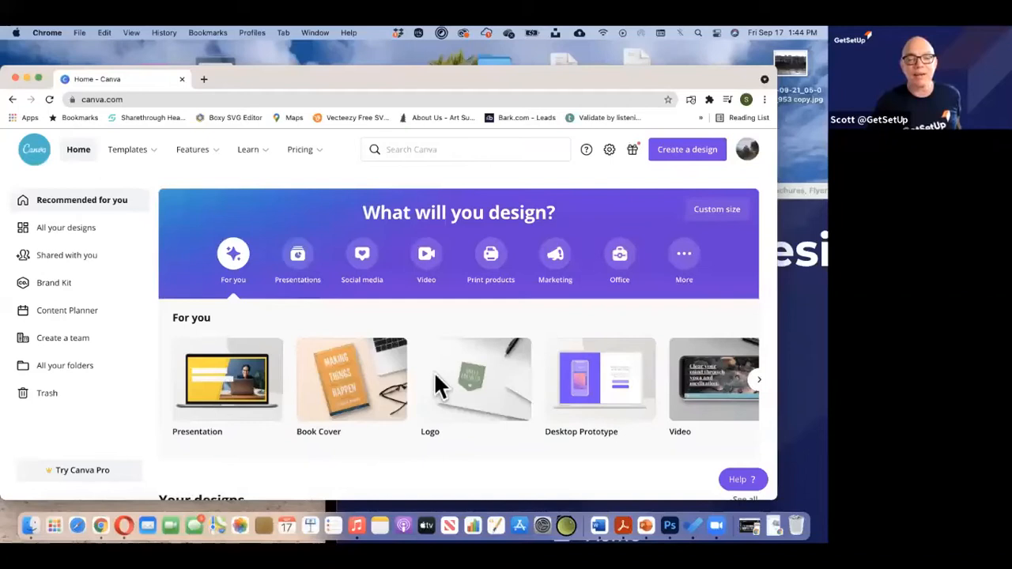
Look over the recent designs on the home page and the overview of available features
scroll(439, 385, down, 4)
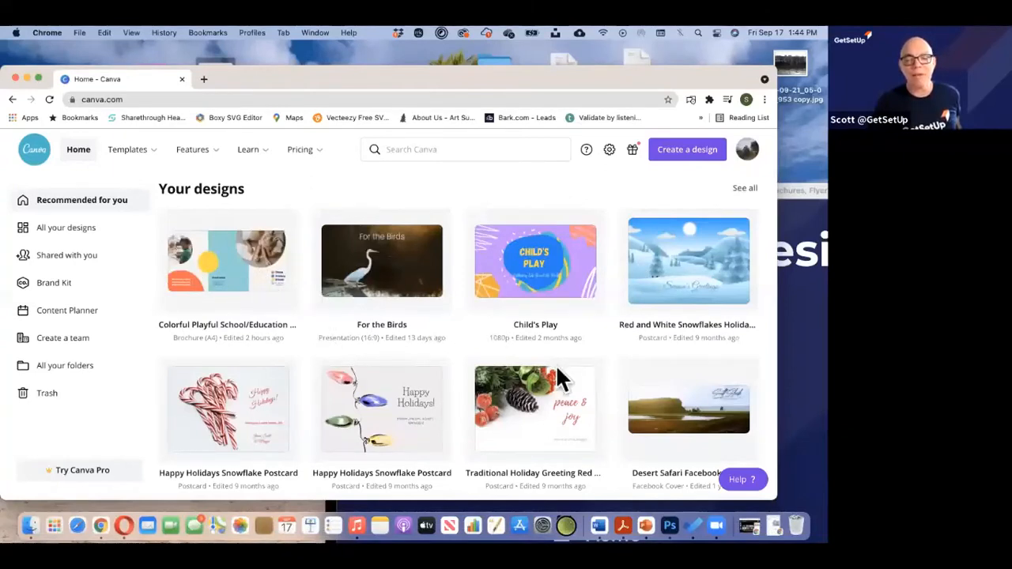
scroll(556, 368, down, 2)
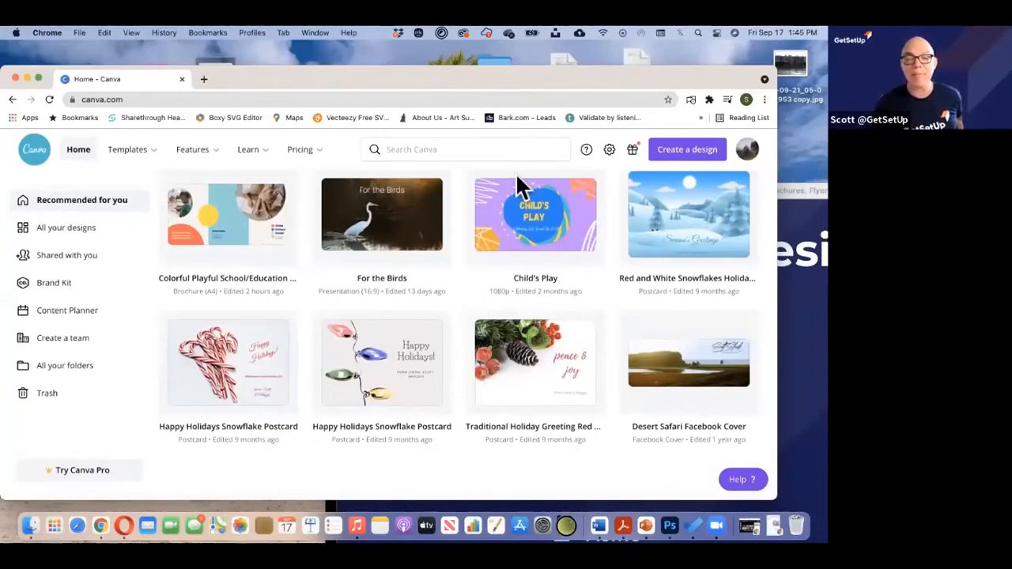
scroll(296, 191, up, 2)
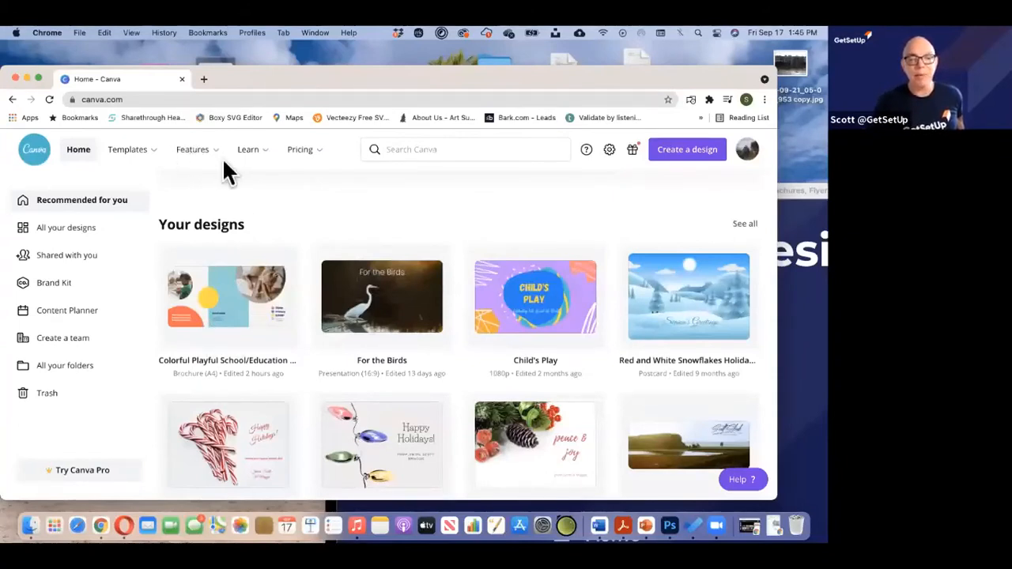
mouse_move(217, 150)
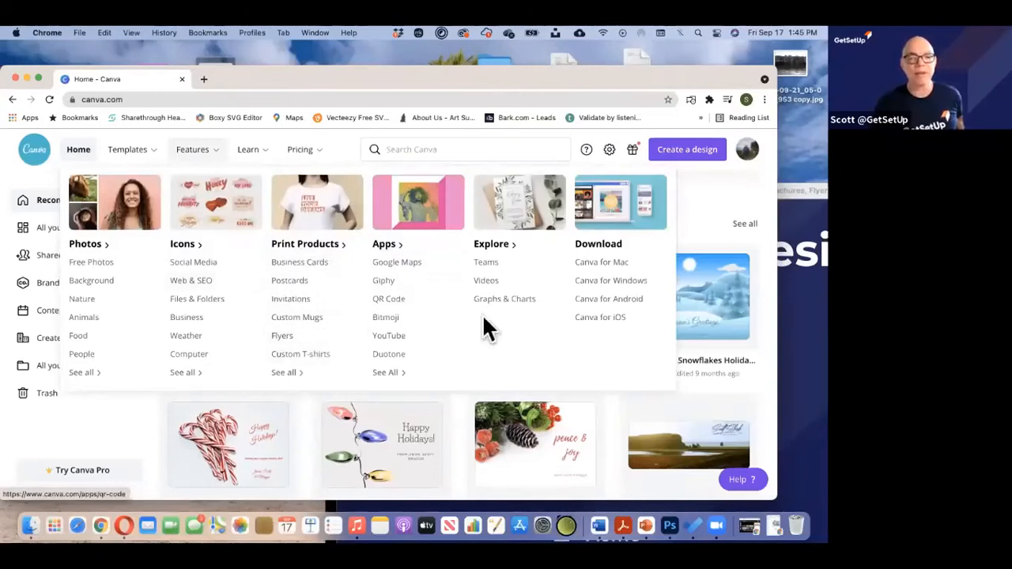
mouse_move(143, 158)
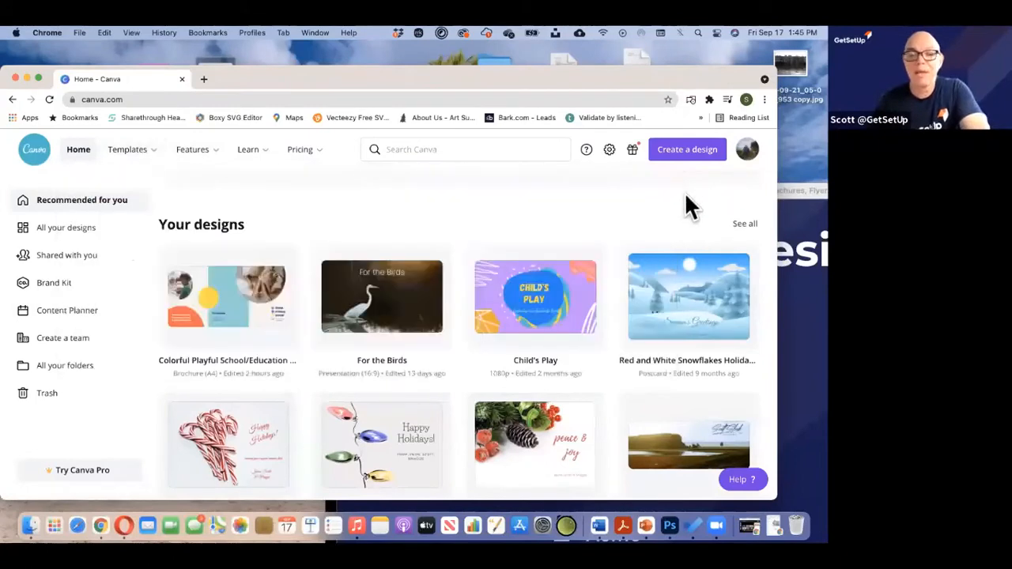
Search the template library for "signs"
drag(512, 75, 515, 64)
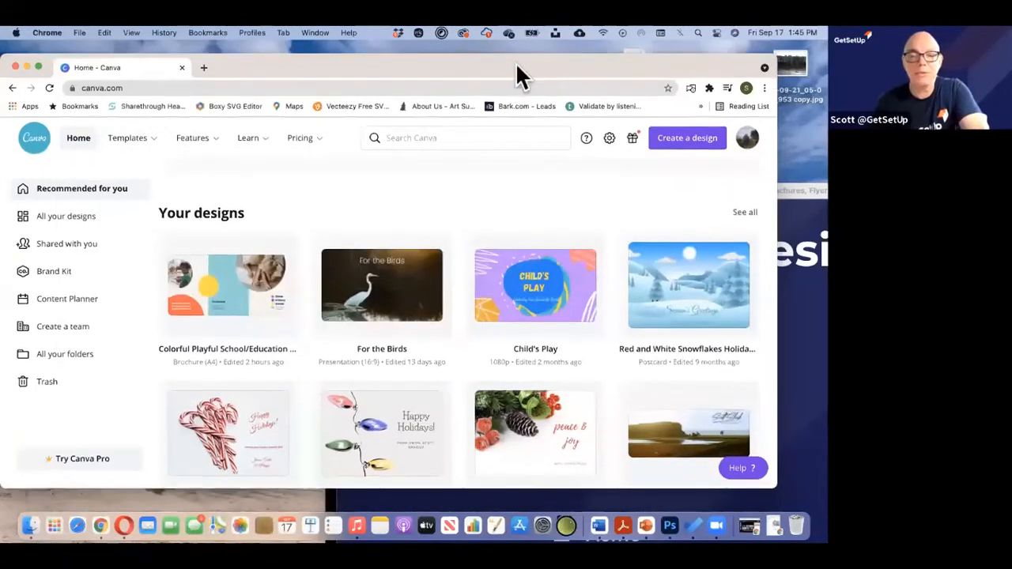
click(427, 137)
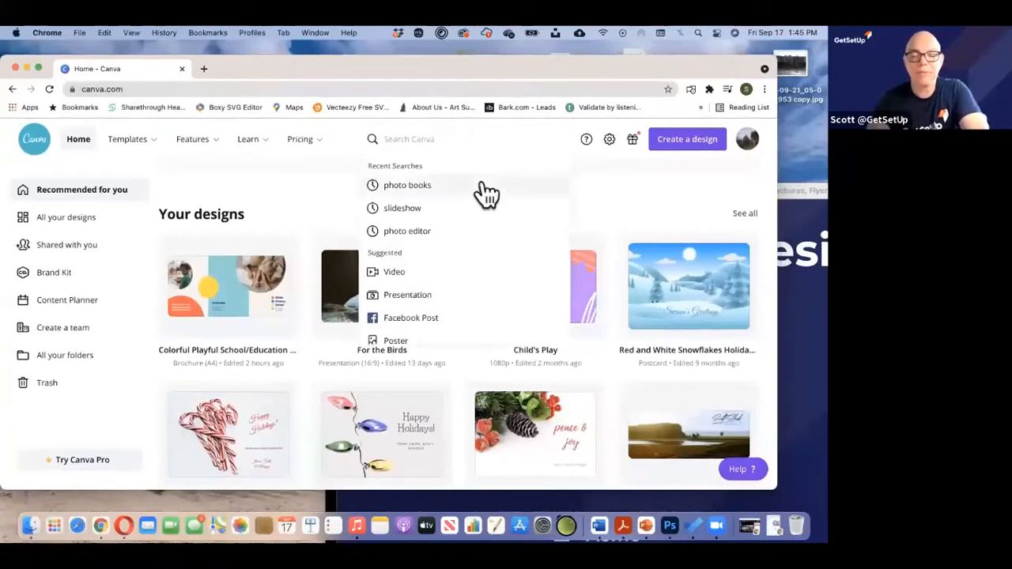
text(s)
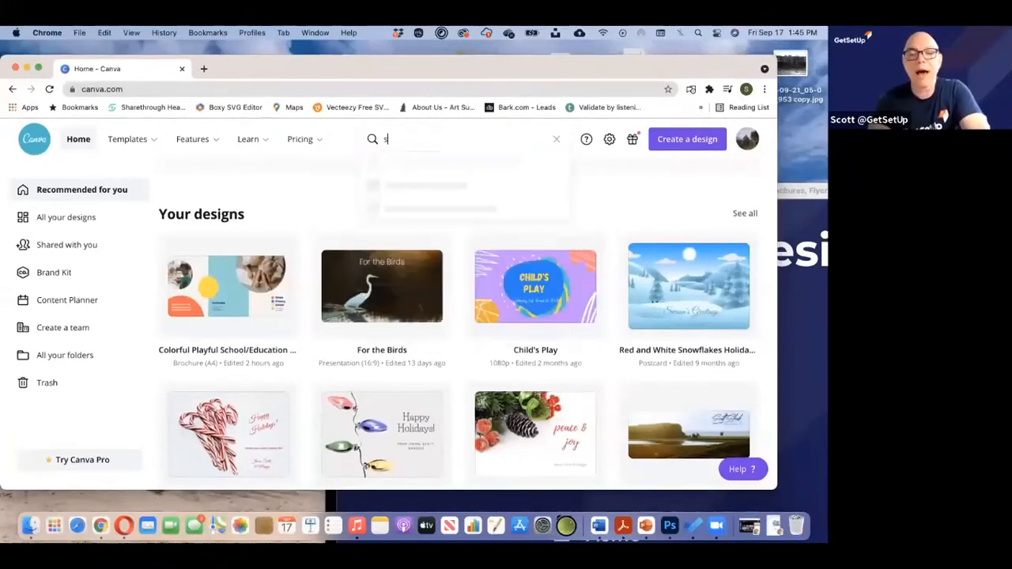
text(igns)
key(Return)
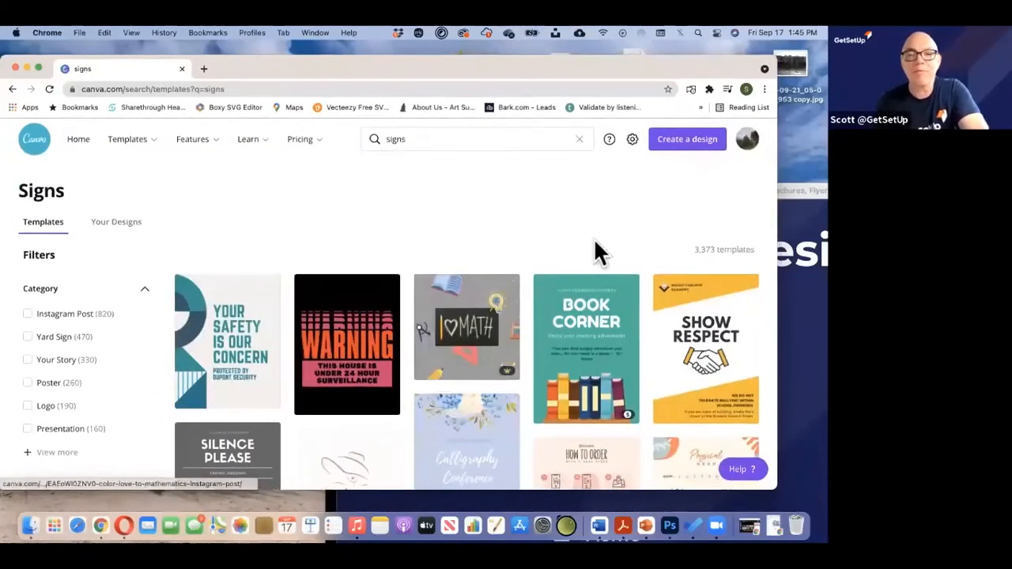
Return to the home page, search for "collage" and browse the resulting templates
click(11, 89)
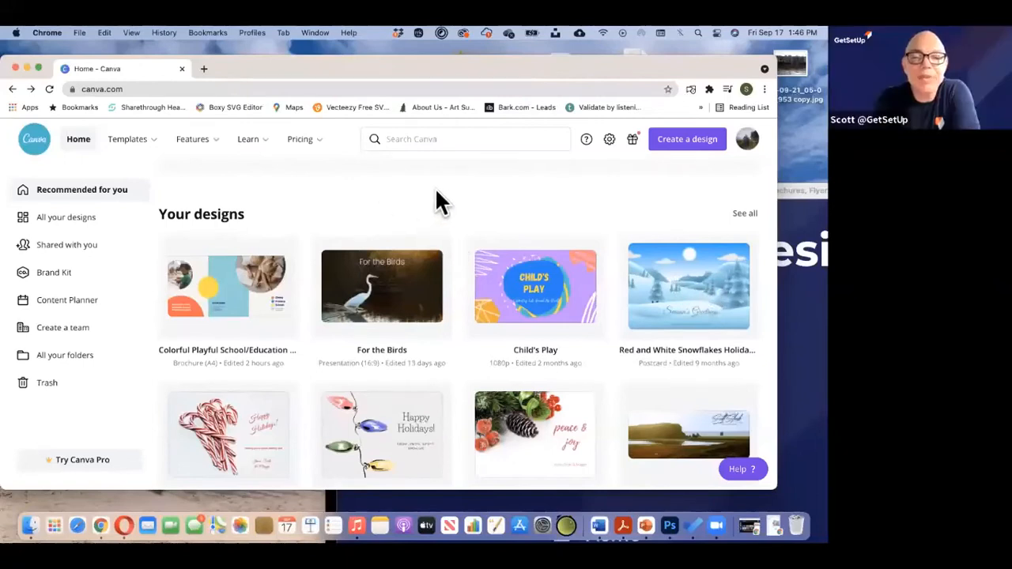
click(420, 140)
text(collage)
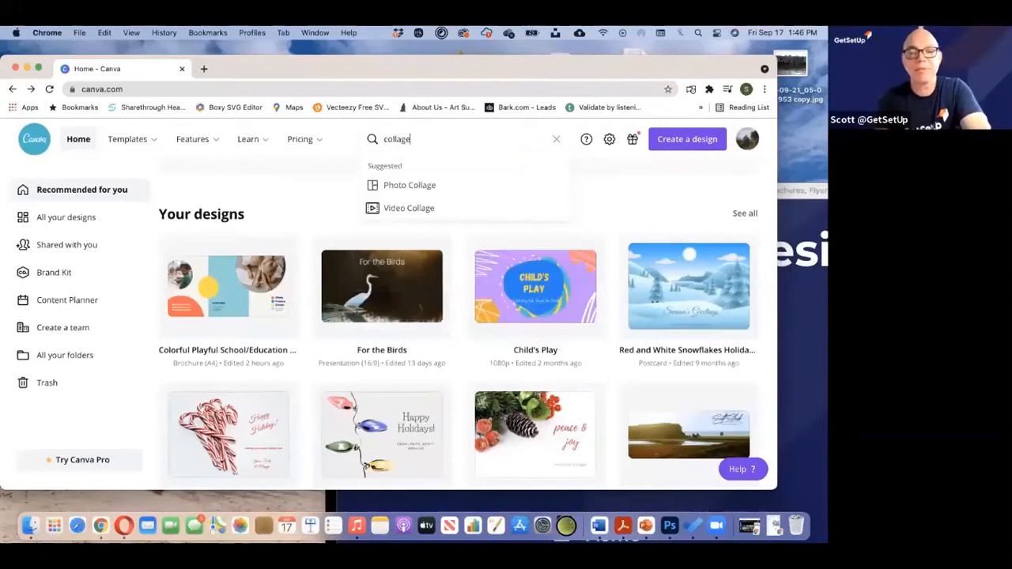
key(Return)
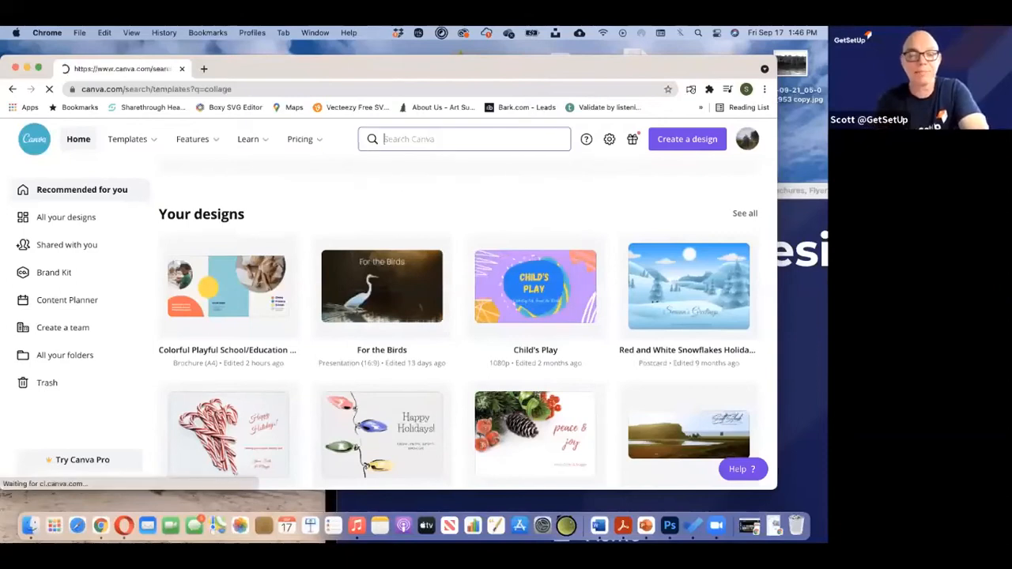
scroll(335, 355, down, 3)
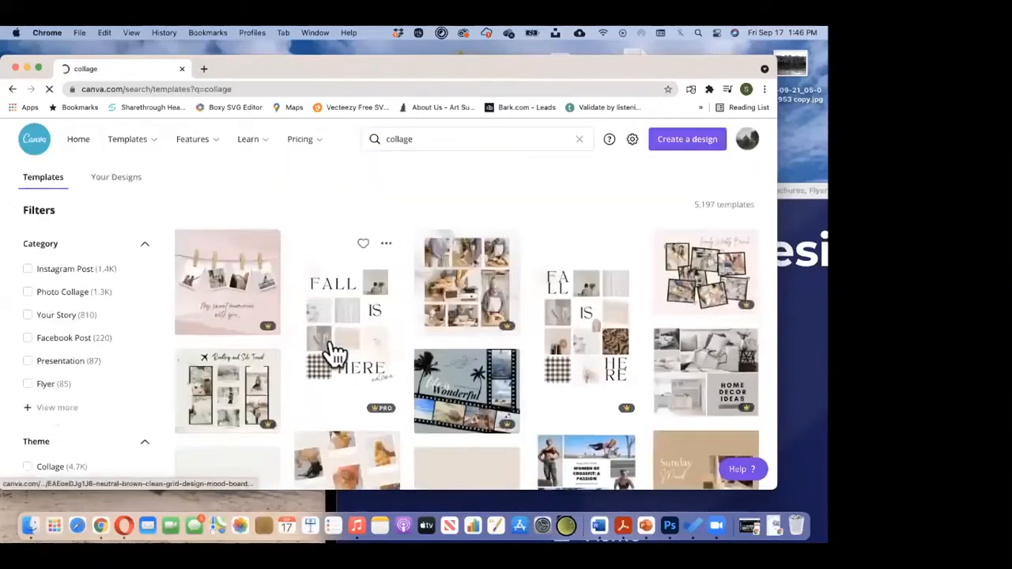
scroll(253, 324, down, 2)
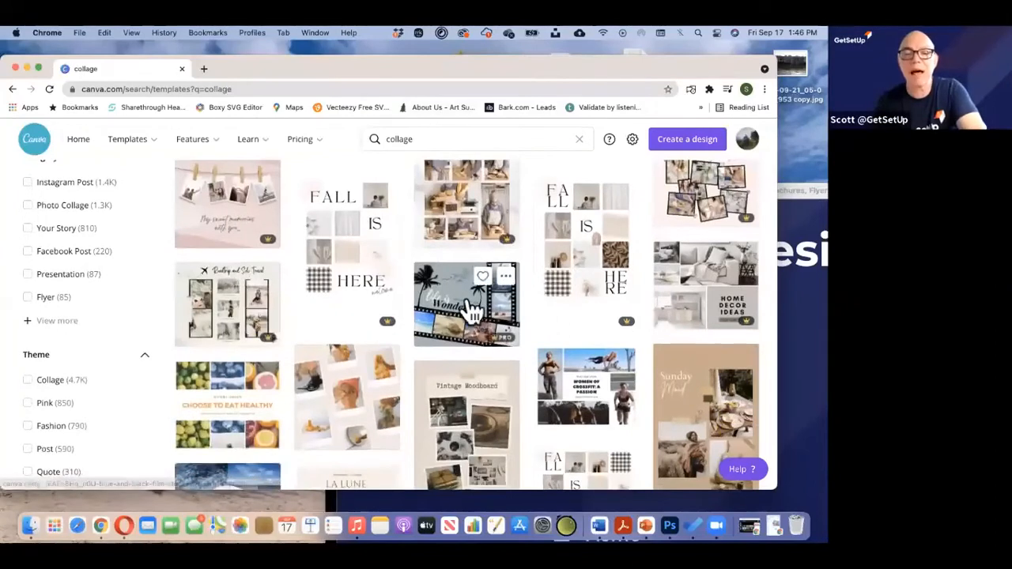
scroll(475, 379, down, 3)
scroll(500, 425, down, 2)
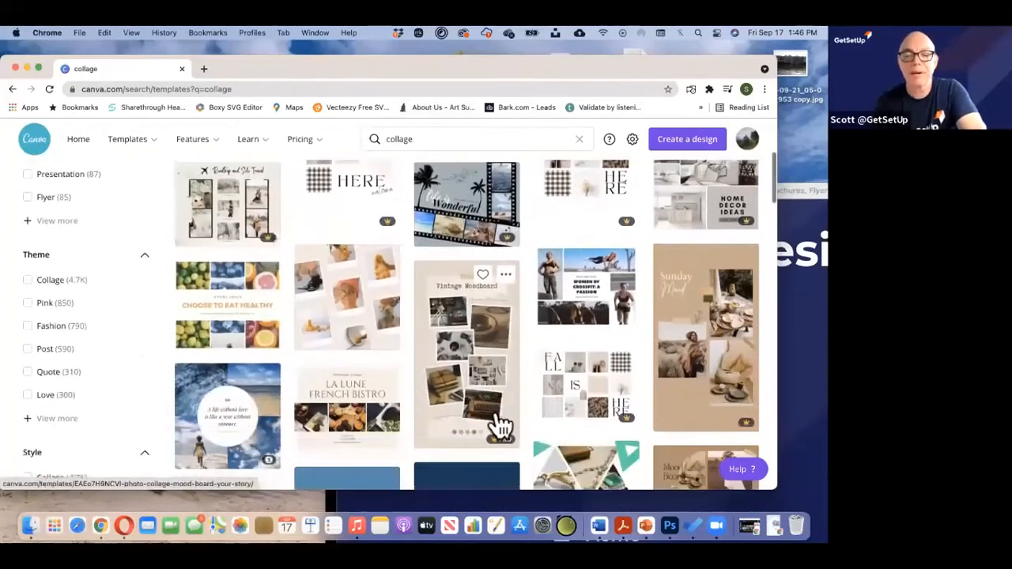
scroll(405, 372, down, 1)
scroll(406, 372, down, 1)
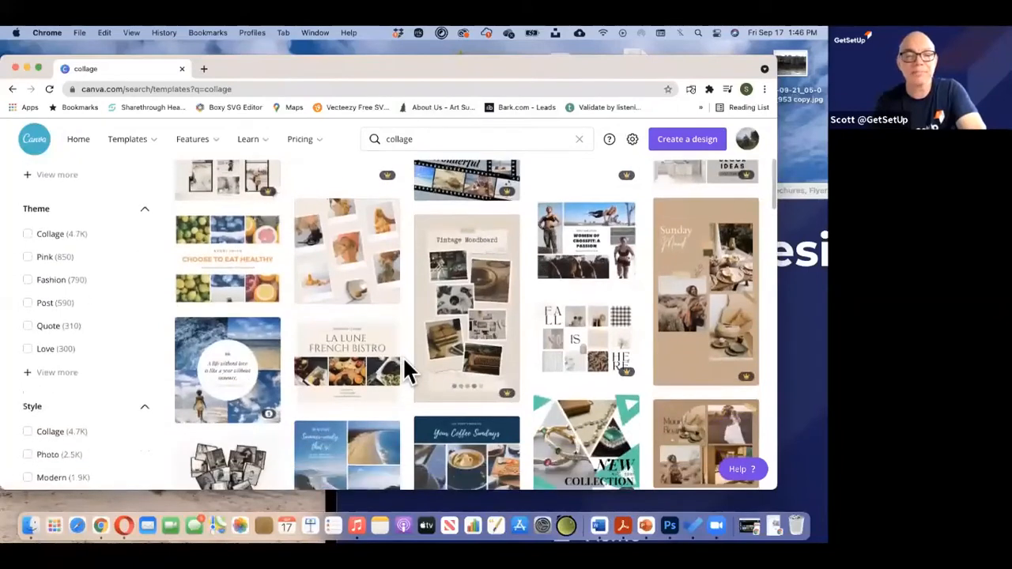
scroll(225, 277, up, 1)
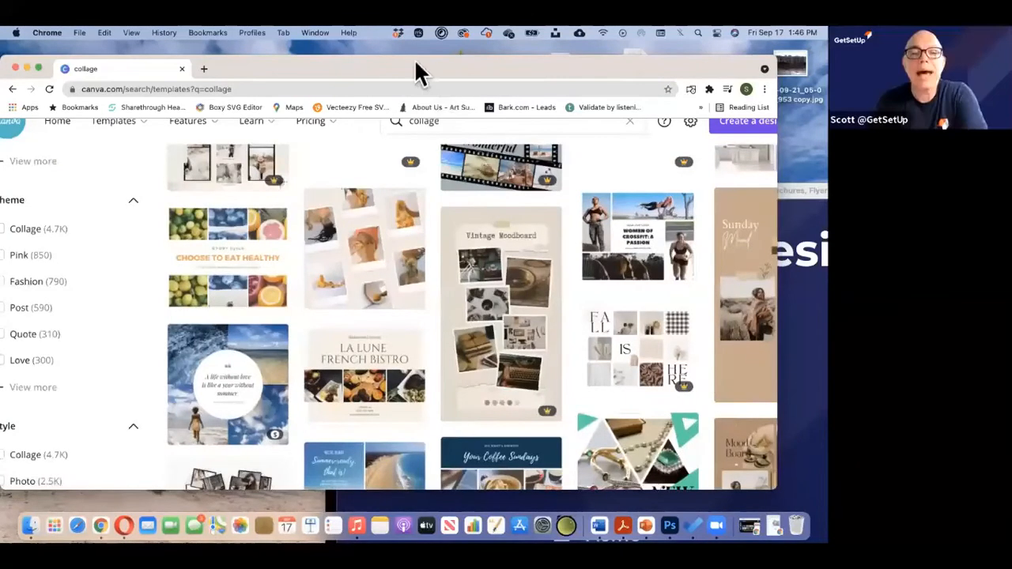
Return to the home page and search the template library for "brochure"
drag(455, 60, 426, 79)
click(30, 104)
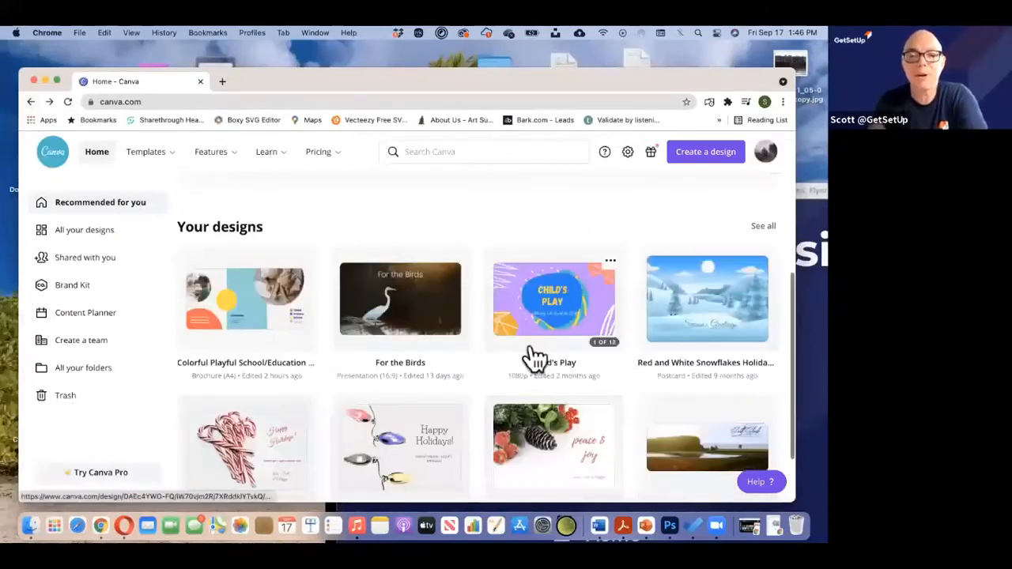
click(441, 155)
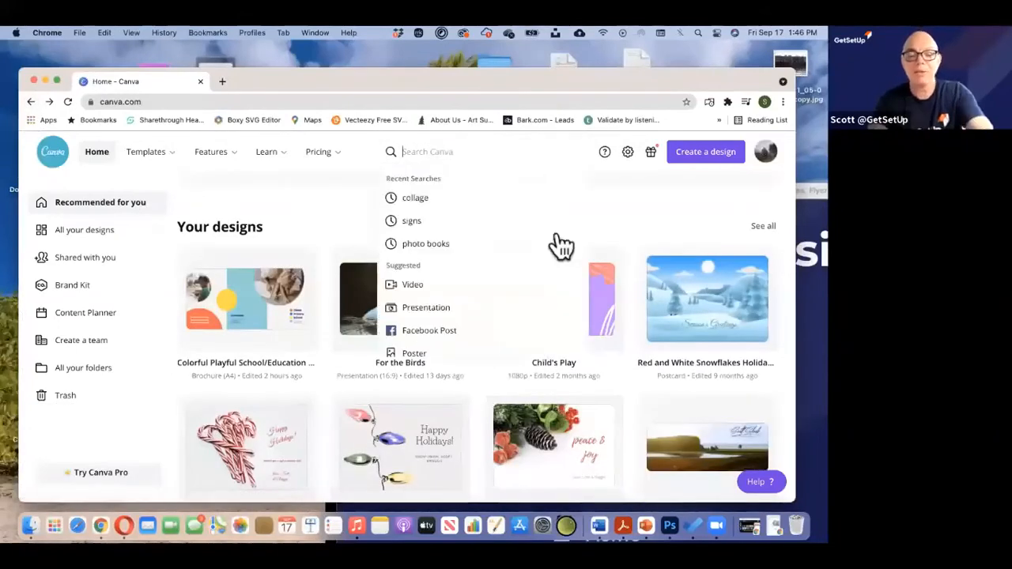
text(broch)
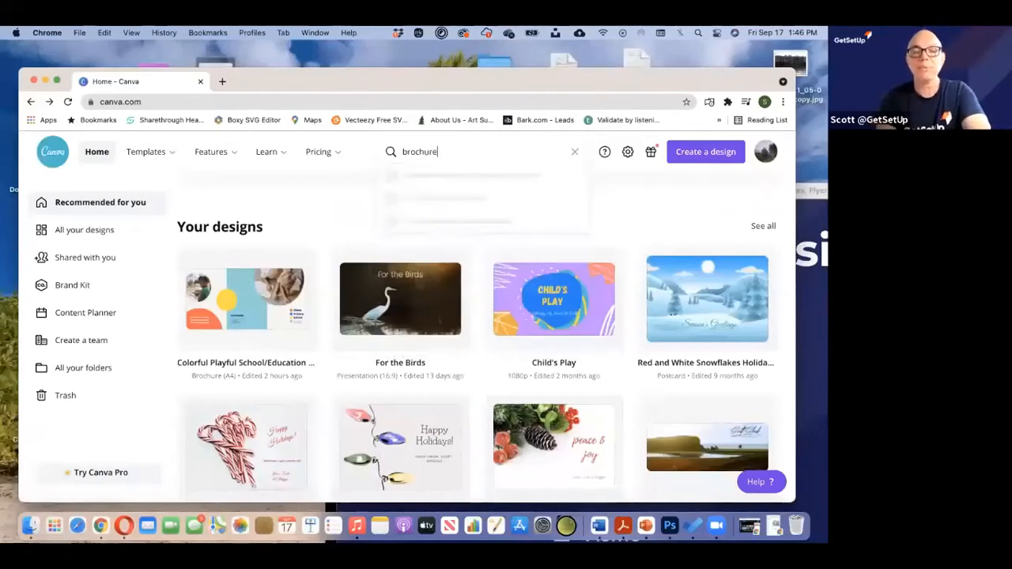
text(ure)
key(Return)
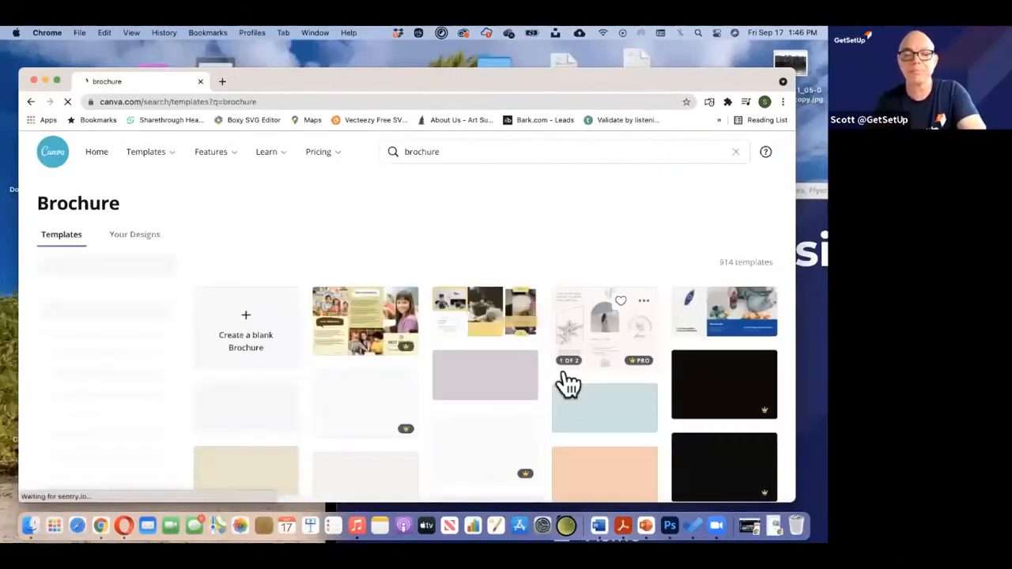
Browse the brochure templates and examine their trifold layouts, themes and available filters
scroll(566, 381, down, 2)
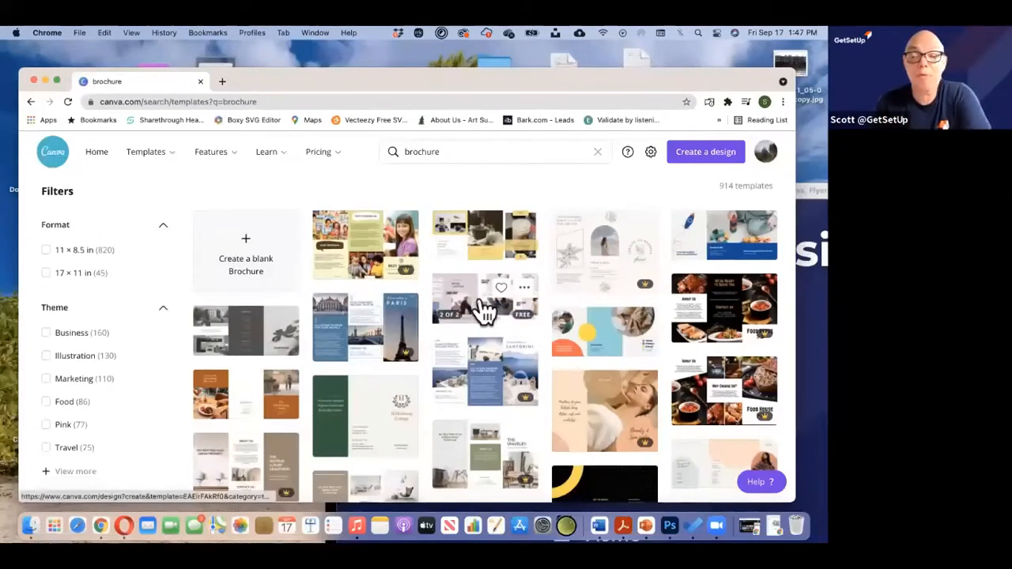
drag(558, 91, 550, 80)
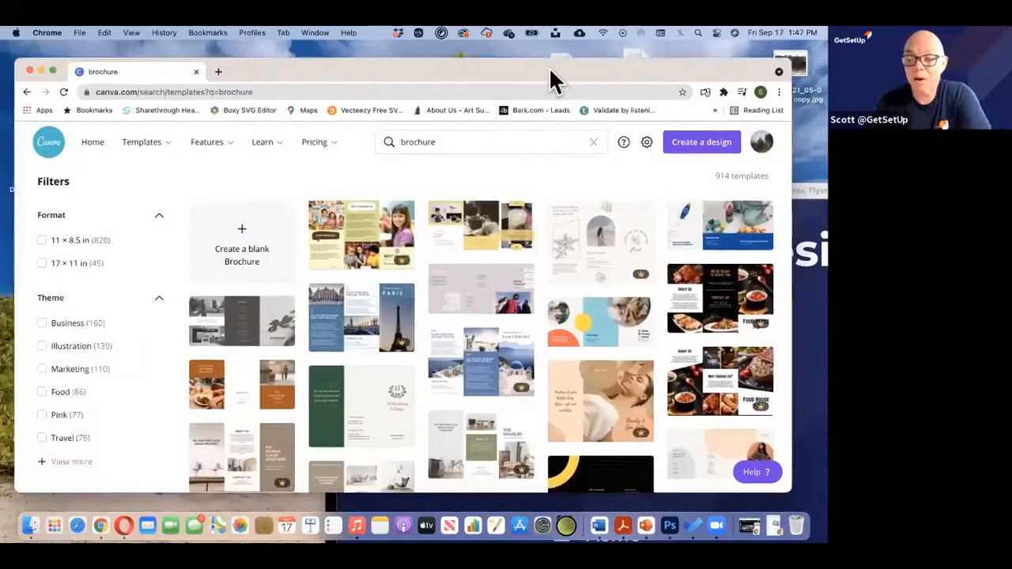
scroll(402, 271, down, 1)
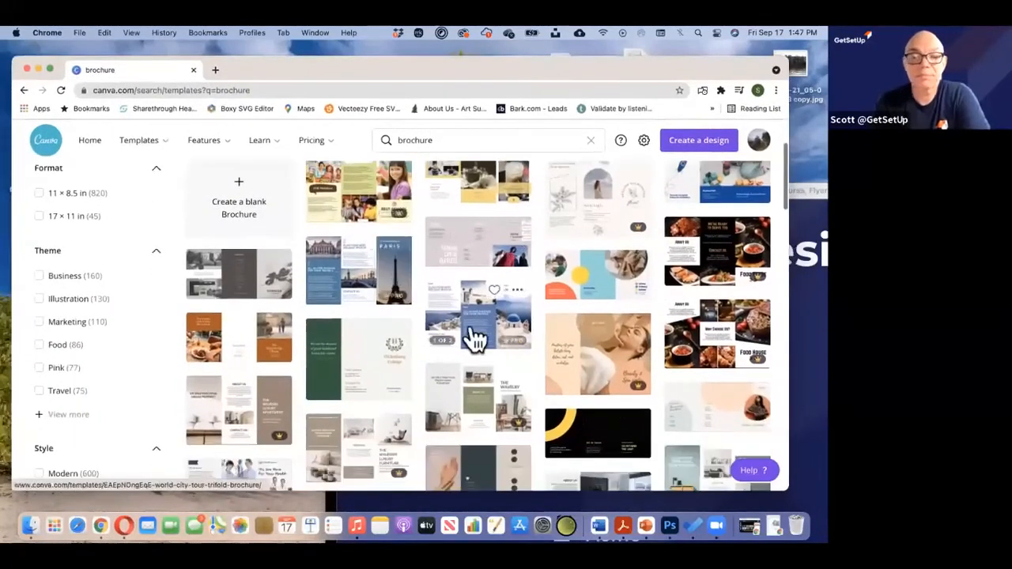
scroll(457, 362, down, 1)
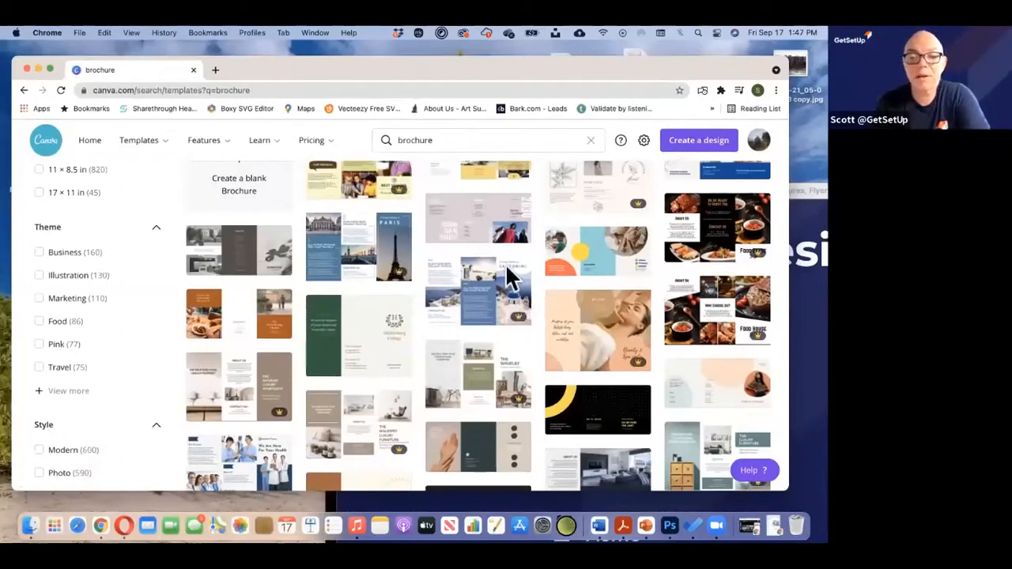
scroll(415, 222, up, 1)
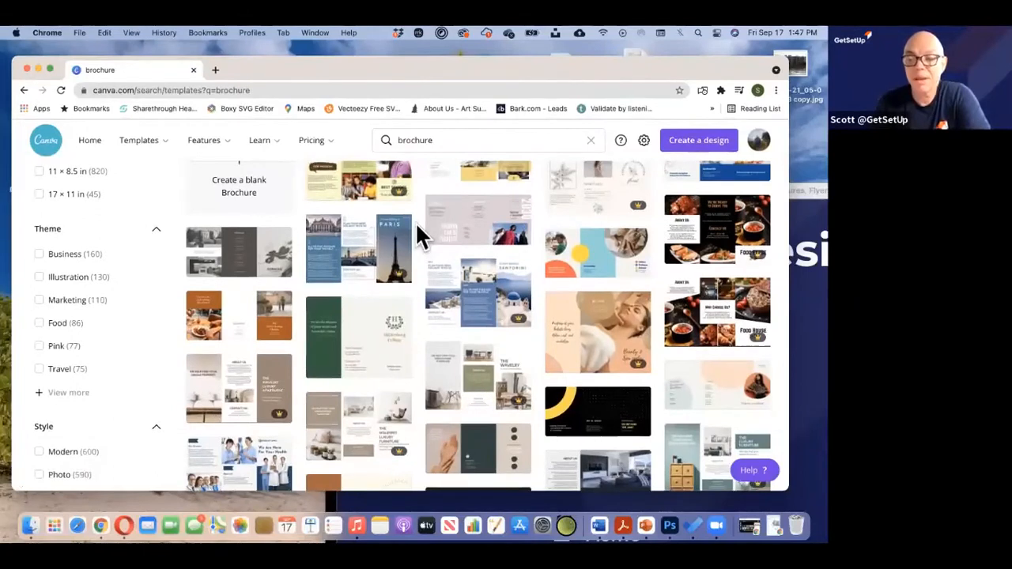
scroll(417, 228, up, 3)
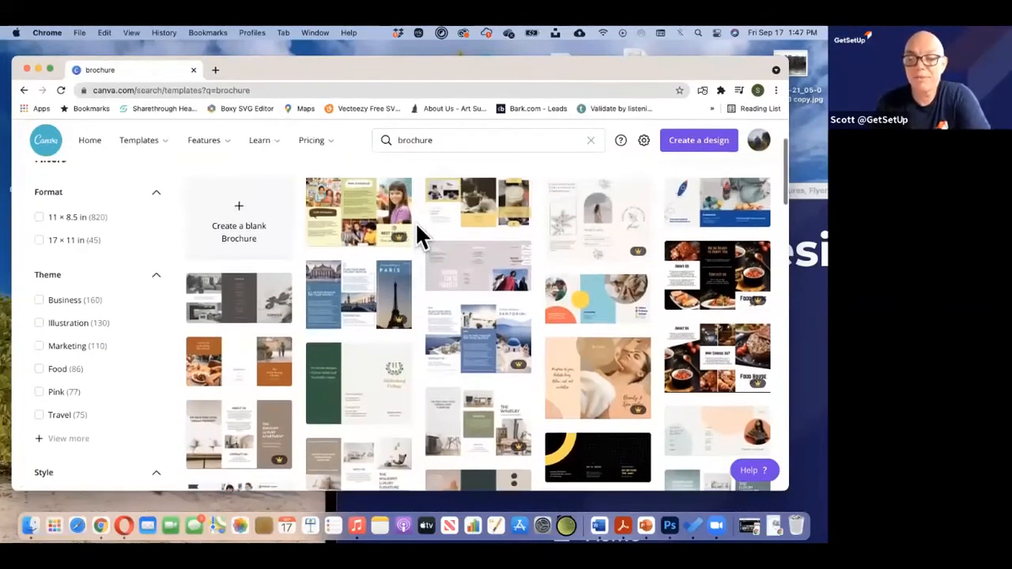
scroll(415, 230, up, 1)
scroll(415, 229, up, 2)
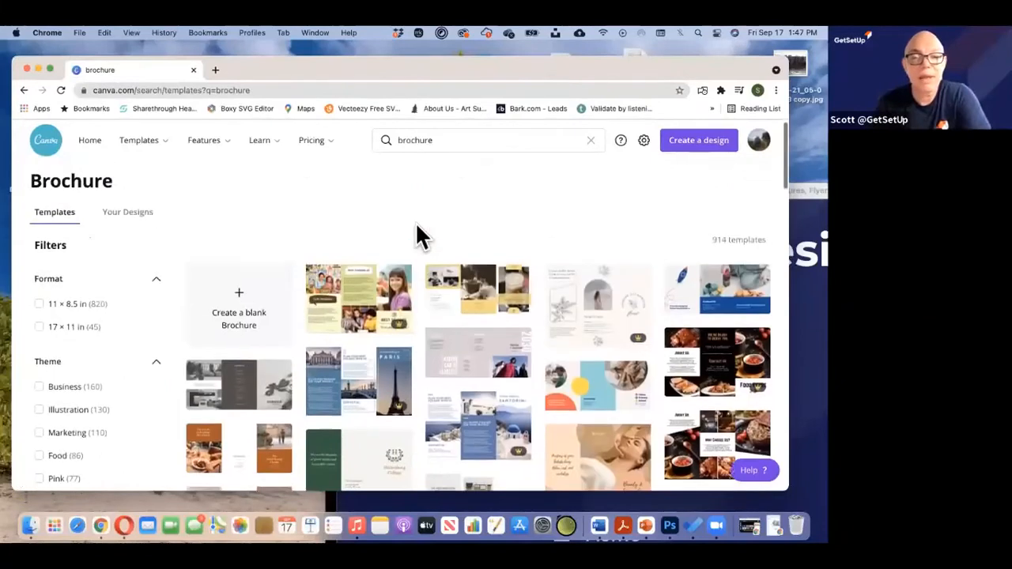
scroll(417, 228, up, 1)
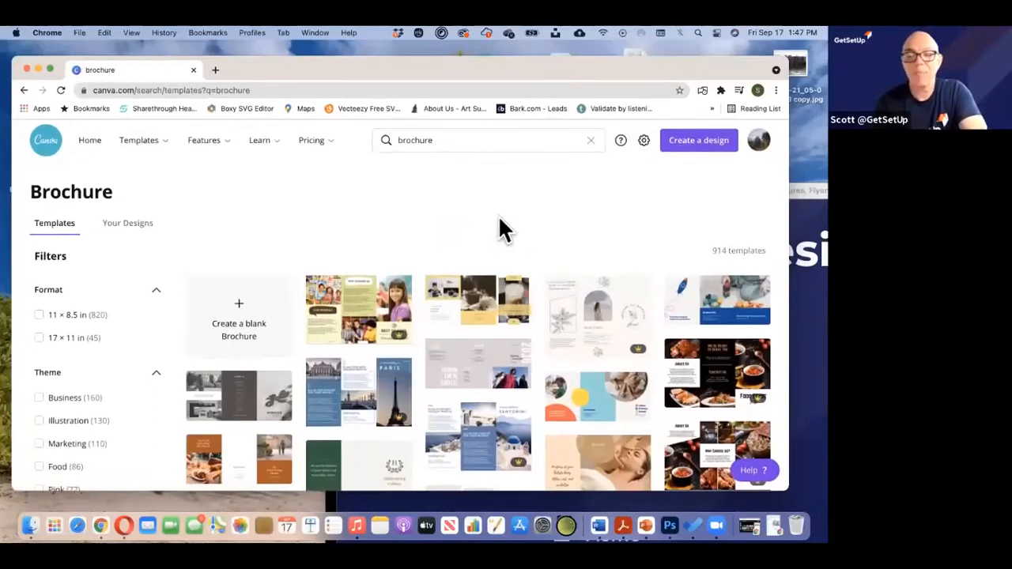
Open the free Green & White Sales Trifold Brochure template with the orange fruit photo as a new design
scroll(425, 348, down, 2)
scroll(425, 347, down, 2)
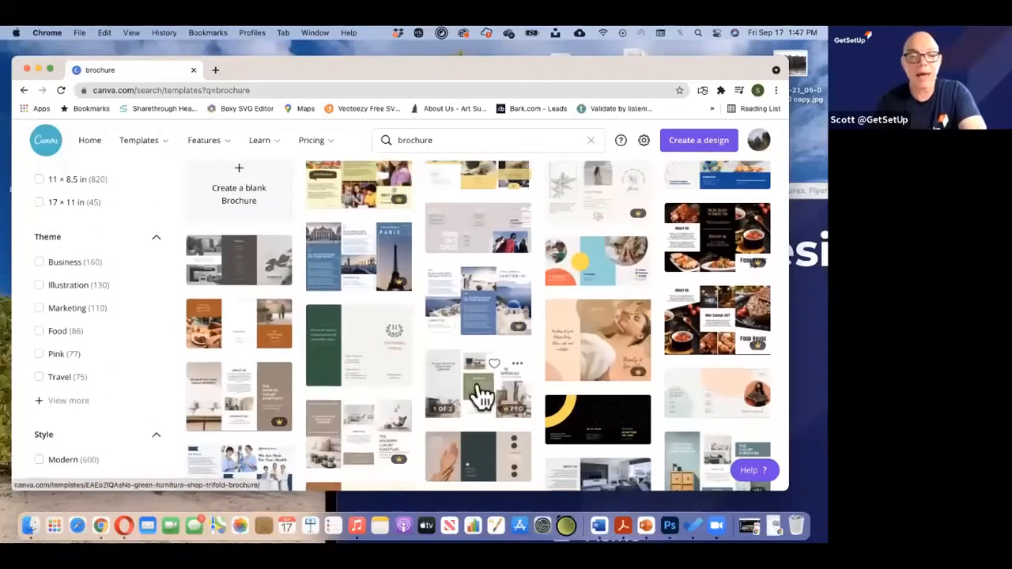
scroll(479, 397, down, 6)
scroll(479, 396, down, 2)
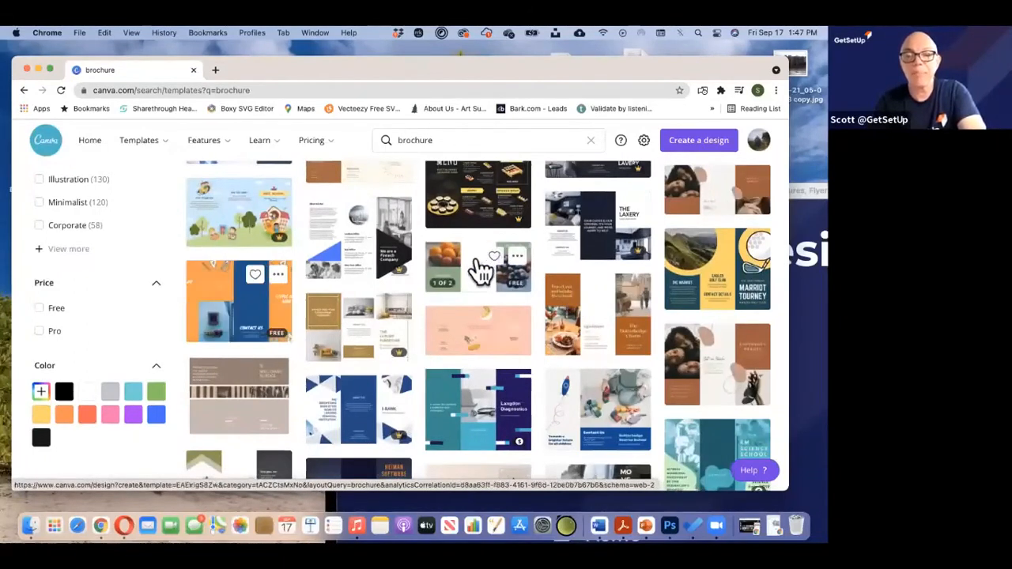
click(475, 256)
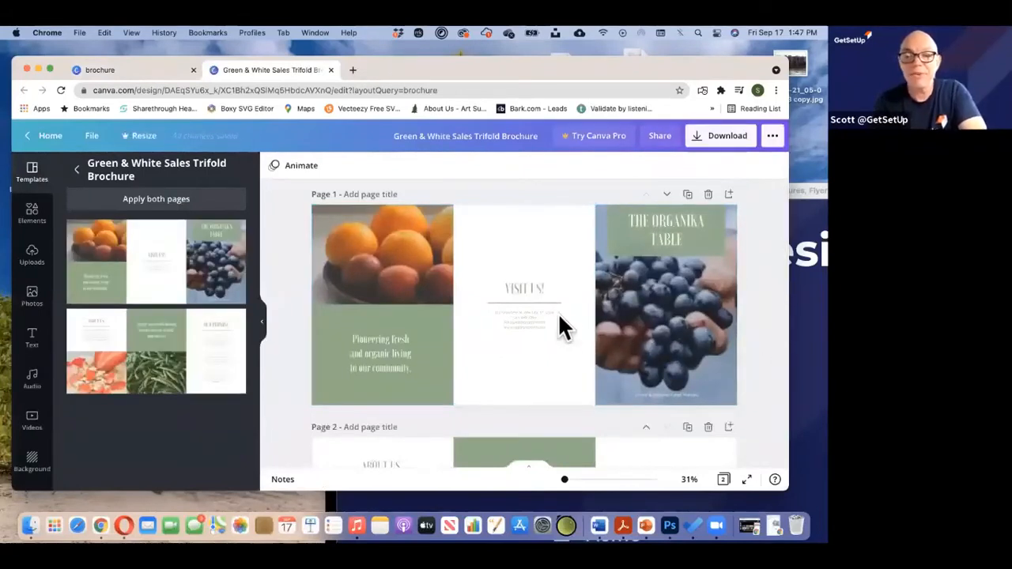
Replace the word ORGANIKA with DESSERT in the front cover title on page 1 so it reads THE DESSERT TABLE
click(664, 231)
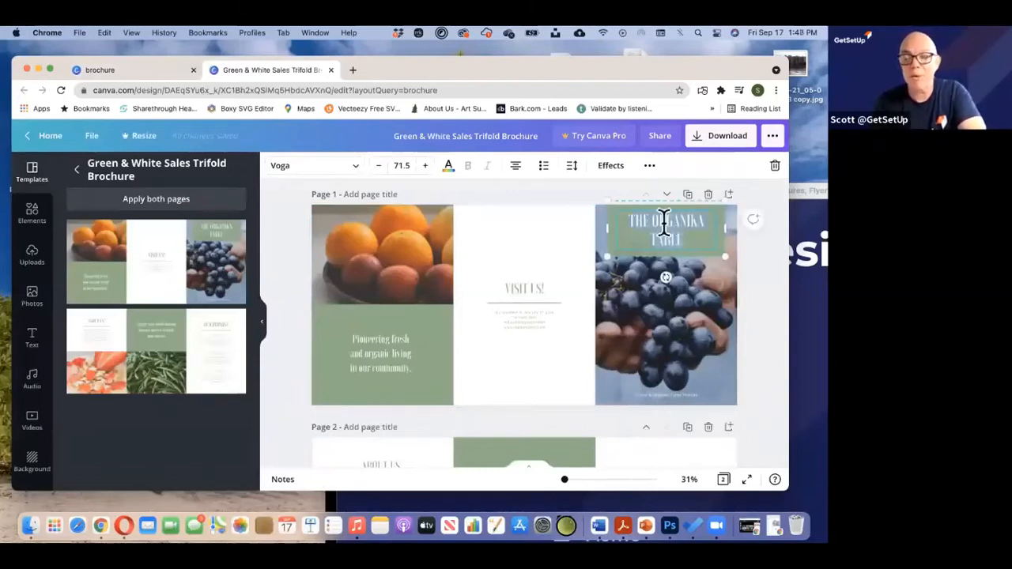
click(691, 287)
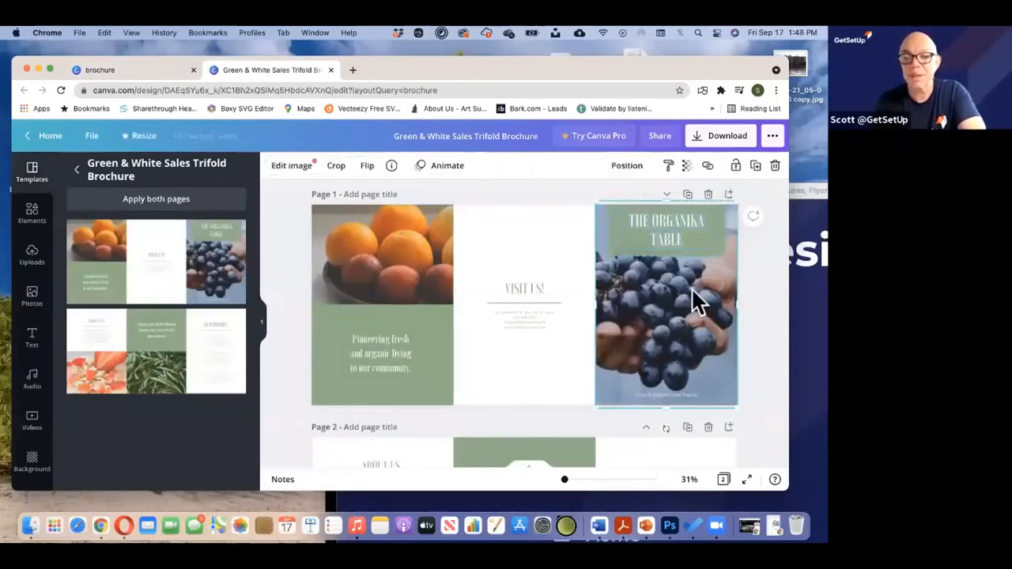
click(673, 229)
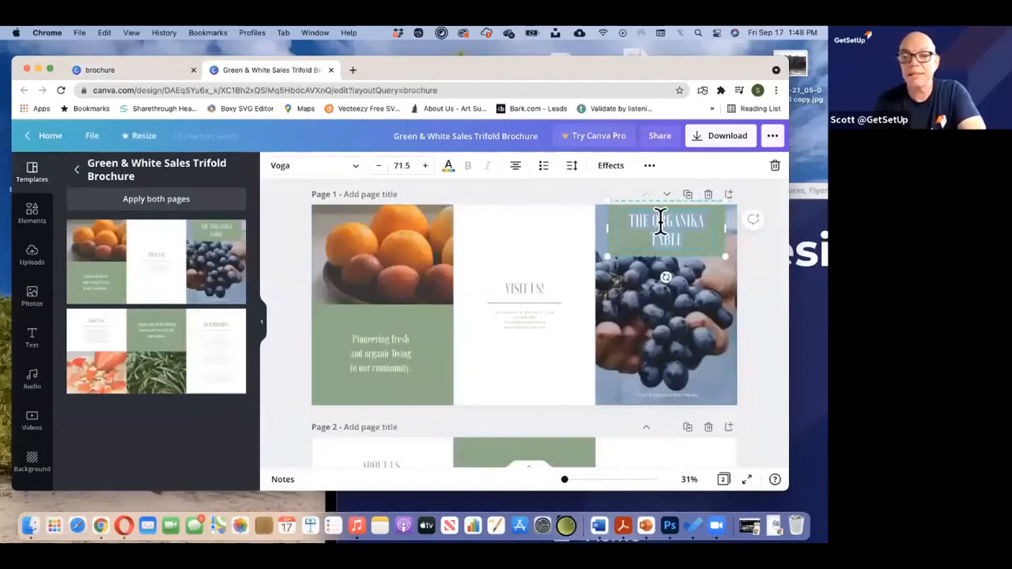
double_click(702, 222)
text(DESSER)
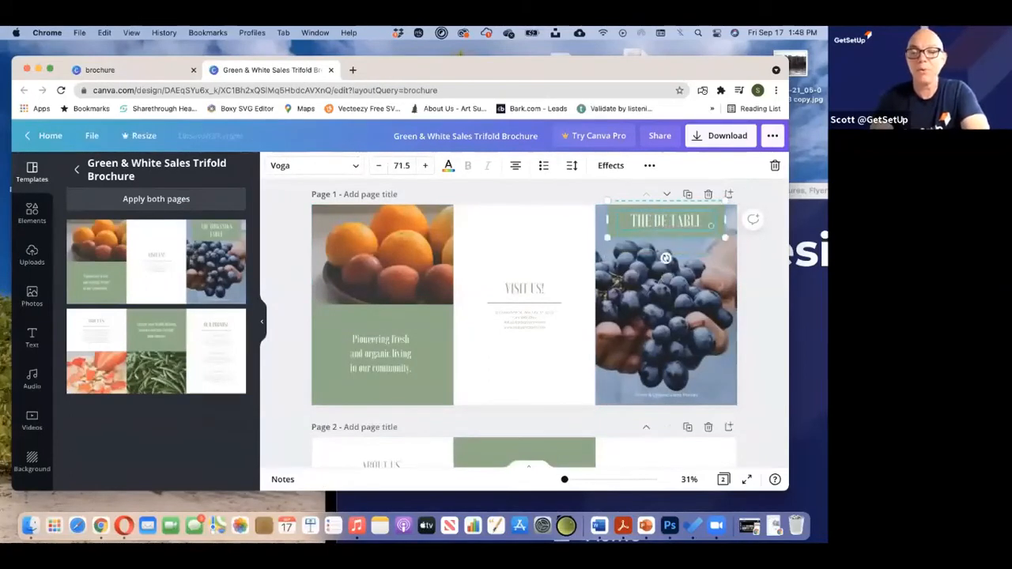
text(T)
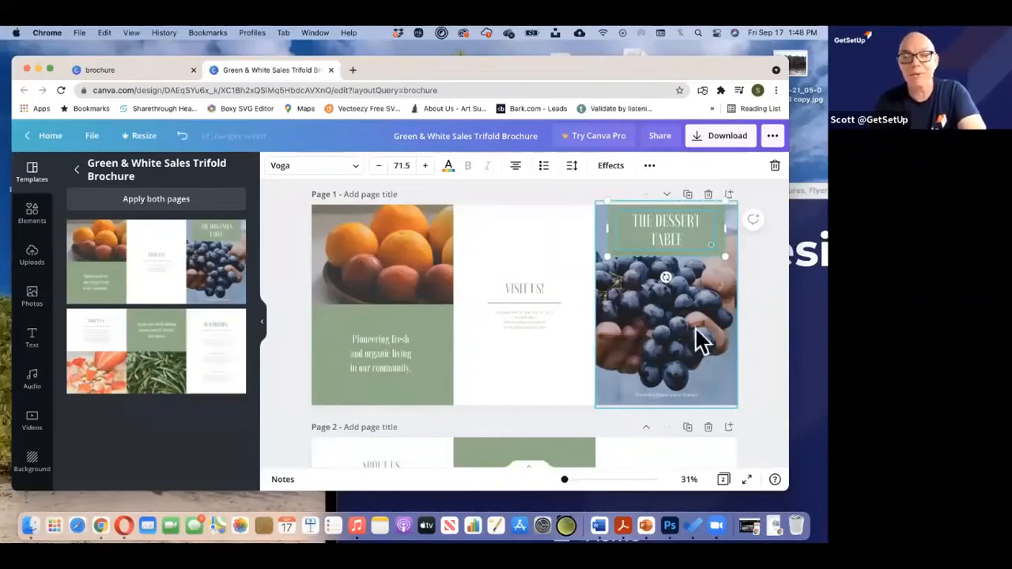
Delete the grape photo from the front cover panel and browse the photo library for a replacement
click(652, 343)
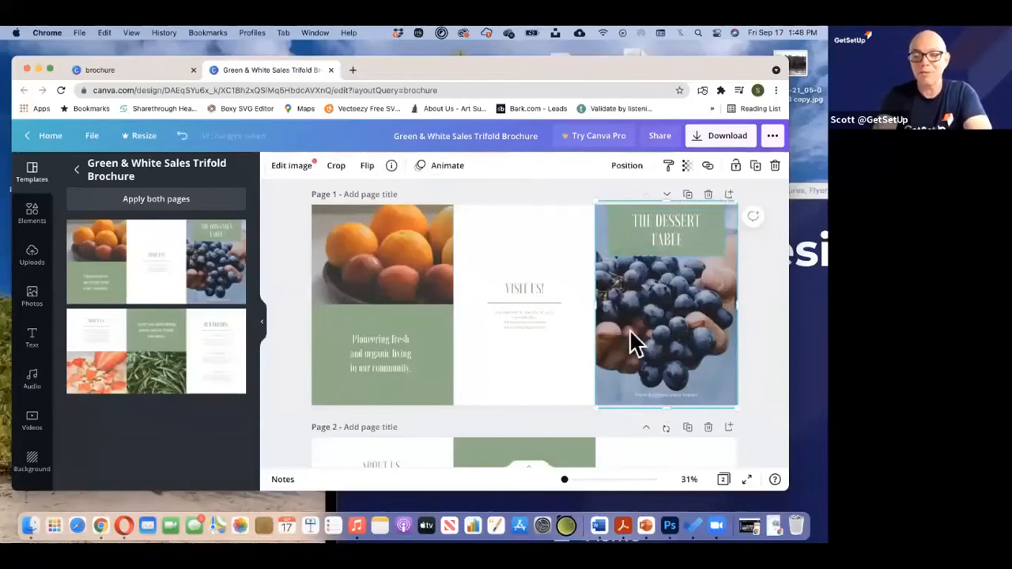
key(Delete)
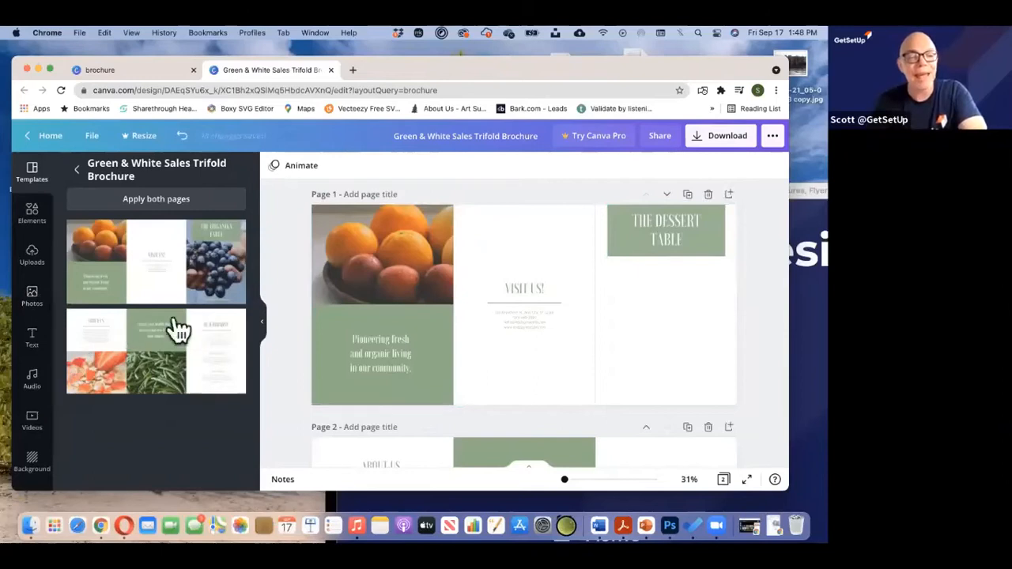
click(32, 294)
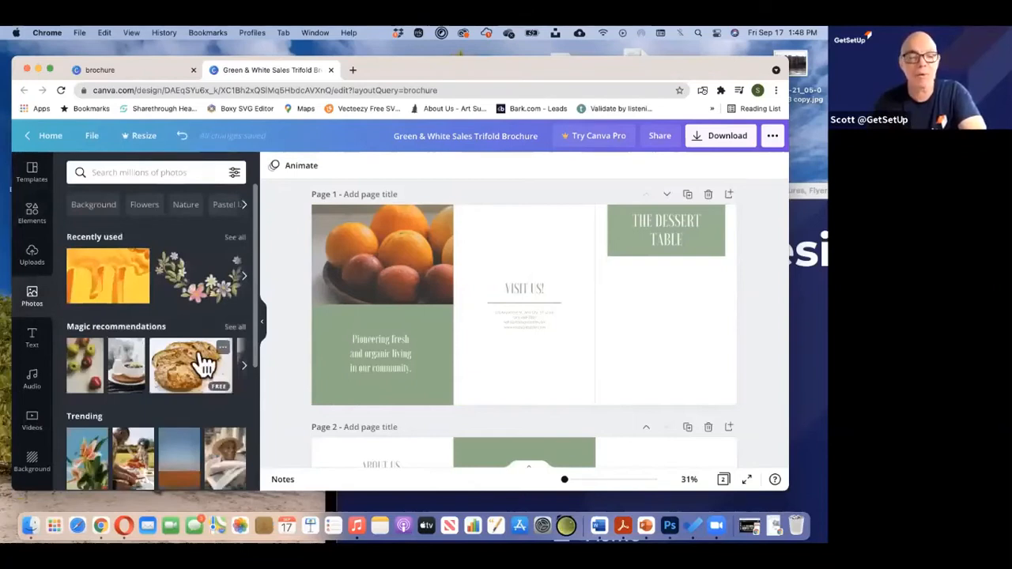
scroll(149, 413, down, 3)
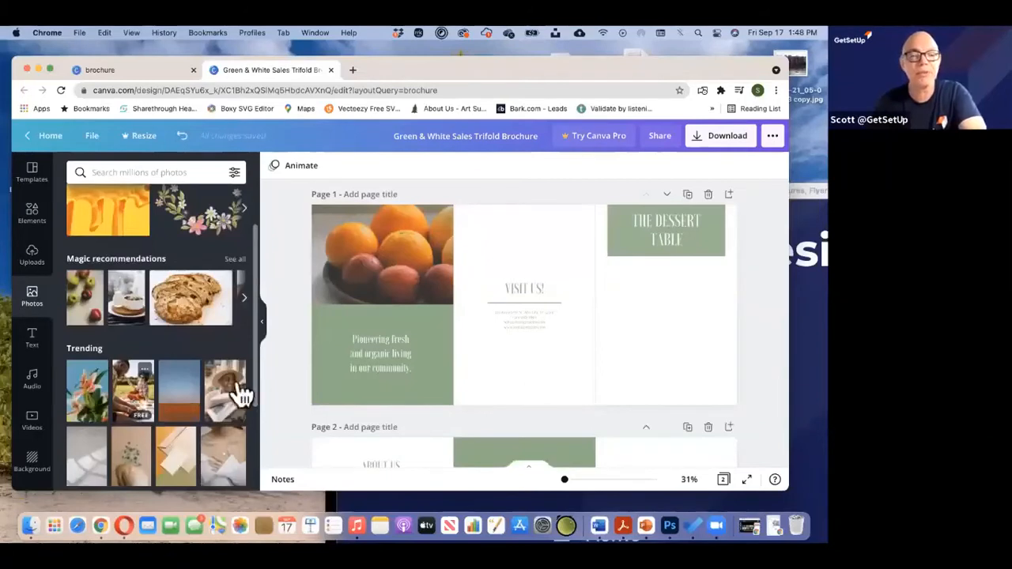
scroll(176, 444, down, 9)
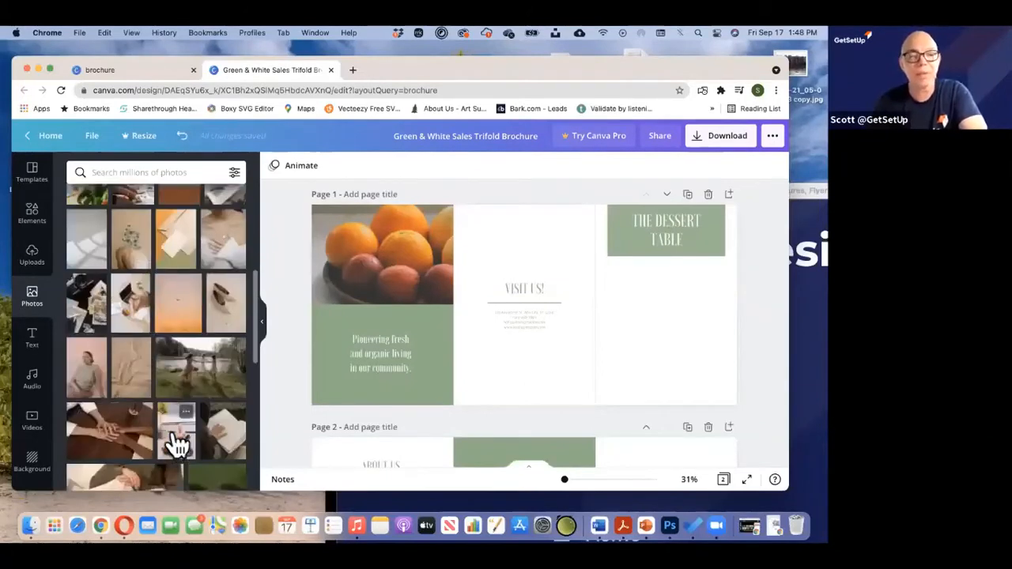
scroll(177, 445, up, 12)
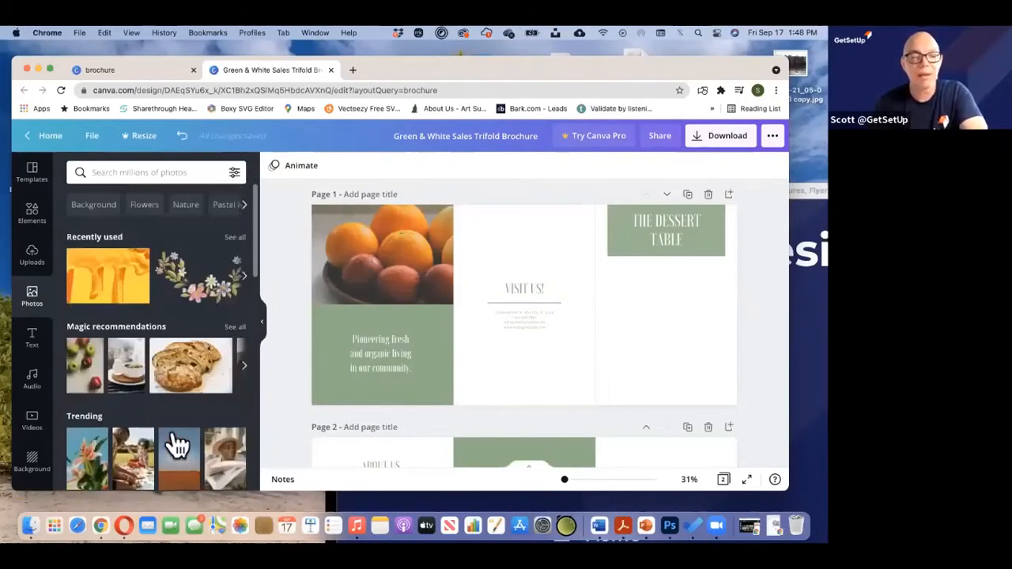
Search the photo library for "pie" and look through the pictures offered
click(133, 172)
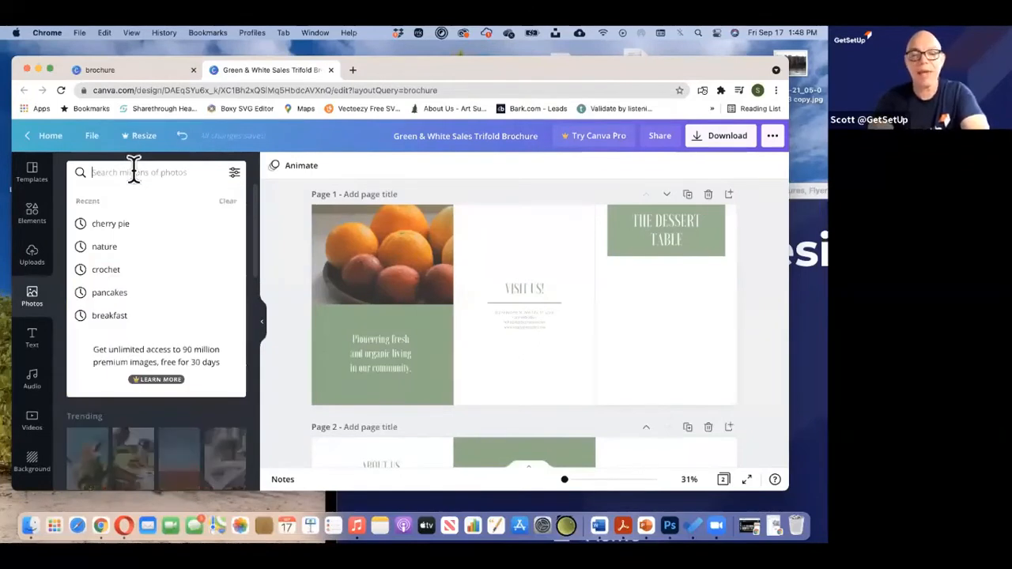
text(pie)
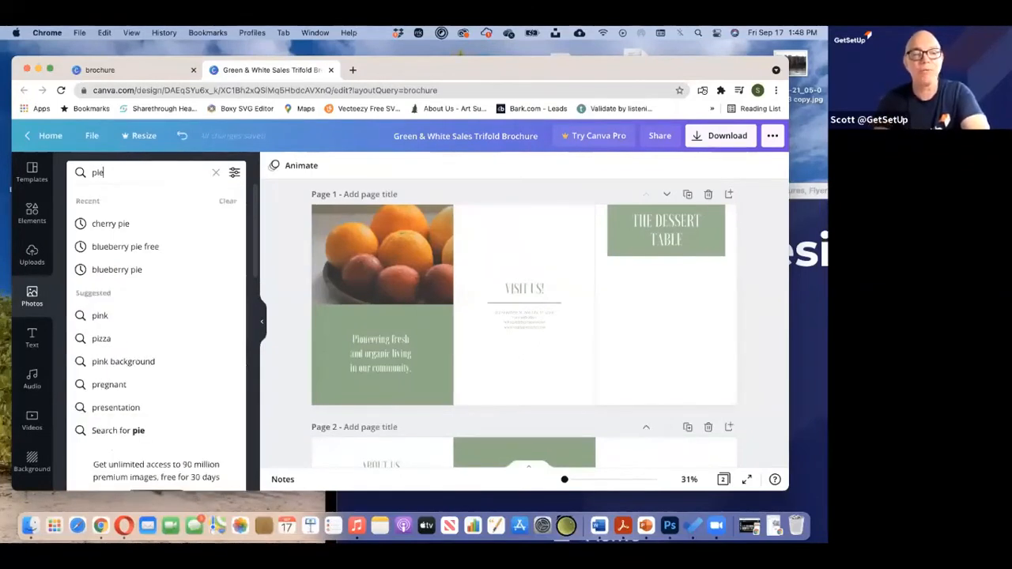
key(Return)
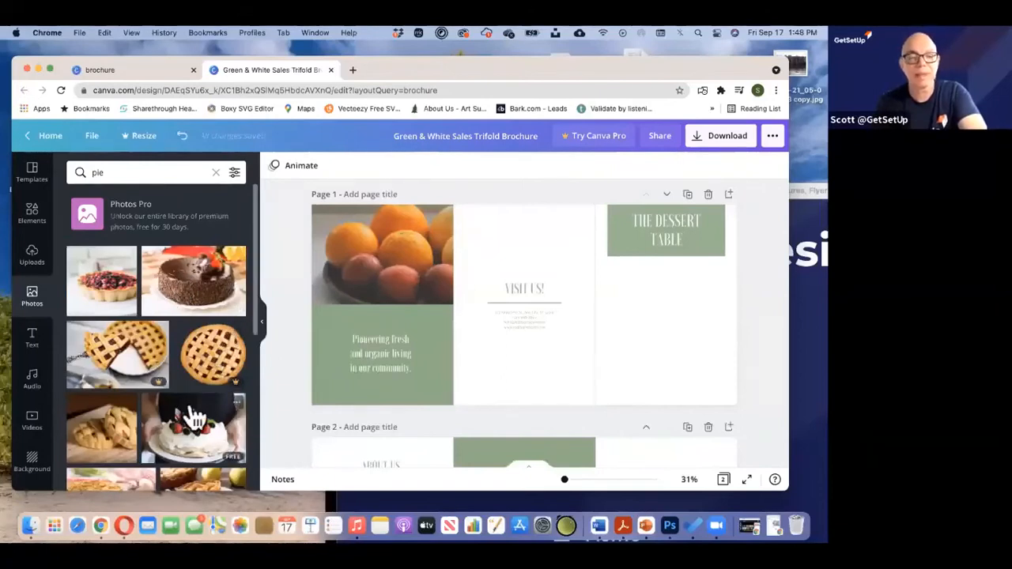
scroll(196, 419, down, 10)
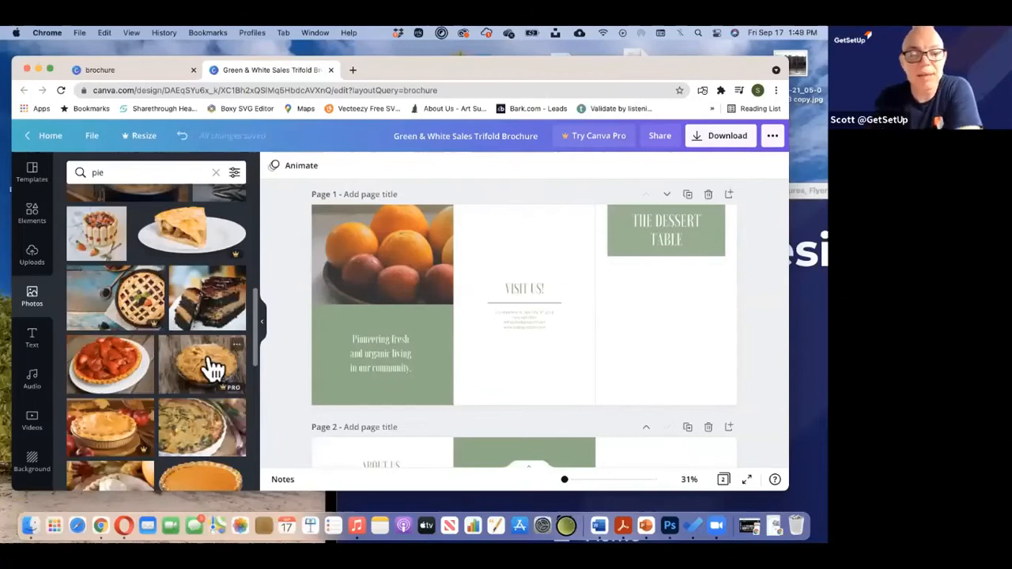
scroll(212, 367, down, 1)
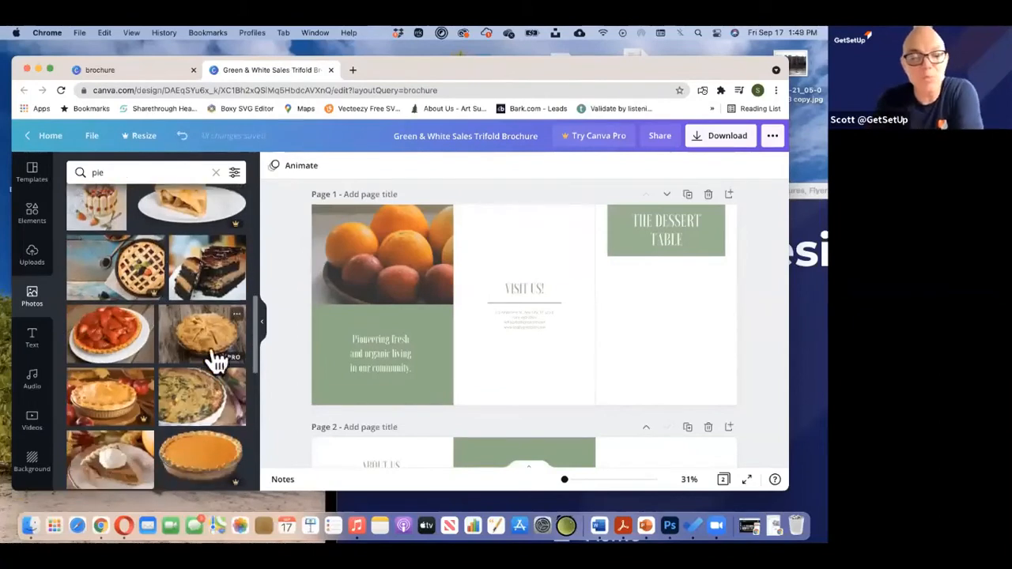
Try the premium lattice pie photo on blue wood, view its watermark-removal purchase offer, and delete the photo from page 1
click(138, 278)
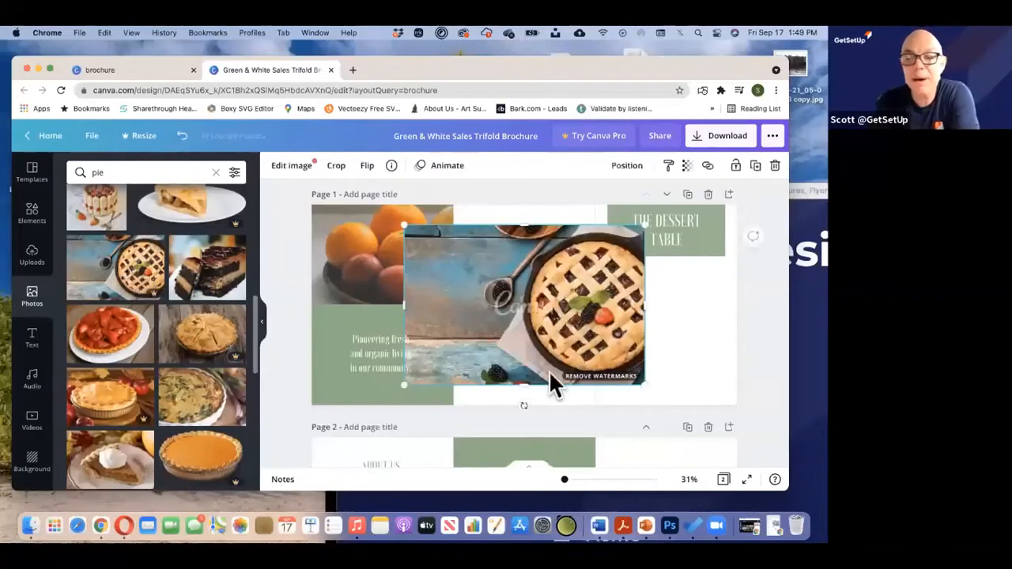
click(606, 374)
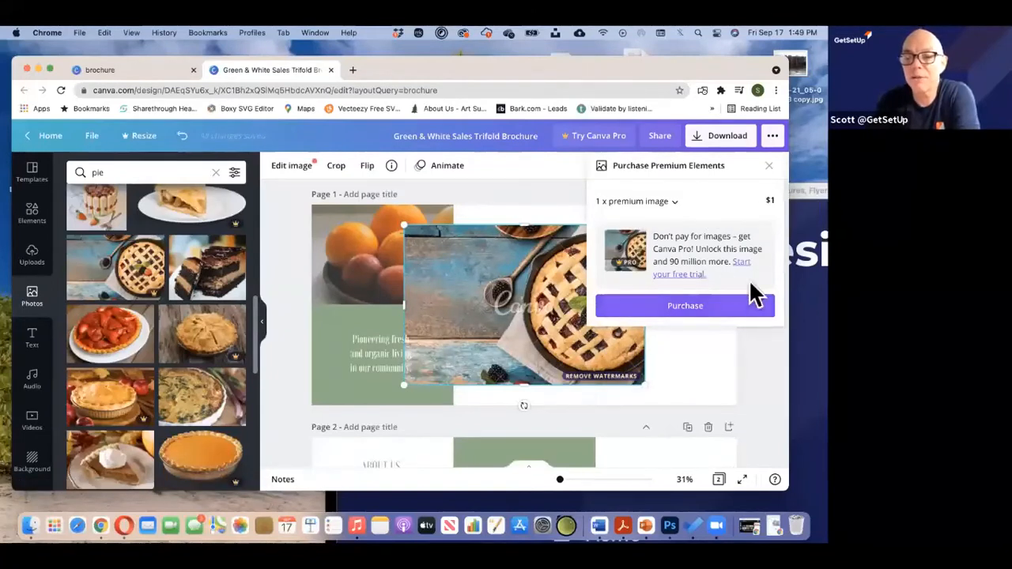
click(769, 166)
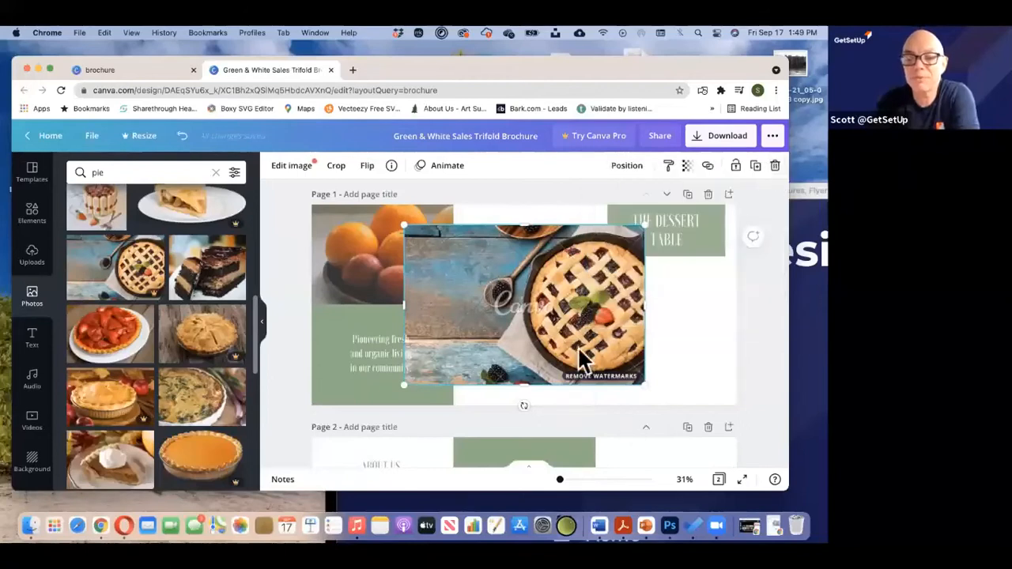
key(Delete)
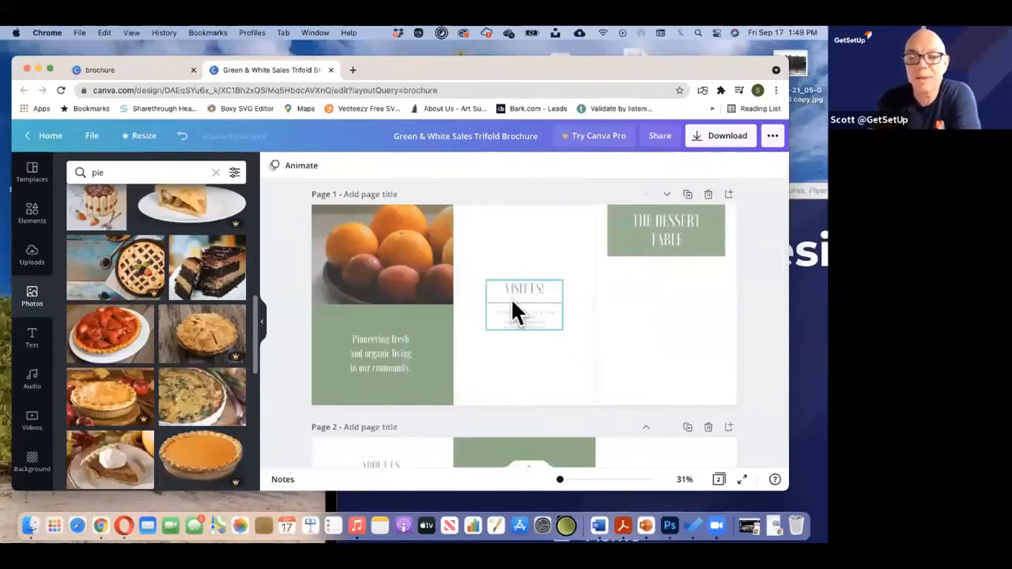
Insert the round lattice pie photo with the white background from the pie results onto page 1
scroll(182, 368, down, 2)
scroll(181, 368, down, 5)
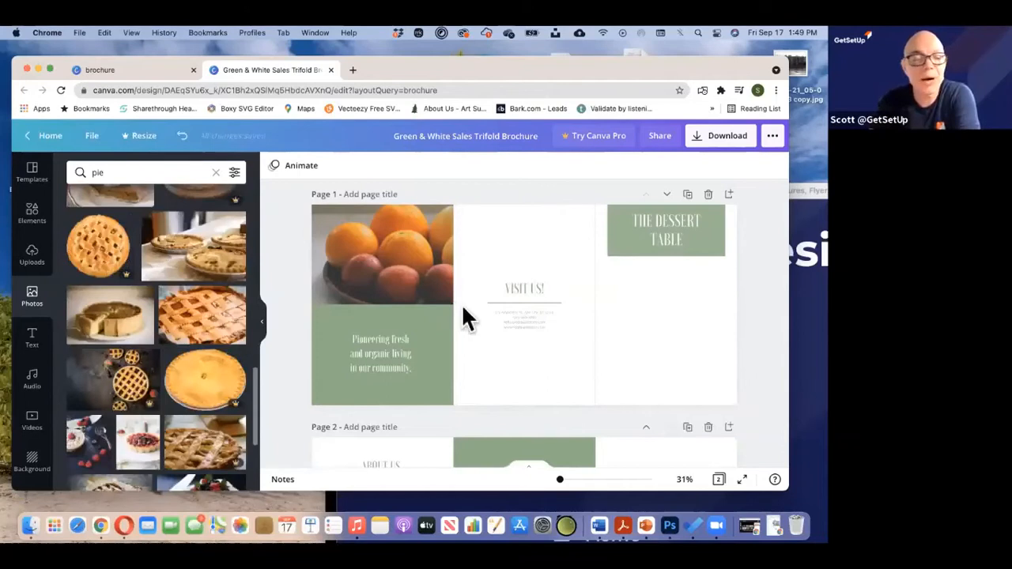
click(102, 240)
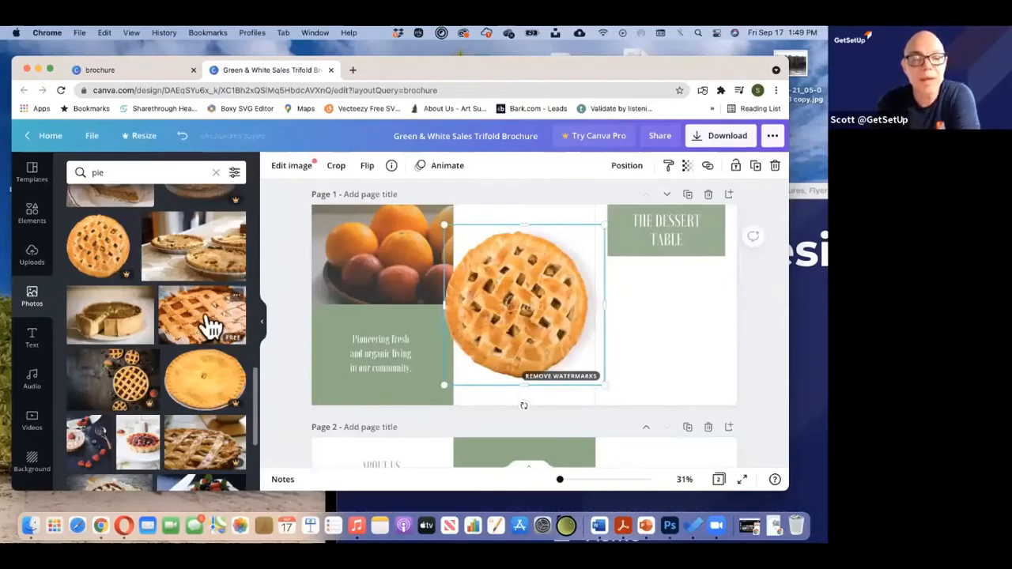
Refine the photo search to "pie, free" and browse the results for pictures without a Pro crown
scroll(142, 453, down, 3)
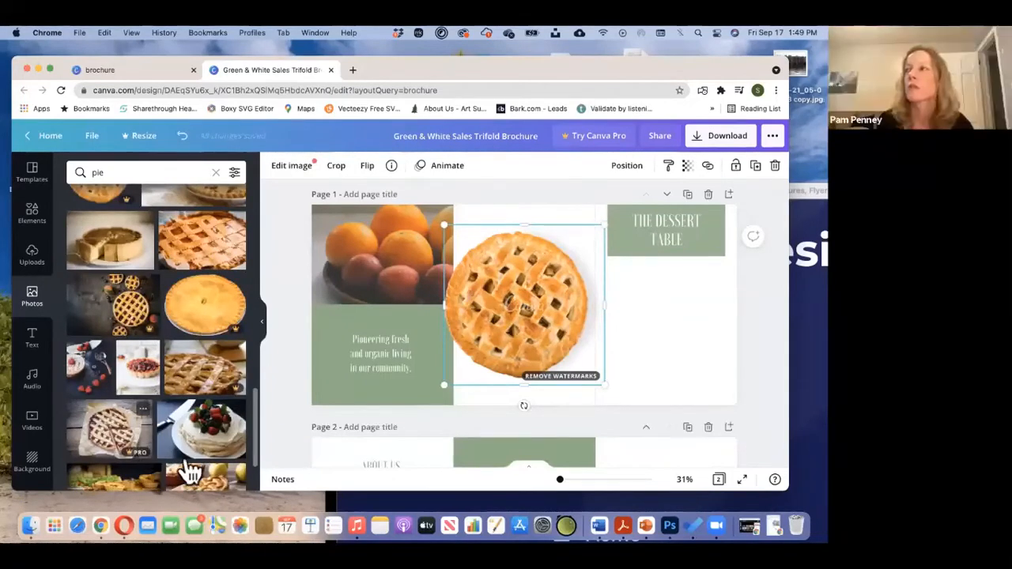
scroll(93, 316, up, 10)
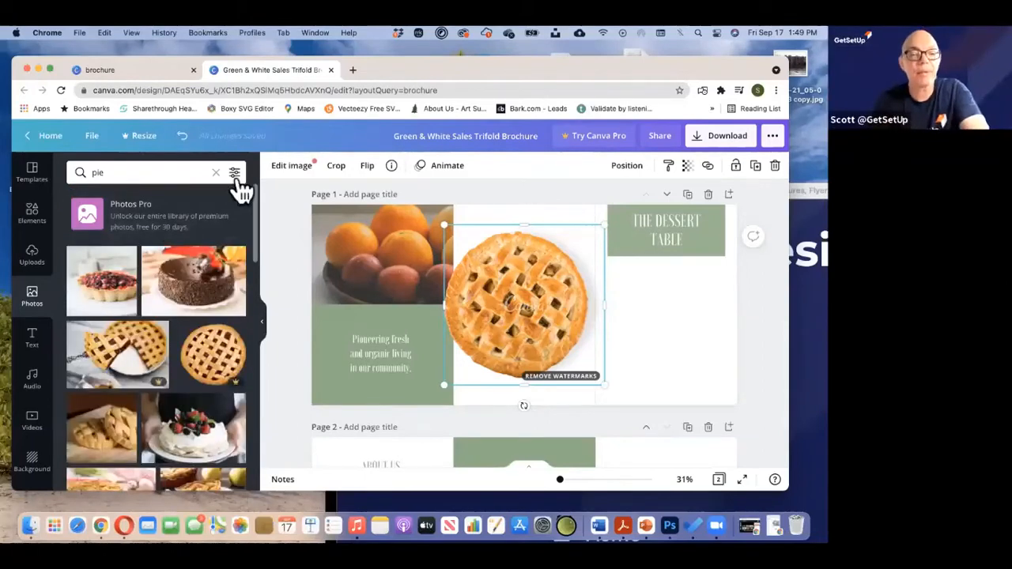
click(131, 172)
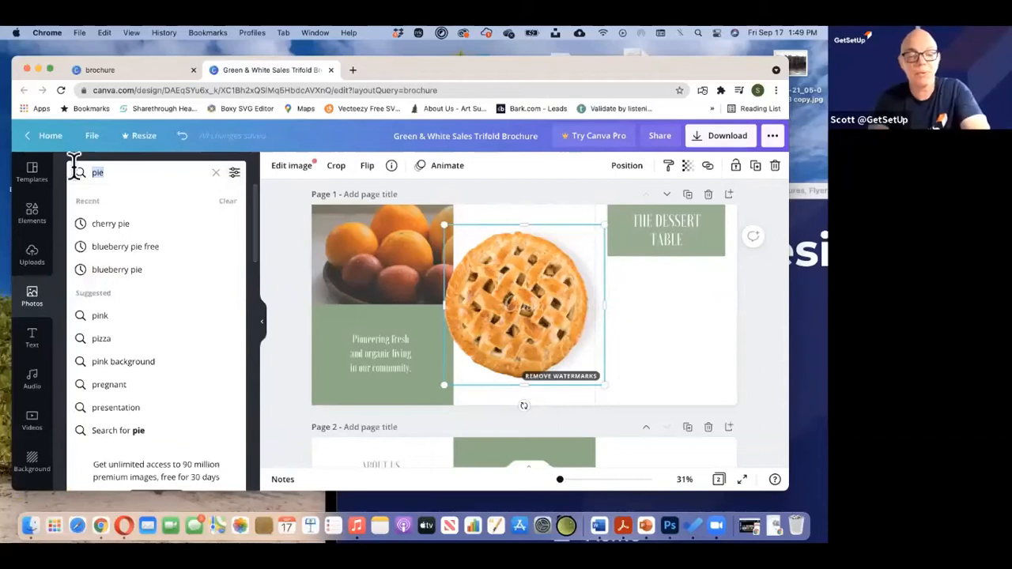
key(Right)
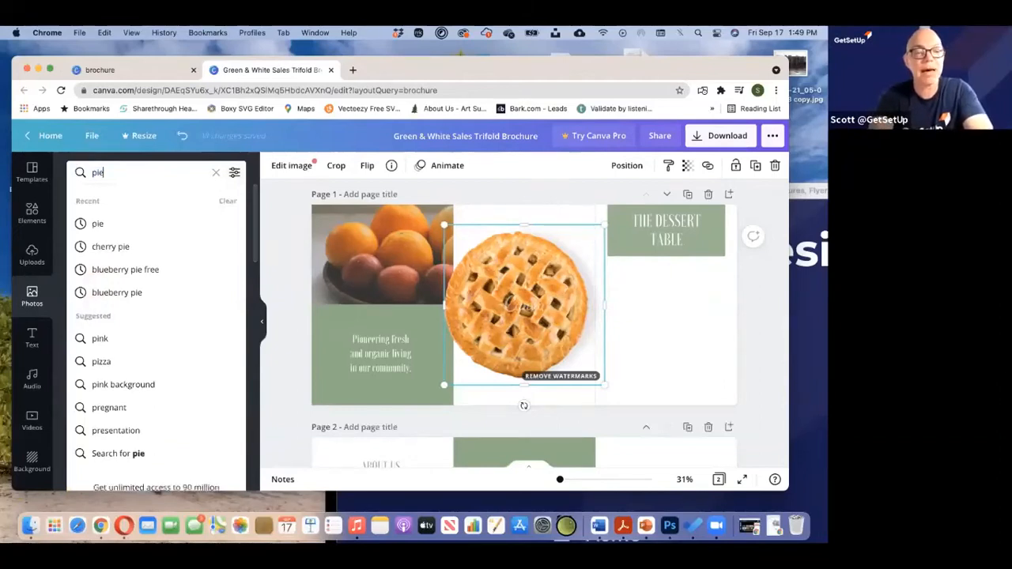
text(, fre)
text(we)
key(BackSpace)
key(BackSpace)
text(e)
key(Return)
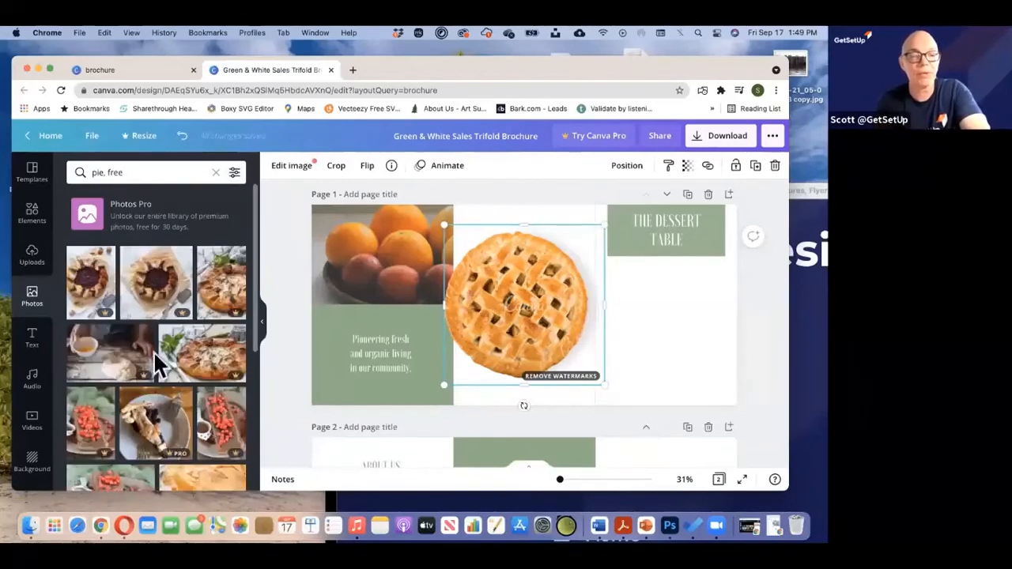
scroll(166, 357, down, 5)
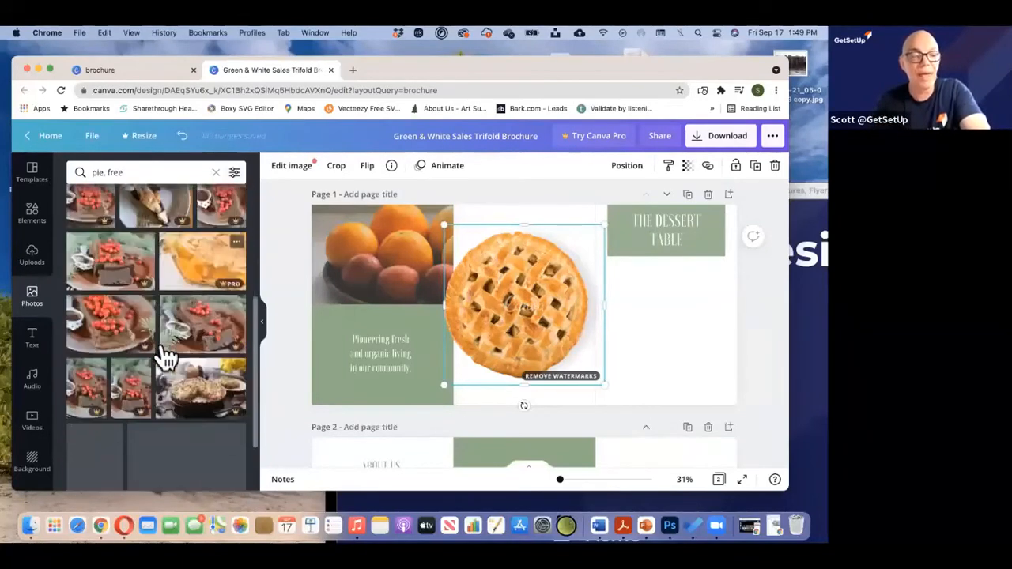
scroll(166, 357, down, 10)
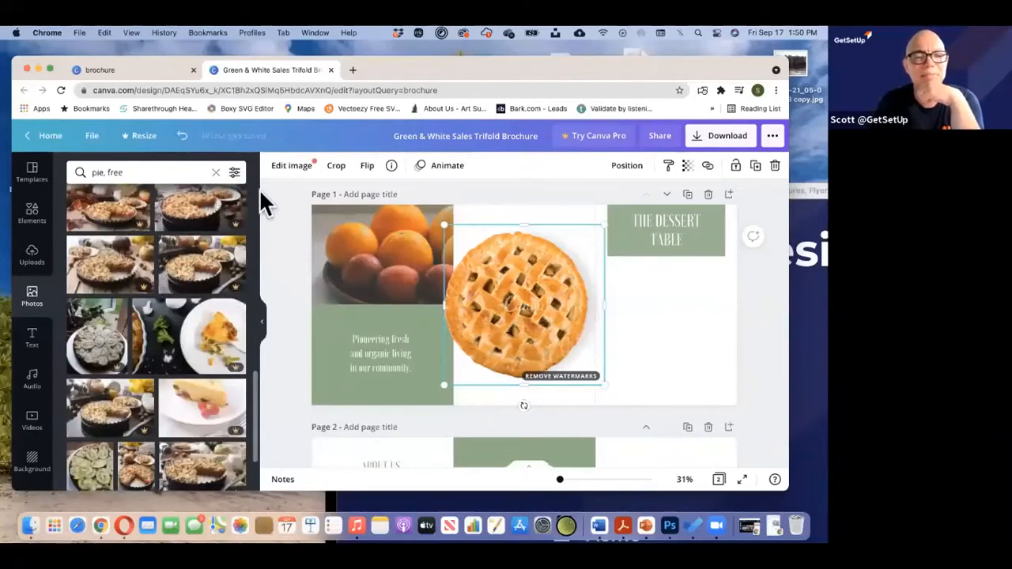
Change the photo search back to "pie" and browse further down the results for a free pie picture
click(177, 172)
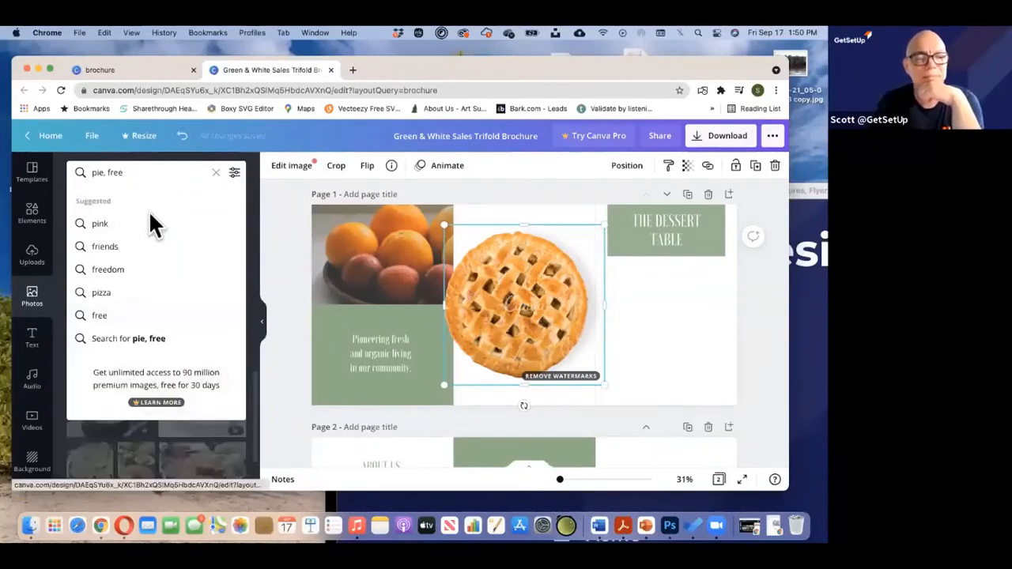
drag(169, 172, 56, 171)
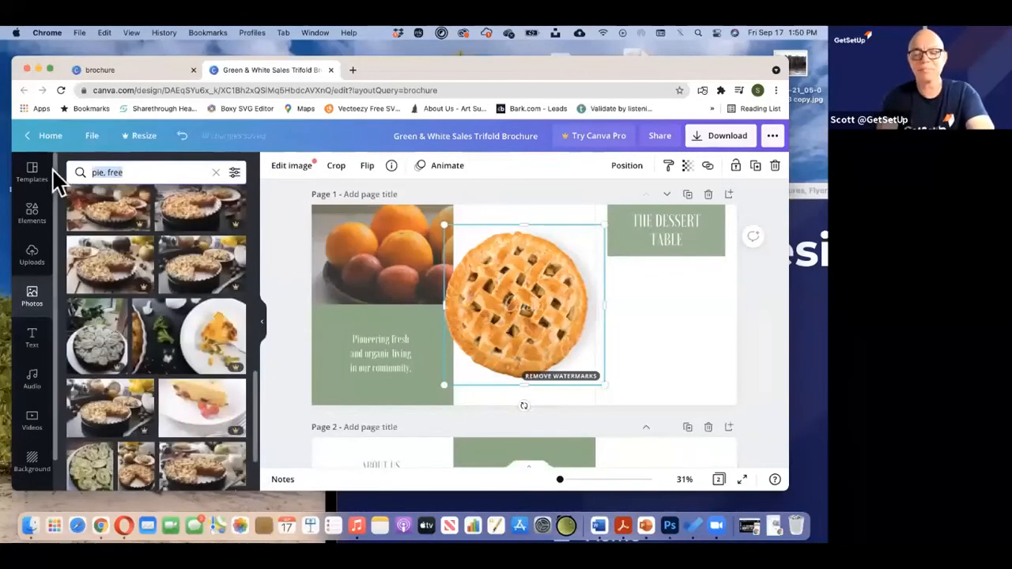
key(BackSpace)
text(oiu)
key(BackSpace)
key(BackSpace)
key(BackSpace)
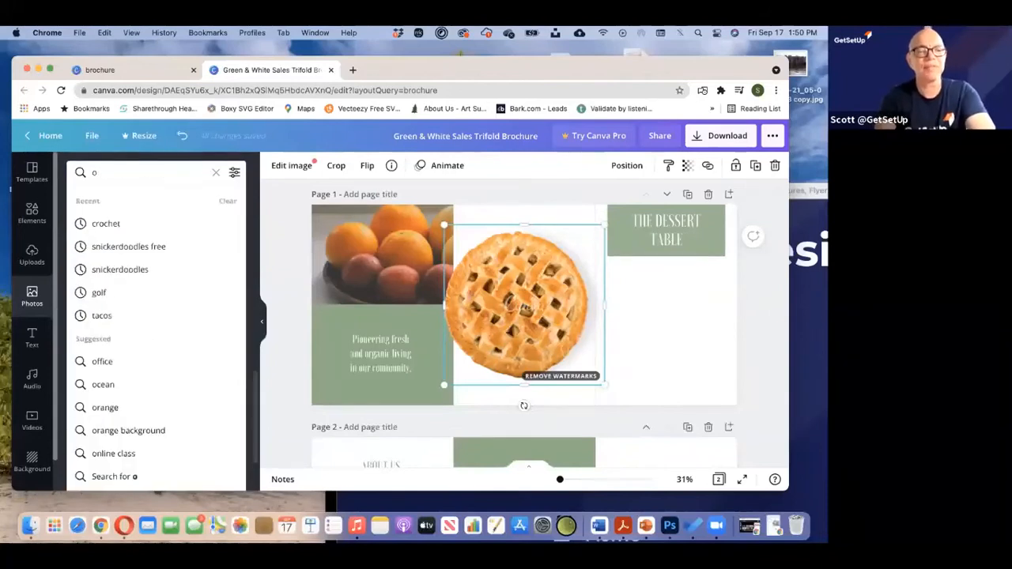
text(pie)
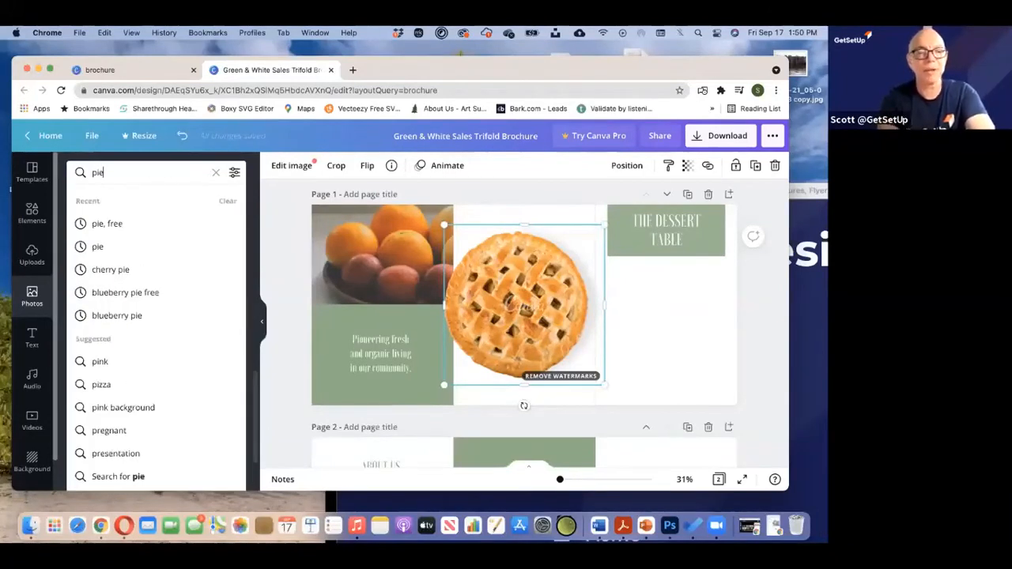
key(Return)
scroll(170, 430, down, 10)
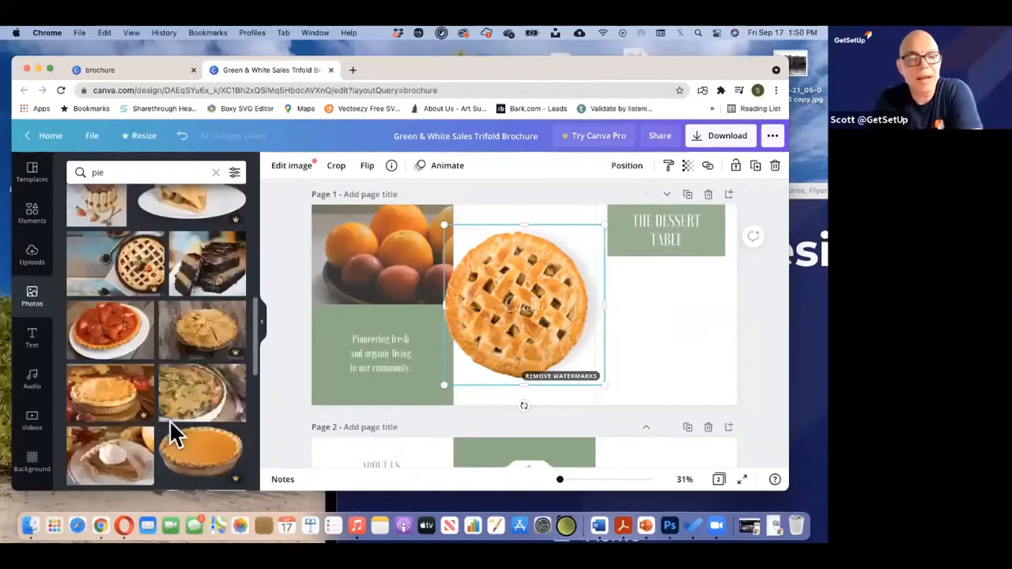
scroll(172, 431, down, 10)
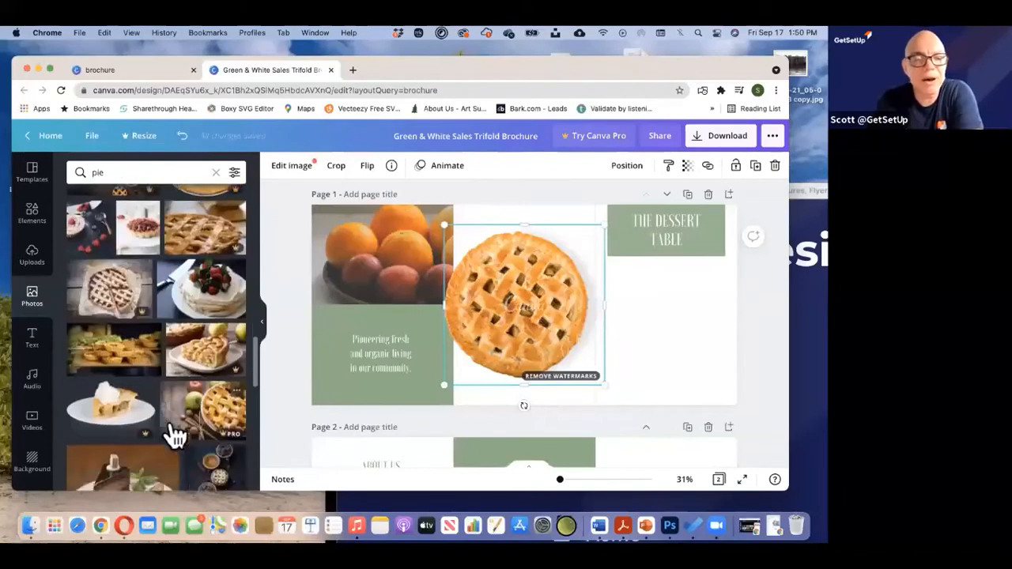
Find the free photo of a pie slice topped with ice cream in the pie results and insert it onto page 1
scroll(174, 433, down, 5)
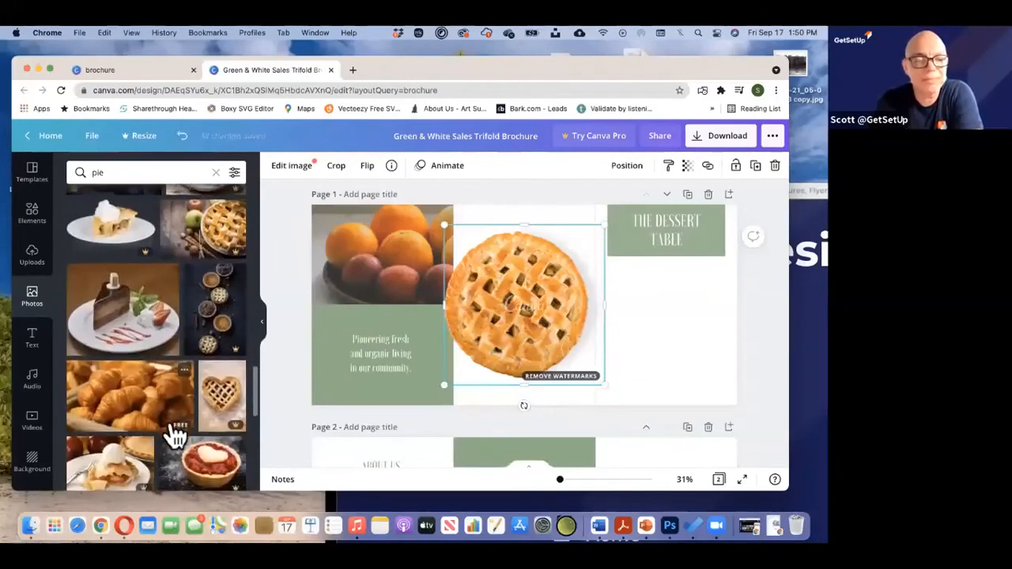
scroll(171, 427, down, 5)
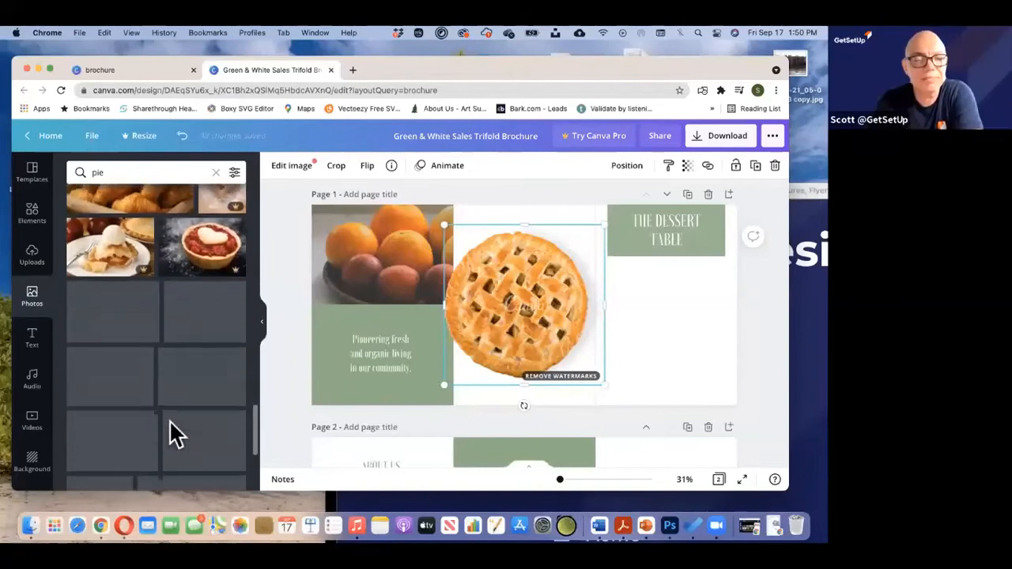
scroll(190, 407, down, 1)
scroll(190, 407, down, 10)
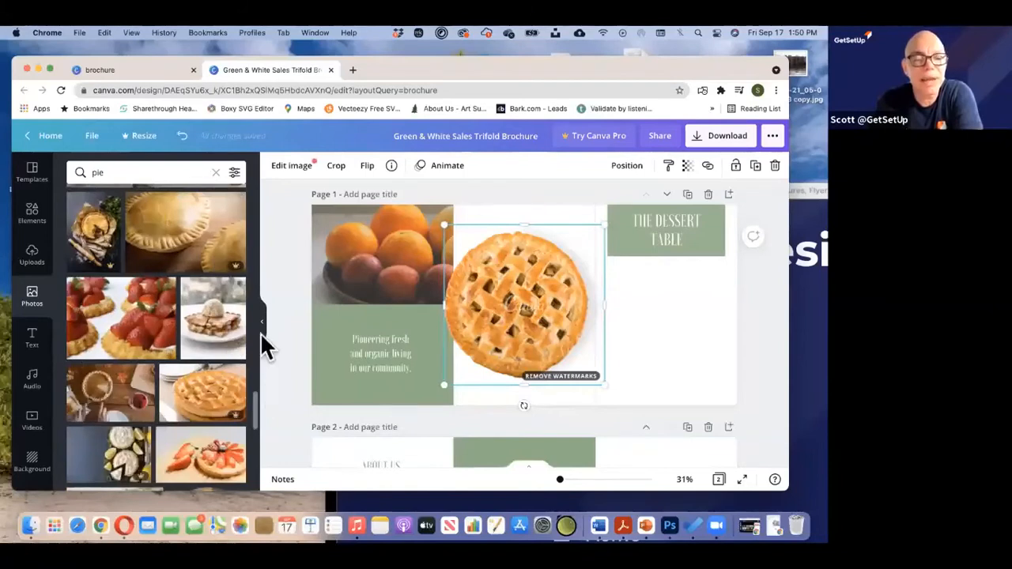
scroll(235, 417, down, 1)
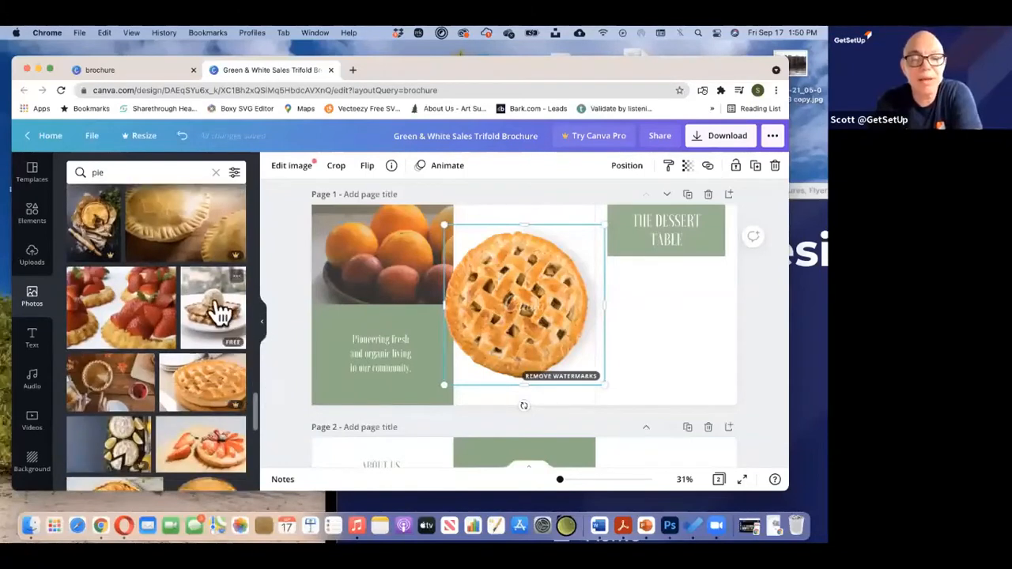
click(223, 309)
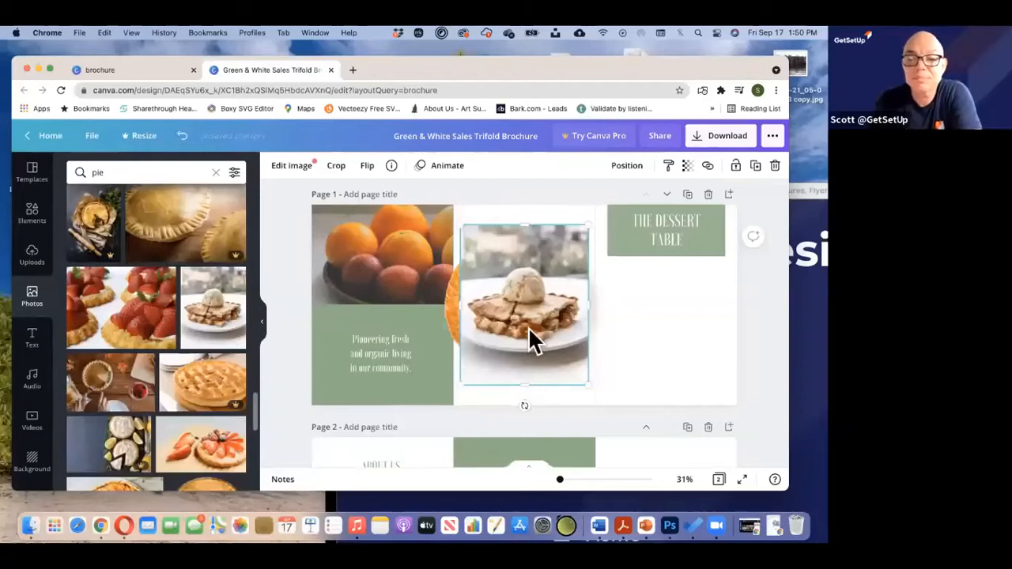
Move the ice cream pie photo onto the cover panel of page 1 and enlarge it to fill the panel's full height
drag(515, 321, 653, 289)
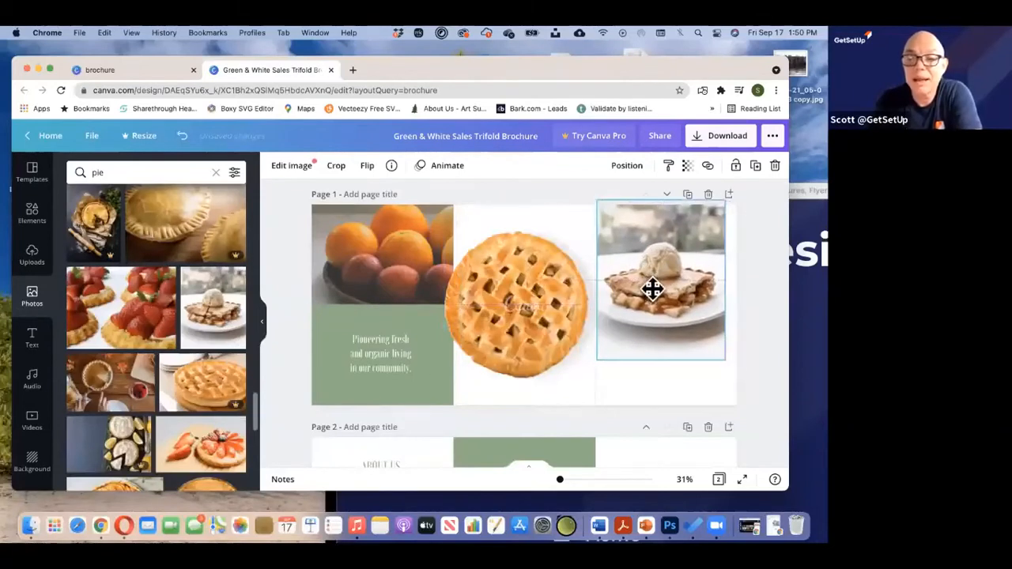
drag(726, 361, 736, 435)
drag(704, 372, 705, 374)
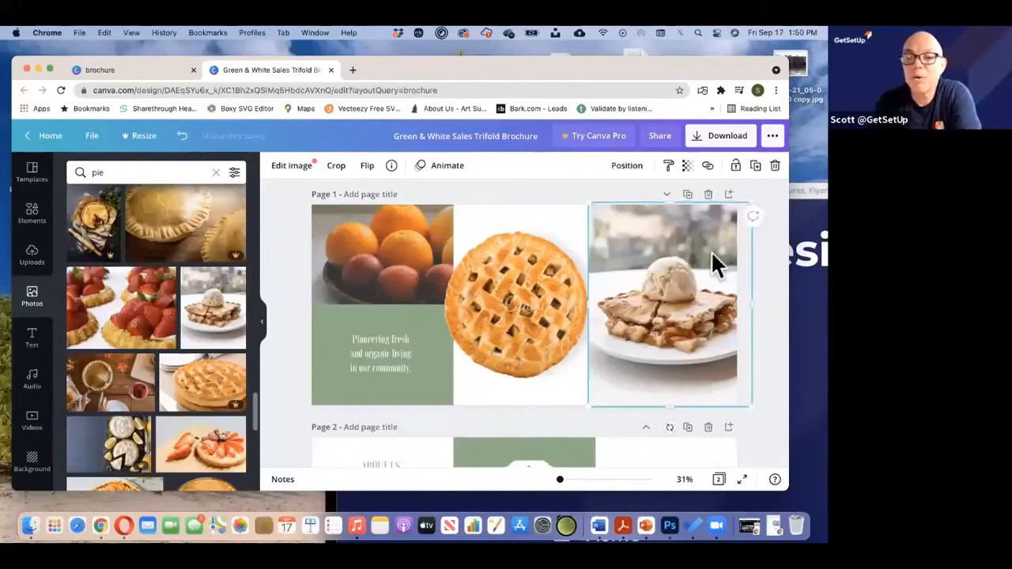
Send the cover pie photo backward until it sits behind the "THE DESSERT TABLE" title block
click(630, 168)
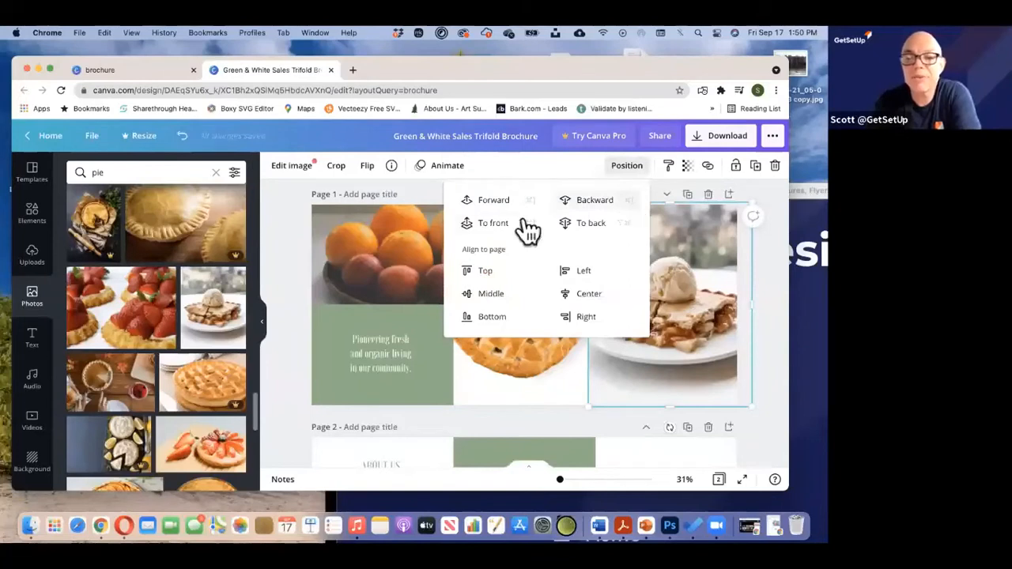
click(597, 209)
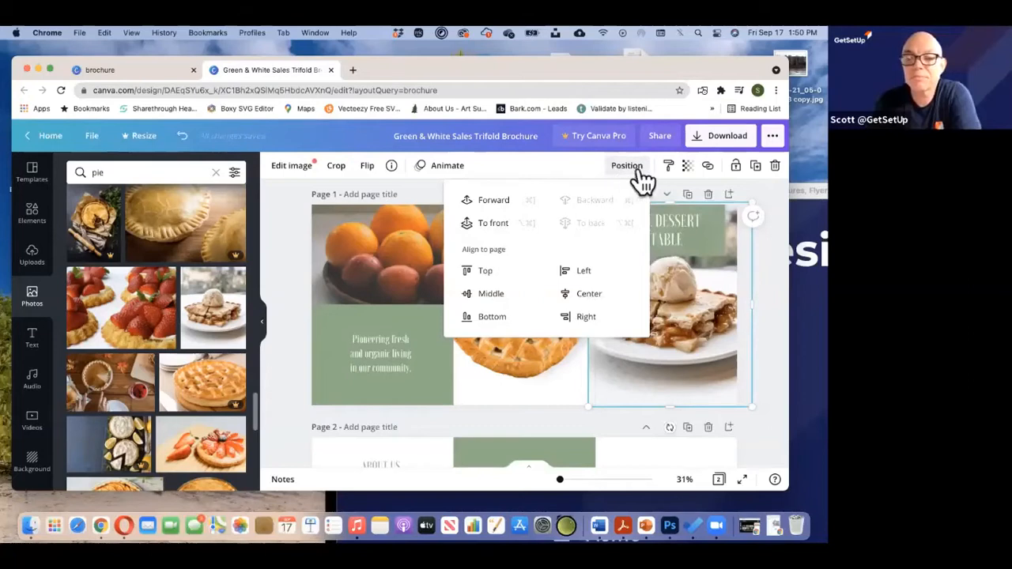
click(775, 289)
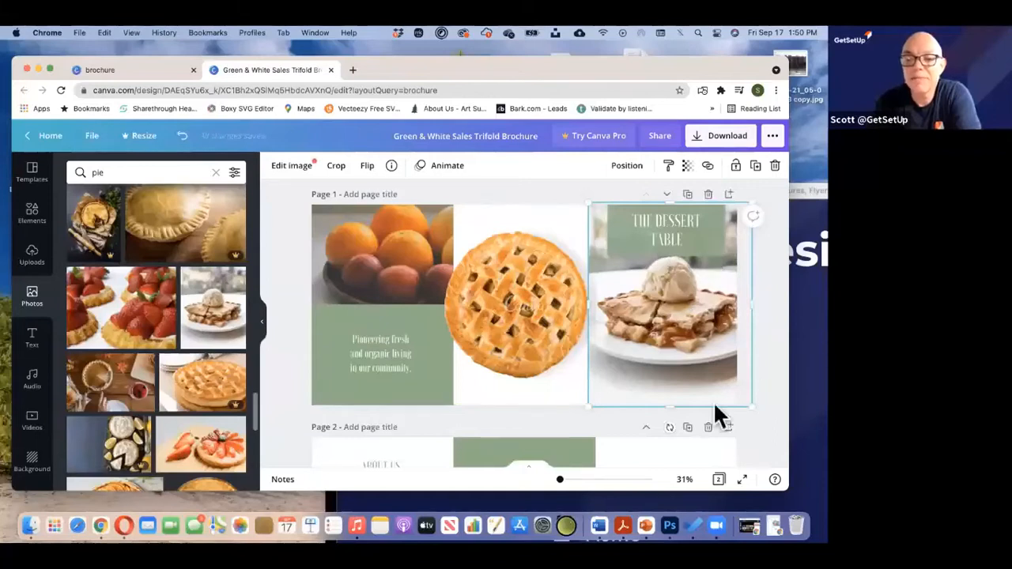
Delete the watermarked round pie photo and the fruit bowl photo from page 1
click(530, 332)
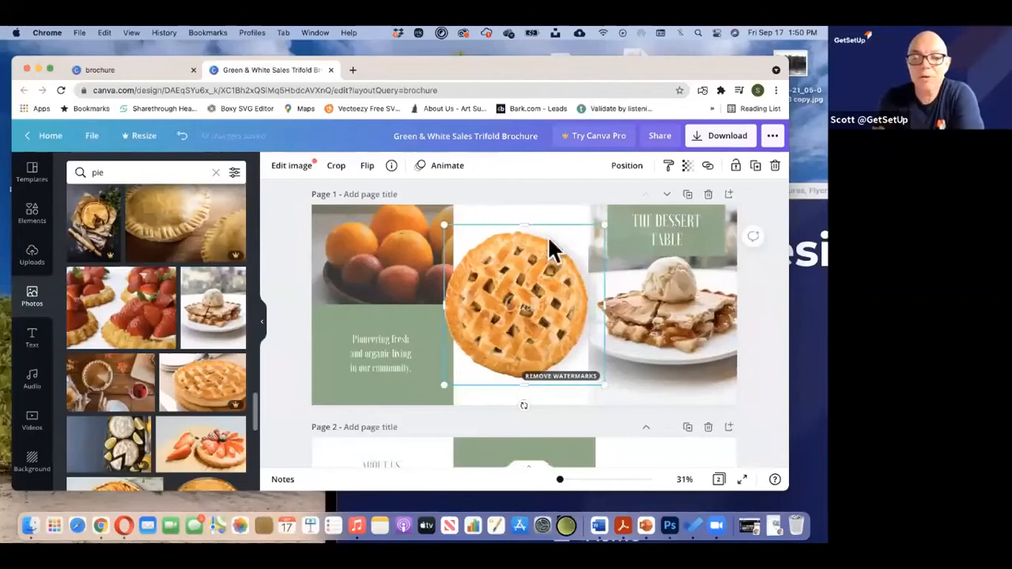
key(Delete)
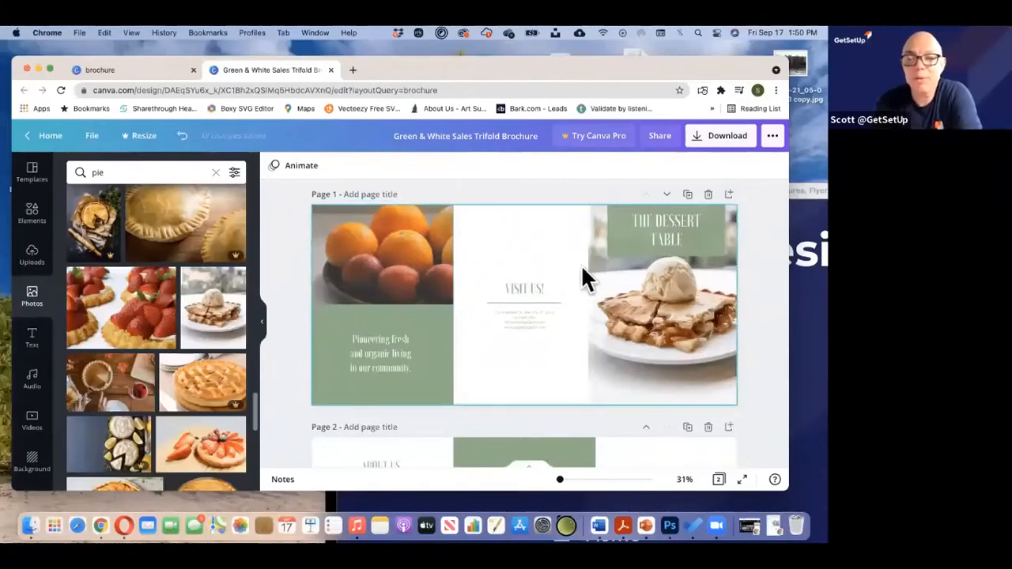
click(358, 265)
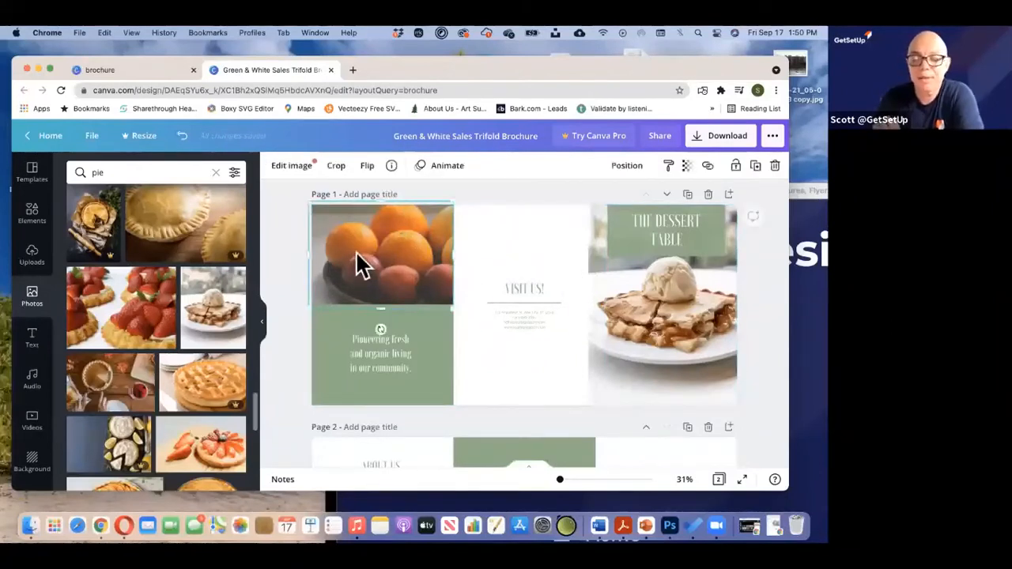
key(Delete)
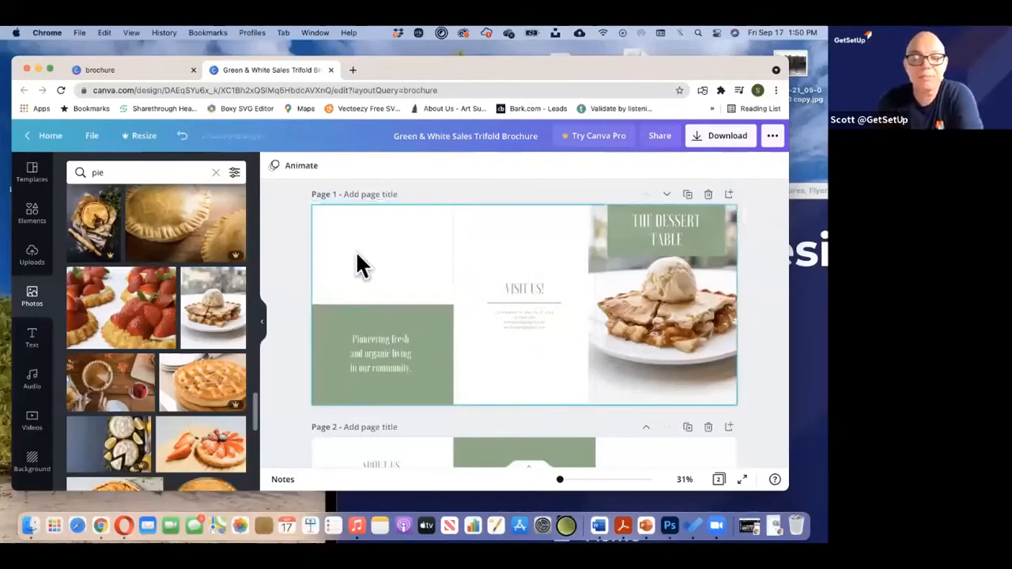
Reword the slogan in the green block on page 1 to "Pioneering fresh and yummy dessert's."
click(397, 351)
click(396, 339)
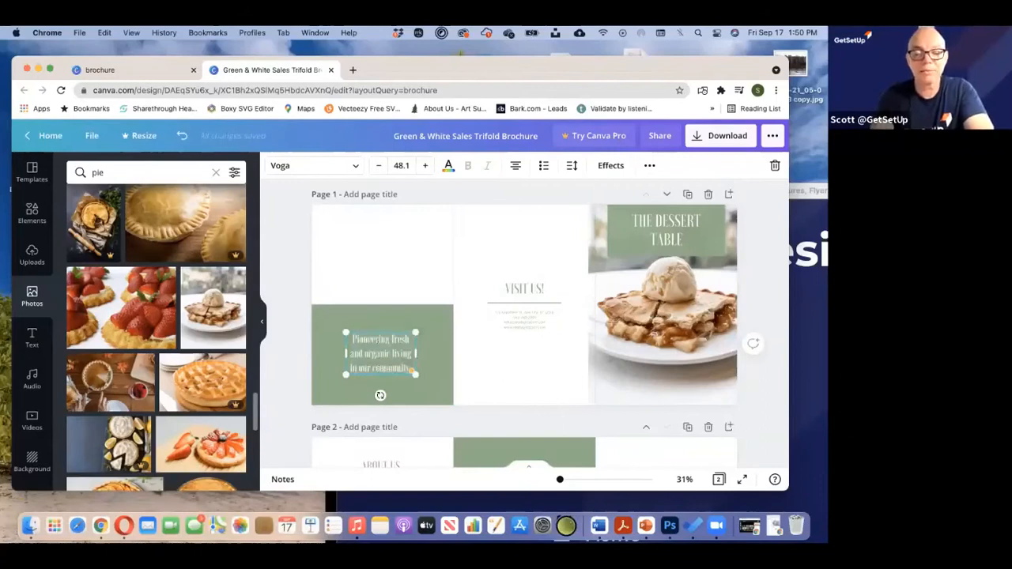
text(umm)
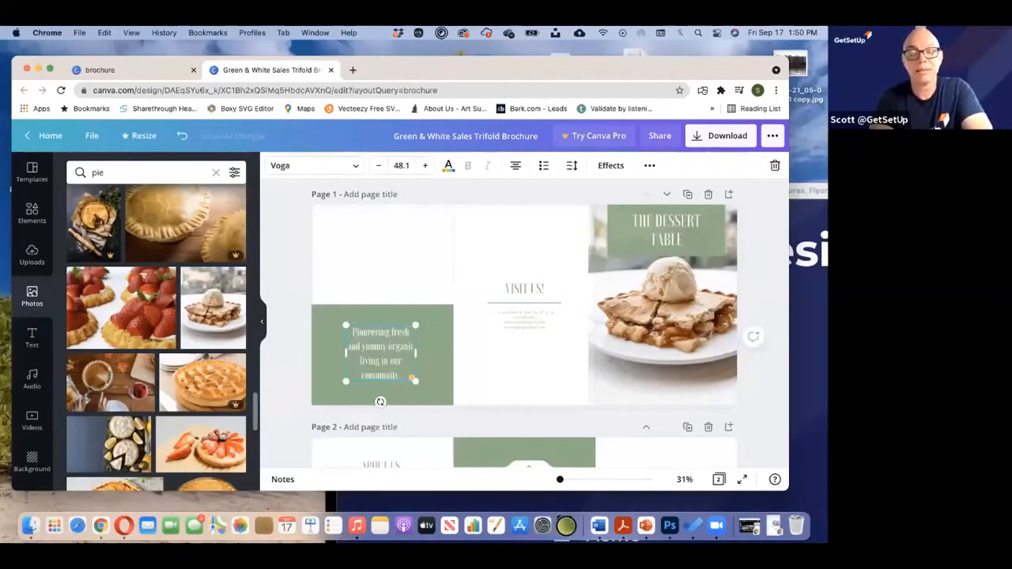
text(y dessert &)
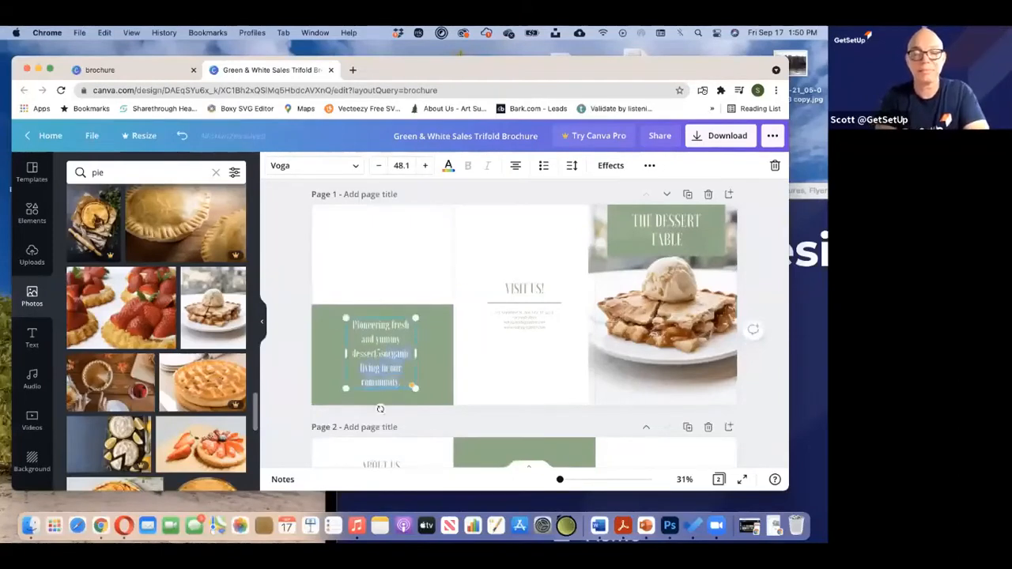
key(BackSpace)
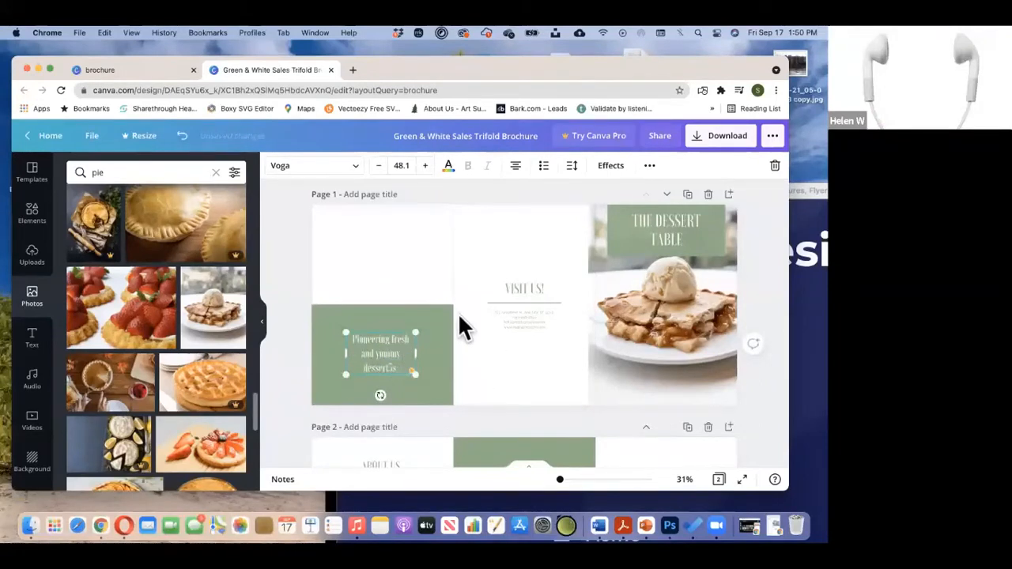
click(375, 269)
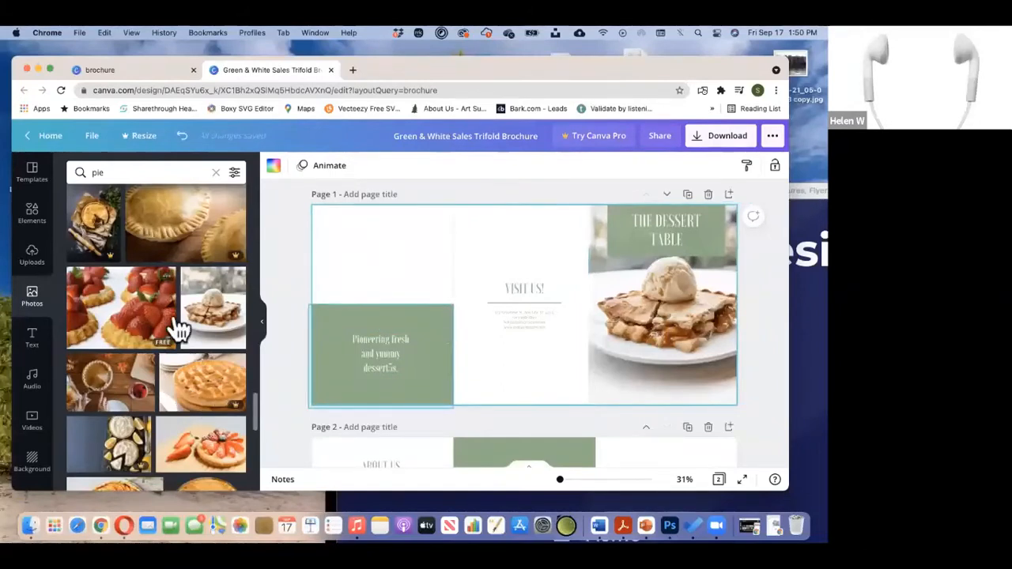
Find the free photo of a hand forking yellow pie on a white plate and insert it onto page 1
click(437, 340)
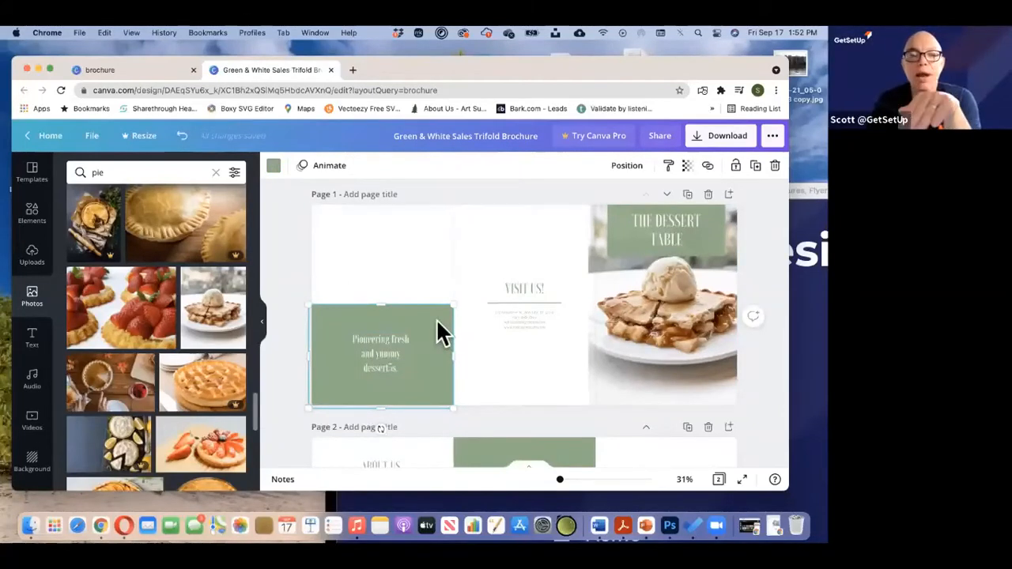
scroll(203, 388, down, 2)
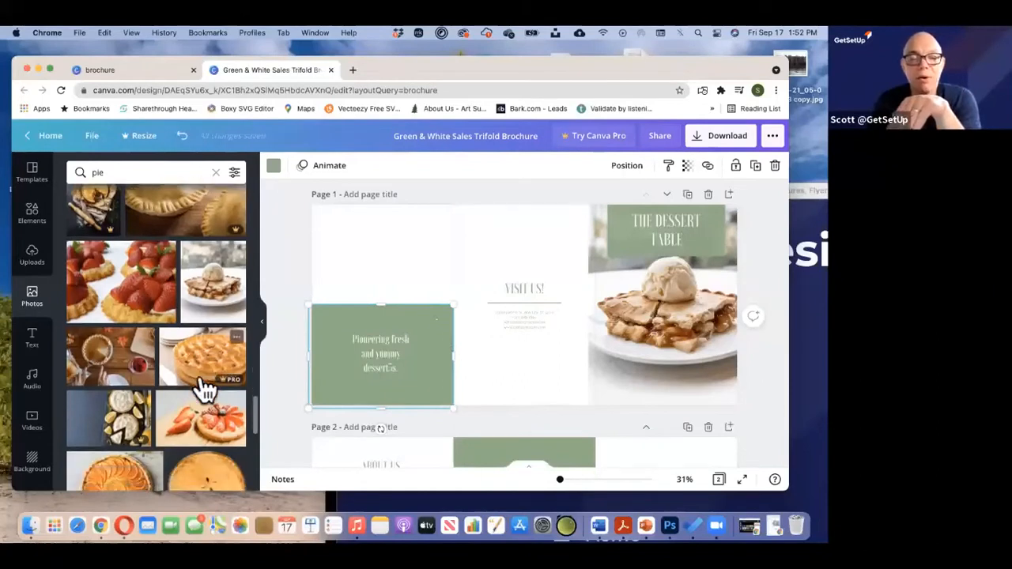
scroll(228, 468, down, 6)
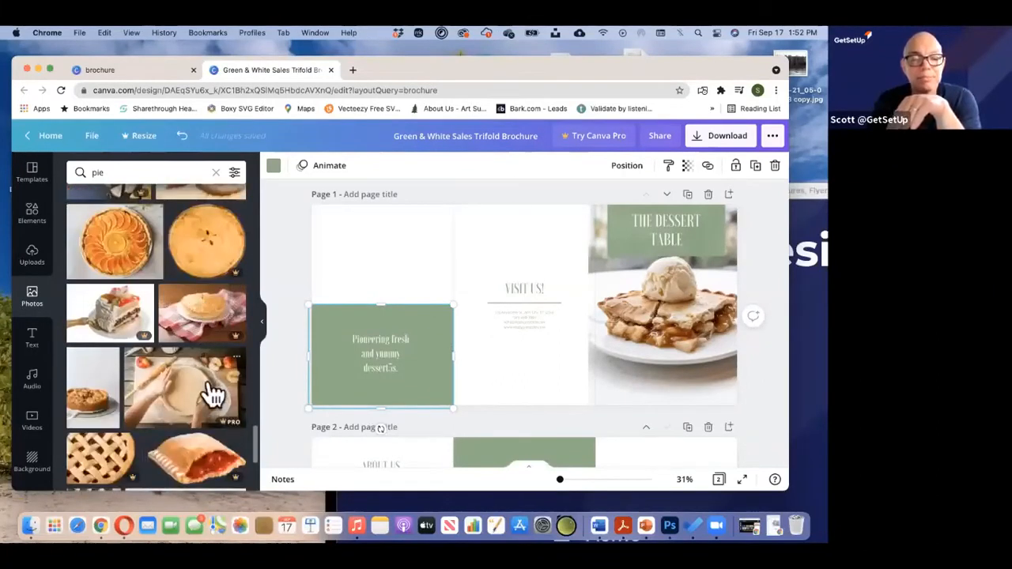
scroll(207, 394, down, 1)
scroll(213, 393, down, 8)
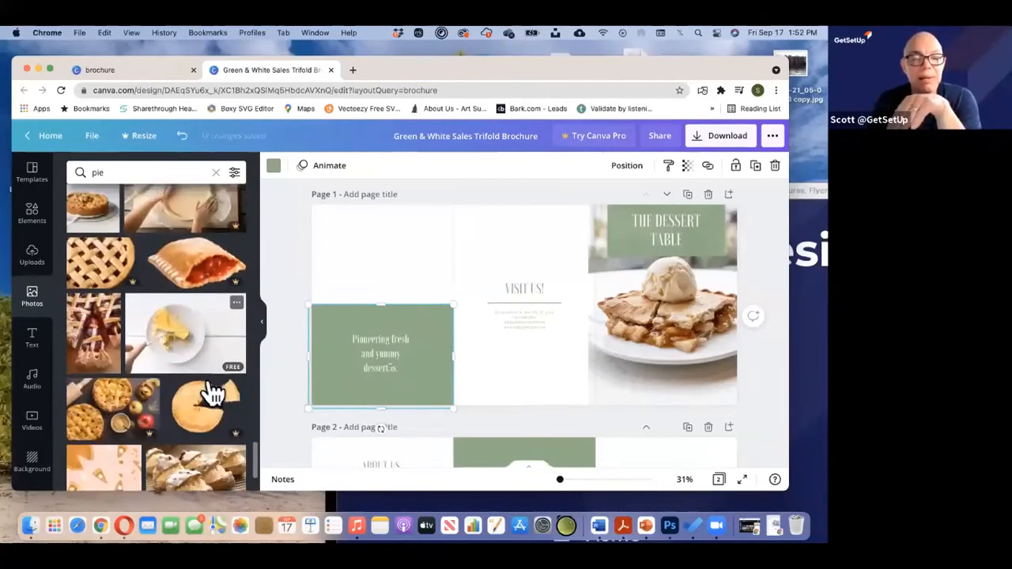
click(197, 329)
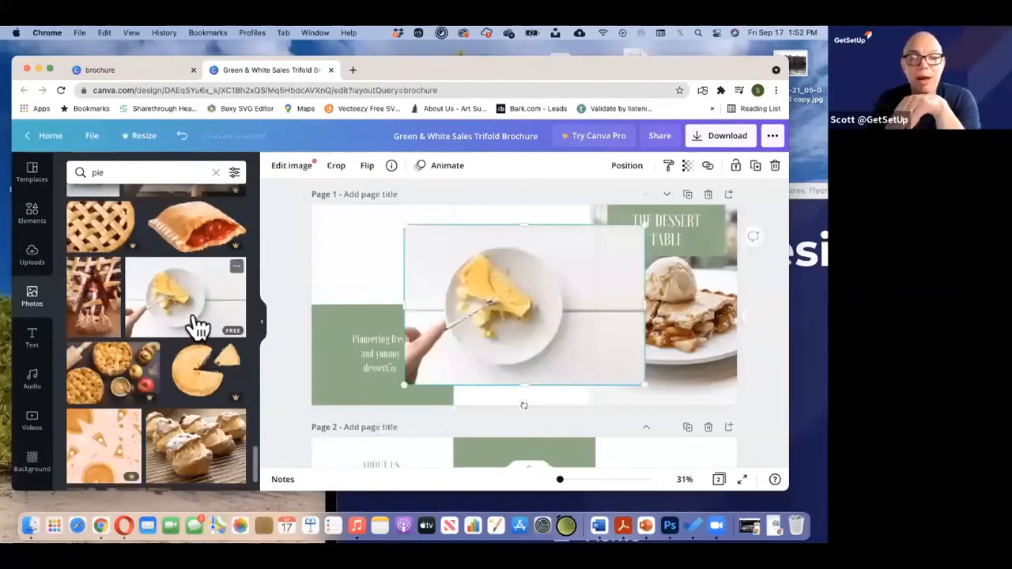
Move the plated pie photo above the green slogan block and shrink it to the width of that panel
drag(450, 232, 429, 266)
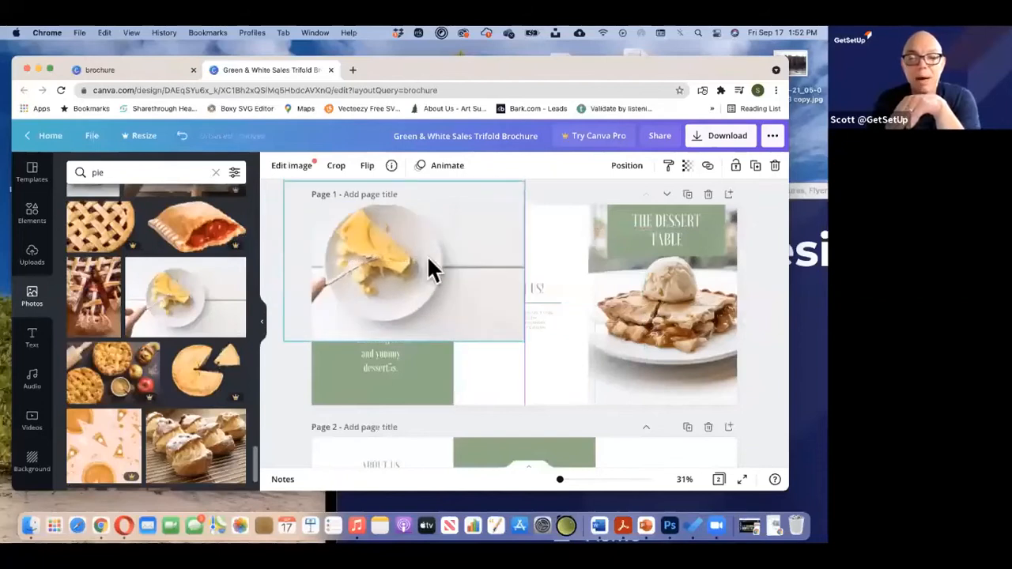
drag(522, 340, 417, 272)
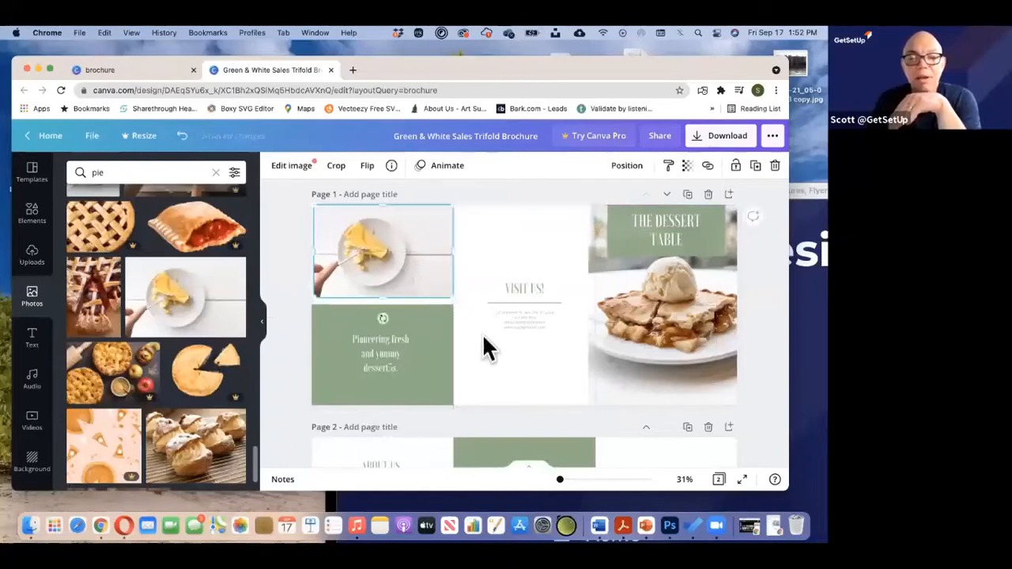
click(513, 348)
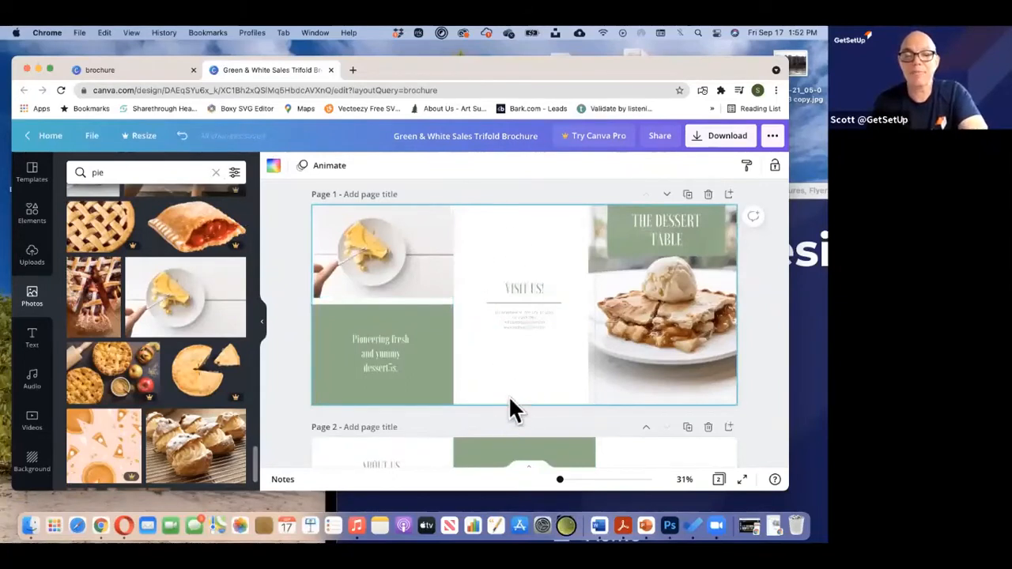
Search the design elements for "dessert" and limit the results to graphics
click(137, 174)
key(Return)
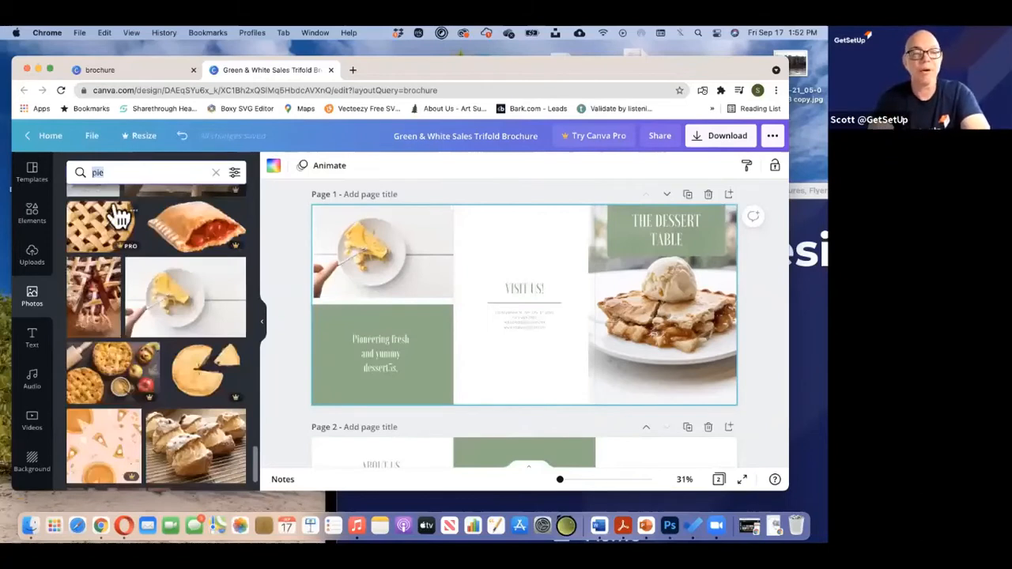
click(33, 221)
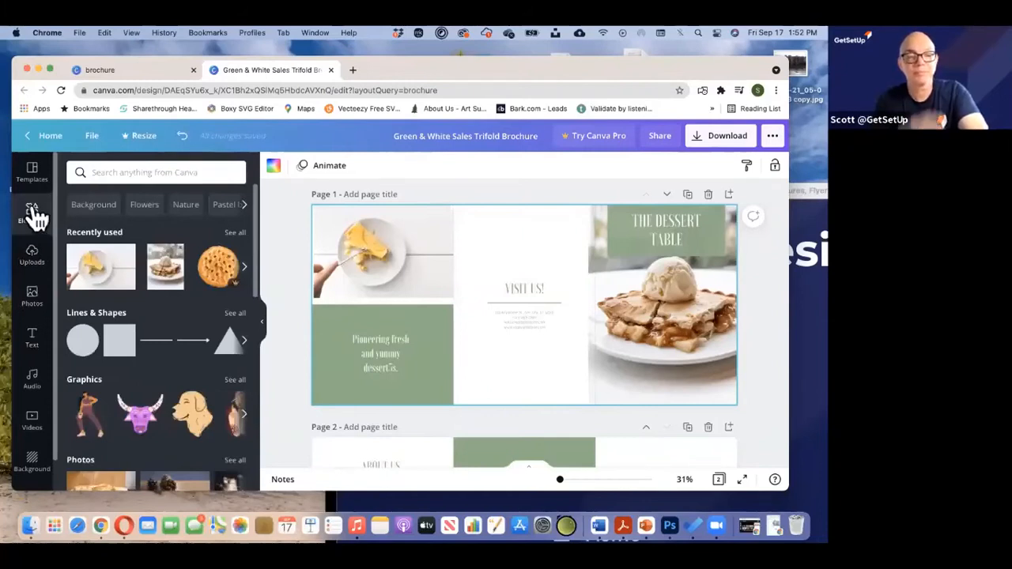
click(156, 173)
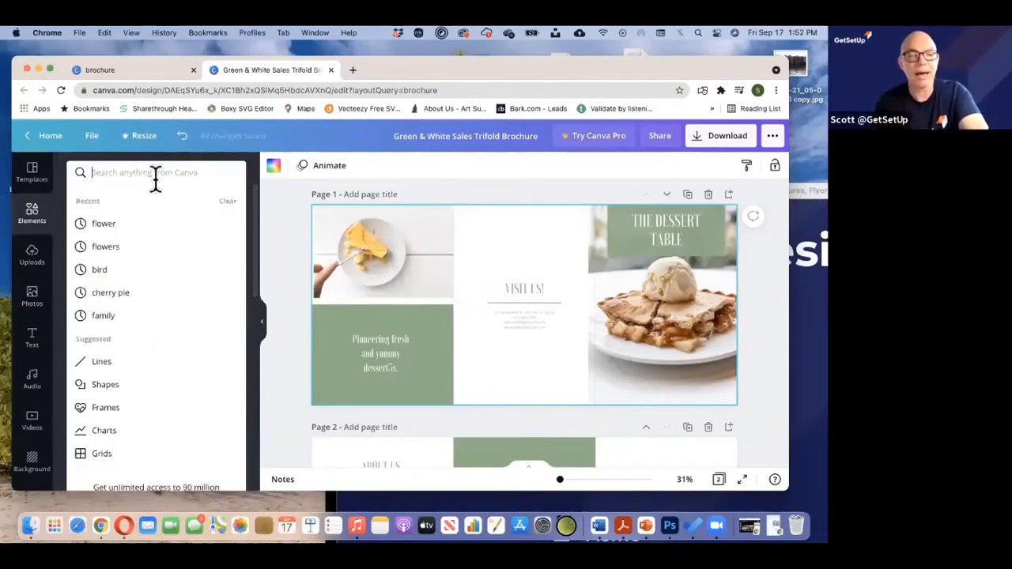
text(dessert)
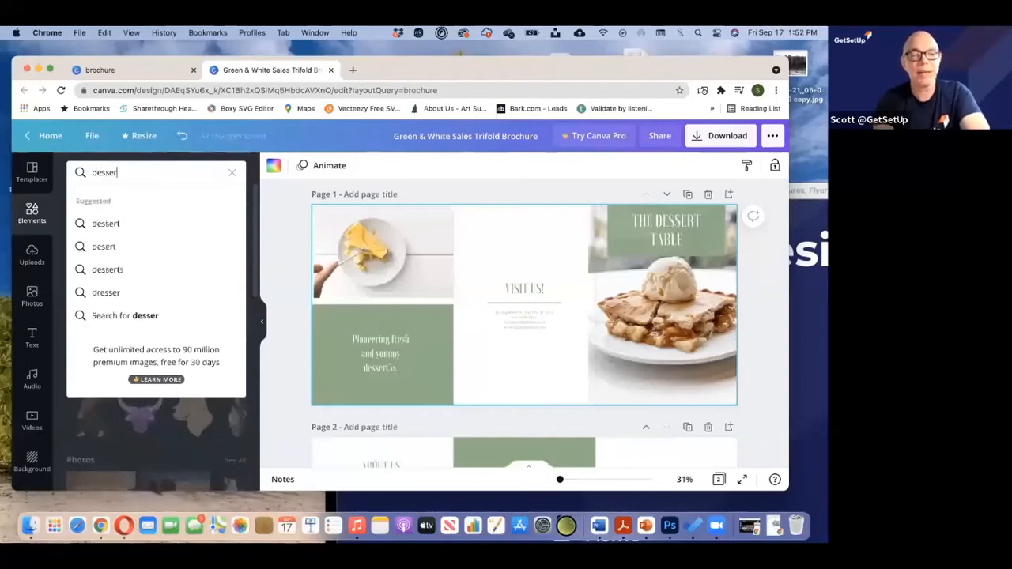
key(Return)
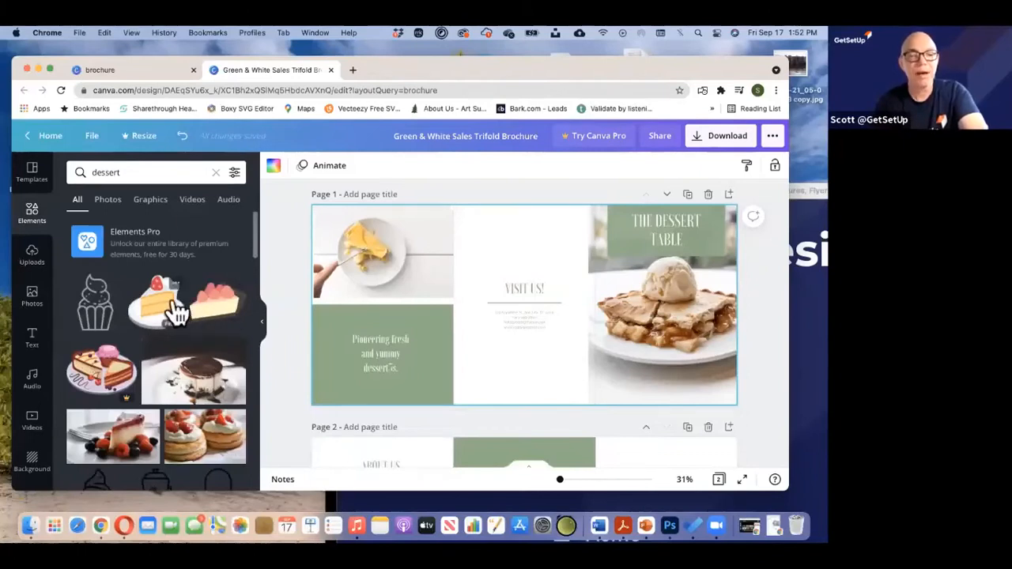
click(154, 204)
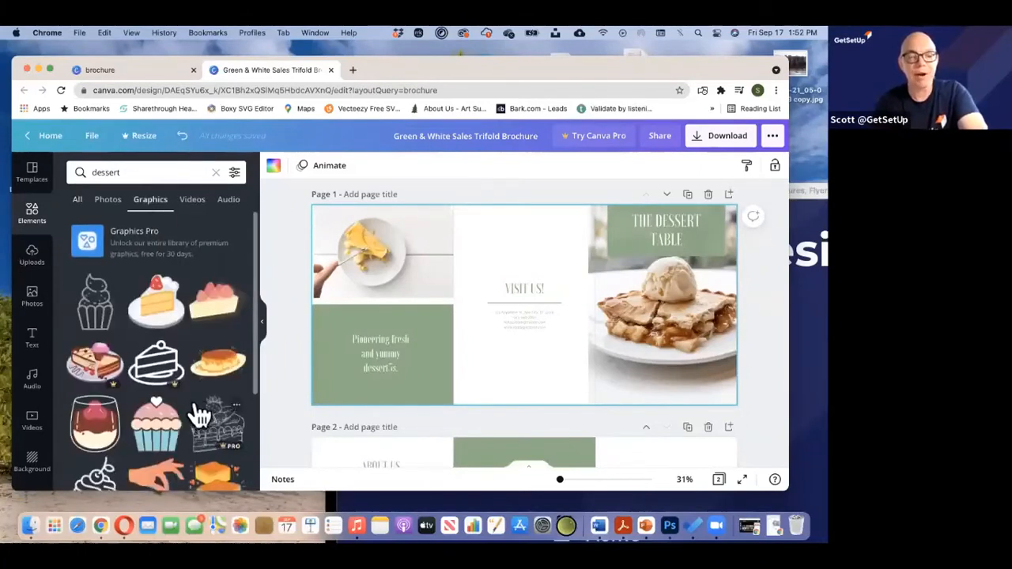
Insert the pink-frosted cupcake graphic below the contact details in page 1's middle panel and shrink it to a small icon
scroll(202, 415, down, 3)
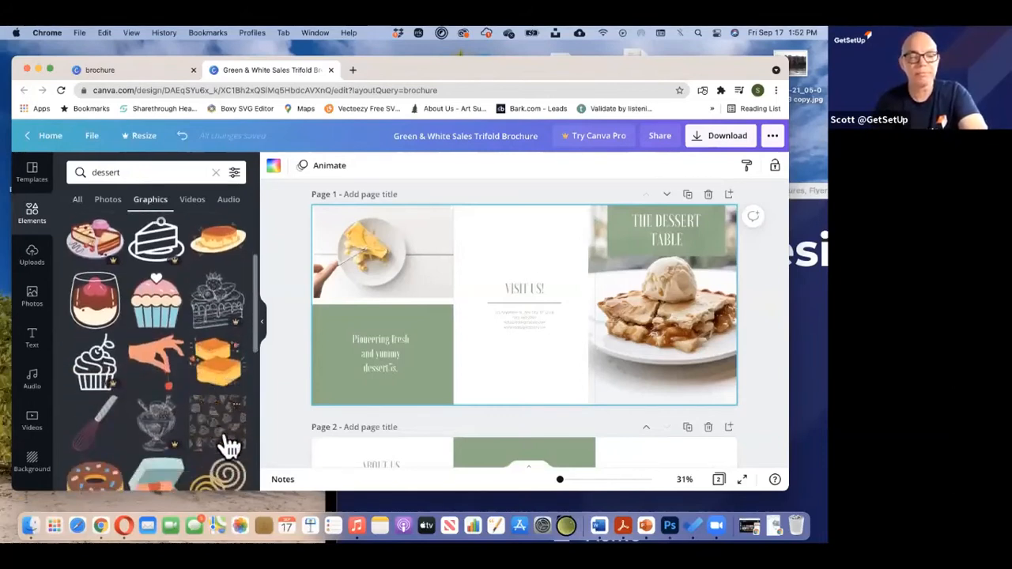
scroll(182, 373, down, 2)
scroll(184, 376, down, 5)
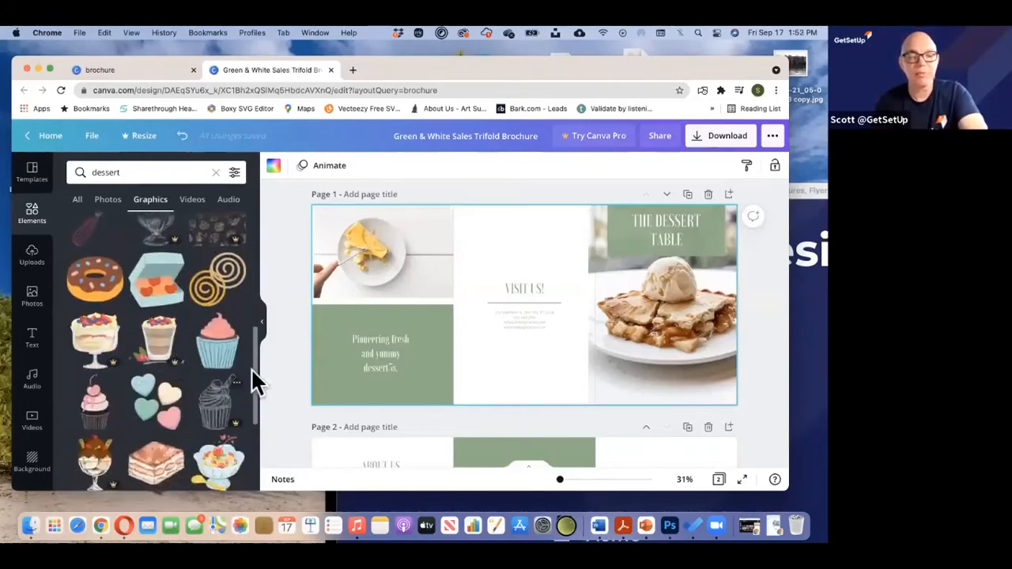
click(221, 339)
drag(526, 305, 525, 353)
drag(552, 392, 525, 380)
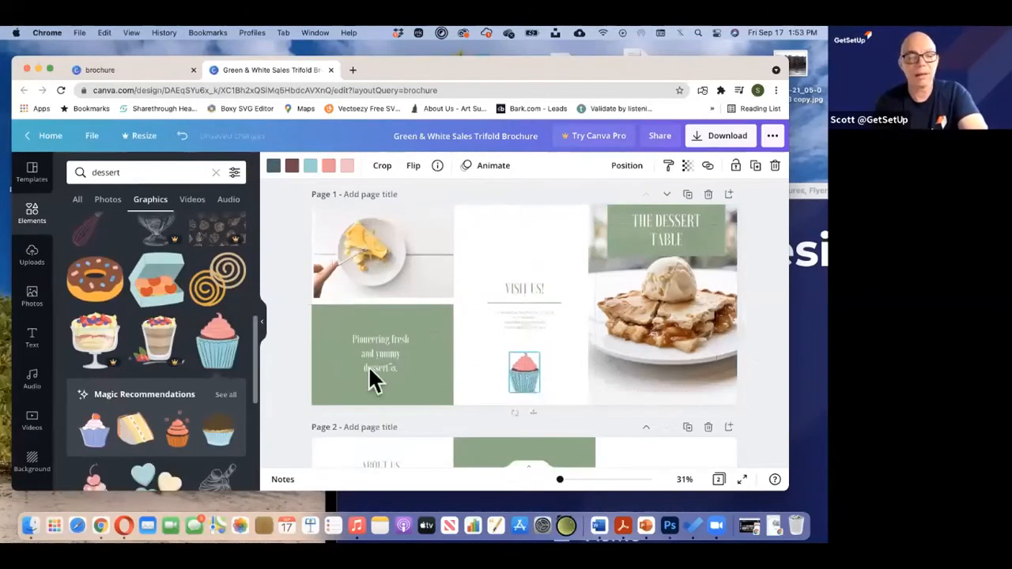
Insert the graphic of three ice cream scoops in a blue bowl above the "VISIT US!" heading and shrink it to a small icon
scroll(117, 336, down, 6)
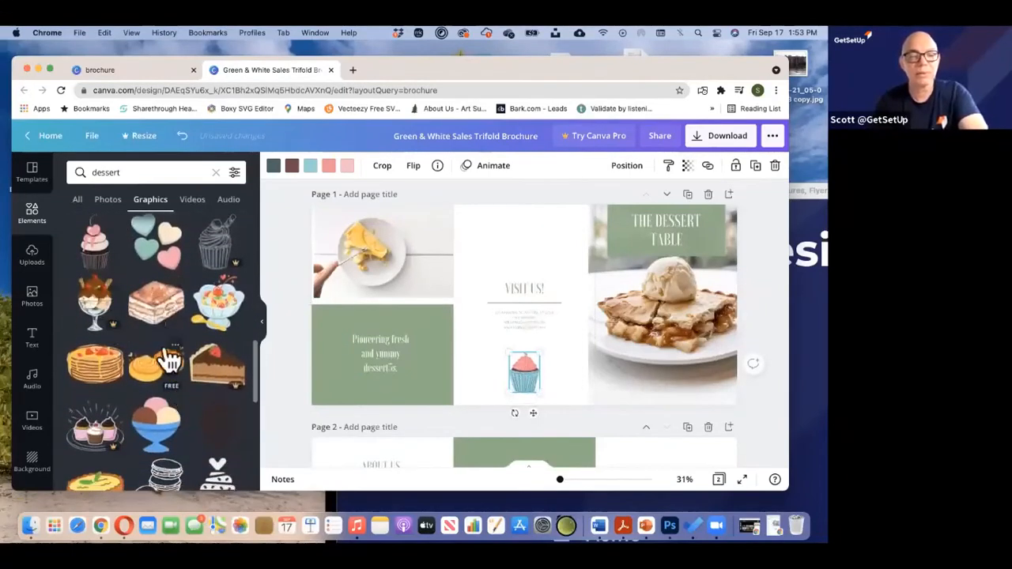
click(161, 427)
drag(552, 303, 536, 230)
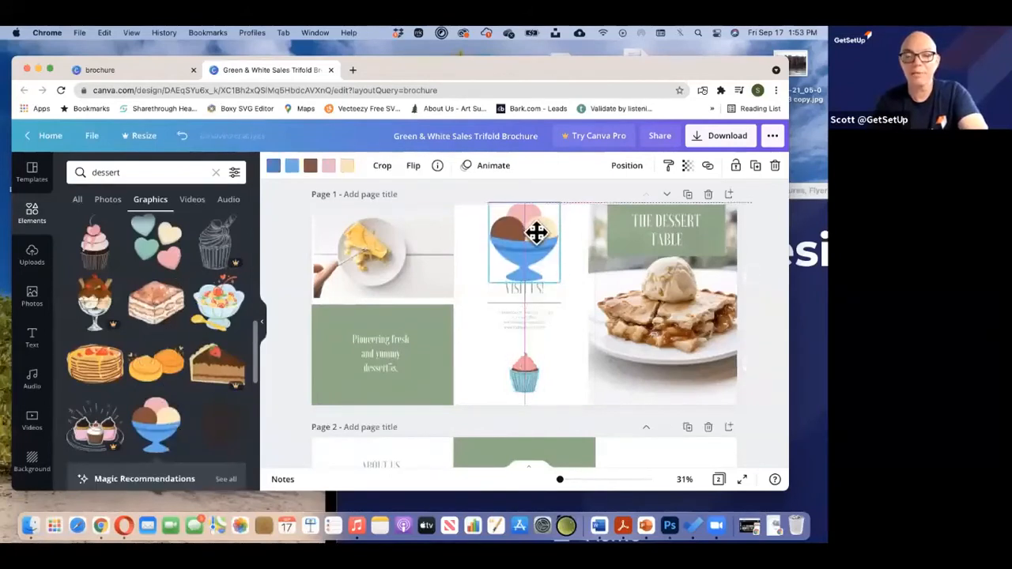
drag(561, 289, 546, 269)
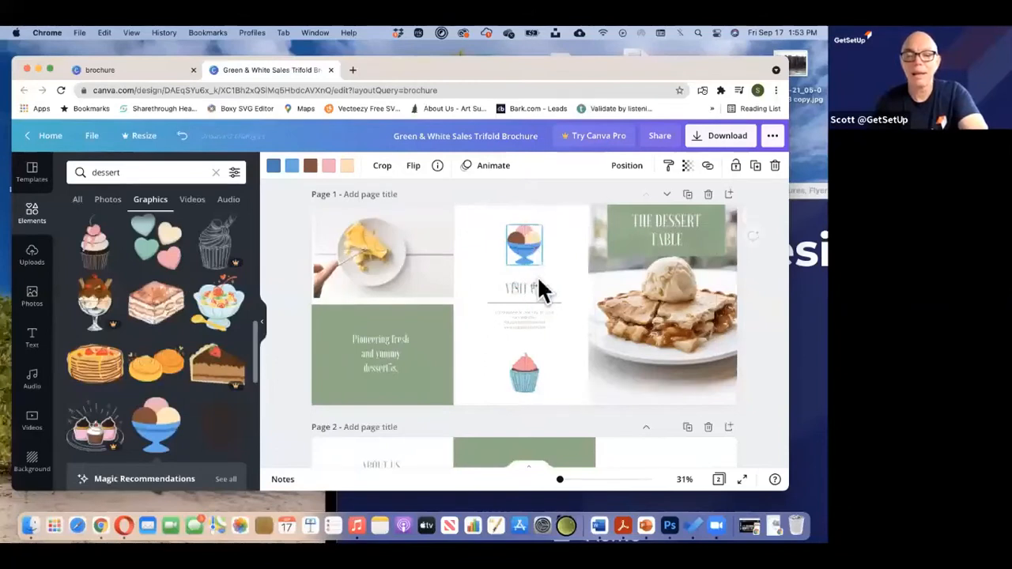
Delete the green block behind the slogan on page 1
click(571, 388)
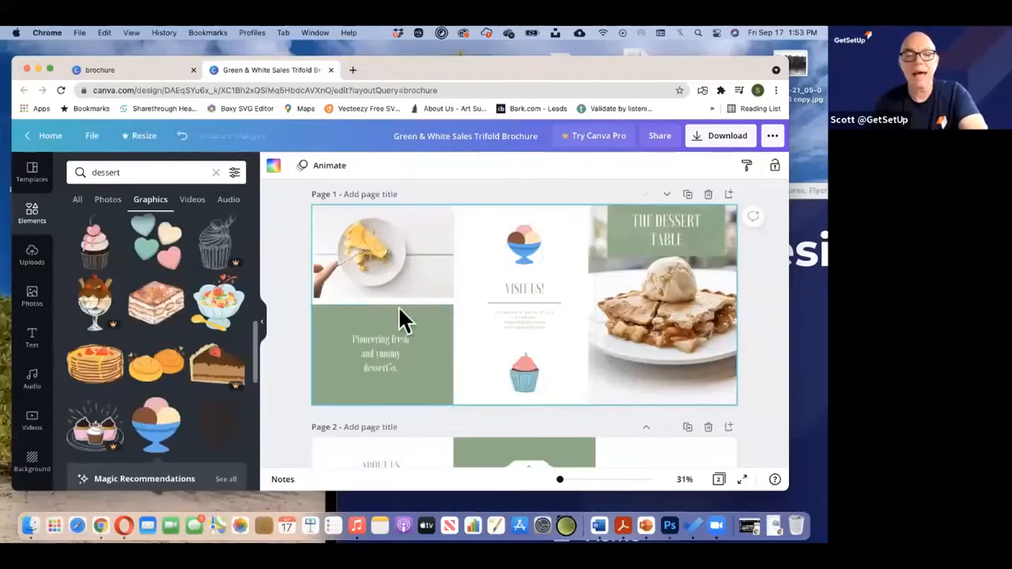
click(422, 332)
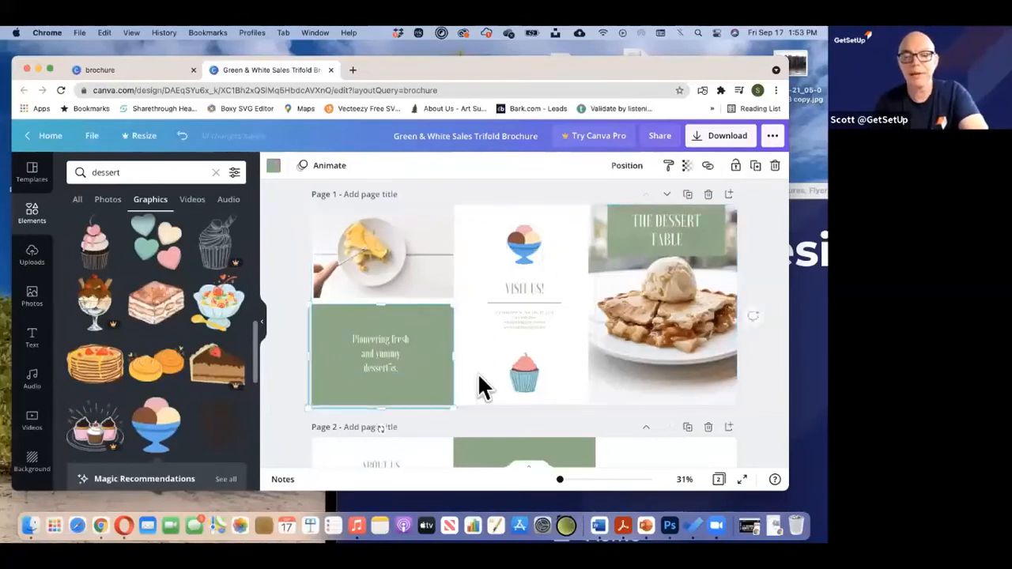
key(Delete)
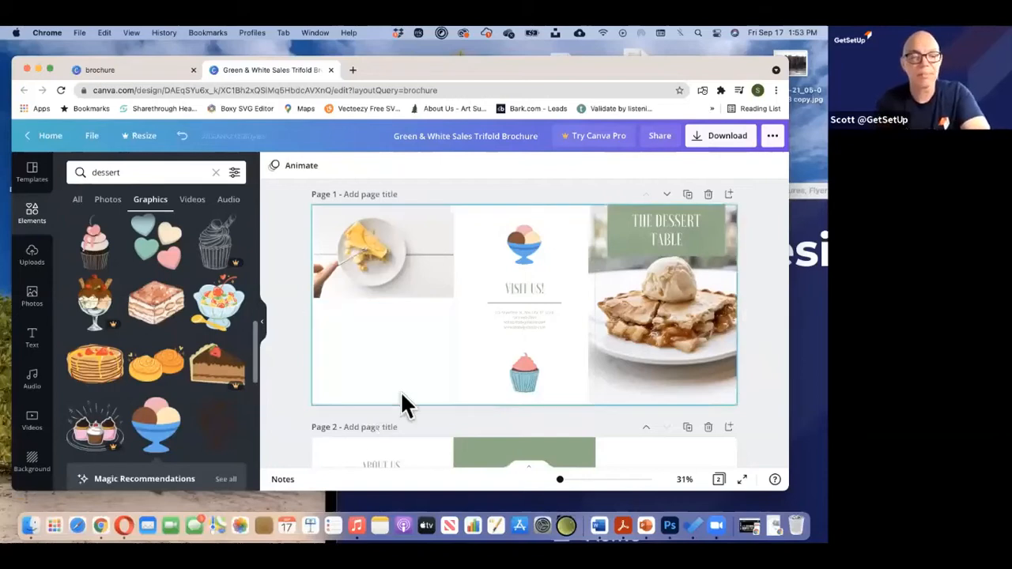
Search the design elements for "cake"
click(109, 199)
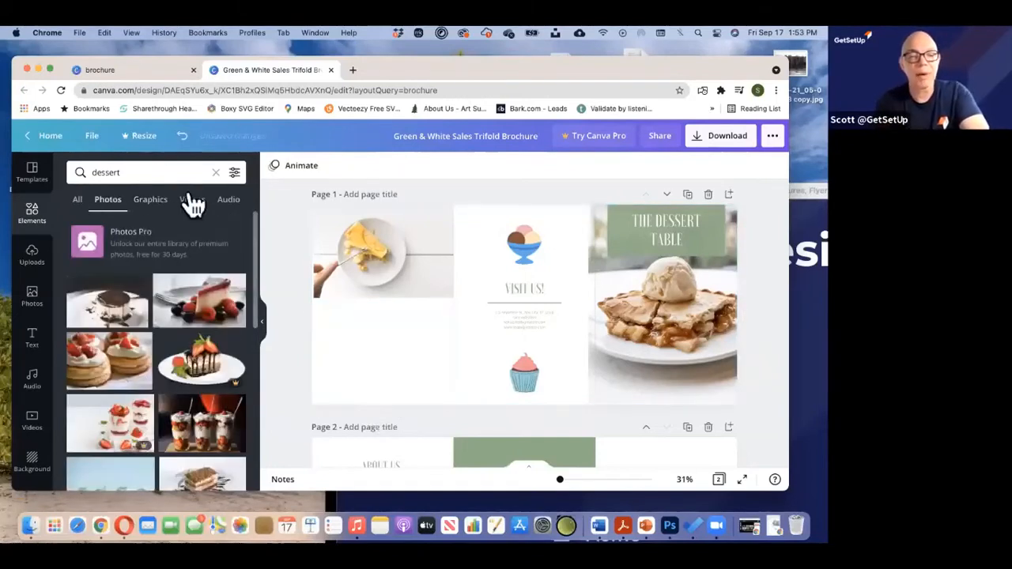
click(160, 175)
text(ca)
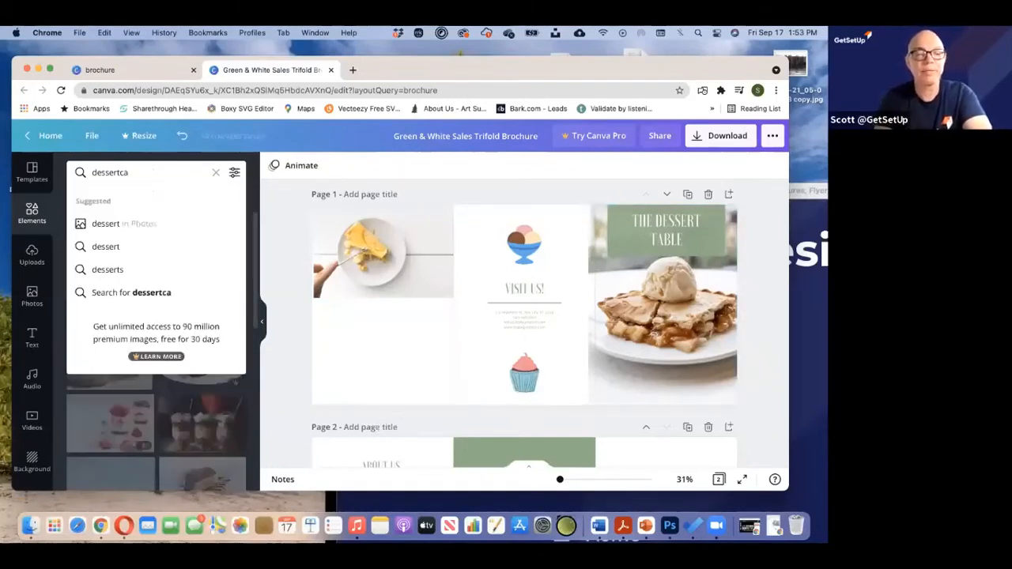
key(Return)
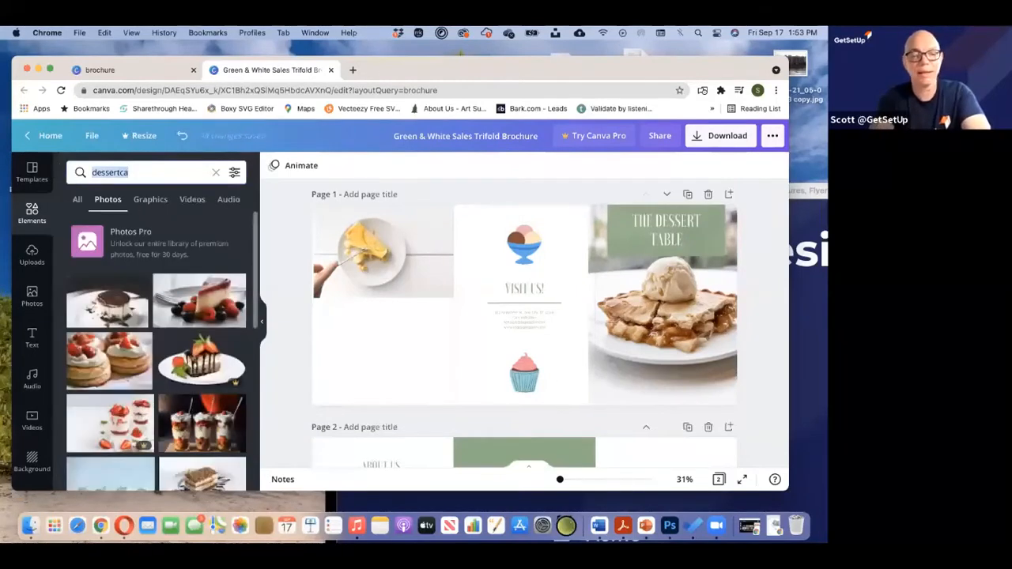
text(cake)
key(Return)
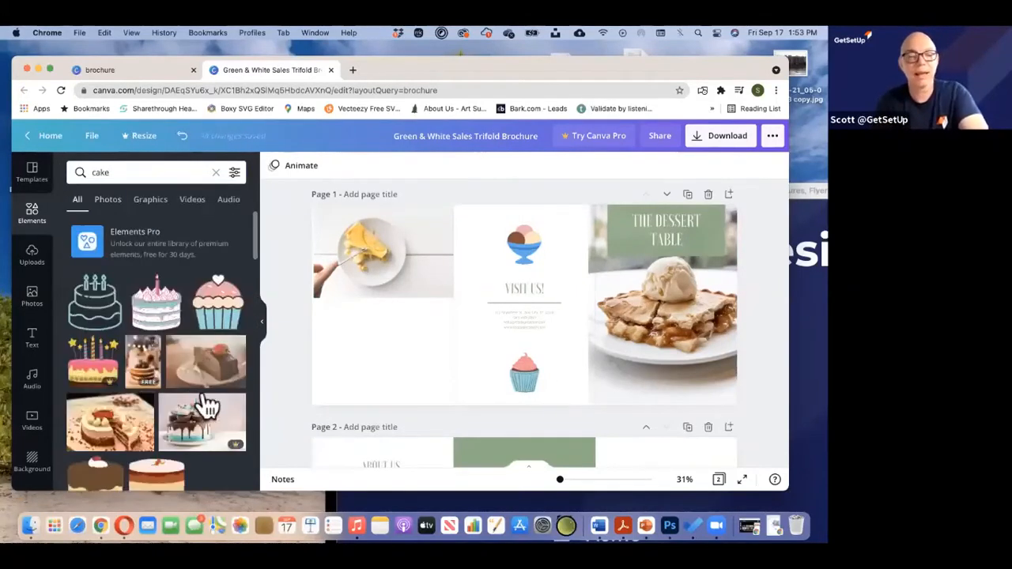
Insert the chocolate cake slice photo behind the page 1 slogan, shrunk to the panel width, and nudge the plated pie photo slightly down
scroll(181, 459, down, 2)
drag(208, 302, 420, 360)
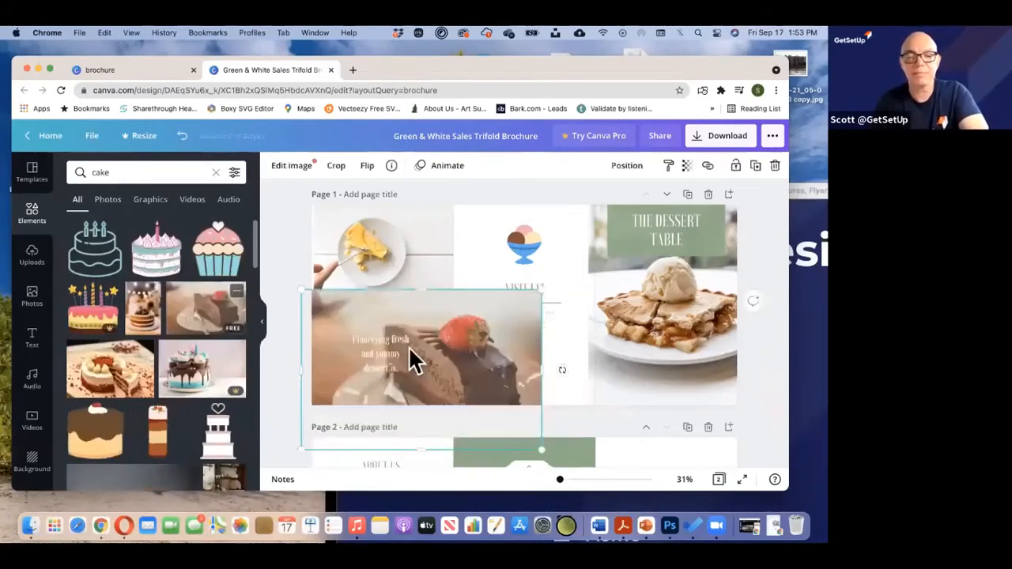
drag(543, 450, 432, 382)
drag(403, 260, 404, 255)
click(384, 361)
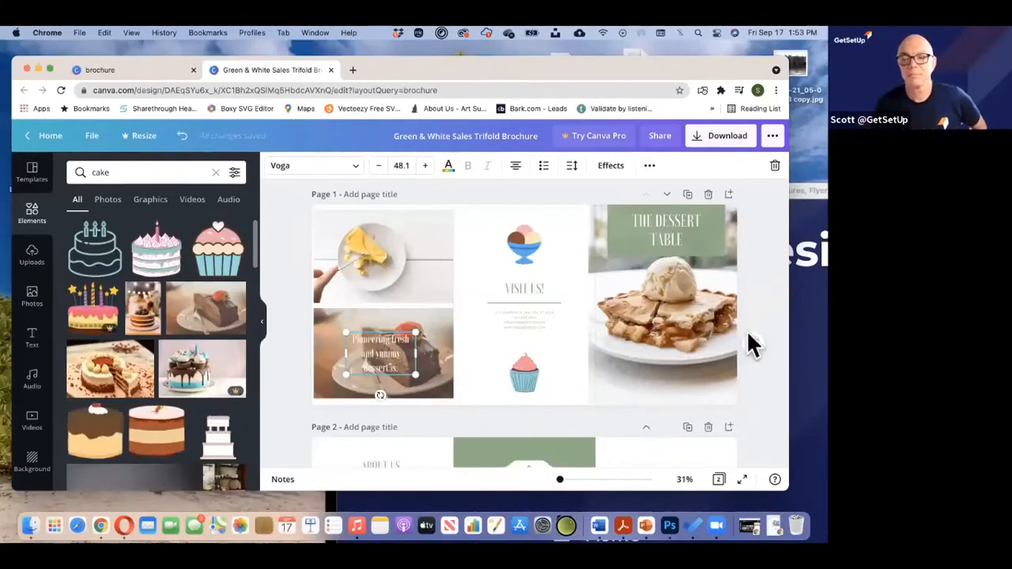
Delete the green block behind the slogan in the middle panel of page 2
scroll(573, 358, down, 5)
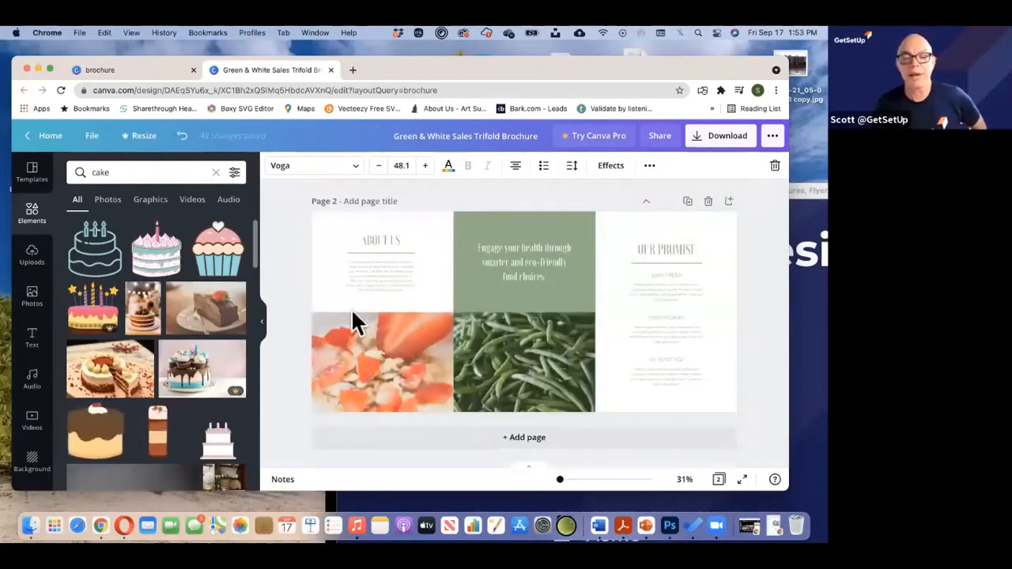
click(403, 378)
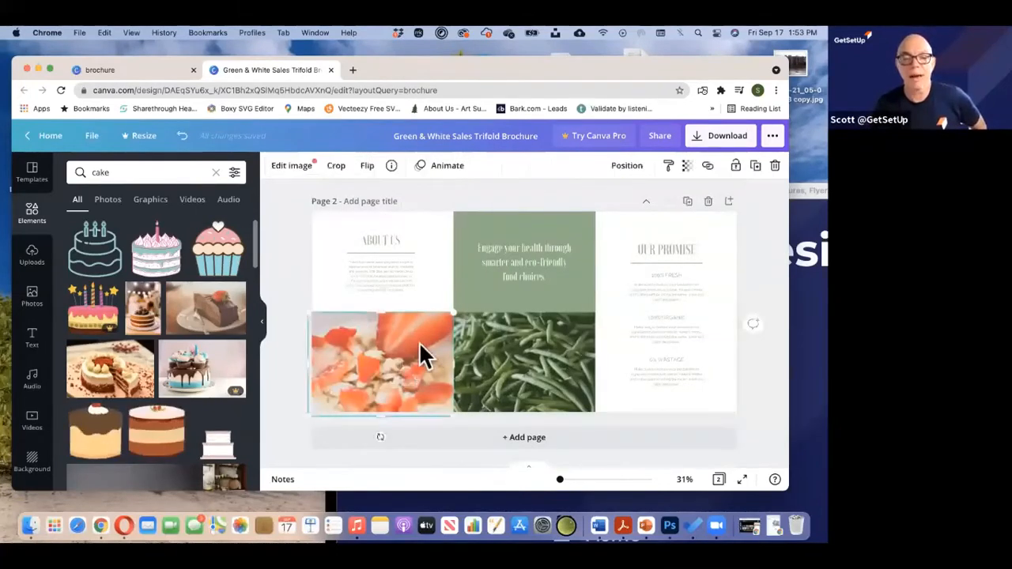
click(501, 360)
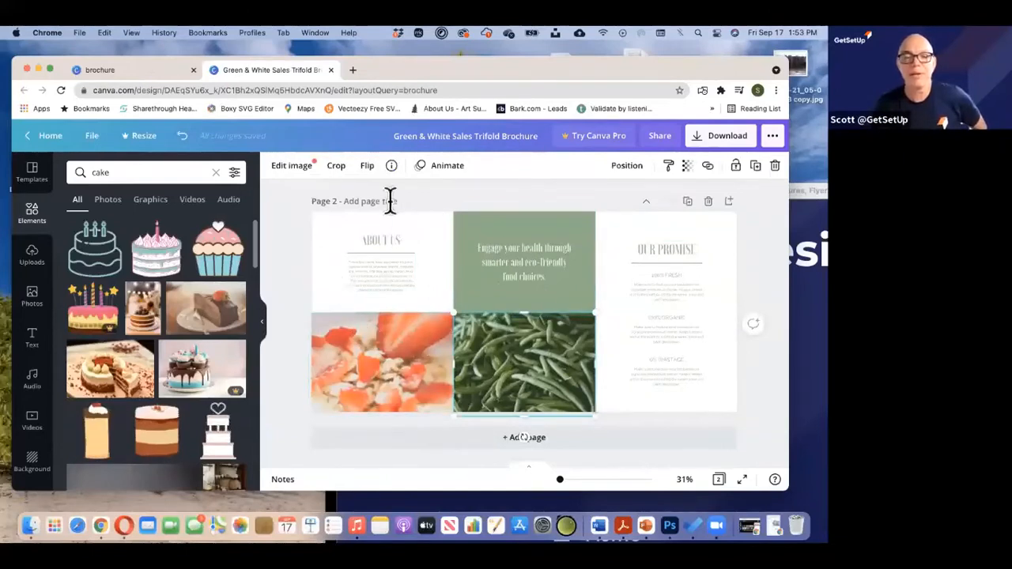
click(368, 327)
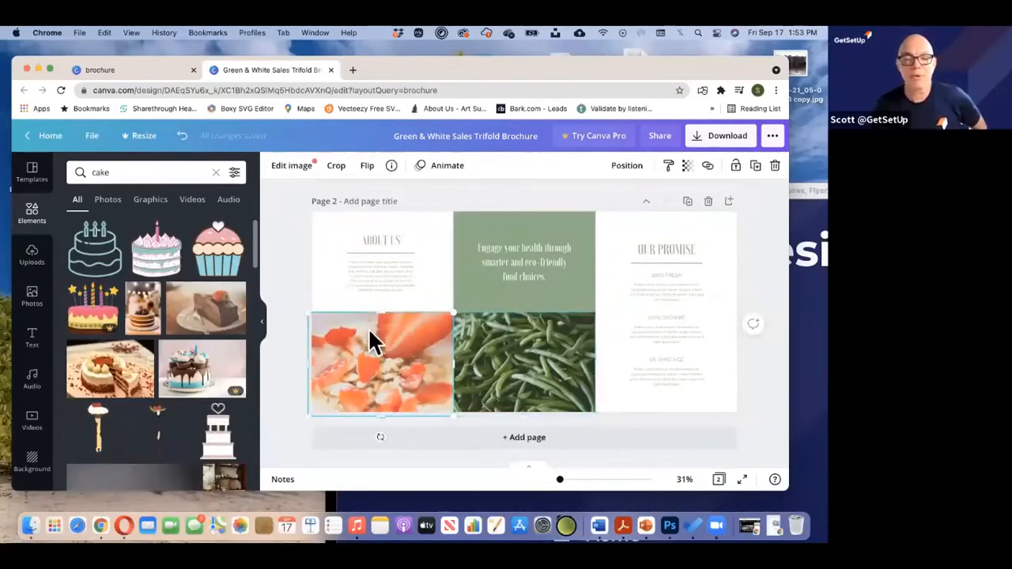
click(526, 342)
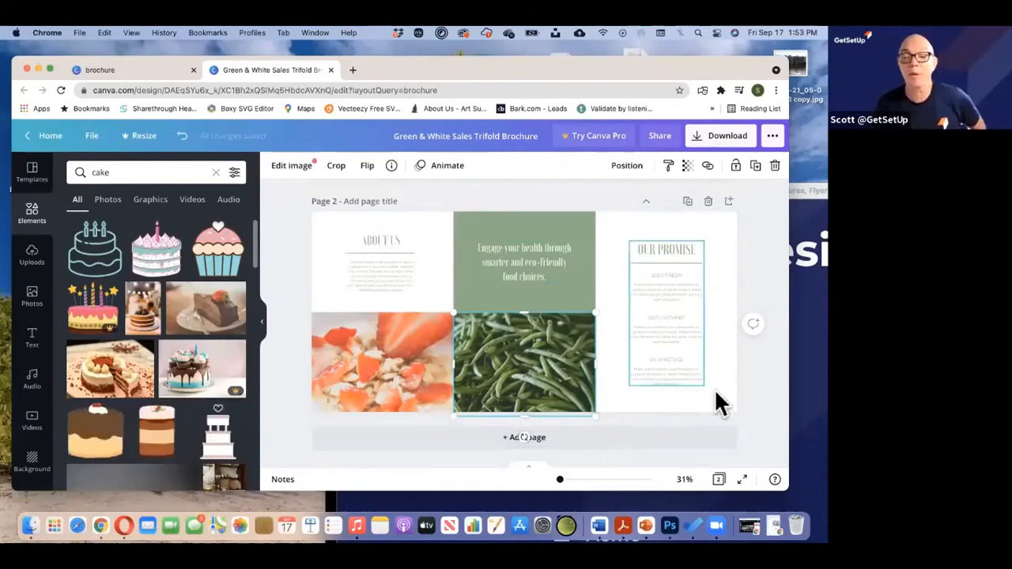
click(551, 220)
key(Delete)
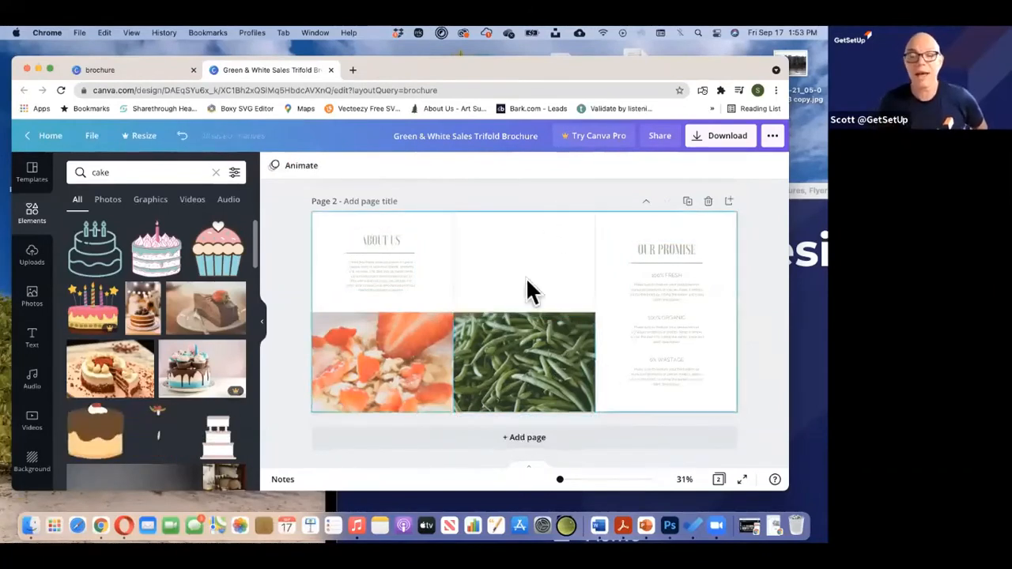
click(523, 261)
key(Escape)
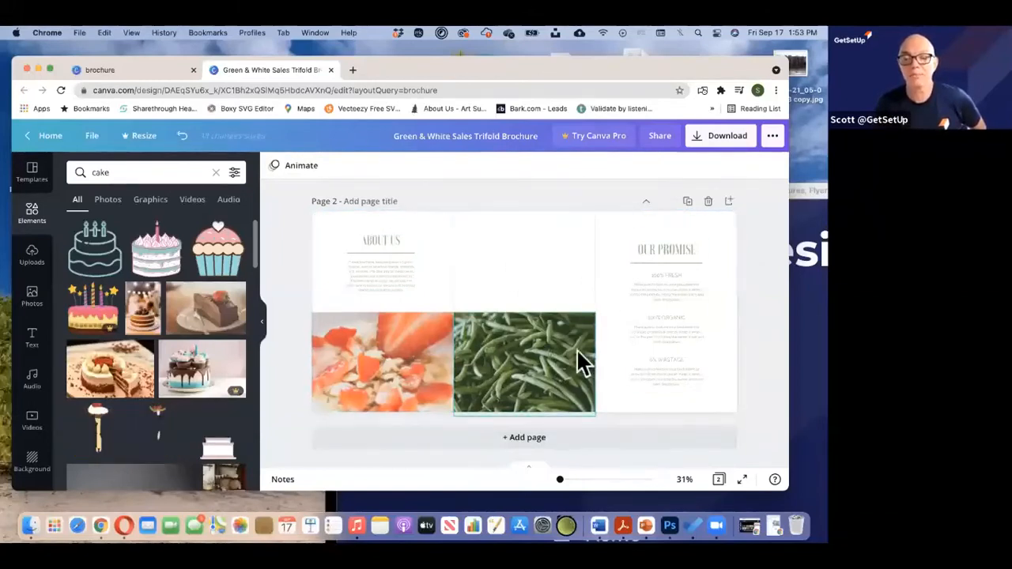
scroll(576, 348, up, 2)
scroll(576, 348, down, 2)
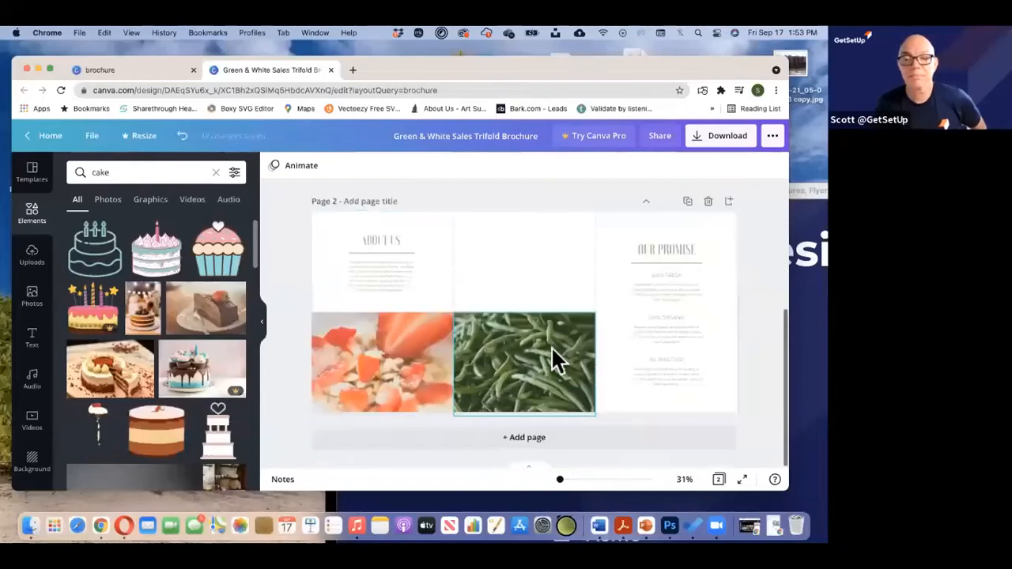
scroll(545, 342, up, 3)
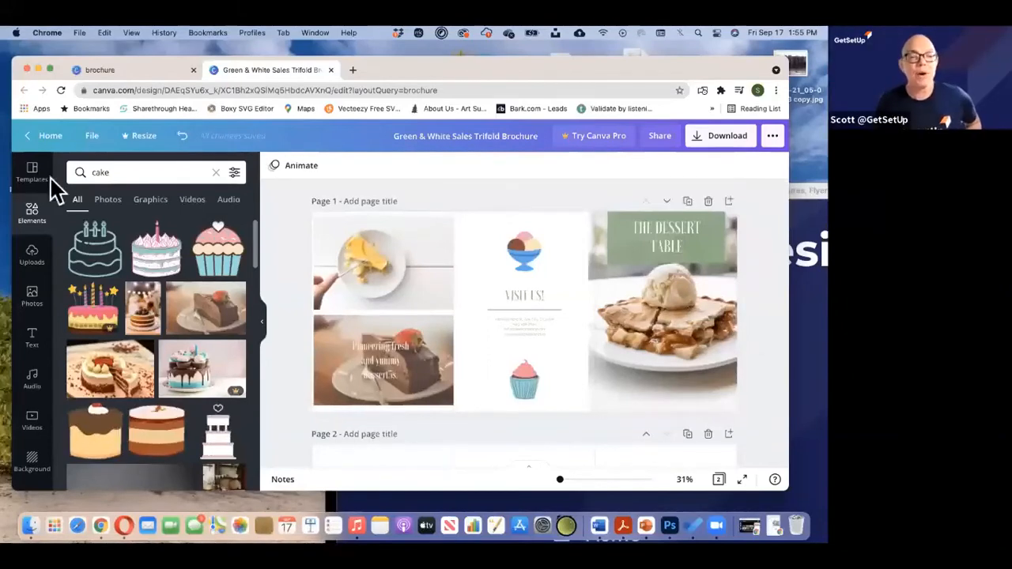
click(522, 377)
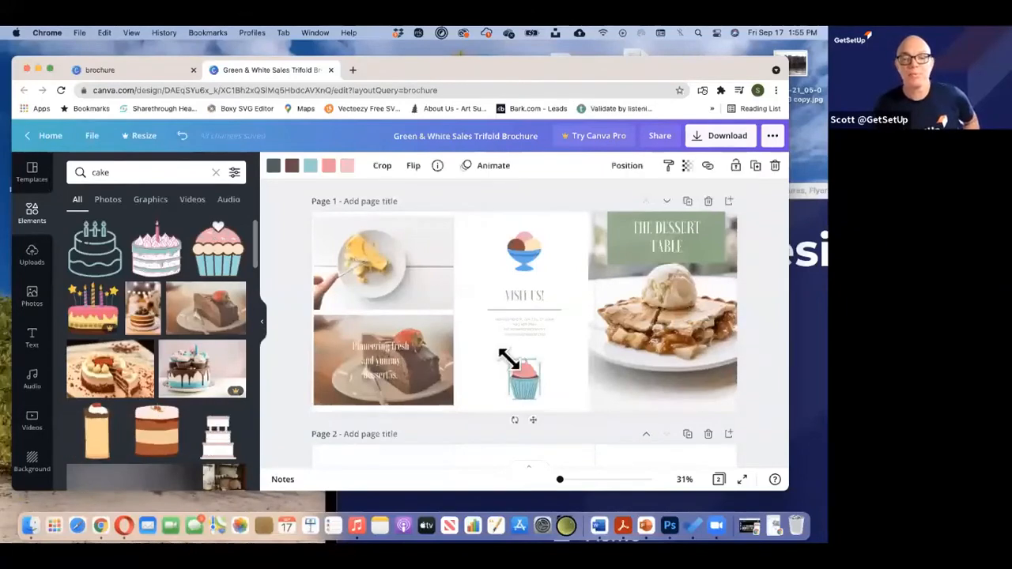
click(474, 287)
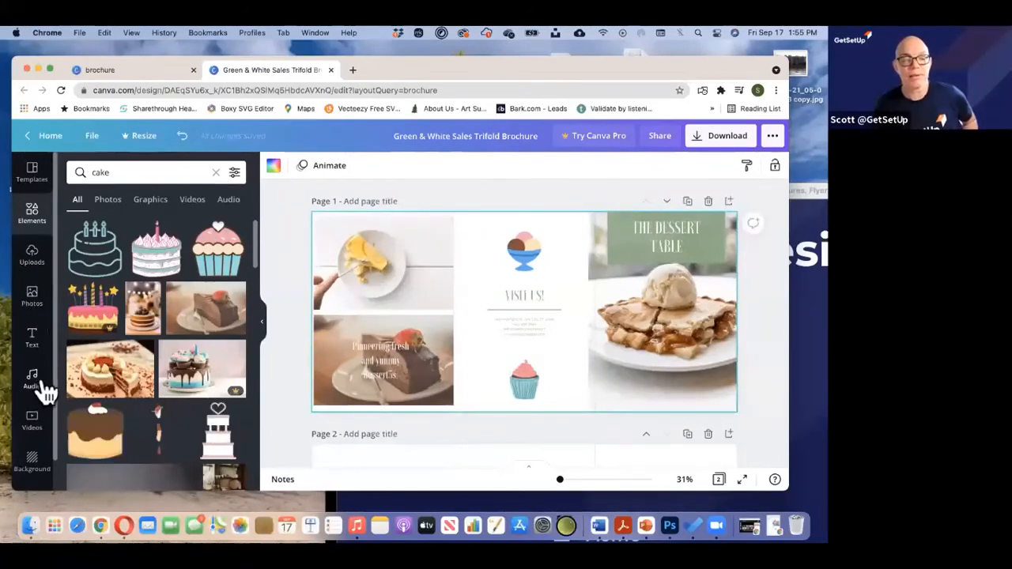
Browse the text library's heading options and font combinations
click(33, 340)
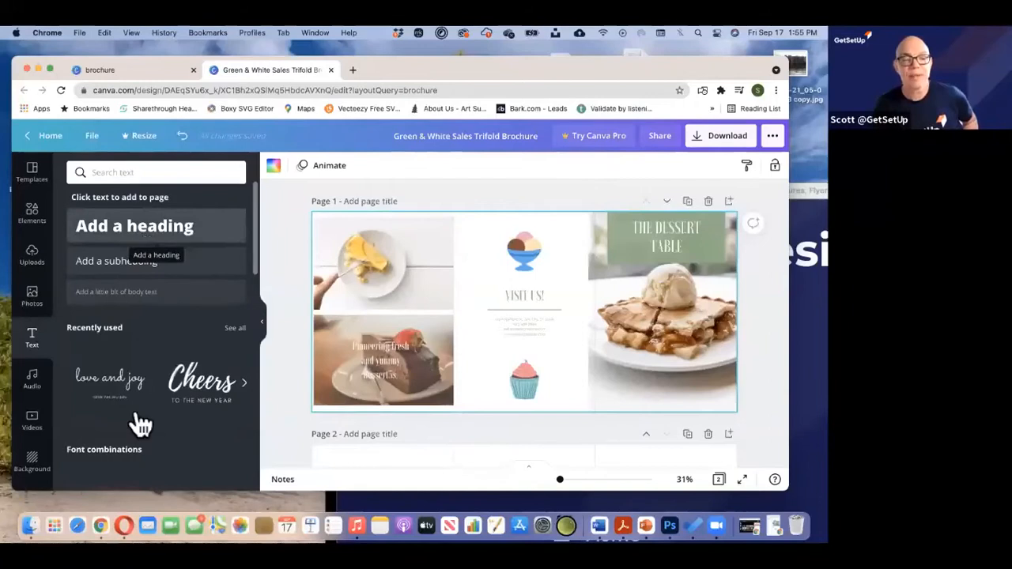
scroll(181, 425, down, 3)
scroll(198, 448, down, 5)
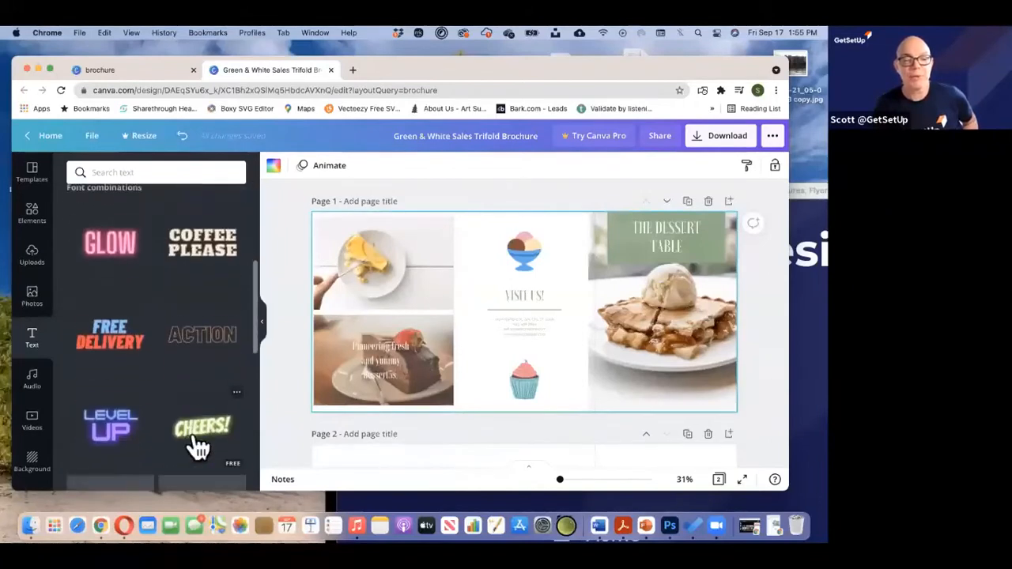
scroll(198, 440, up, 8)
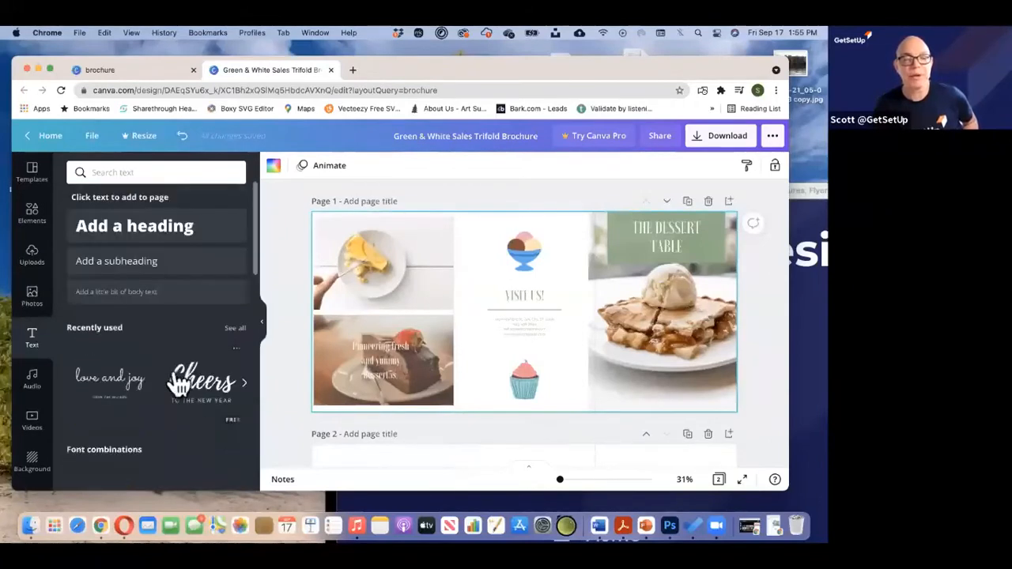
Try out a sample heading on page 1 in the Roboto and Sanchez fonts, and delete it again
click(163, 236)
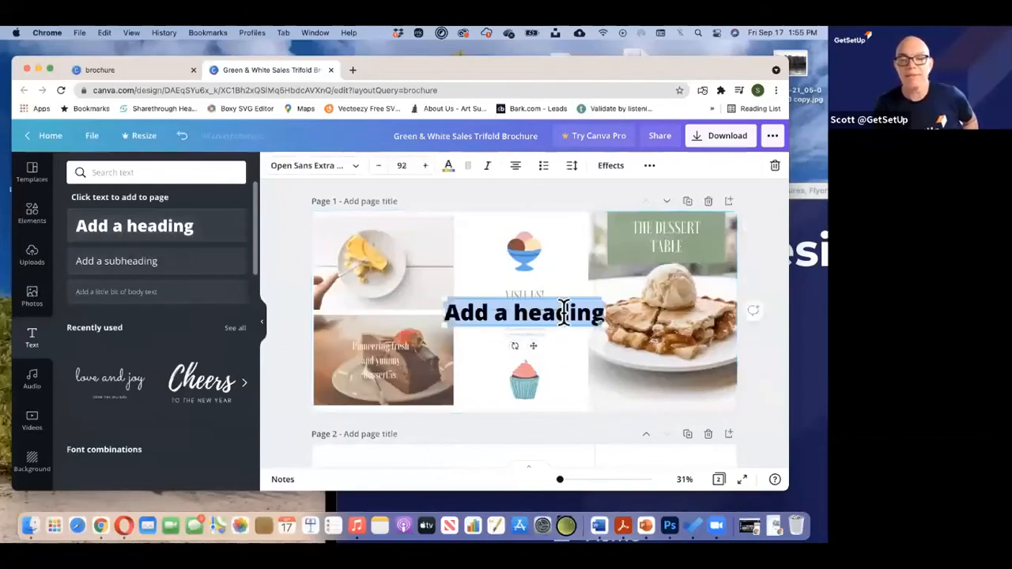
click(356, 176)
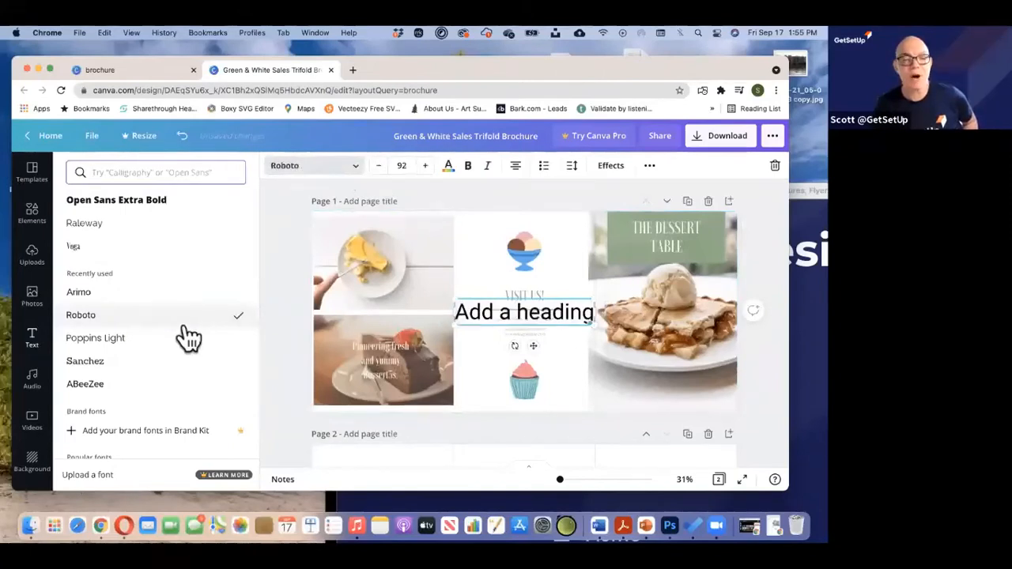
scroll(156, 347, down, 1)
click(136, 341)
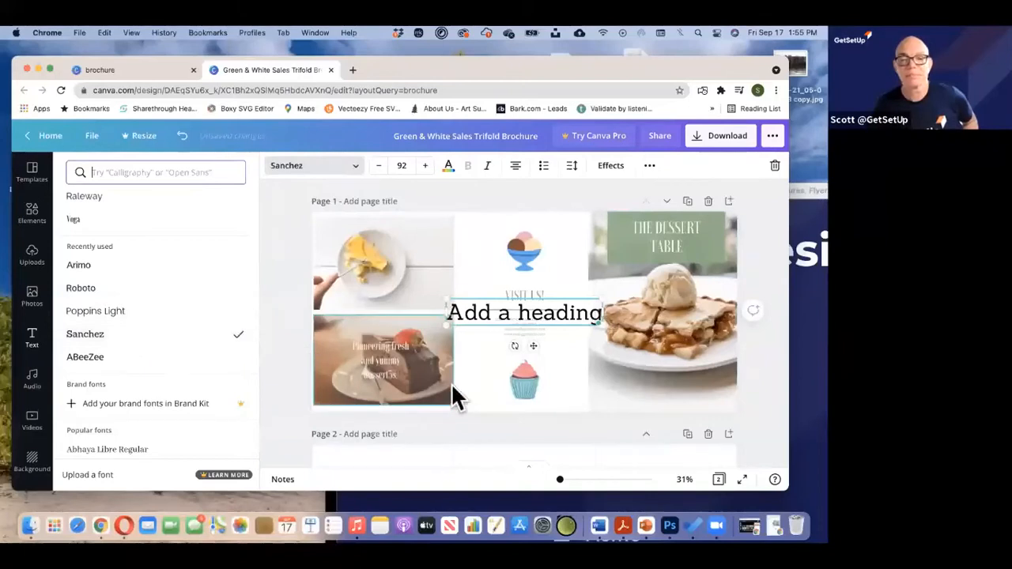
click(576, 294)
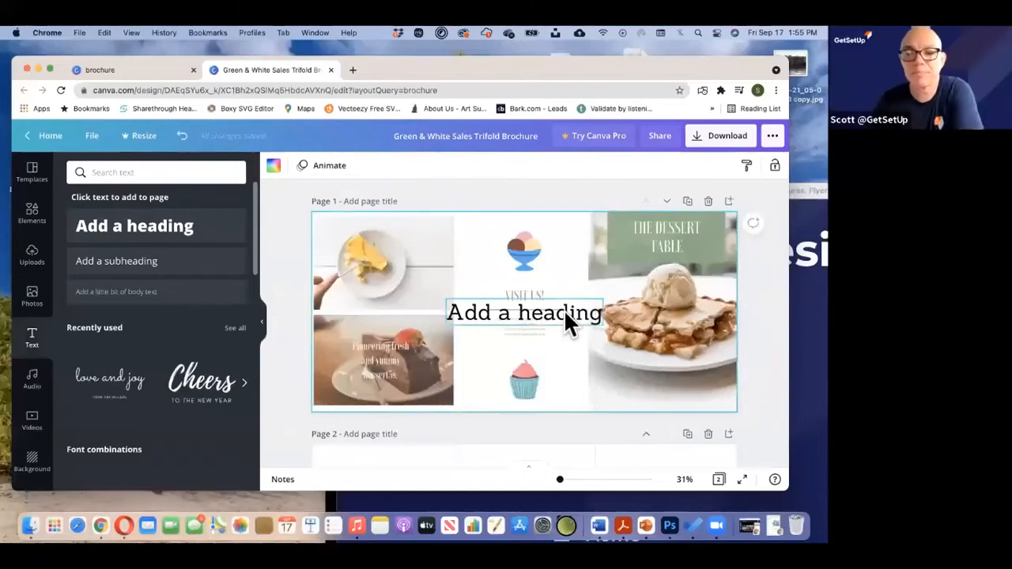
click(564, 309)
key(Delete)
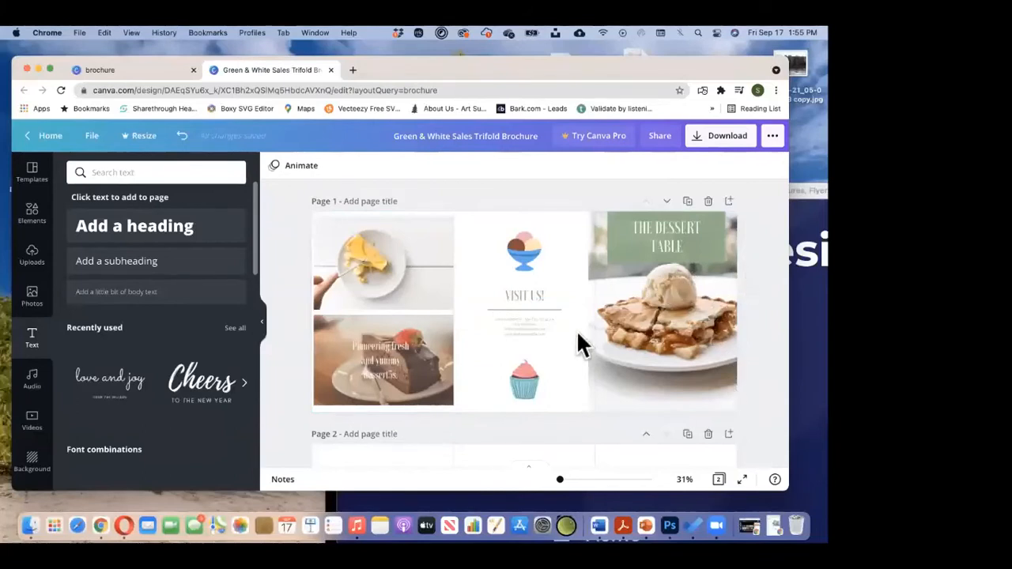
scroll(578, 336, down, 2)
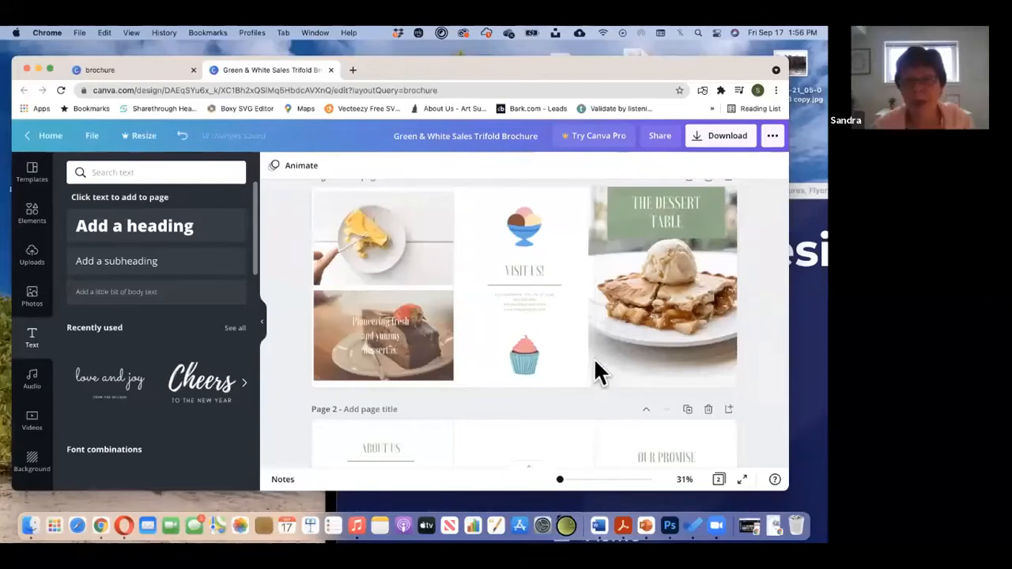
scroll(599, 371, up, 1)
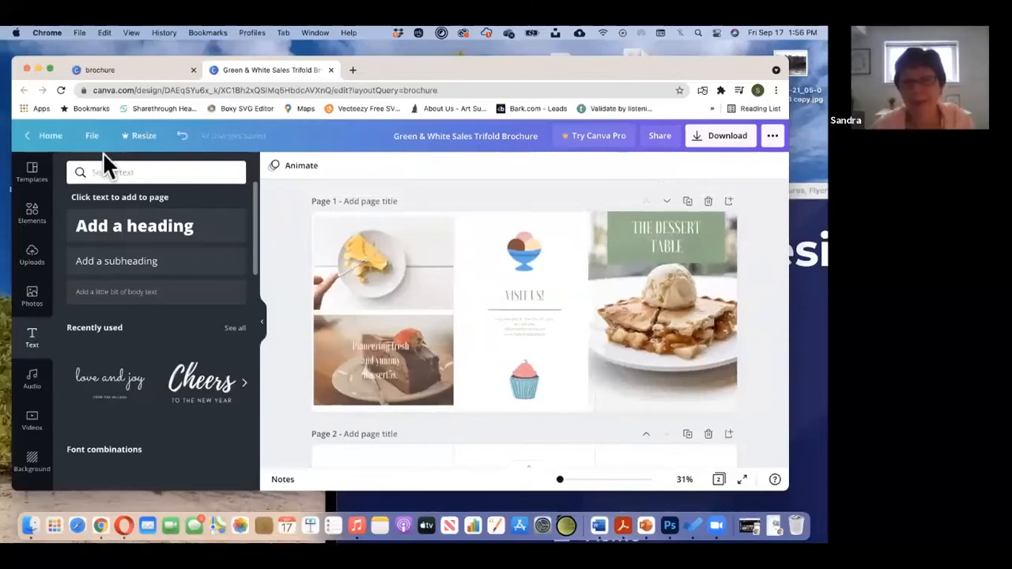
Leave the brochure for the home page and search the templates for "minimalist home"
click(40, 138)
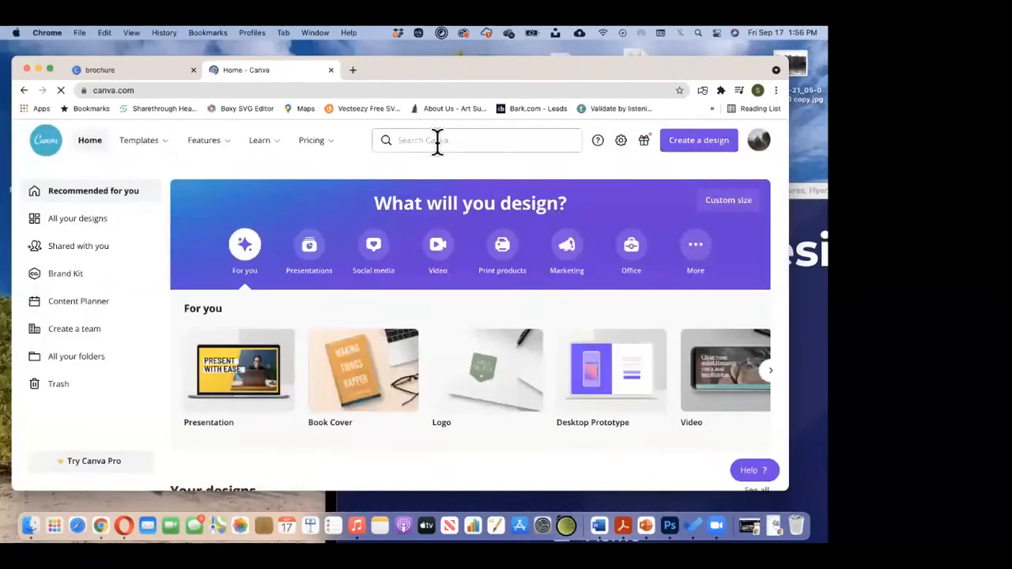
click(435, 140)
text(minimalis)
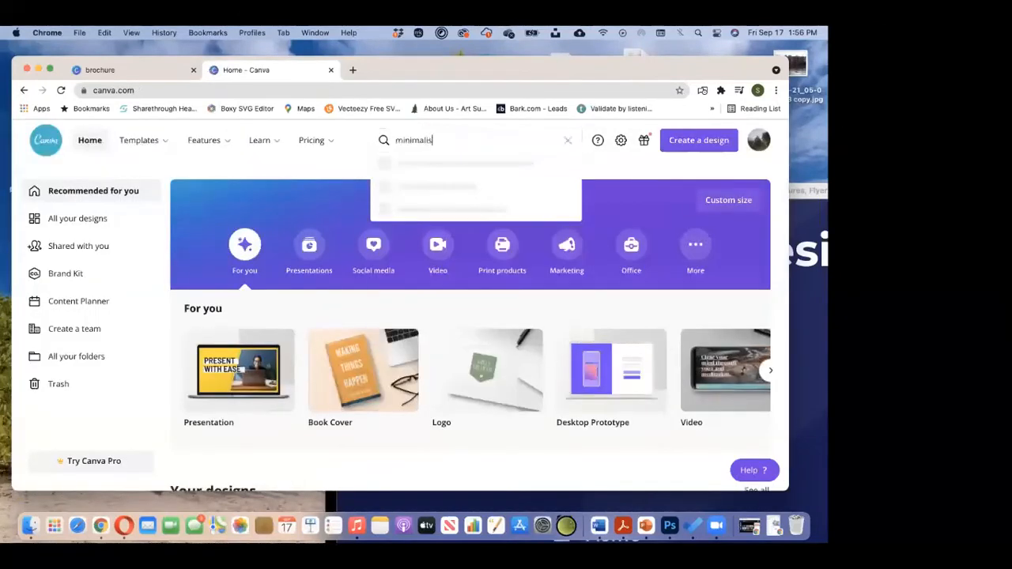
text(t home)
key(Return)
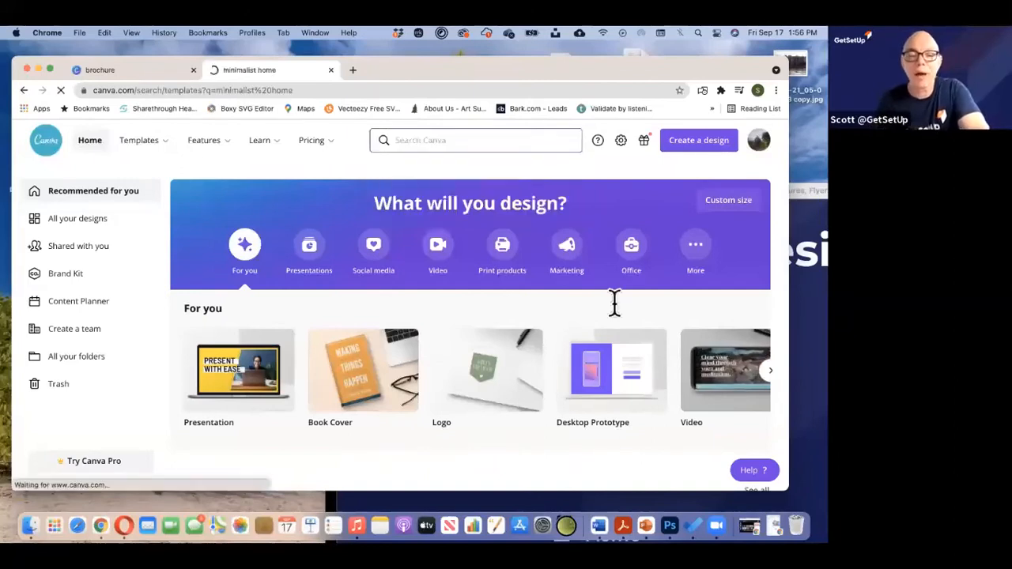
Look through the minimalist home templates, comparing their layouts, colours and design types
scroll(585, 440, down, 2)
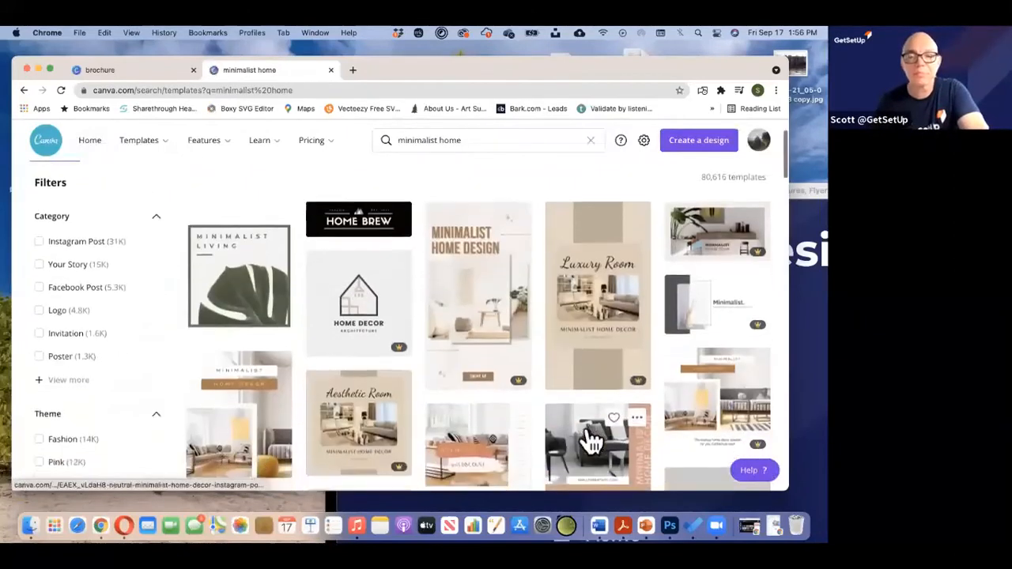
scroll(592, 441, down, 7)
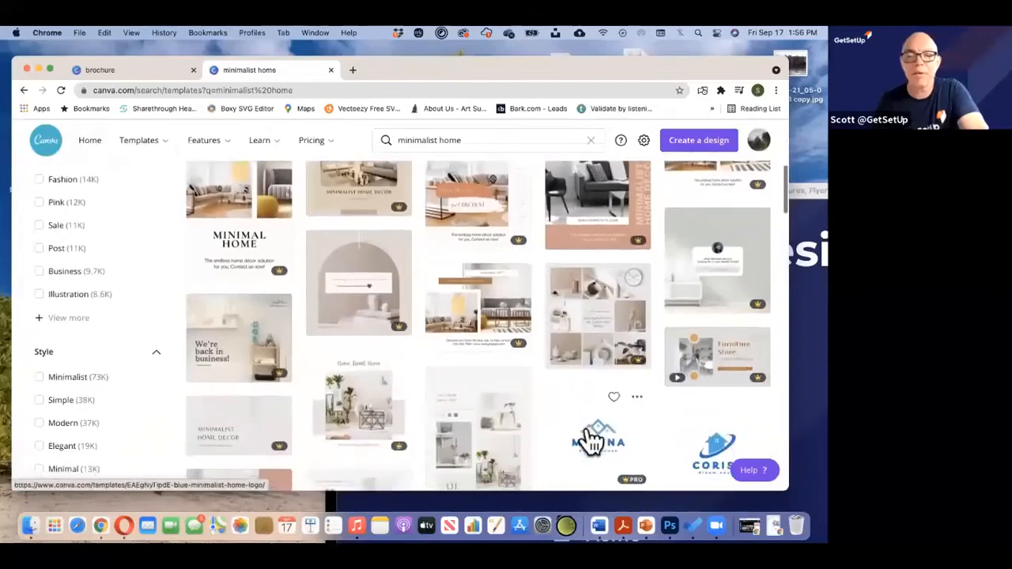
scroll(592, 440, down, 6)
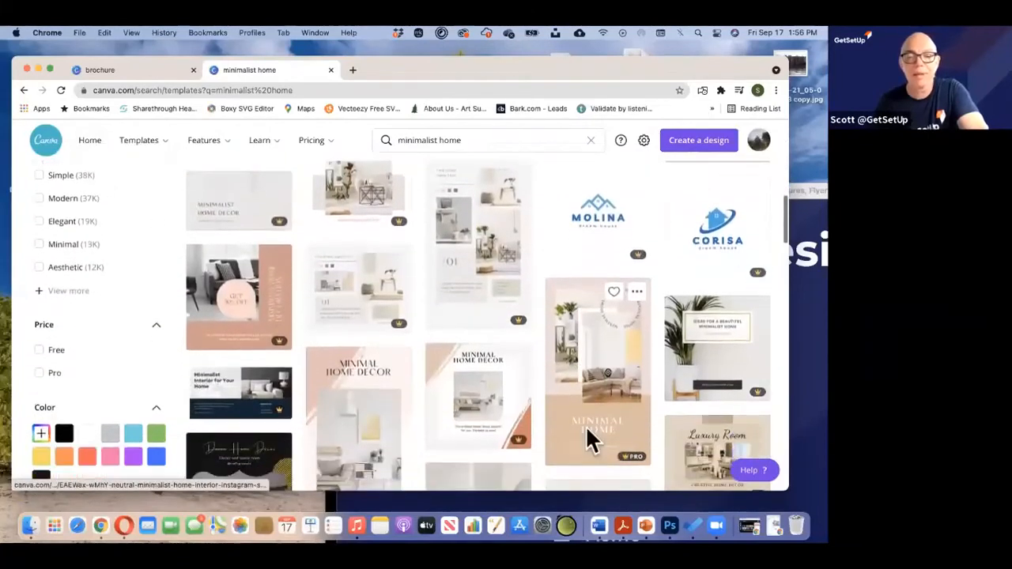
scroll(591, 440, down, 8)
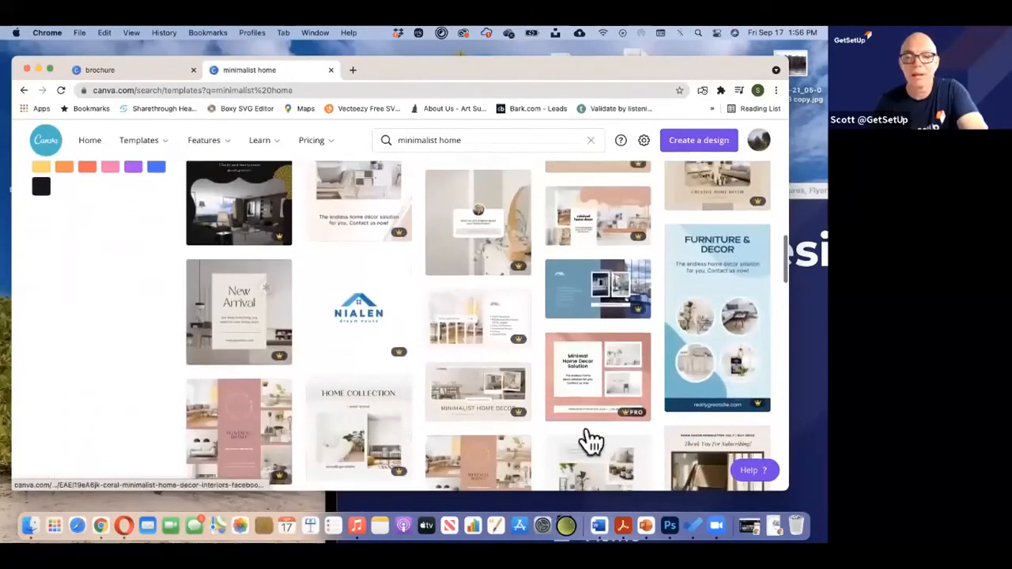
scroll(591, 440, down, 8)
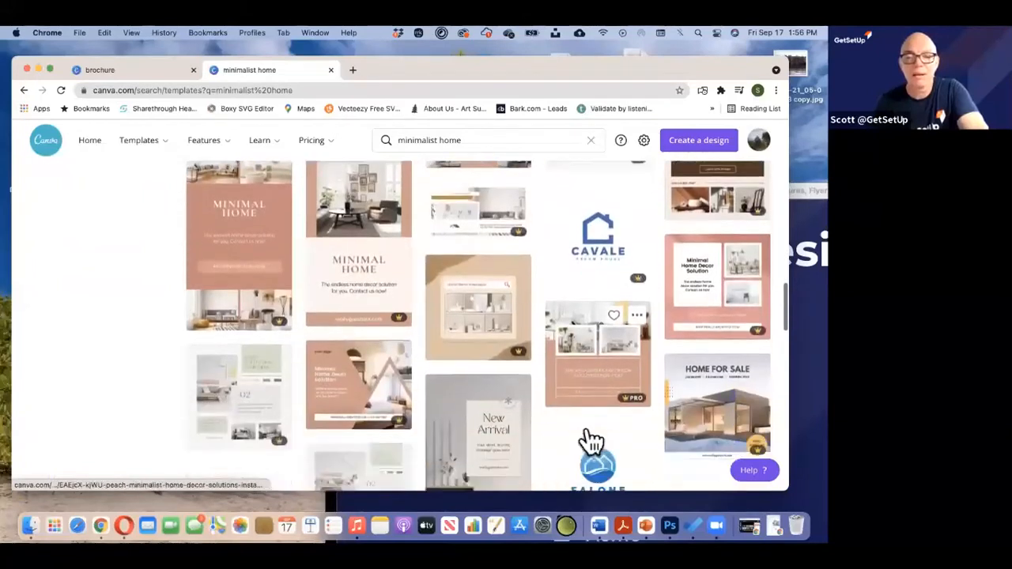
scroll(591, 440, down, 1)
scroll(591, 440, up, 5)
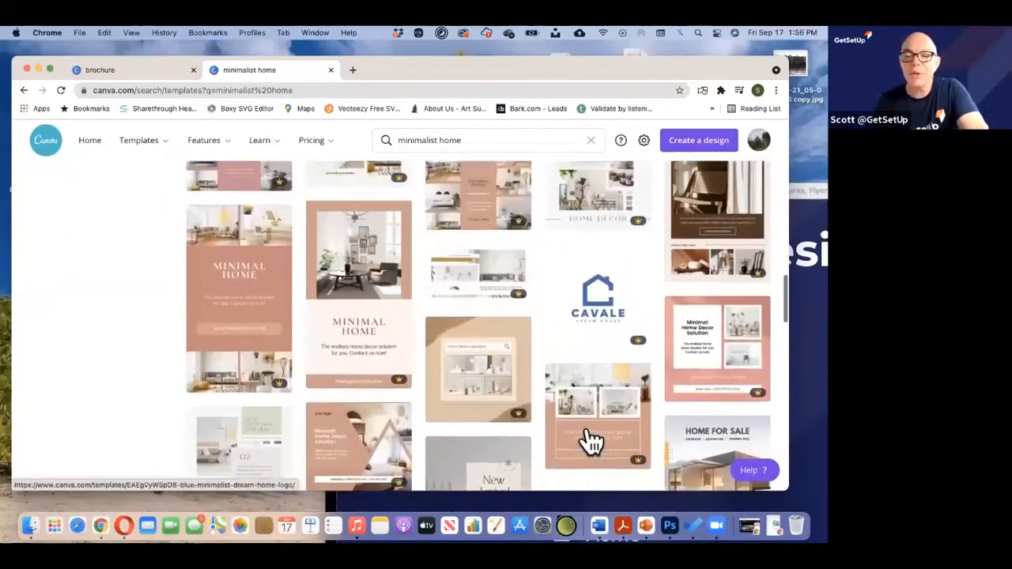
scroll(591, 441, up, 10)
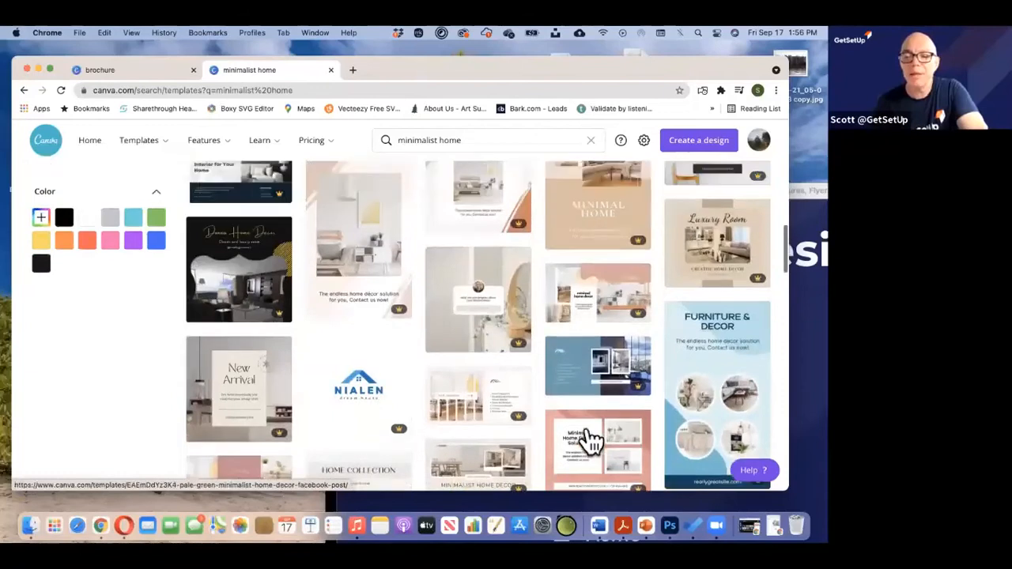
scroll(591, 440, up, 10)
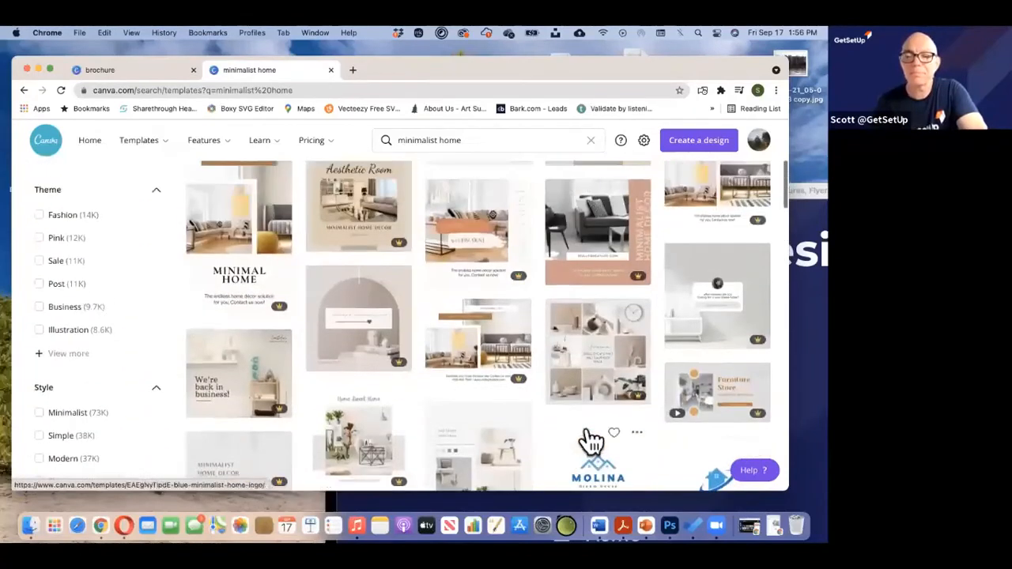
scroll(591, 440, up, 3)
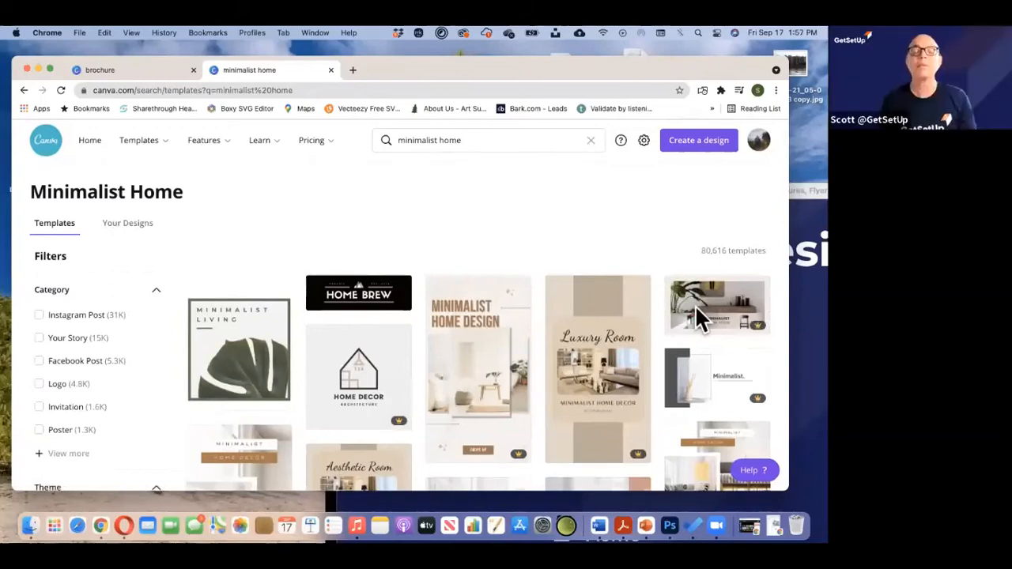
scroll(461, 337, down, 10)
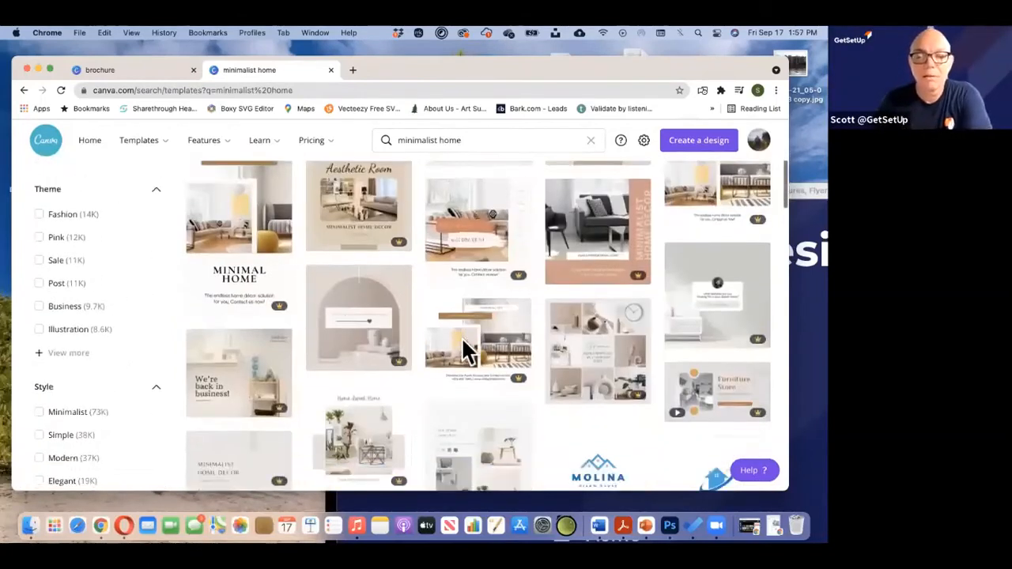
scroll(461, 337, down, 5)
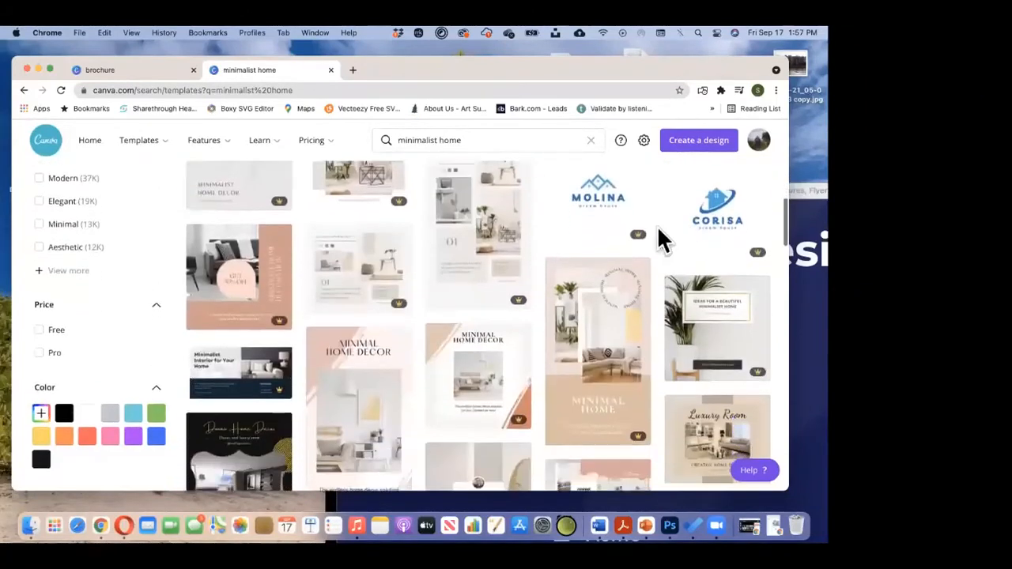
scroll(495, 362, down, 5)
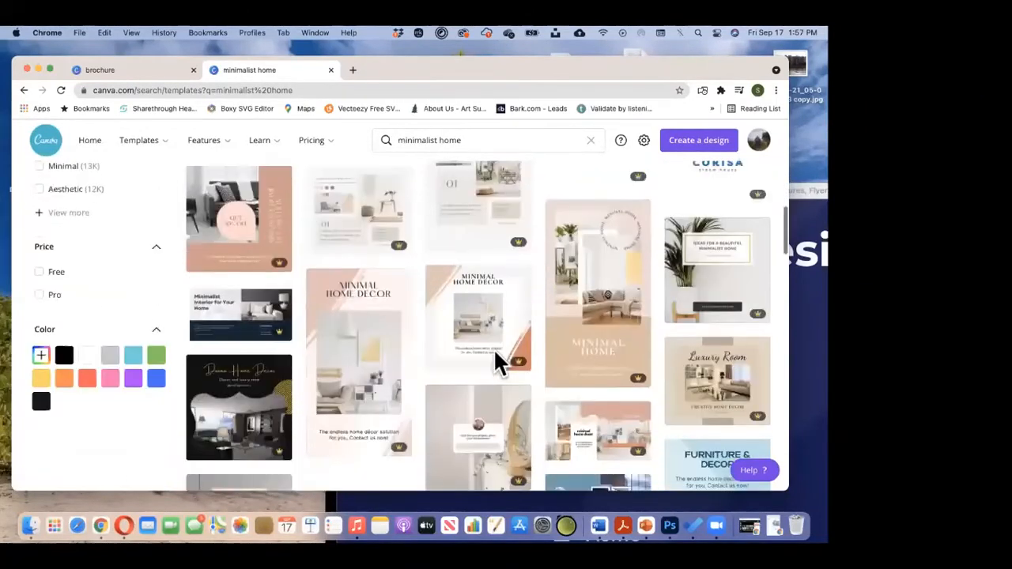
scroll(495, 362, down, 2)
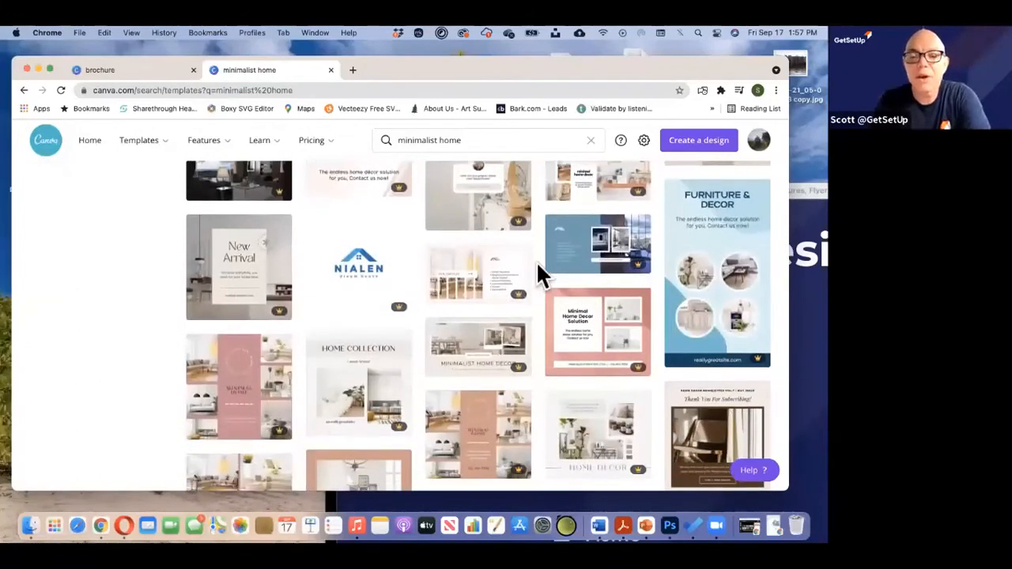
scroll(498, 341, down, 5)
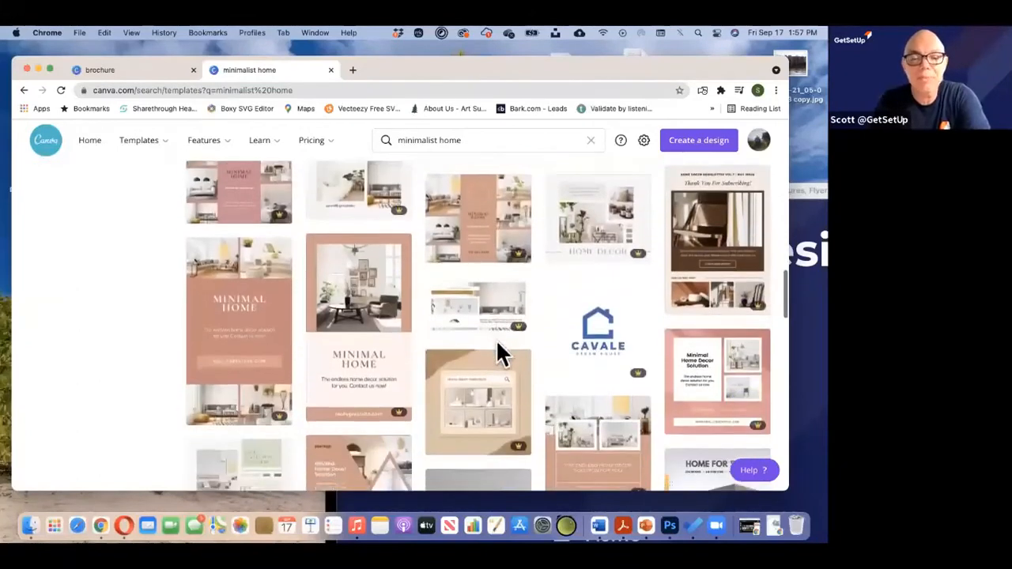
scroll(497, 342, down, 4)
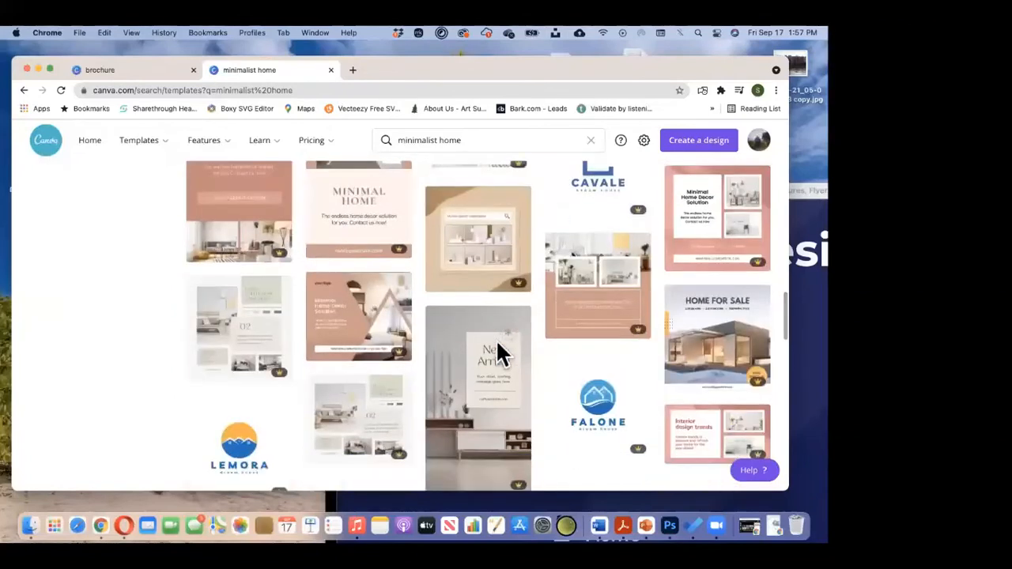
scroll(496, 343, down, 6)
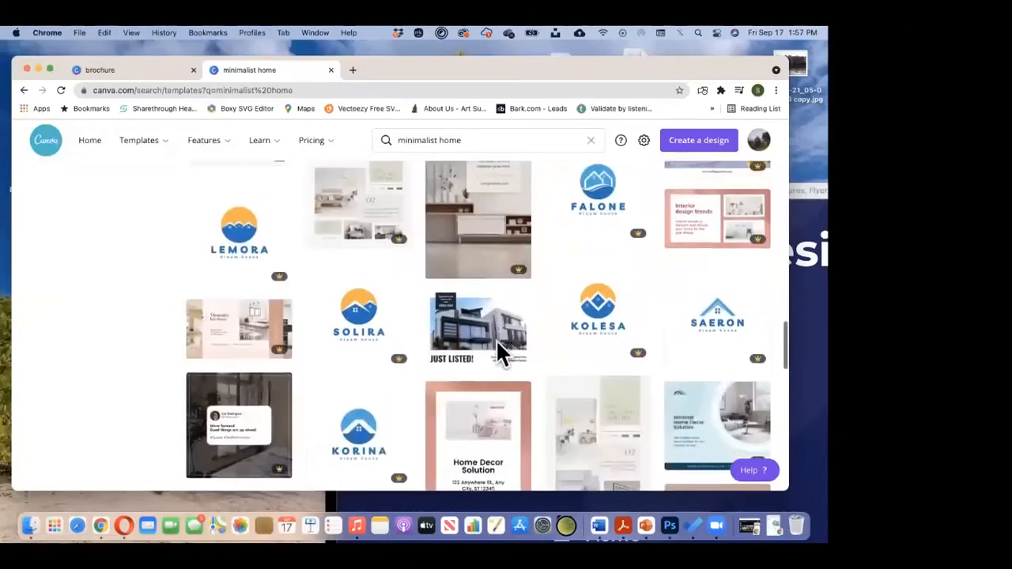
scroll(497, 342, up, 10)
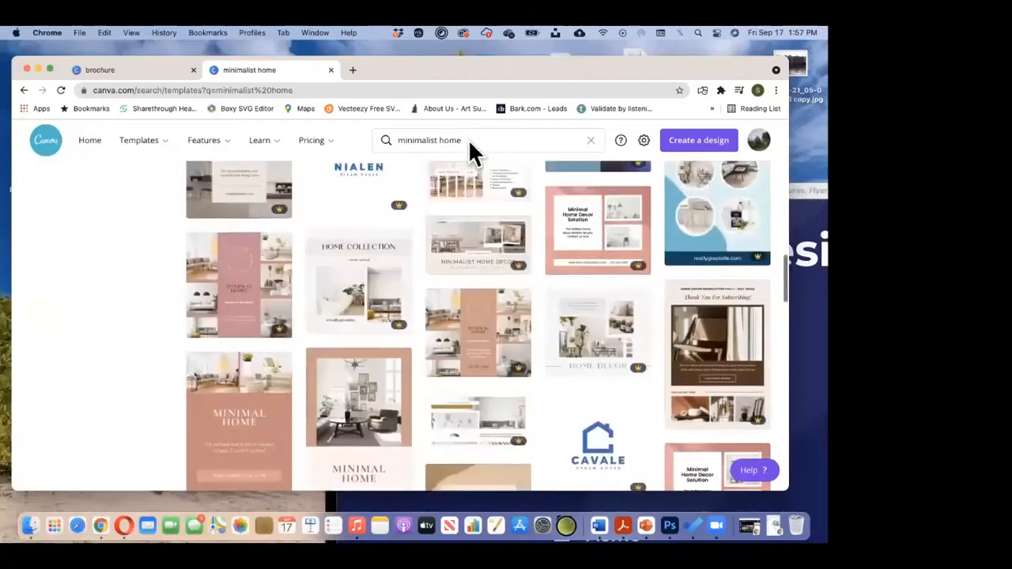
Search the templates for "anniversary event" and look through the resulting designs
click(468, 139)
text(anniversary event)
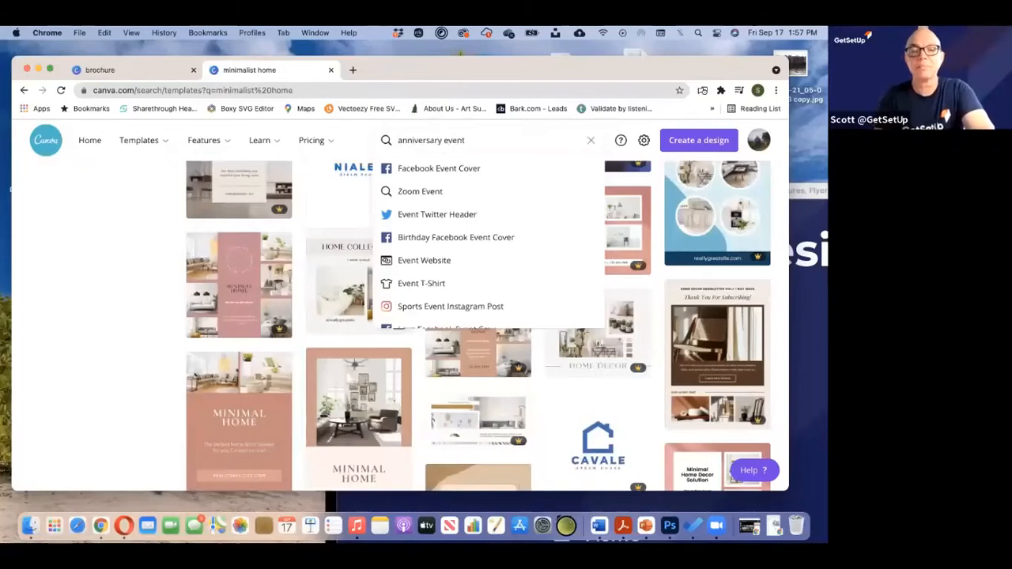
key(Return)
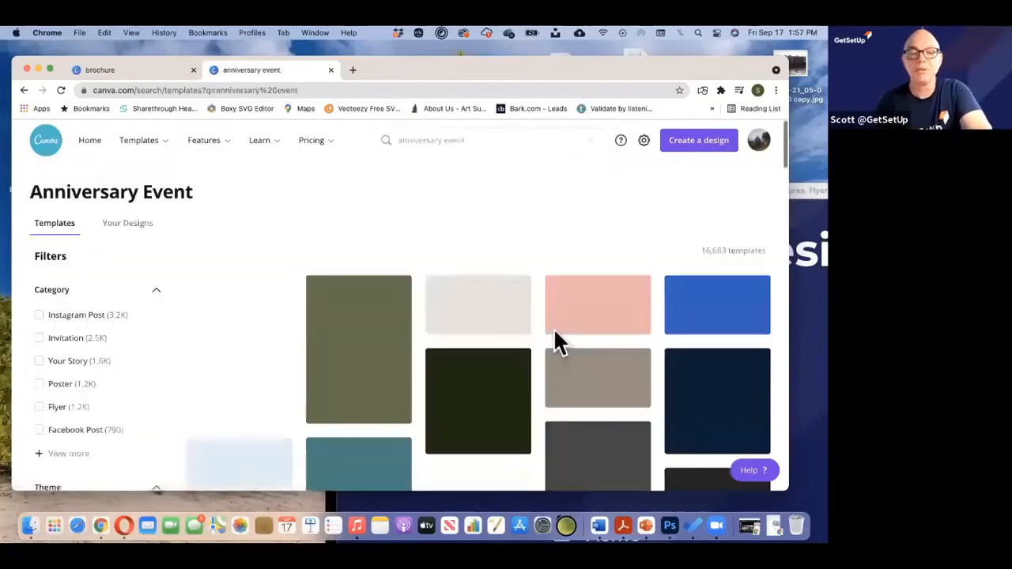
scroll(501, 388, down, 5)
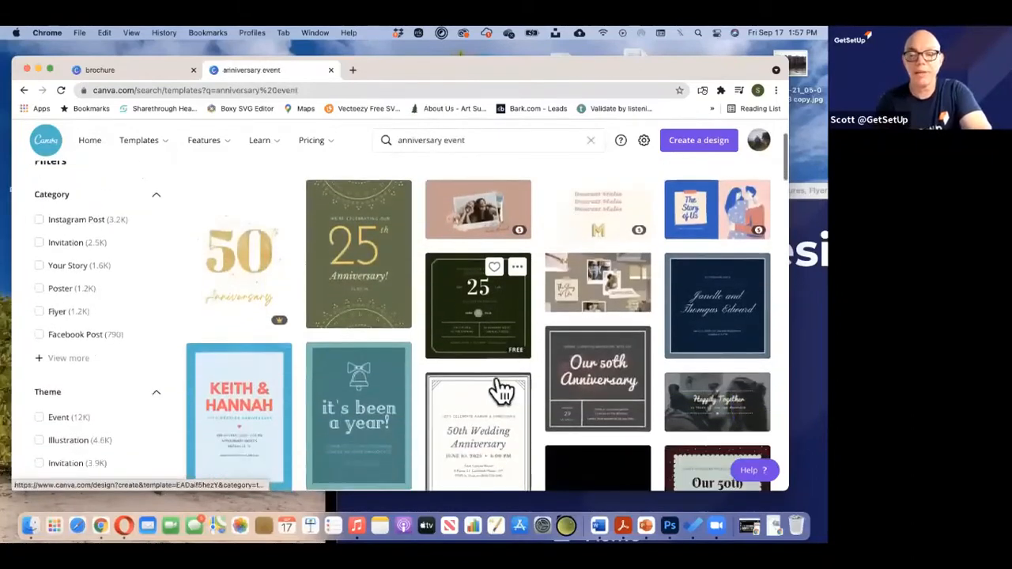
scroll(502, 388, down, 3)
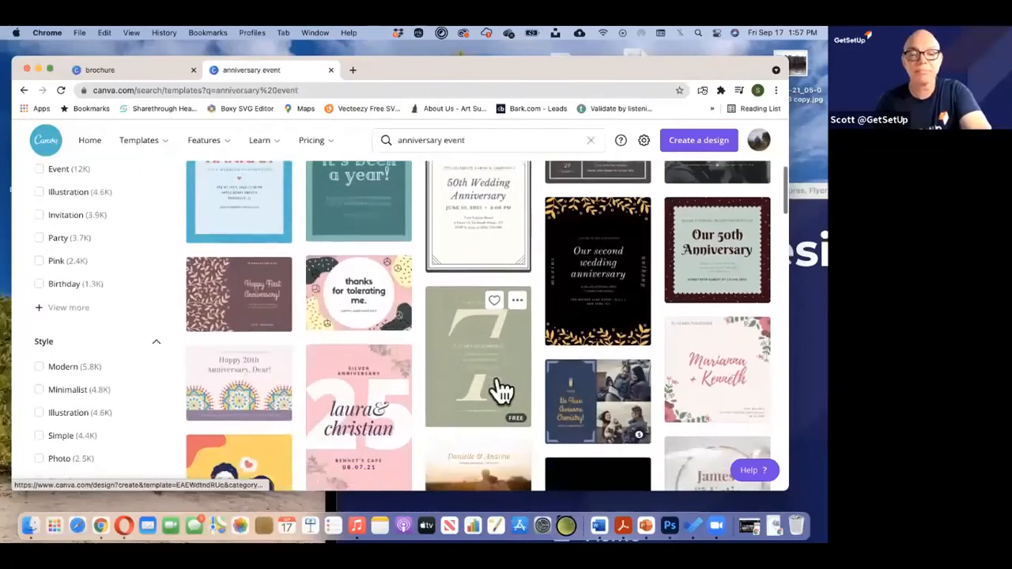
scroll(501, 388, down, 10)
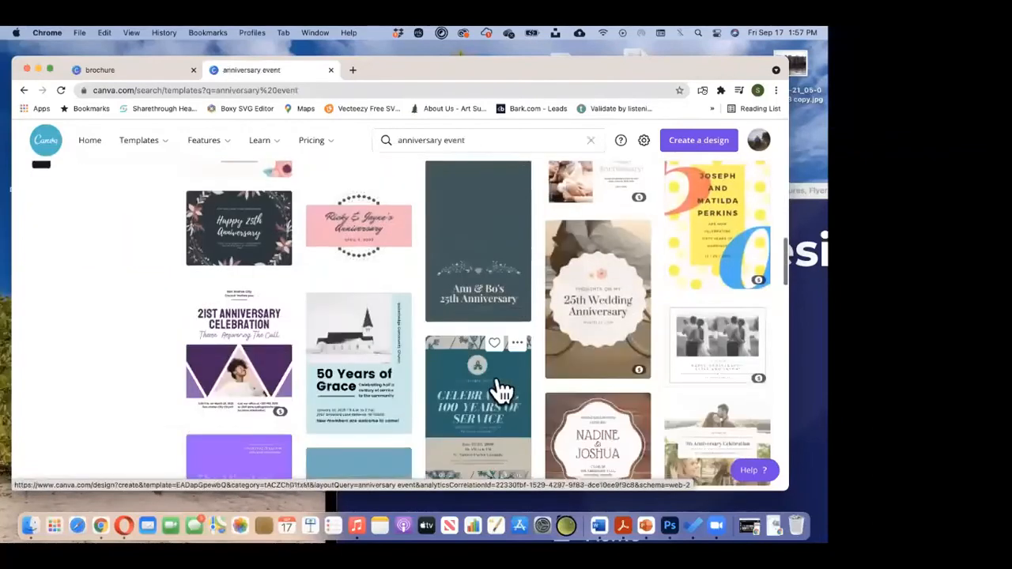
scroll(501, 389, up, 15)
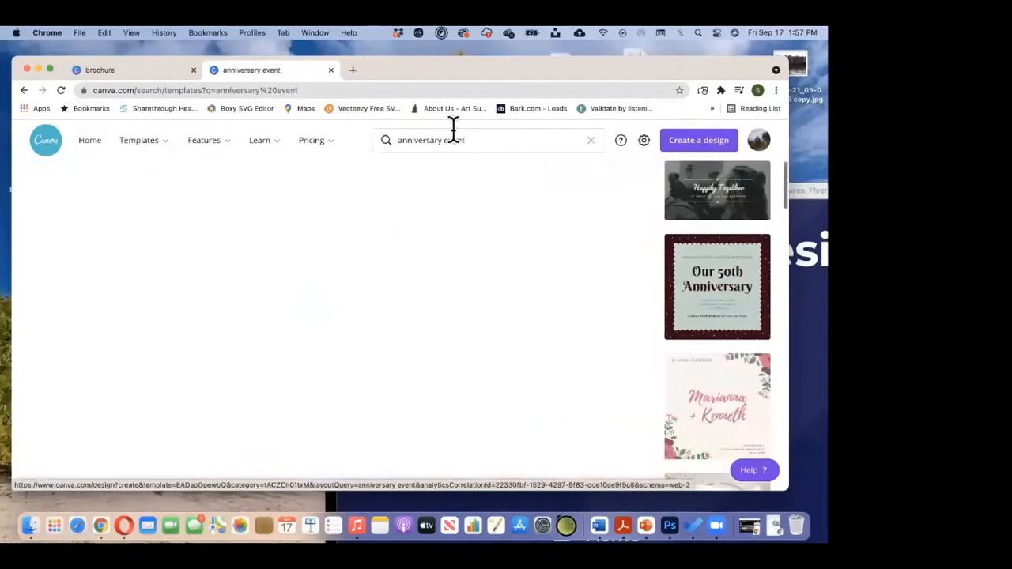
Change the template search to "anniversary books"
double_click(454, 140)
text(books)
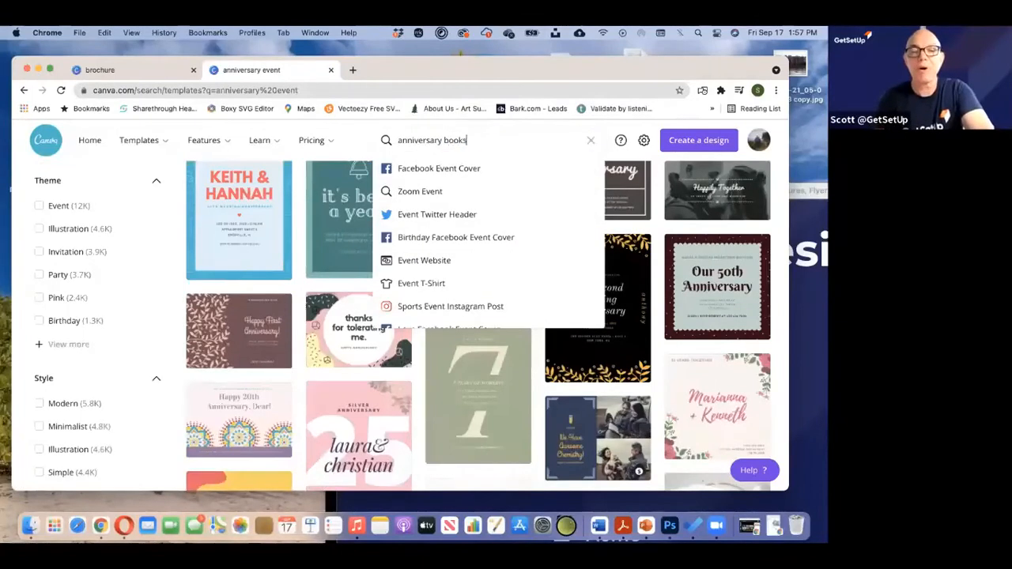
key(Return)
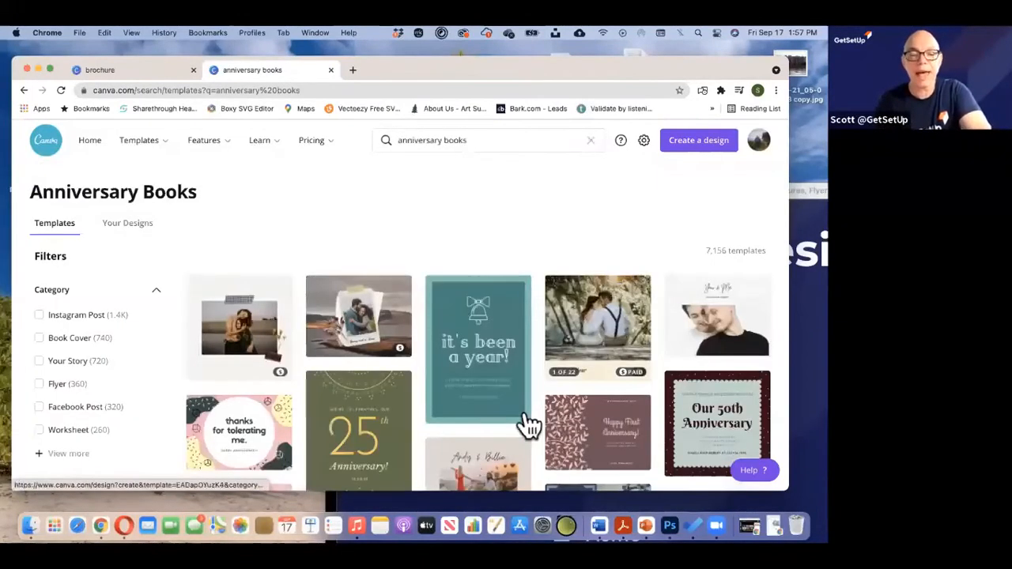
Look through the anniversary books templates, comparing their styles, design types and filter options
scroll(529, 424, down, 1)
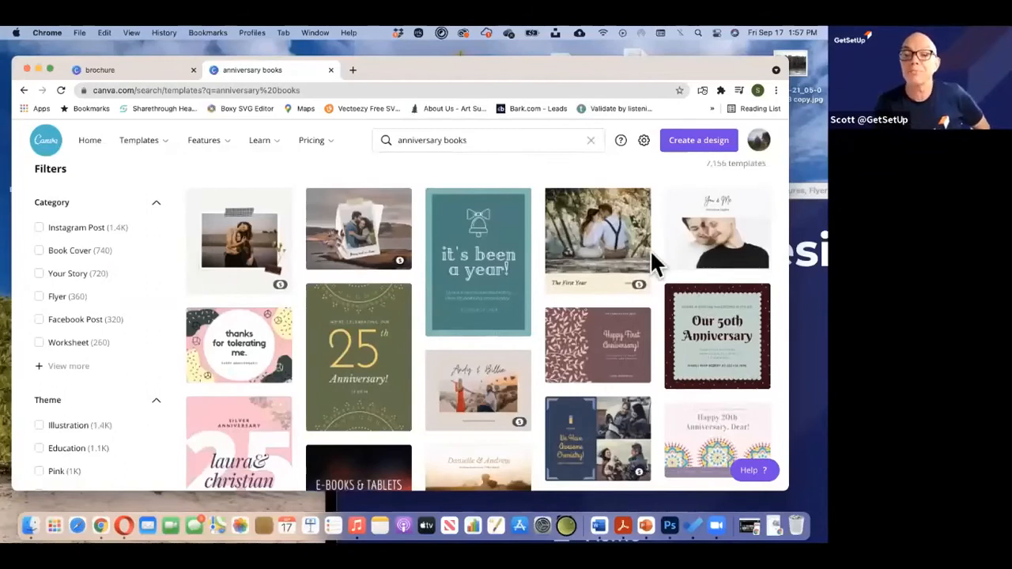
scroll(465, 435, down, 10)
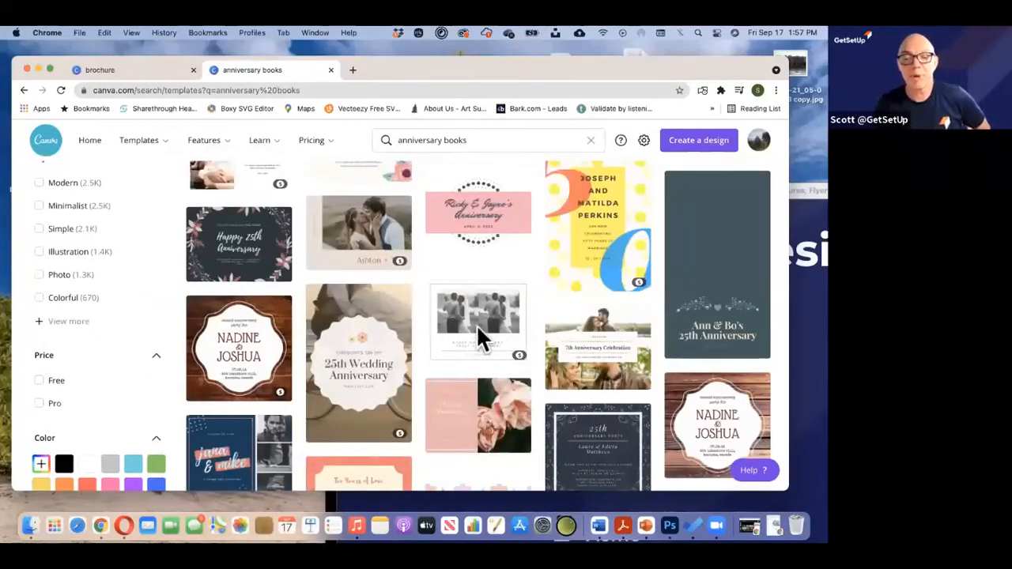
scroll(466, 468, down, 5)
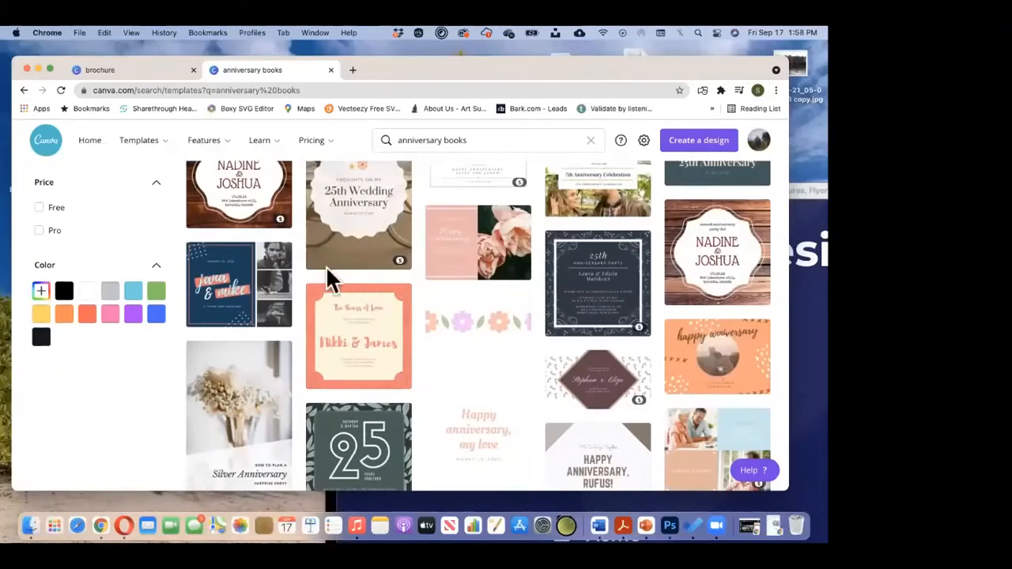
scroll(445, 294, up, 5)
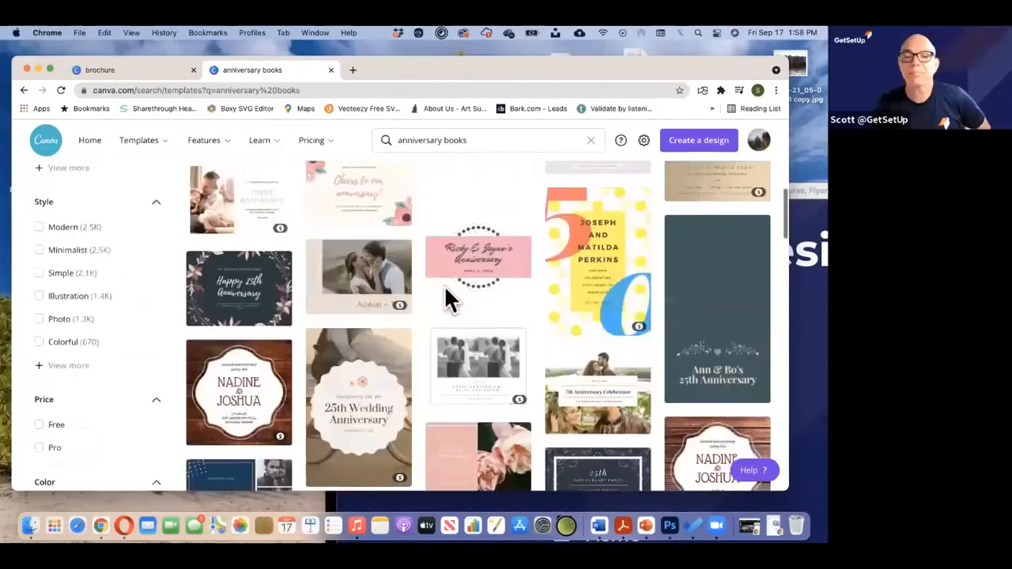
scroll(445, 292, up, 10)
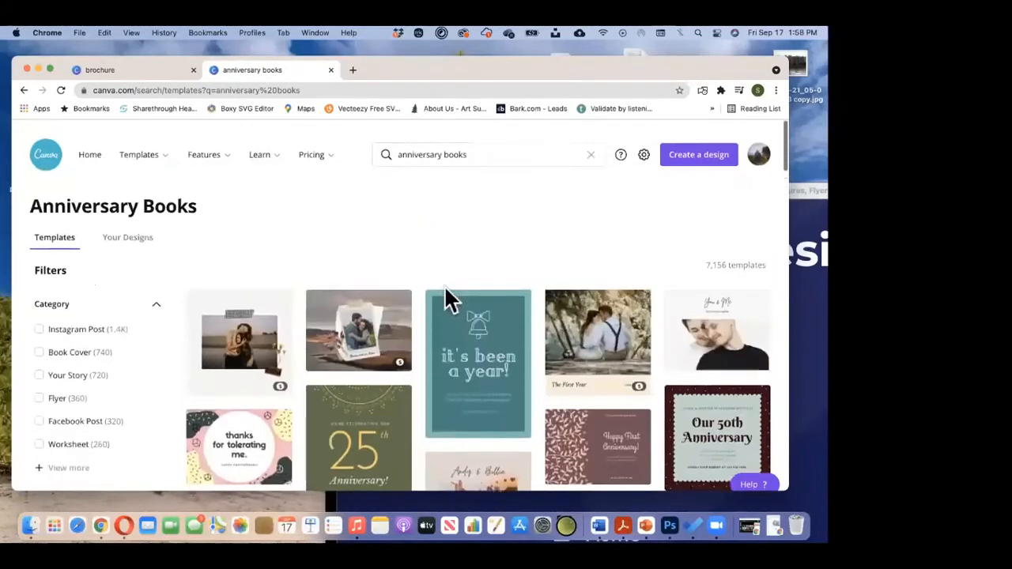
scroll(445, 299, down, 1)
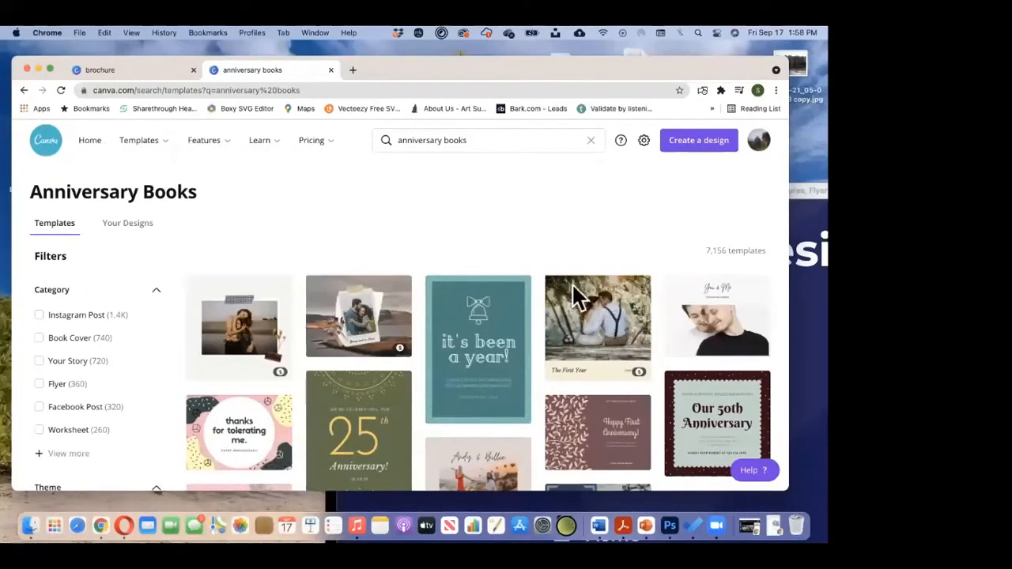
click(91, 143)
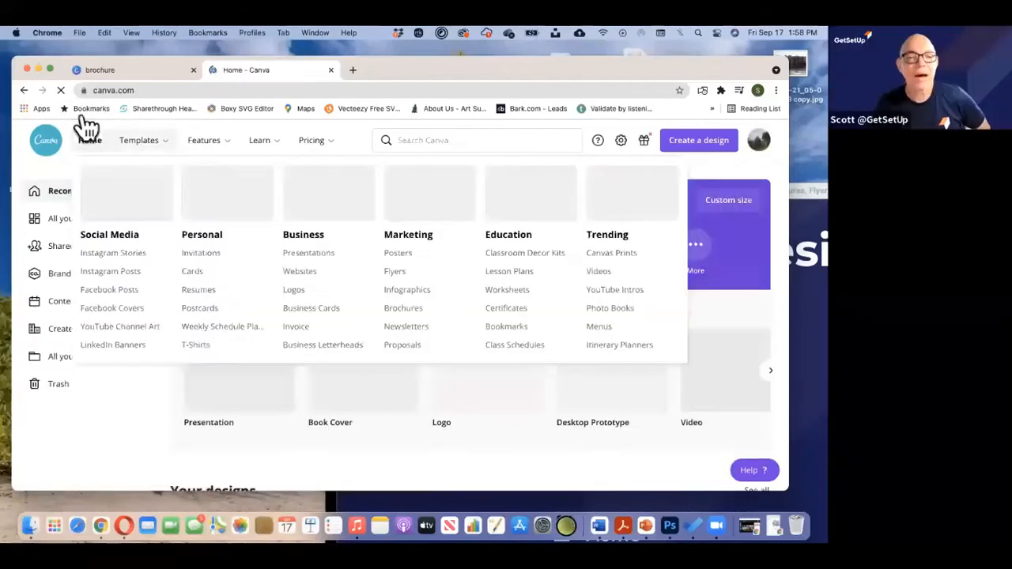
click(25, 91)
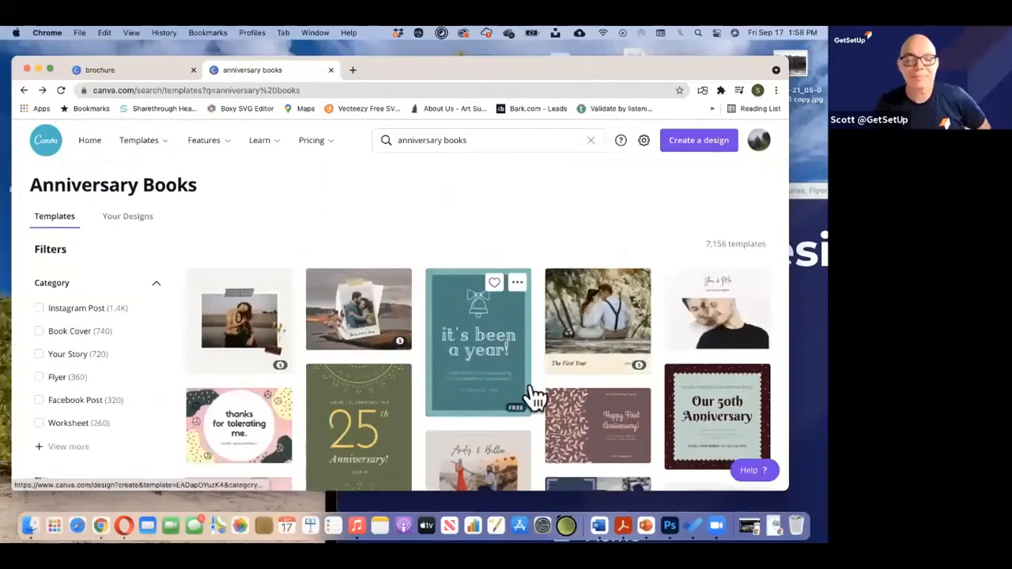
scroll(535, 397, down, 2)
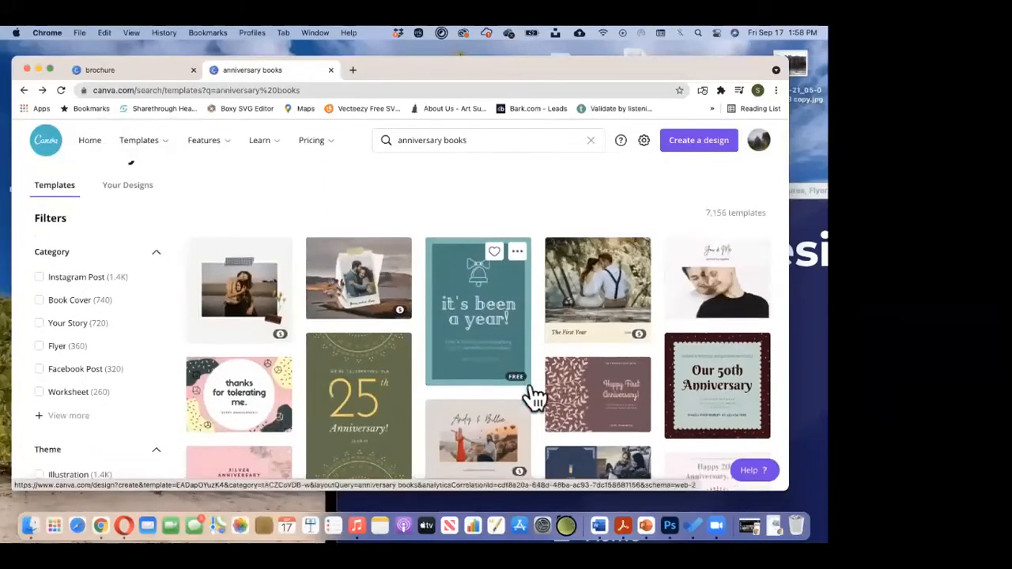
scroll(534, 398, up, 1)
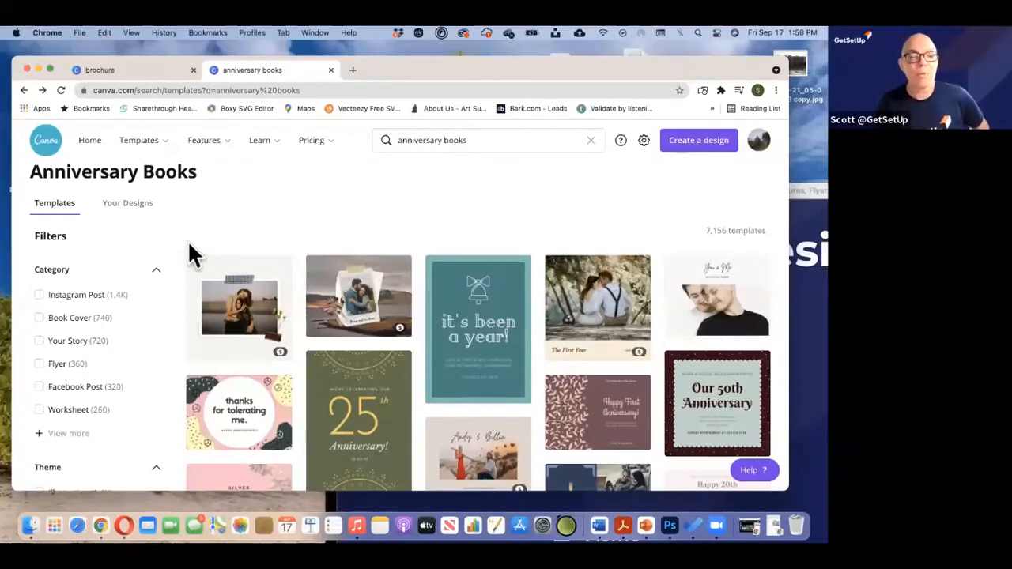
Search the templates for "invitations" and look through the resulting designs
click(485, 142)
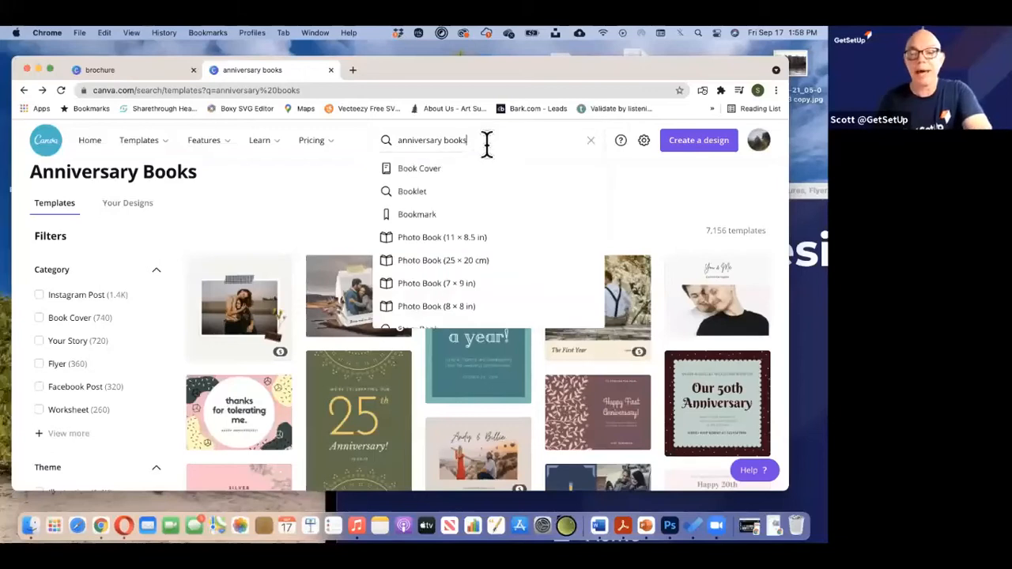
key(super+a)
mouse_move(321, 152)
text(invit)
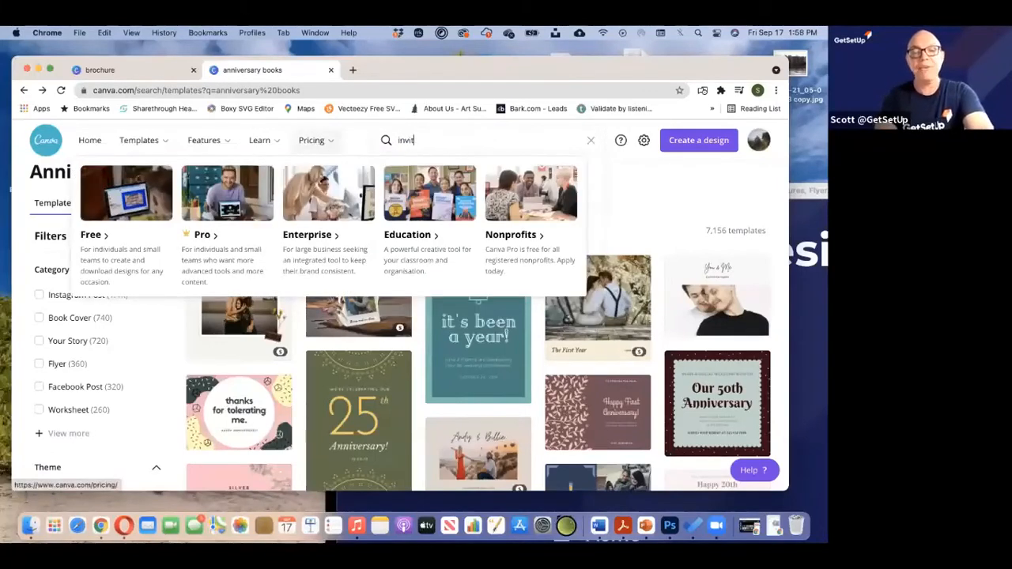
text(qtions)
key(Return)
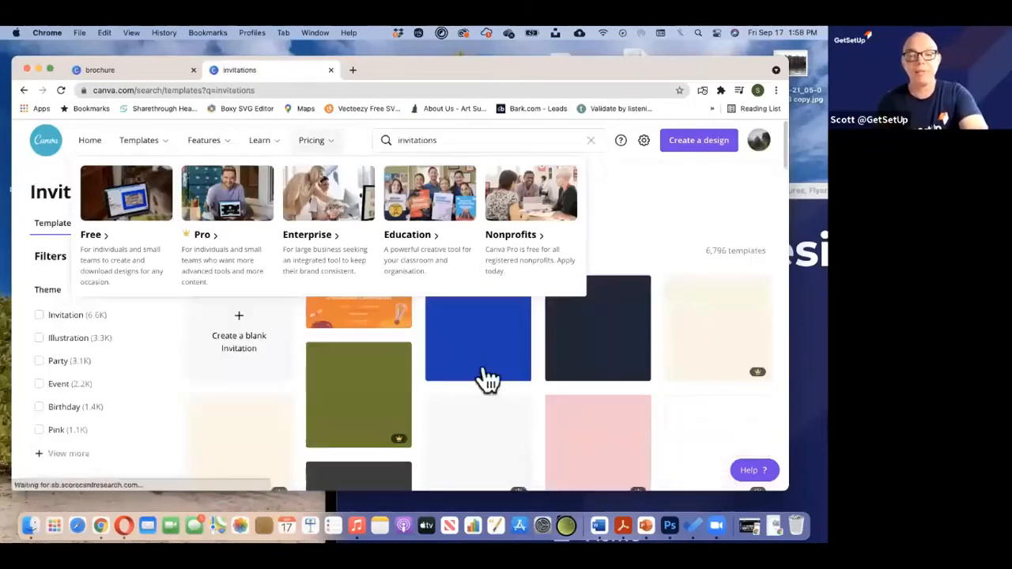
scroll(504, 430, down, 5)
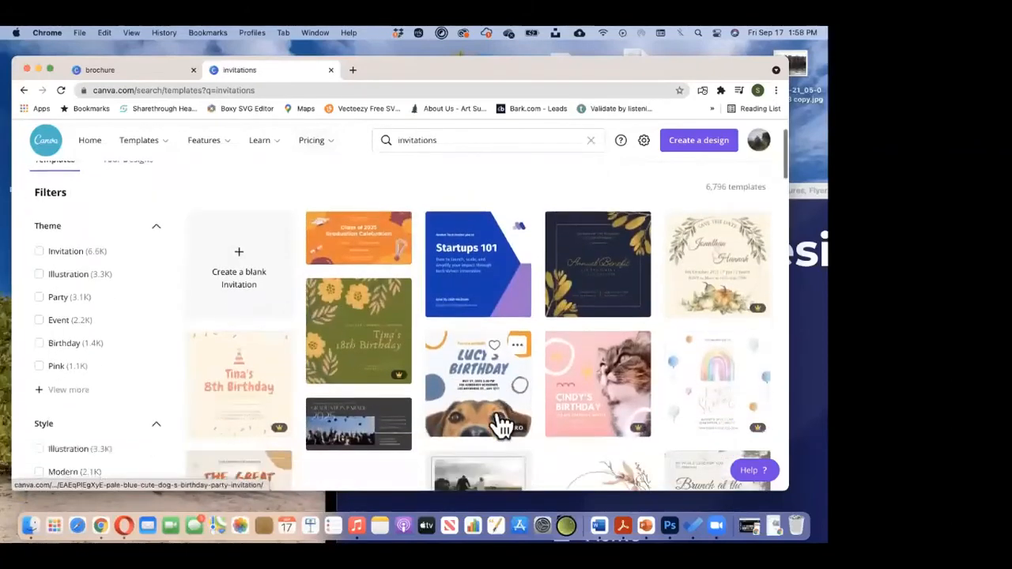
scroll(503, 427, down, 2)
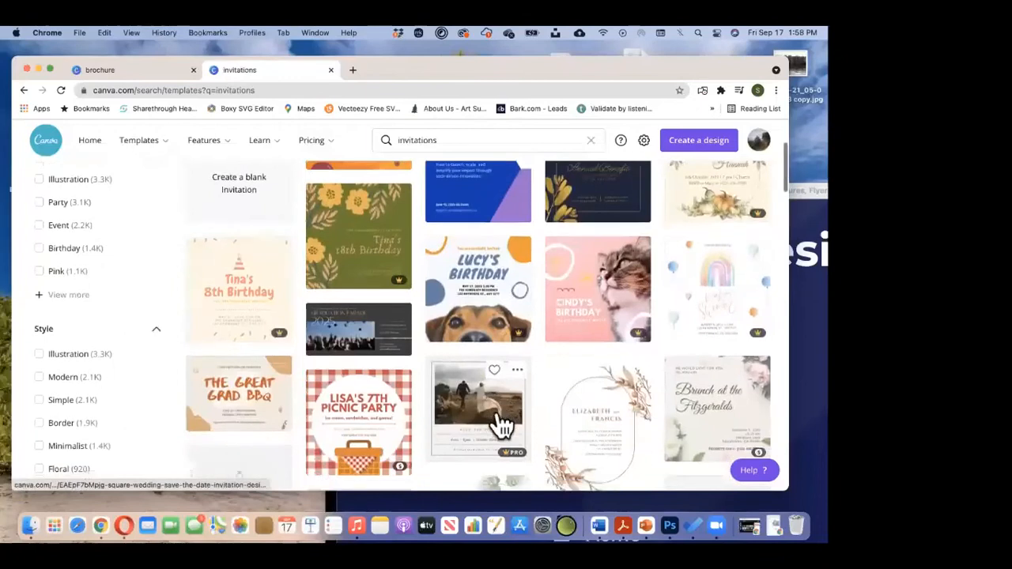
scroll(504, 425, down, 12)
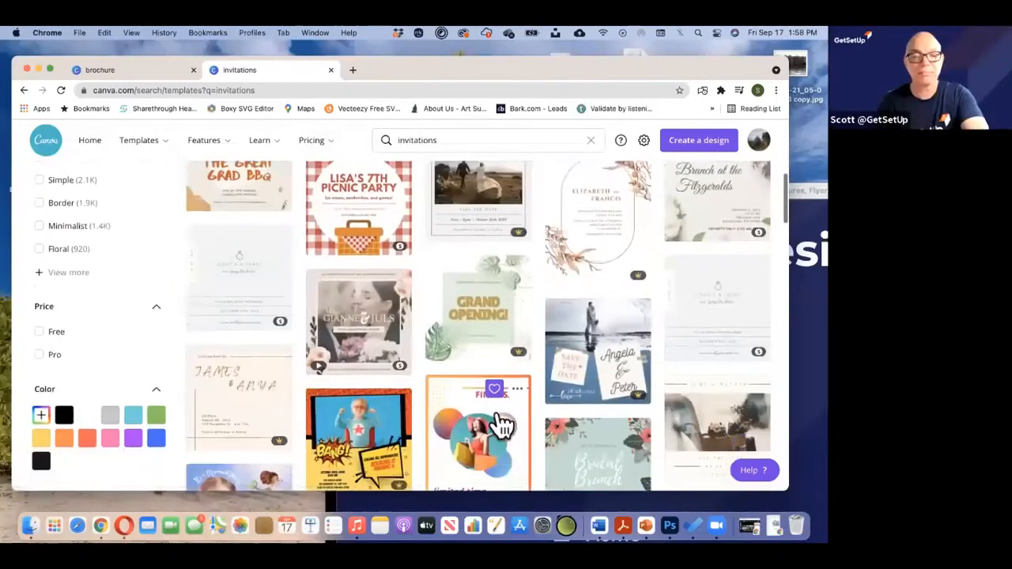
scroll(501, 424, down, 5)
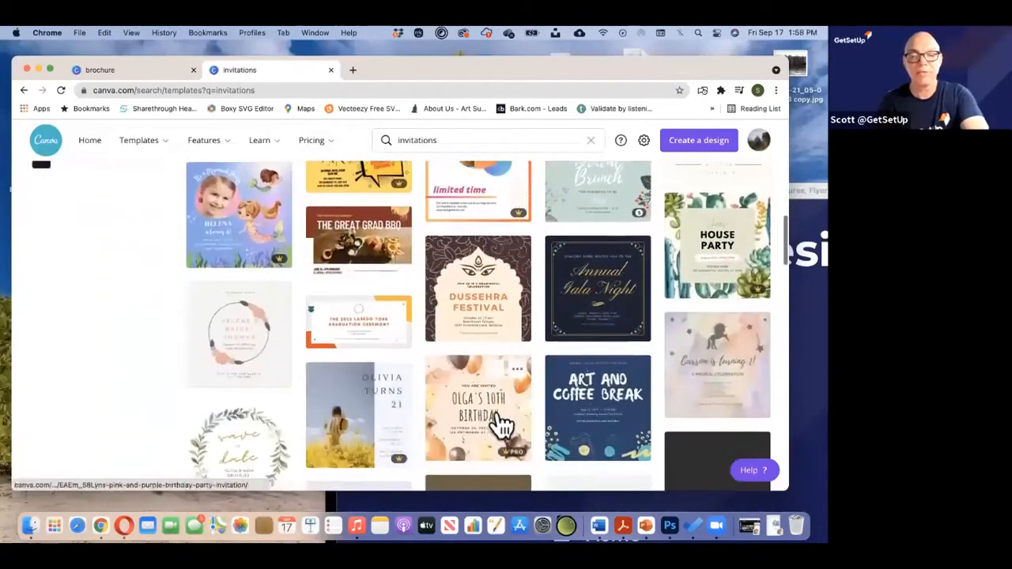
scroll(420, 166, up, 20)
Change the template search to "club invitation" and look through the resulting club designs
double_click(388, 131)
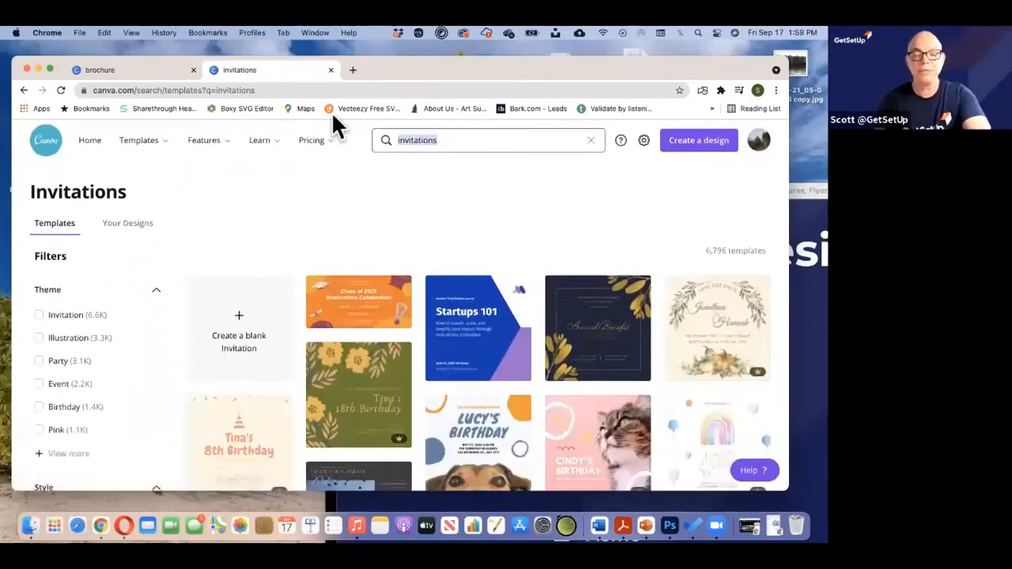
text(club invitation)
key(Return)
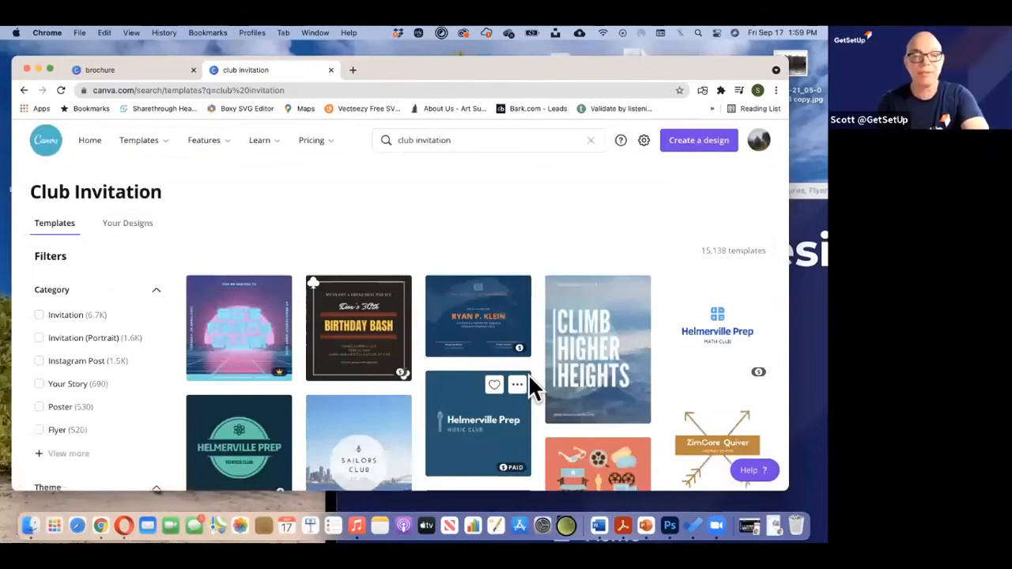
scroll(529, 378, down, 5)
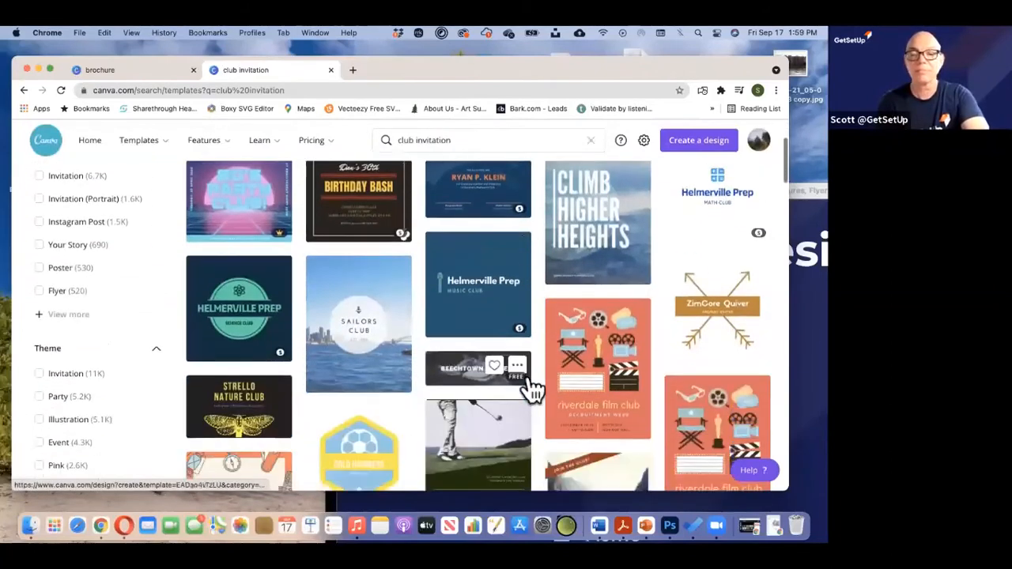
scroll(531, 389, down, 7)
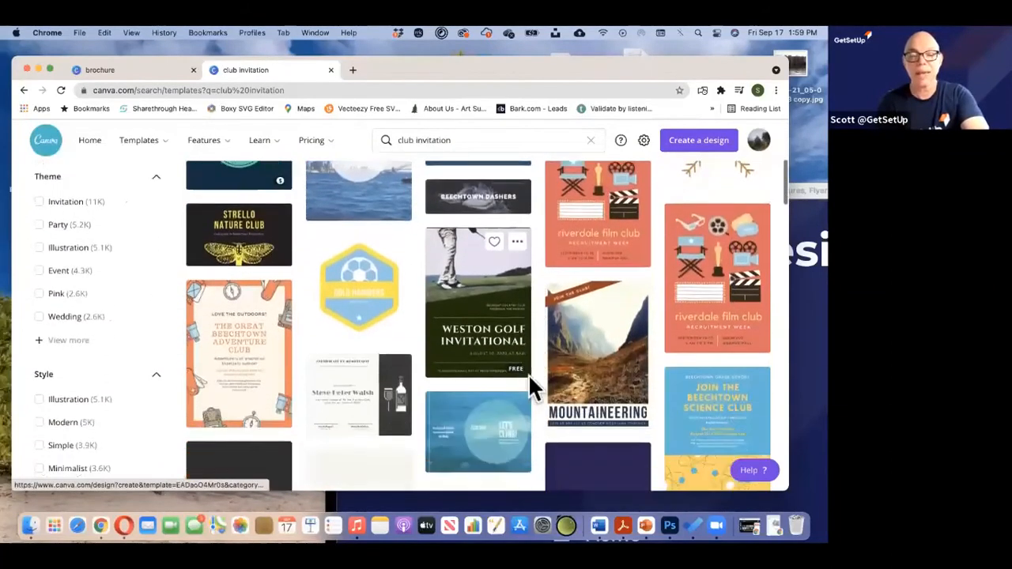
scroll(531, 389, down, 8)
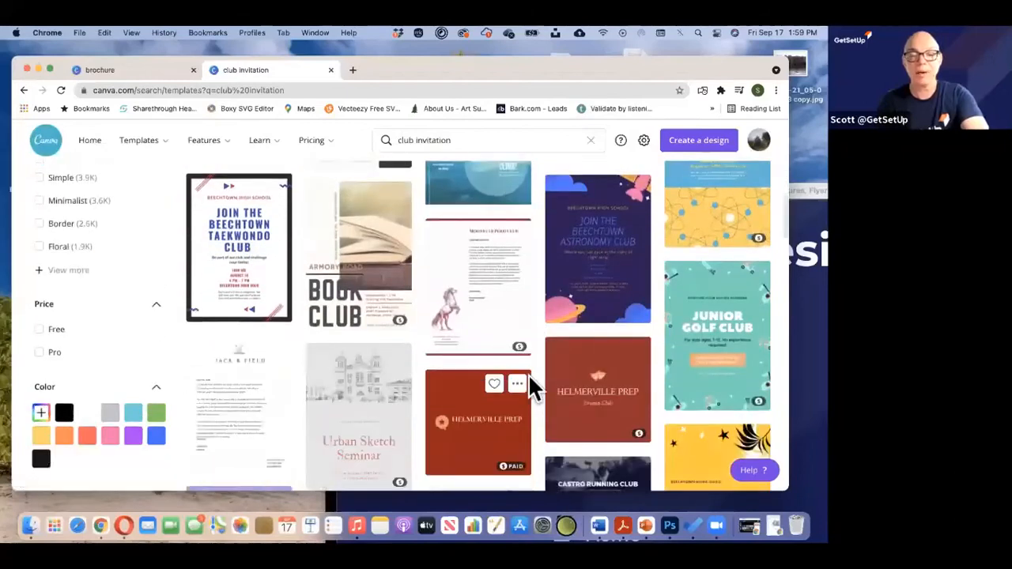
scroll(531, 389, down, 10)
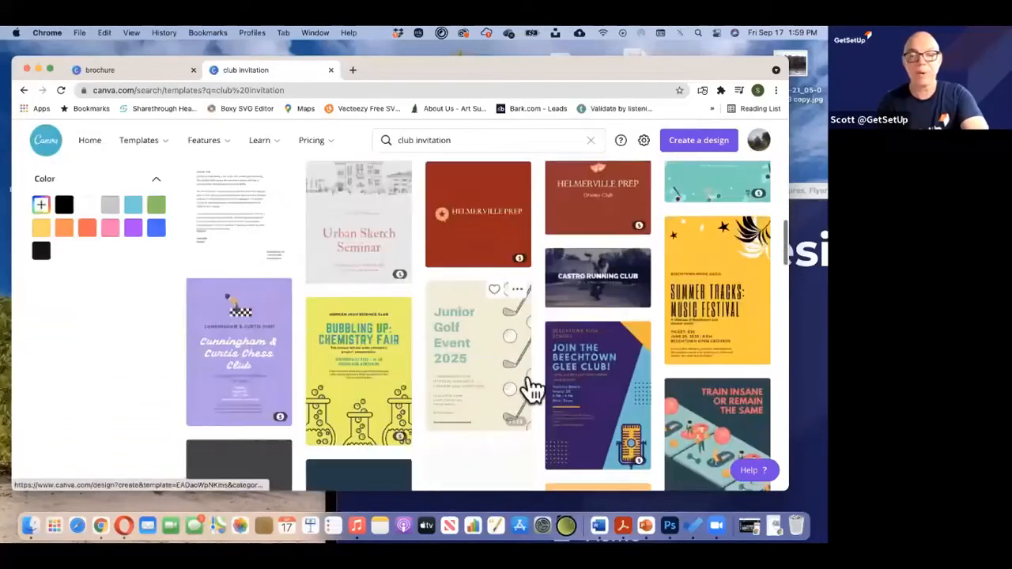
scroll(531, 389, down, 6)
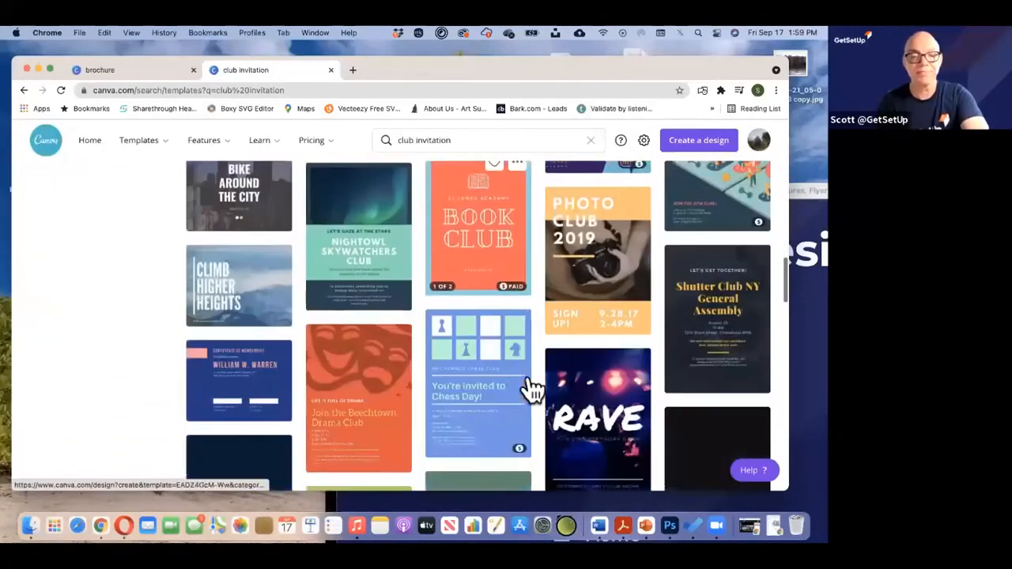
Open the red and blue Book Club flyer template and review both of its pages
click(480, 206)
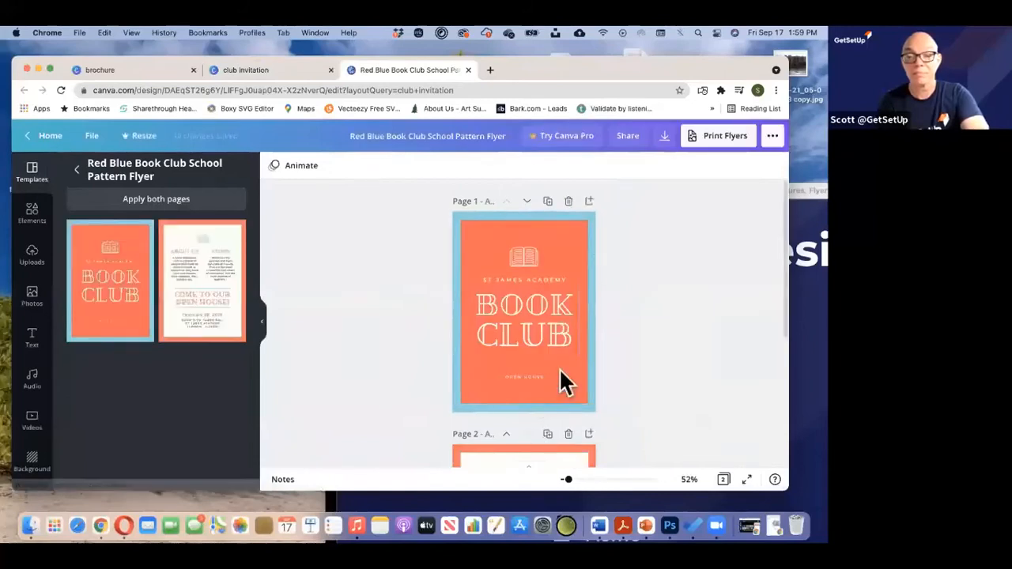
scroll(560, 372, down, 5)
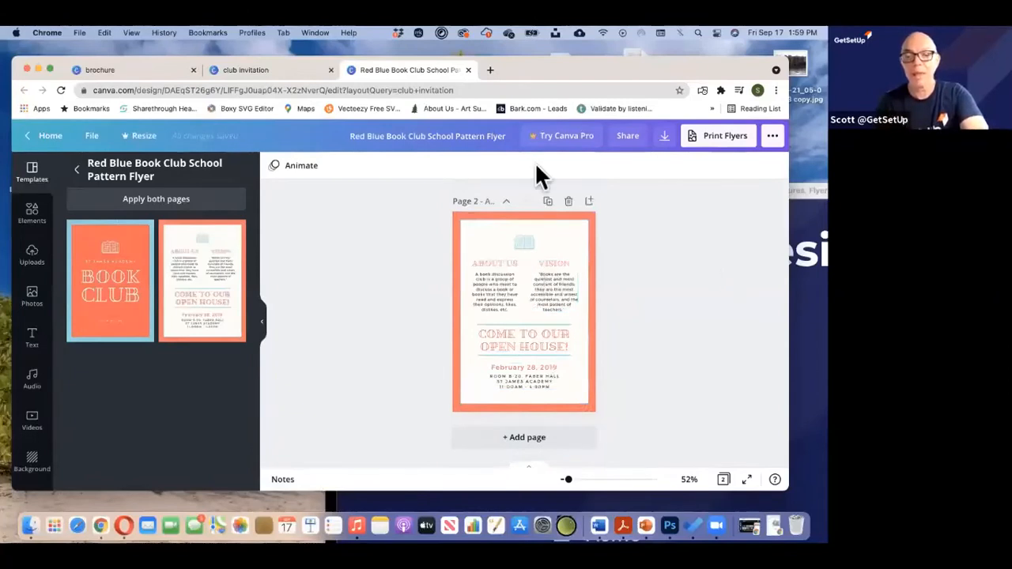
drag(565, 56, 514, 55)
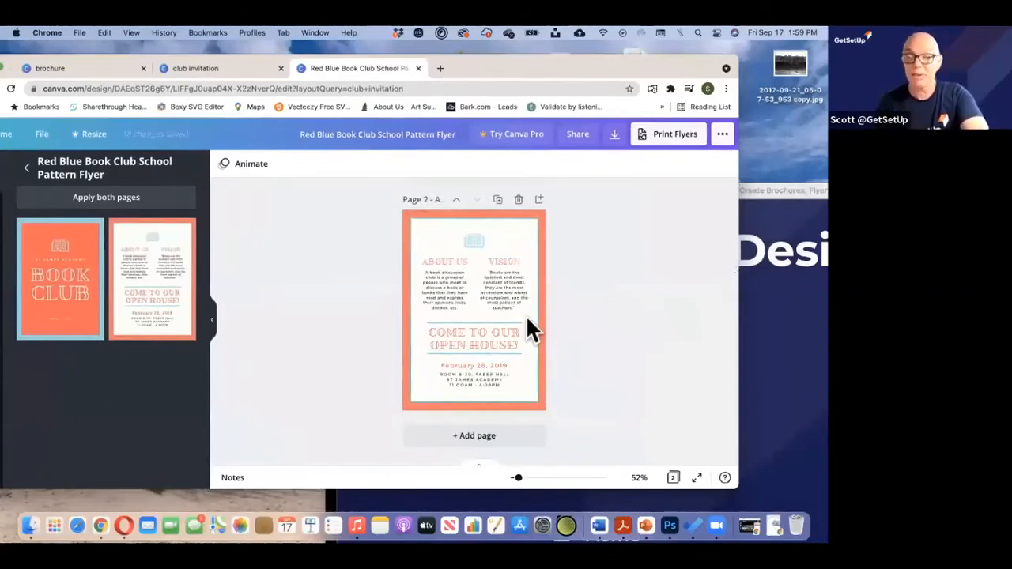
scroll(526, 324, up, 5)
scroll(526, 314, down, 1)
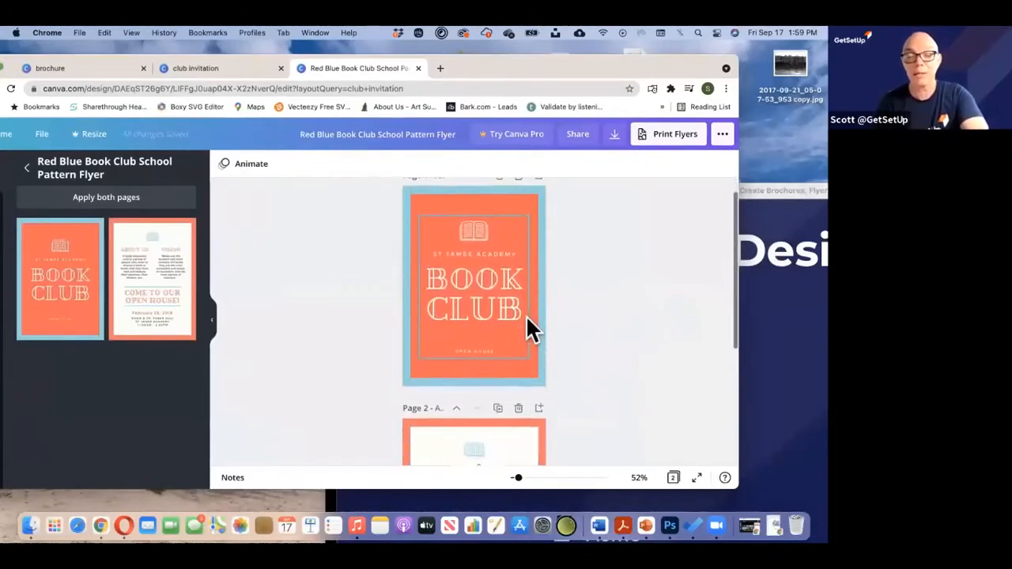
drag(541, 67, 580, 66)
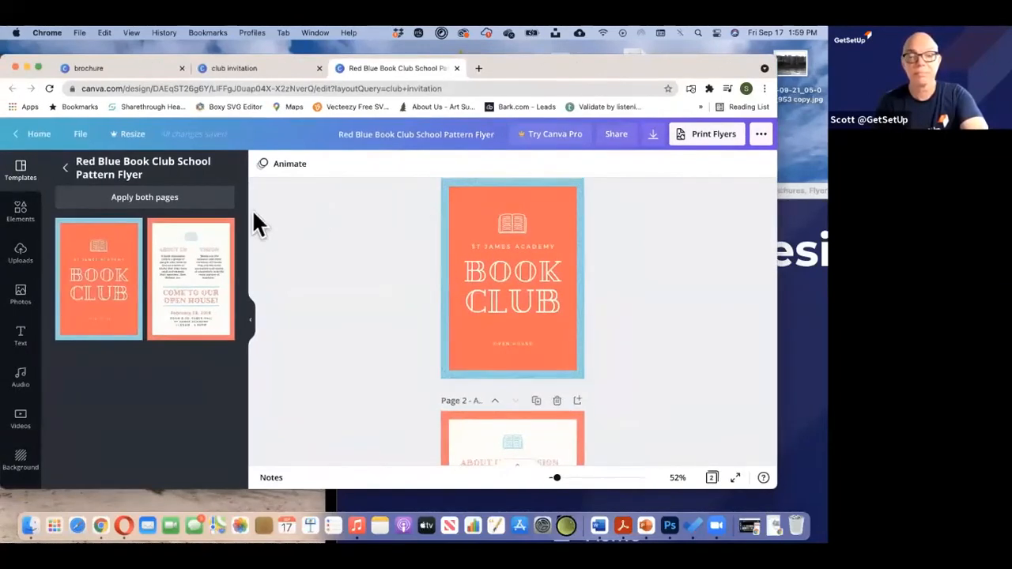
Close the Book Club flyer and reopen the Green & White Sales Trifold Brochure from the home page's own designs
click(457, 68)
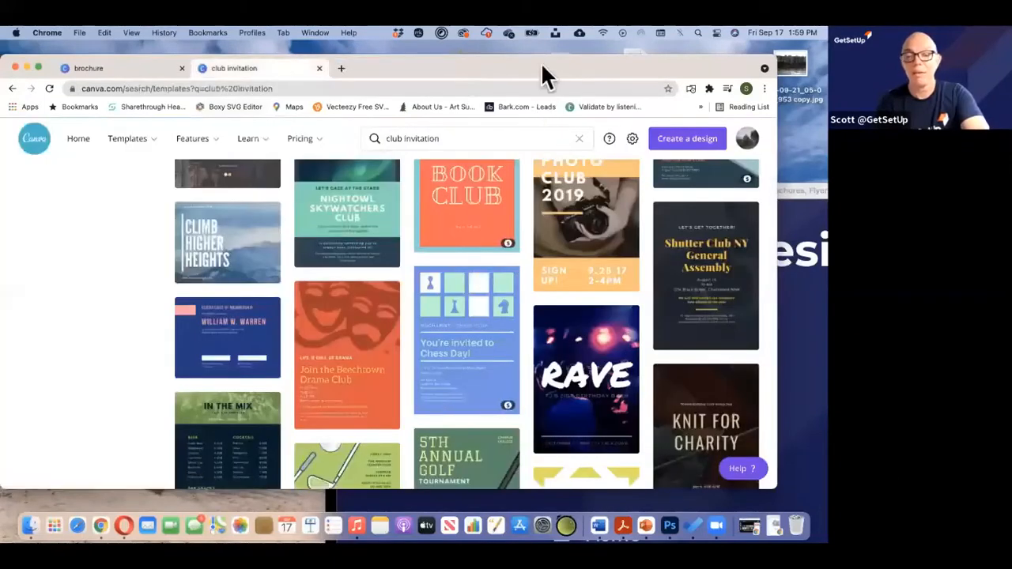
scroll(486, 301, up, 10)
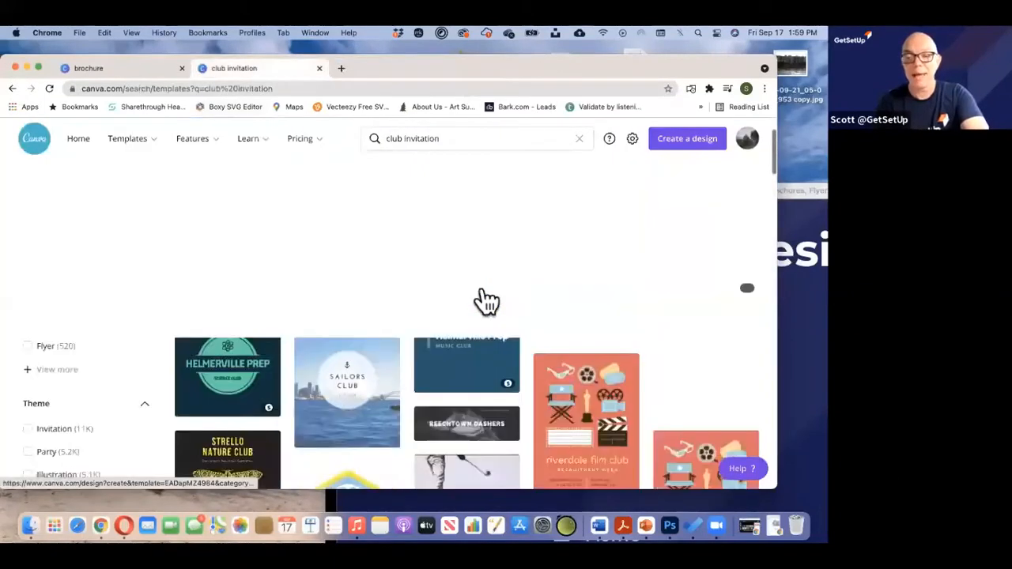
click(77, 149)
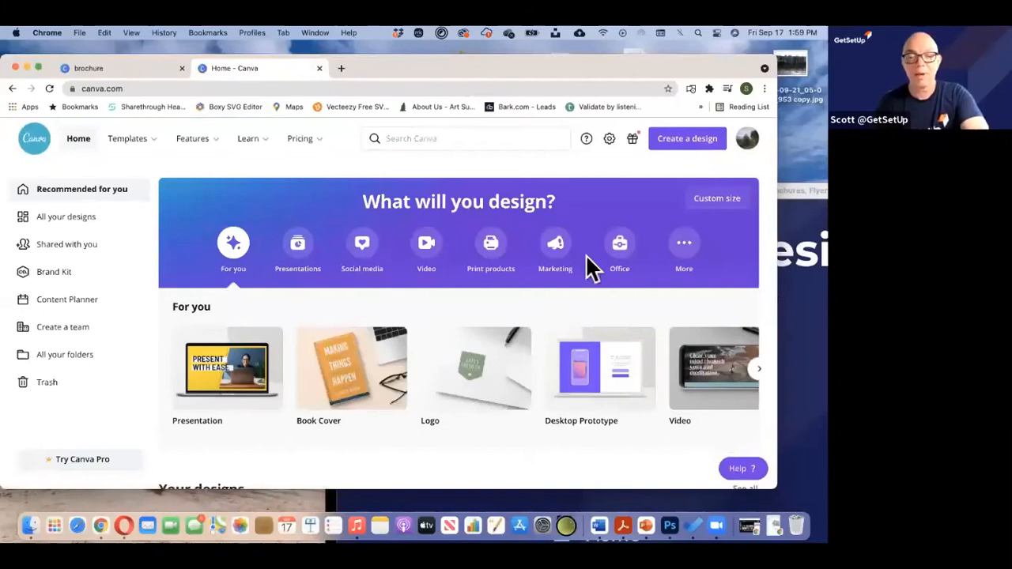
scroll(350, 361, down, 5)
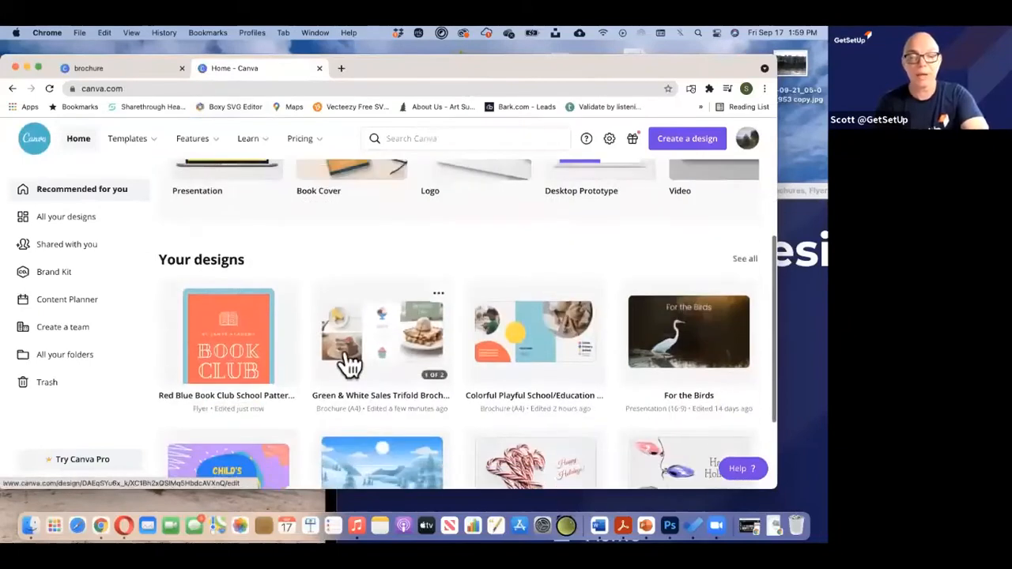
click(407, 345)
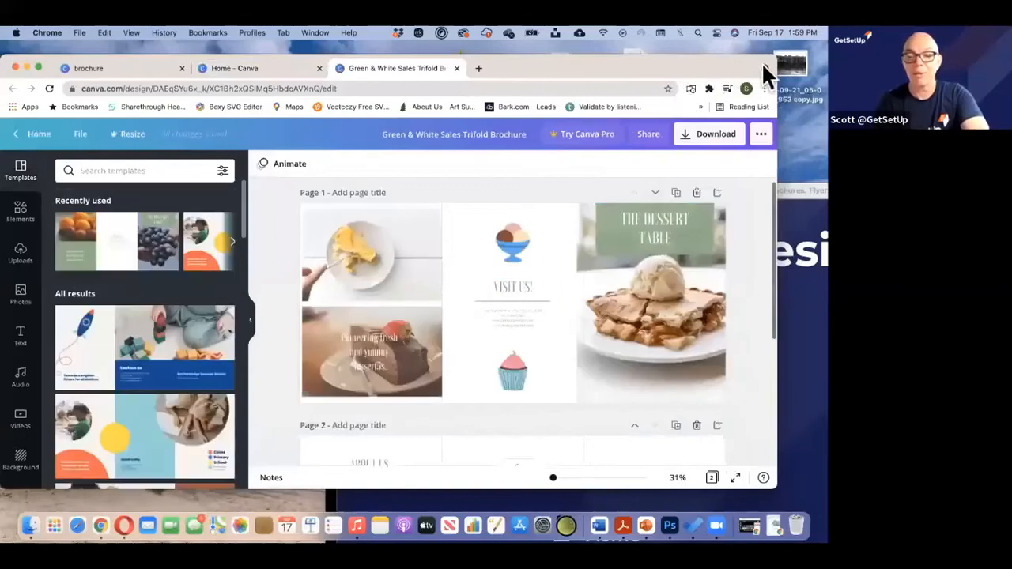
drag(627, 66, 544, 68)
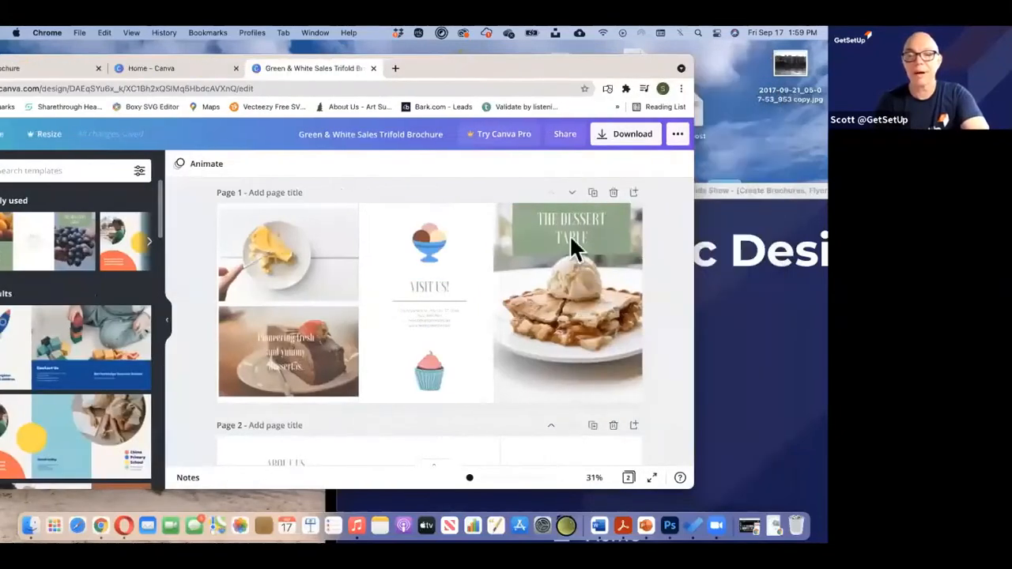
Open the brochure's download settings and review the available file types, keeping PNG selected
click(605, 136)
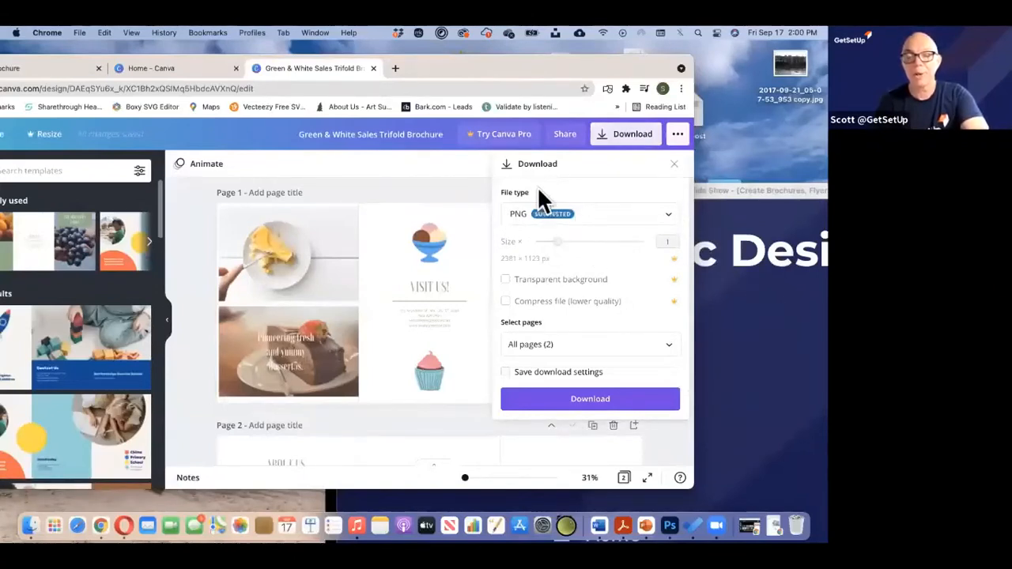
click(668, 217)
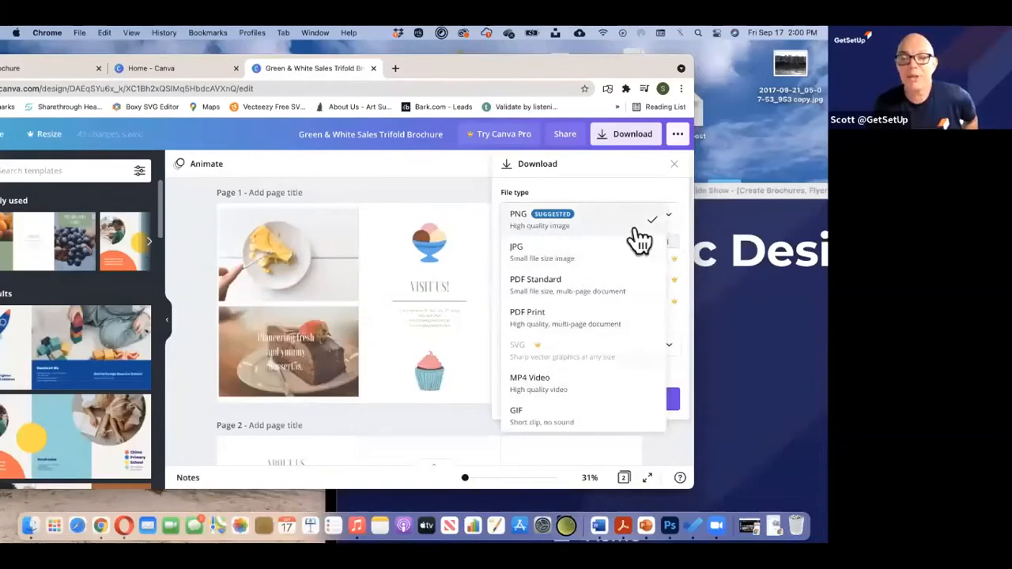
click(465, 175)
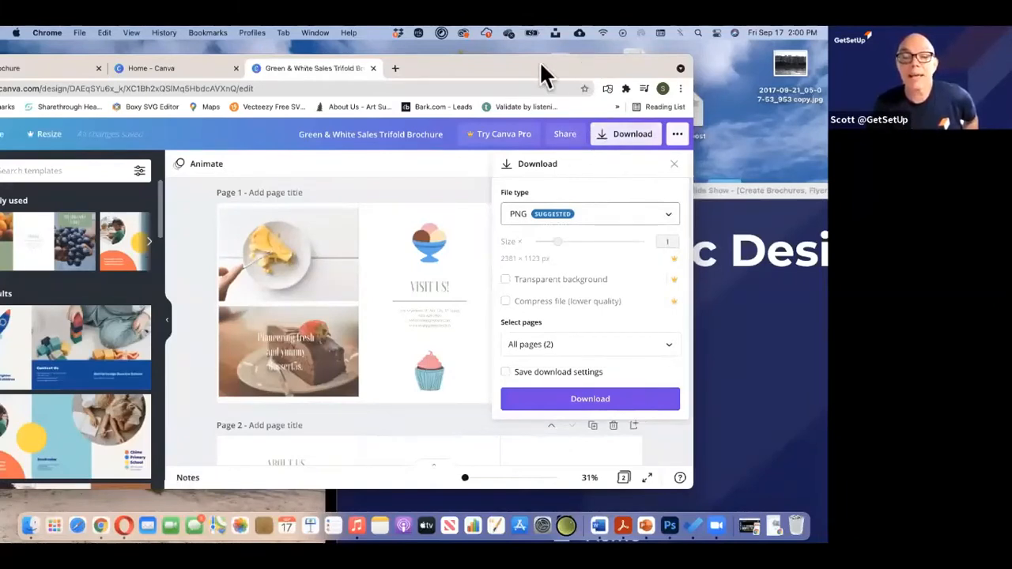
Reposition the browser window so the template library and download settings are both on screen
drag(539, 61, 471, 61)
drag(621, 491, 674, 483)
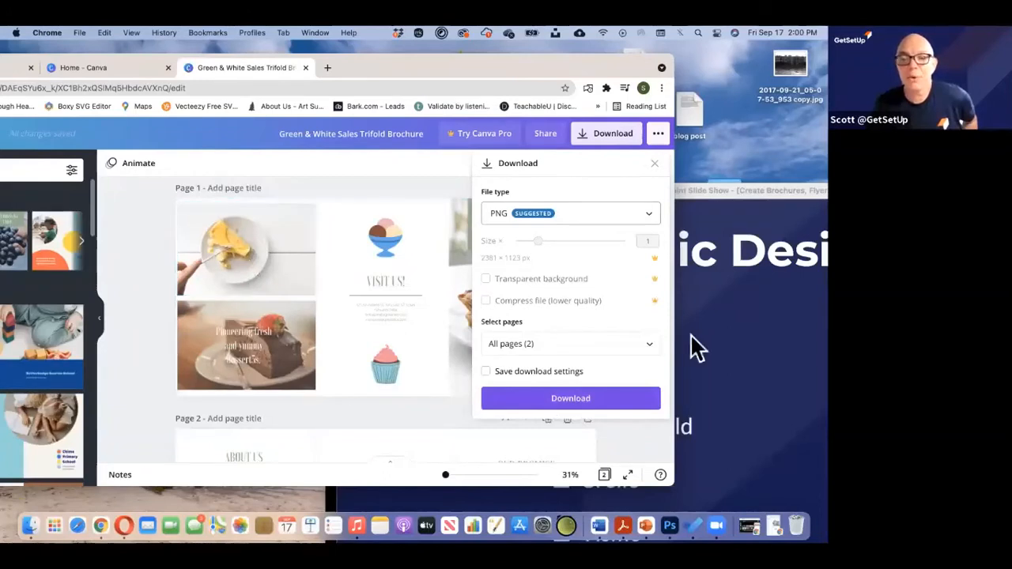
drag(653, 55, 690, 51)
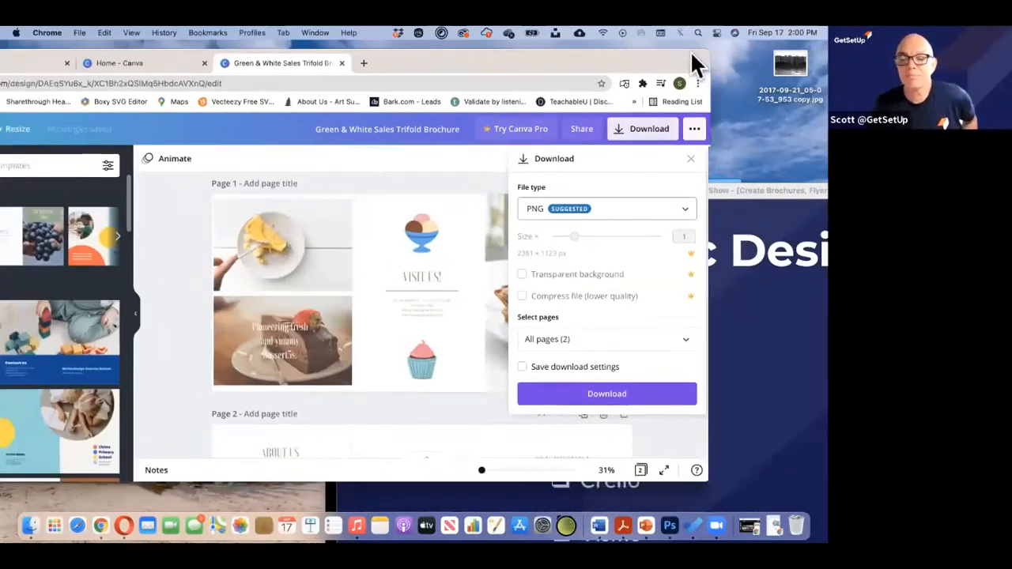
double_click(690, 51)
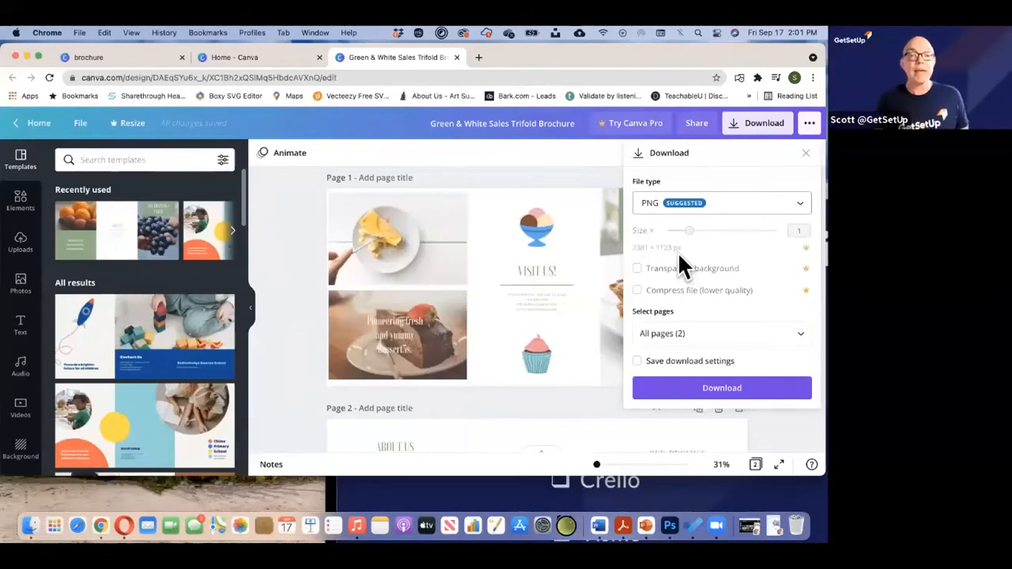
mouse_move(546, 68)
mouse_down()
mouse_move(567, 76)
mouse_move(556, 61)
mouse_up()
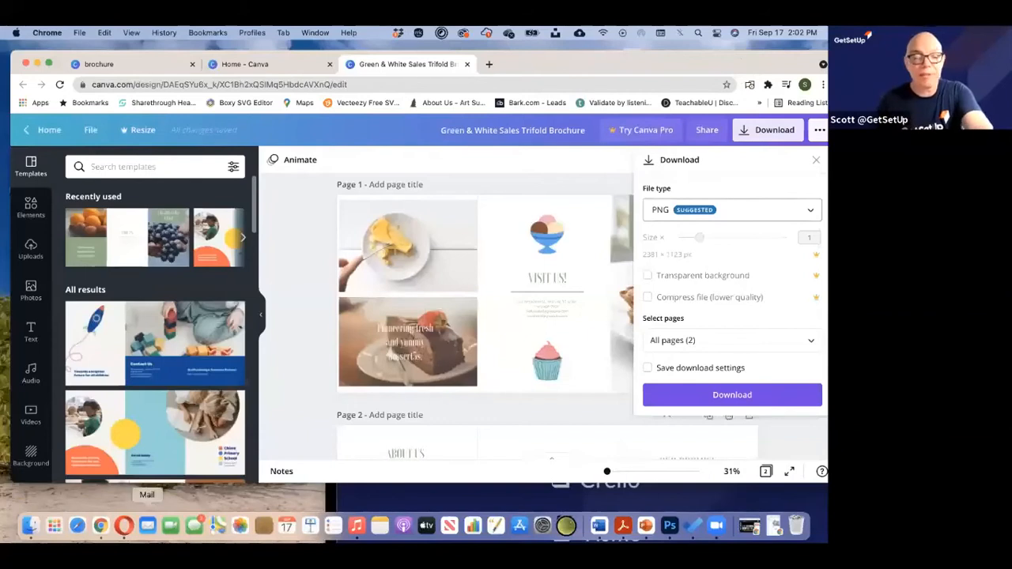
Switch to the PowerPoint slide show, show the Free Stock Art Resources slide and reposition its window
click(429, 497)
double_click(542, 188)
click(468, 377)
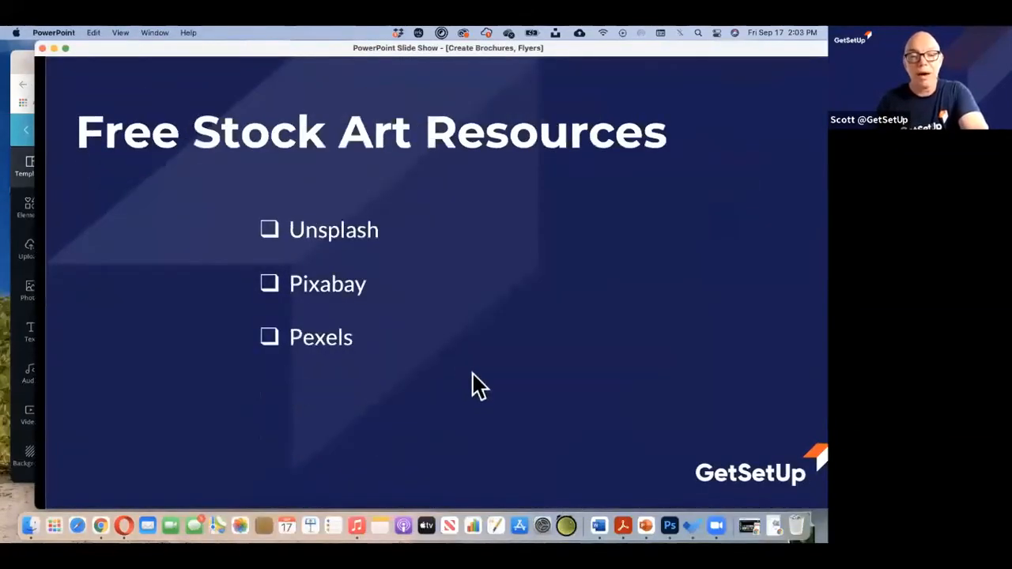
drag(168, 49, 405, 119)
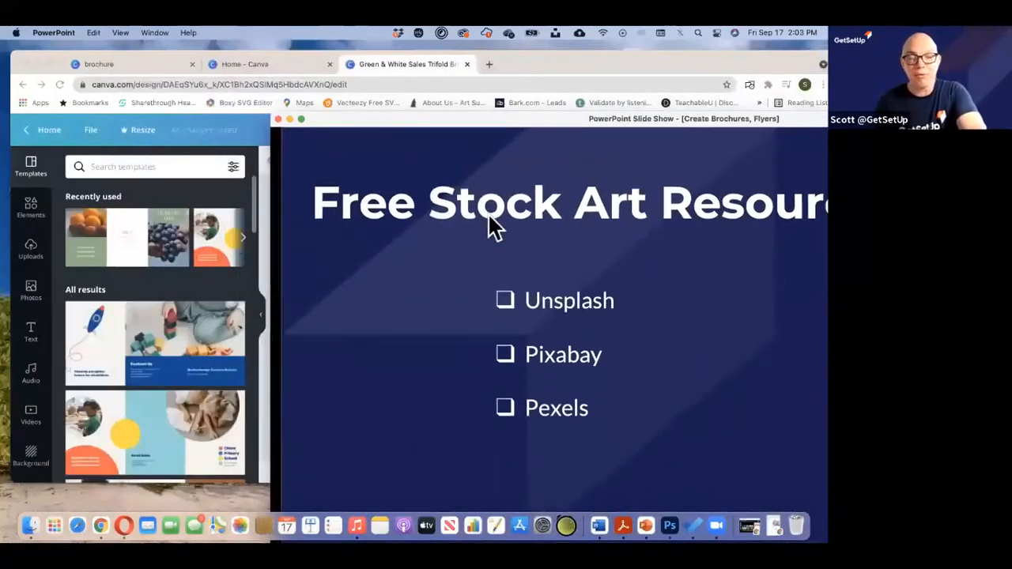
drag(471, 123, 215, 47)
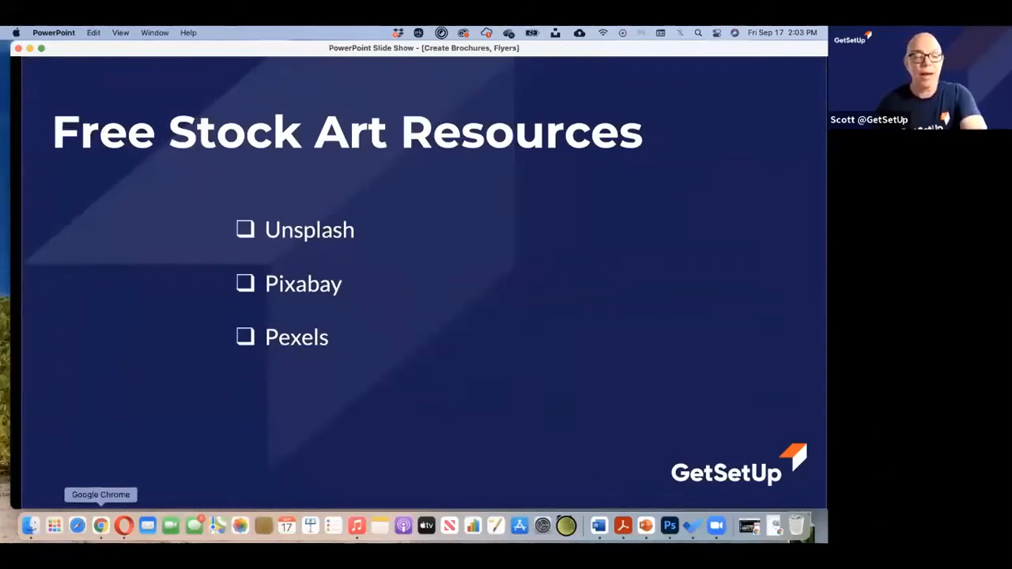
Switch to Chrome and load pixabay.com in a new browser window
click(100, 526)
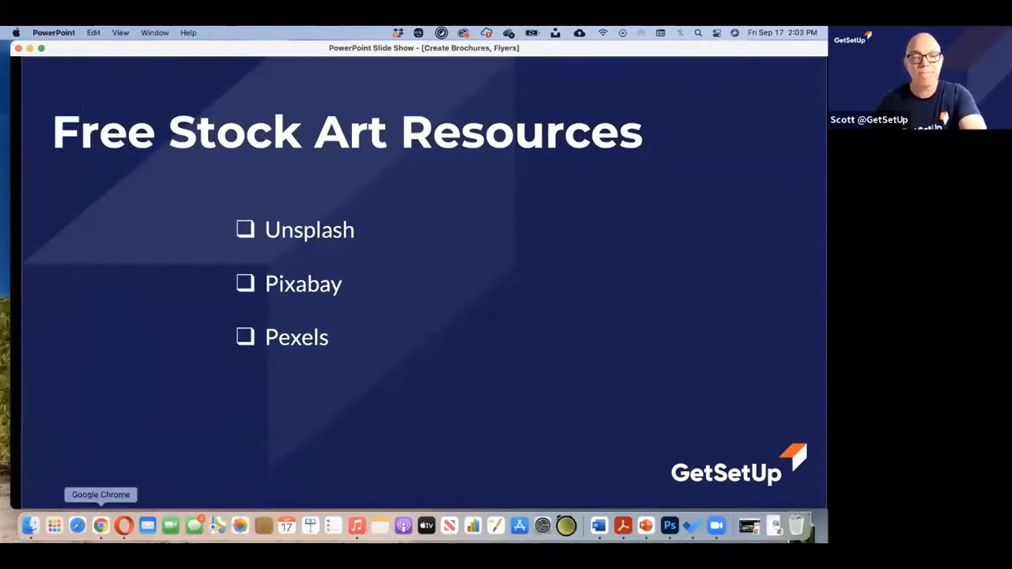
click(79, 32)
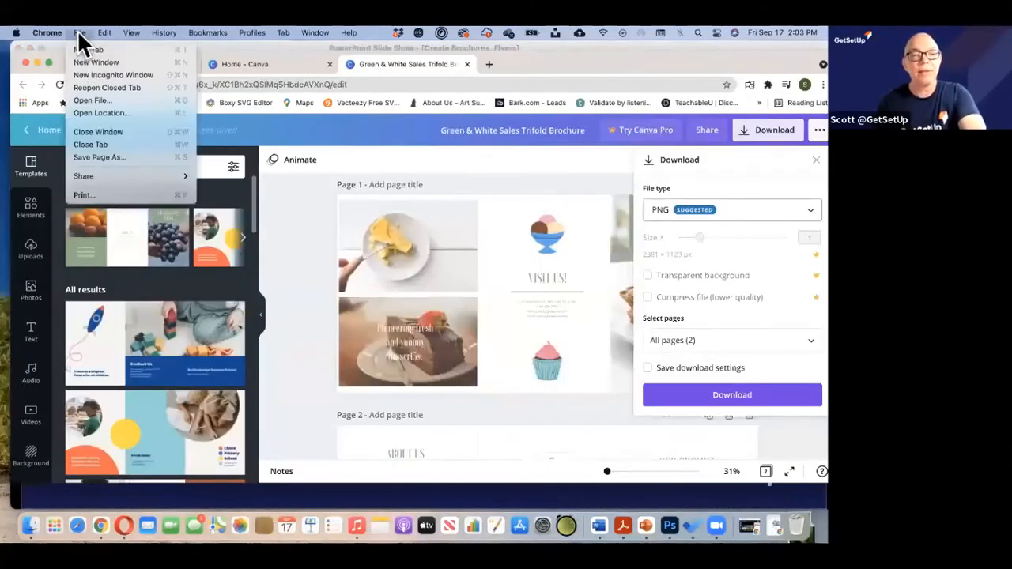
click(99, 62)
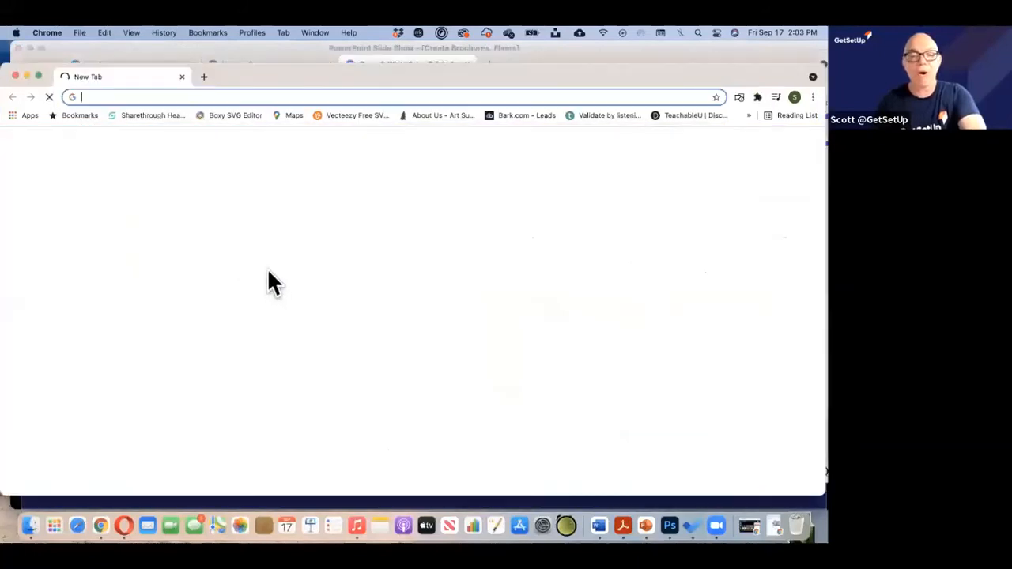
text(www.p)
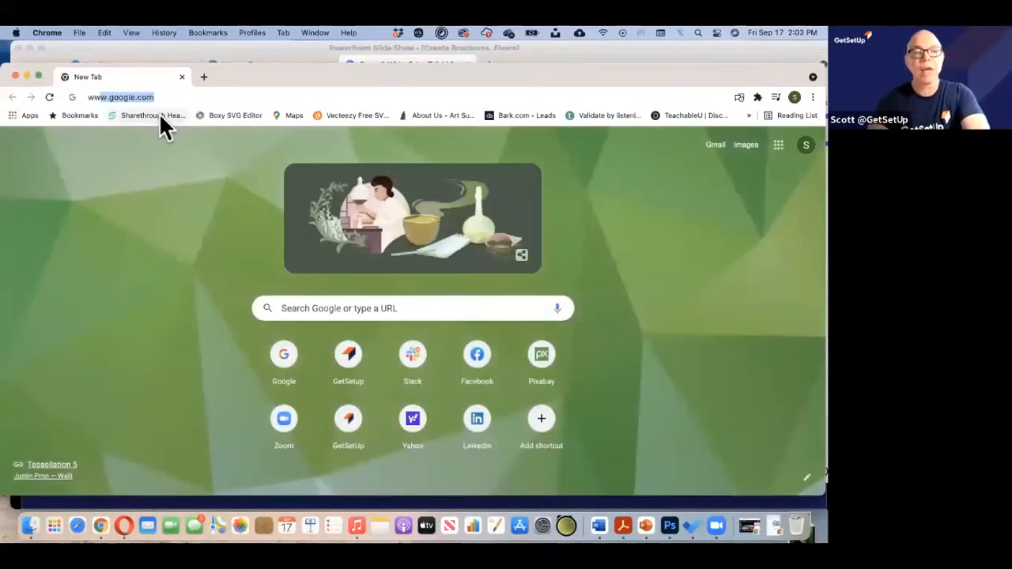
text(ix)
key(Return)
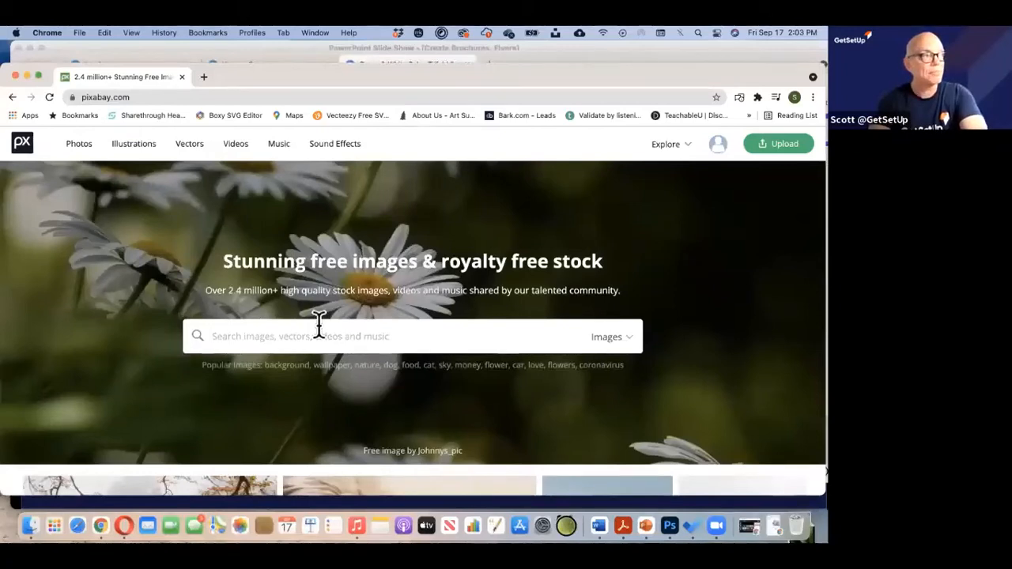
Search Pixabay's images for "desserts", look through the results and return to the site's home page
text(dess)
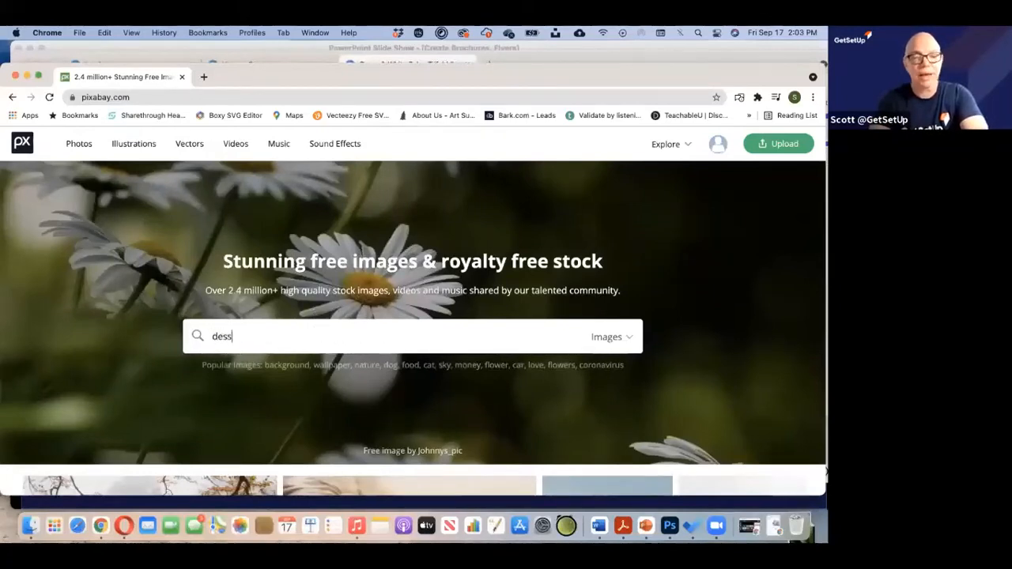
text(erts)
key(Return)
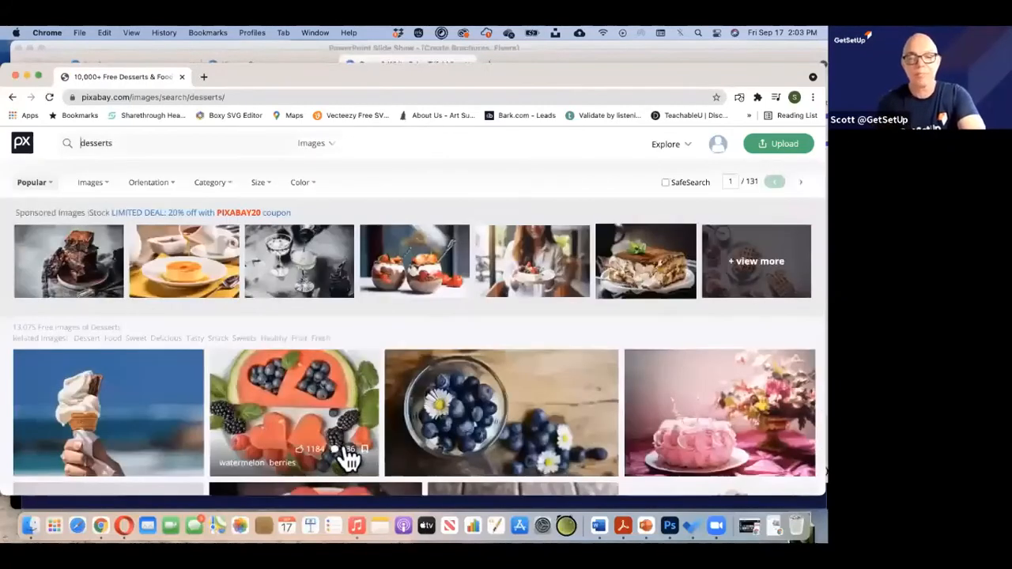
scroll(348, 459, down, 2)
scroll(385, 316, down, 3)
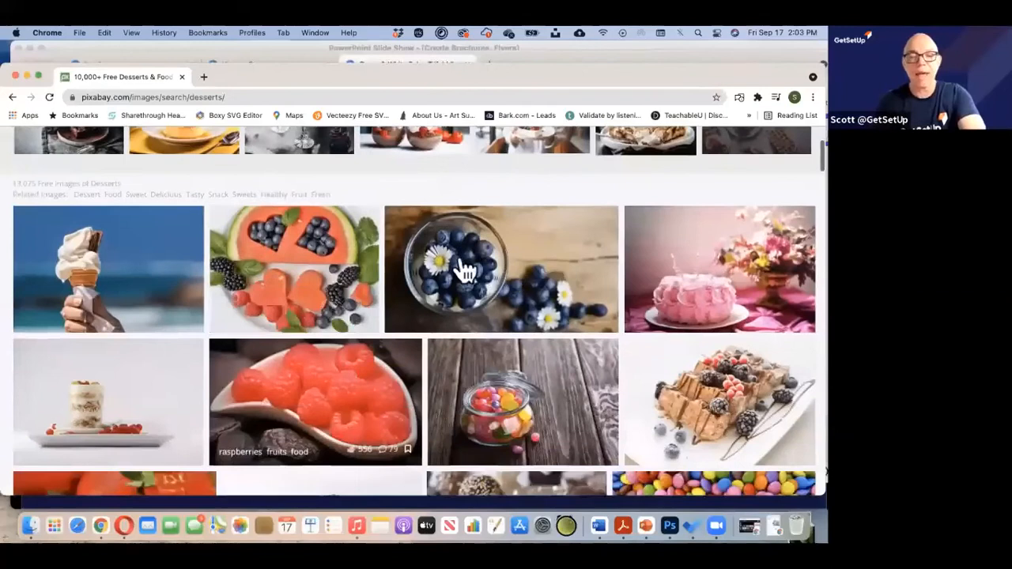
scroll(466, 271, down, 1)
scroll(466, 271, down, 3)
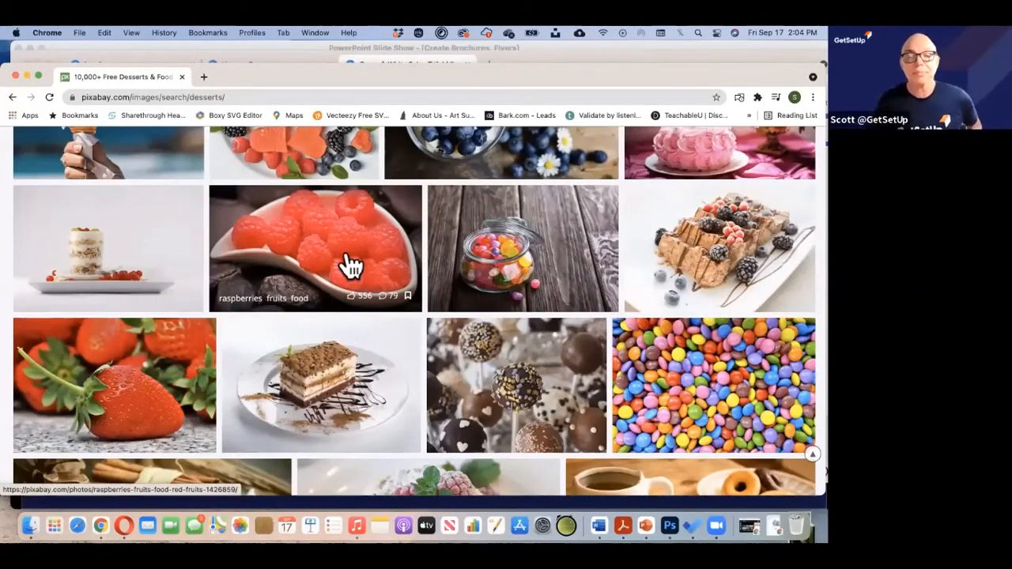
scroll(350, 267, up, 3)
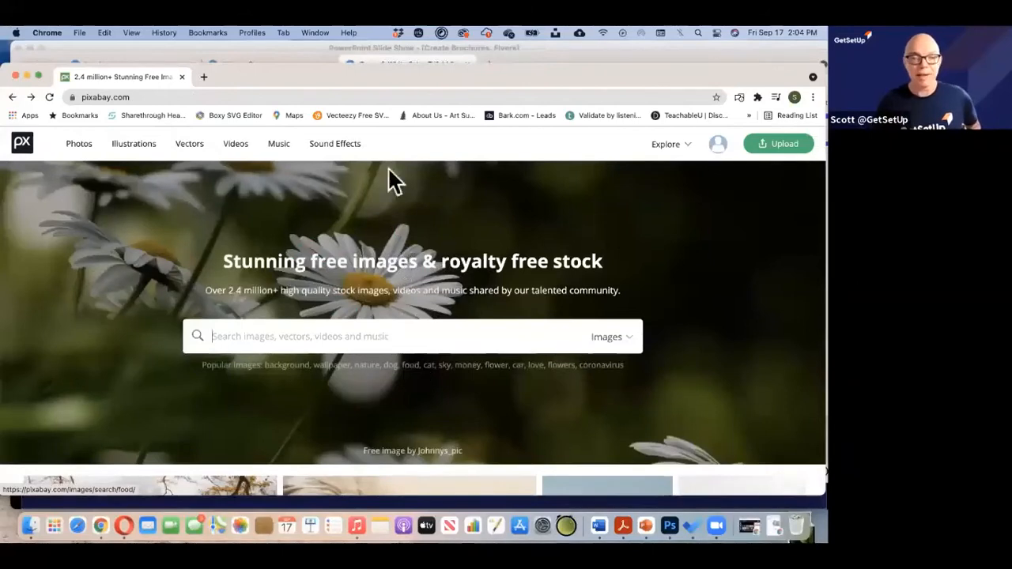
Bring the Canva brochure window back in front of Pixabay and close the download settings
drag(384, 73, 416, 129)
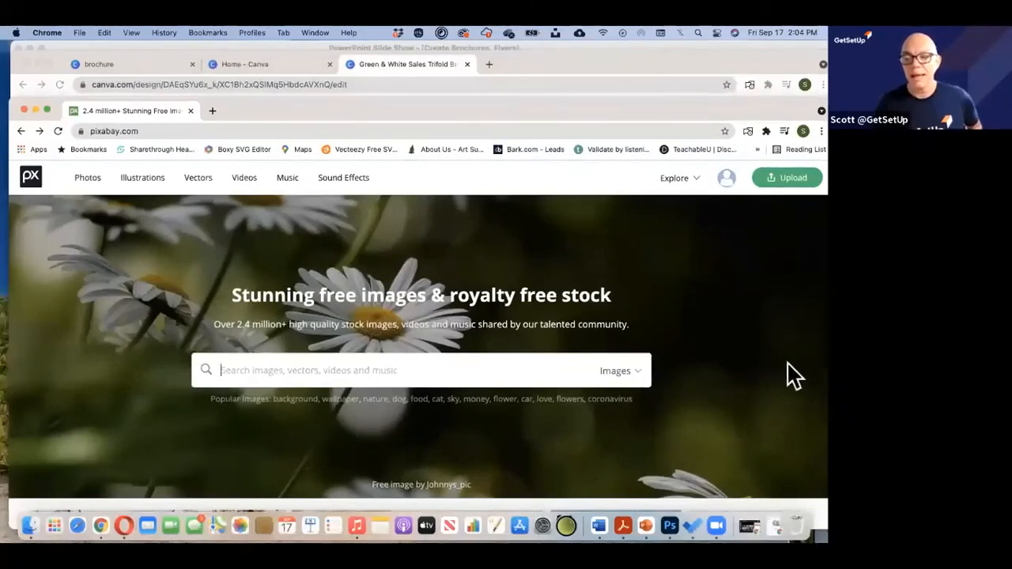
click(544, 63)
drag(561, 69, 406, 60)
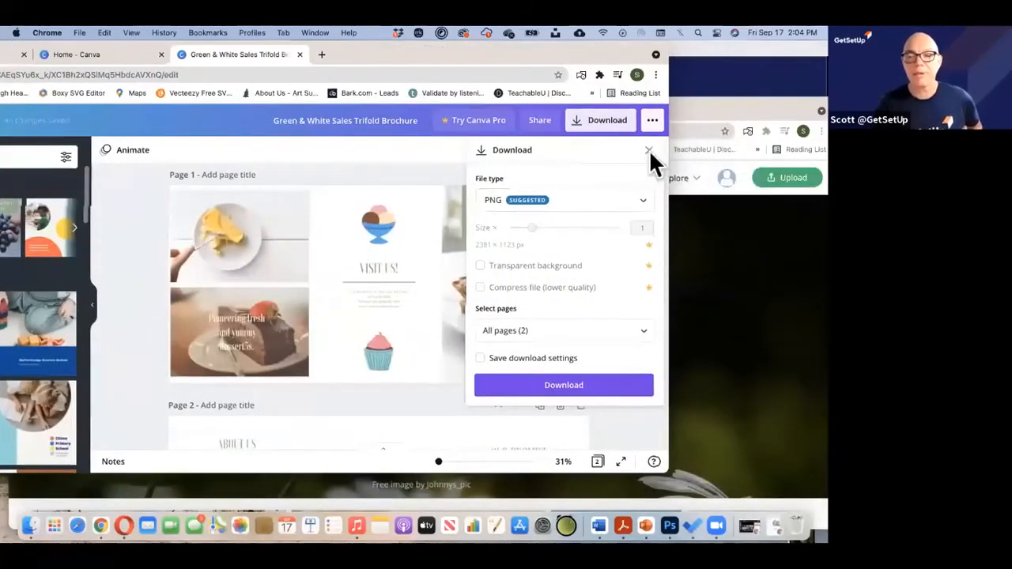
click(648, 149)
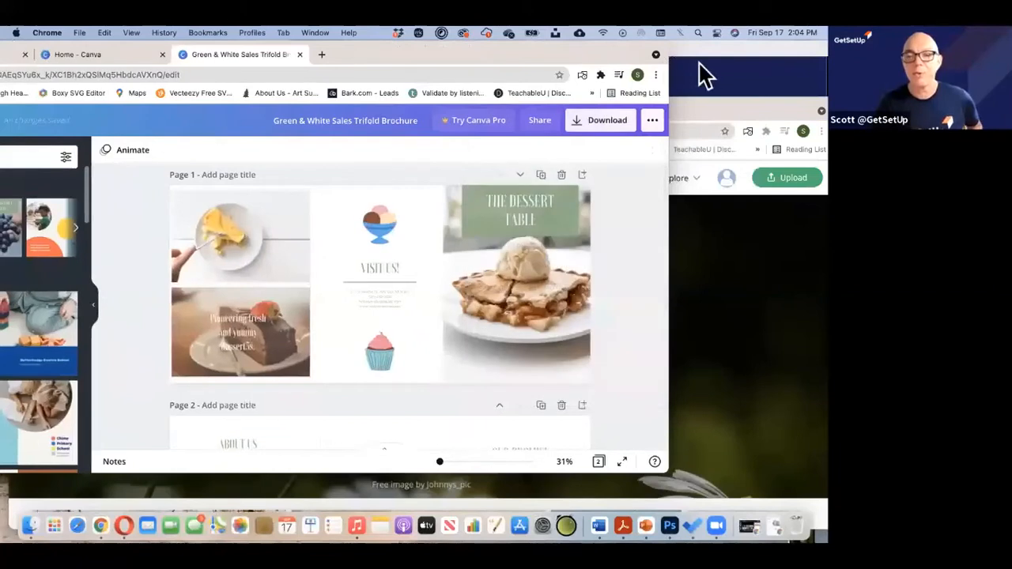
Open the brochure's publishing options and look through the sharing destinations and print products, from hoodies to yard signs
click(652, 125)
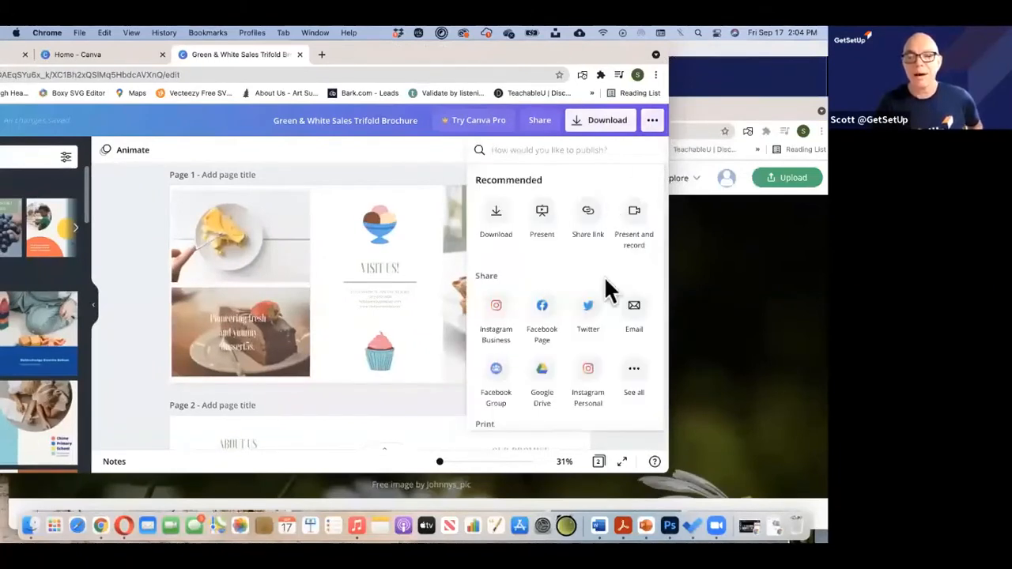
scroll(604, 276, down, 3)
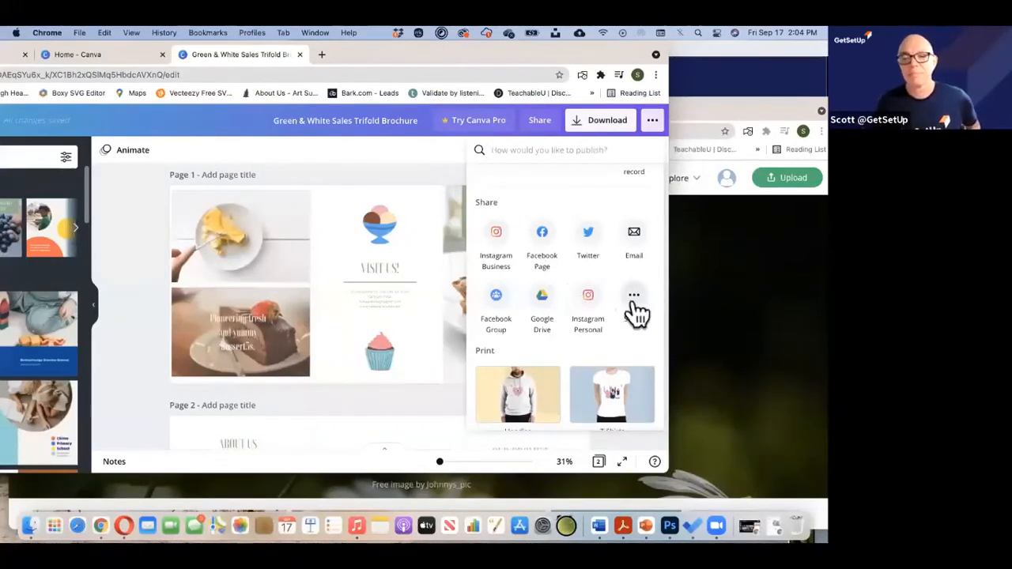
scroll(576, 323, down, 4)
scroll(577, 313, down, 5)
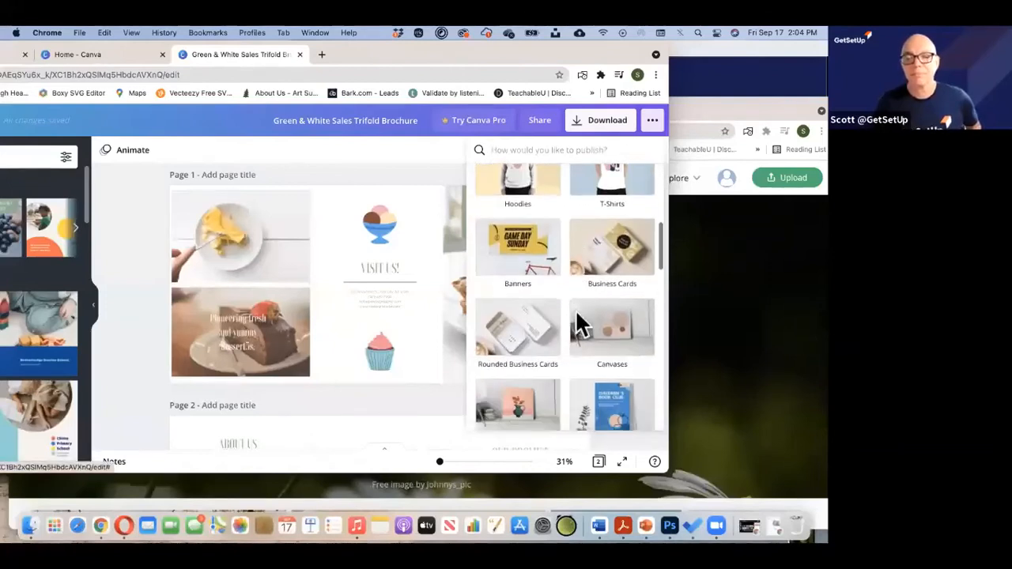
scroll(576, 311, down, 2)
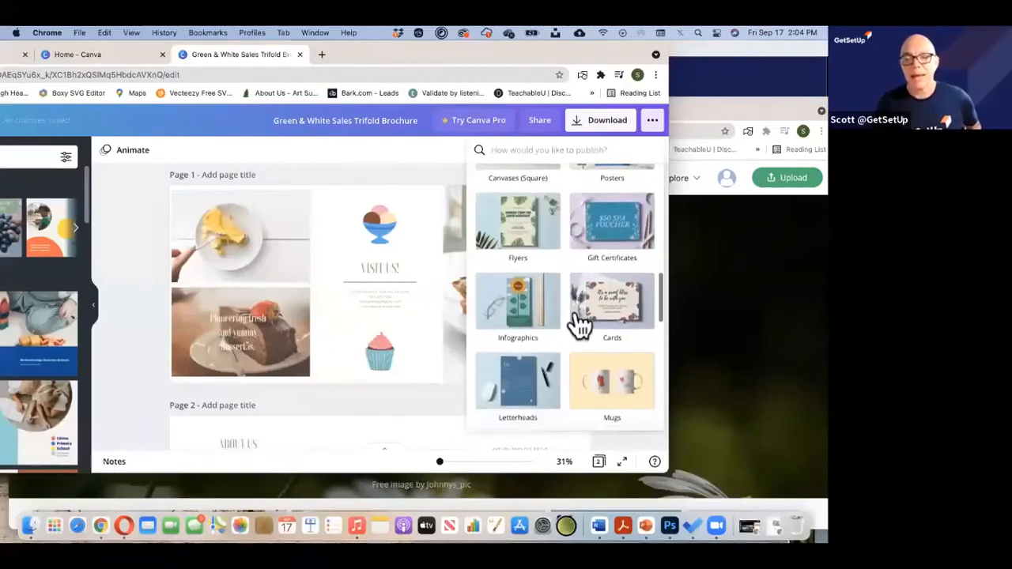
scroll(578, 316, down, 3)
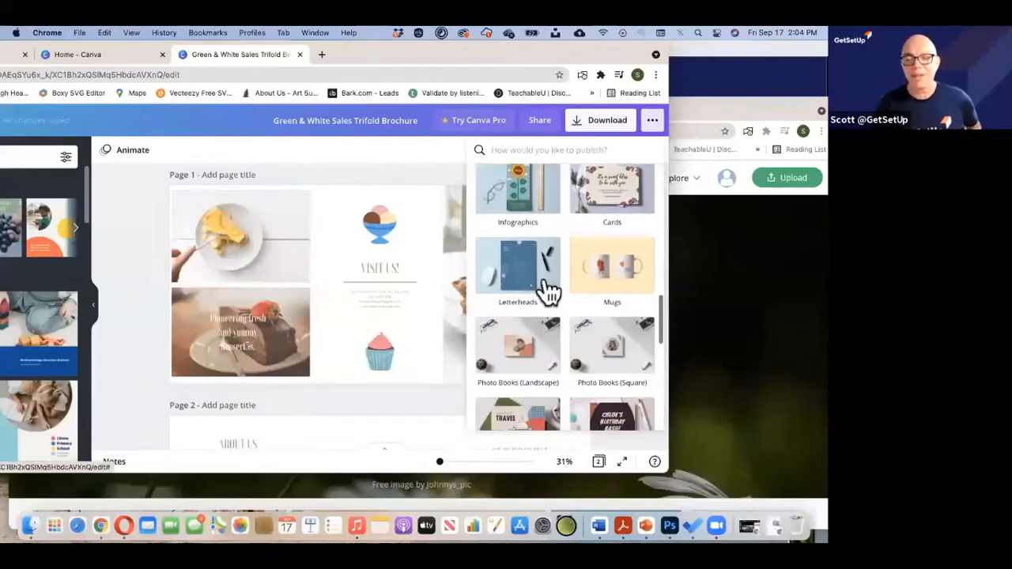
scroll(571, 363, down, 3)
scroll(574, 364, down, 3)
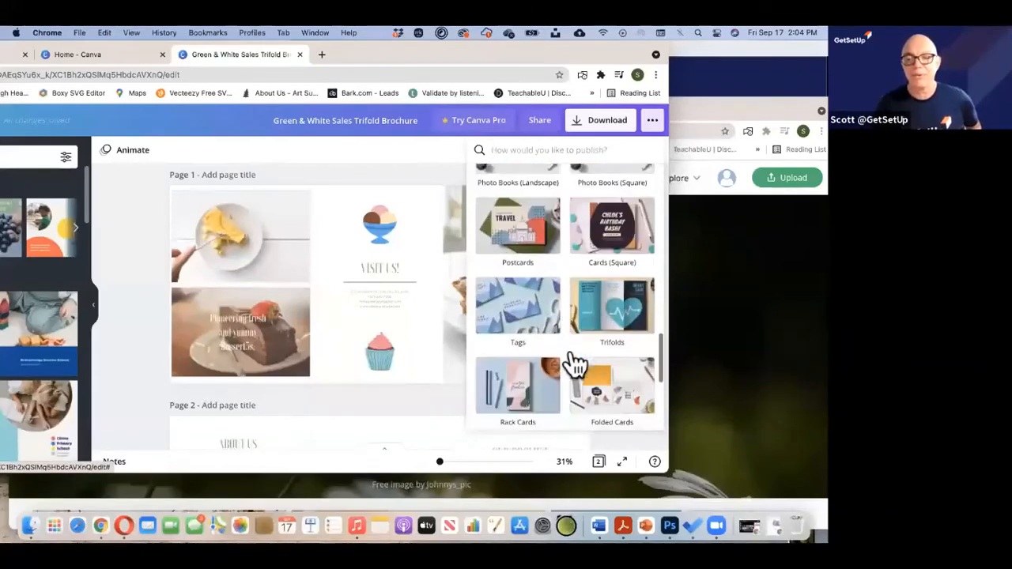
scroll(575, 364, up, 6)
scroll(575, 364, up, 6)
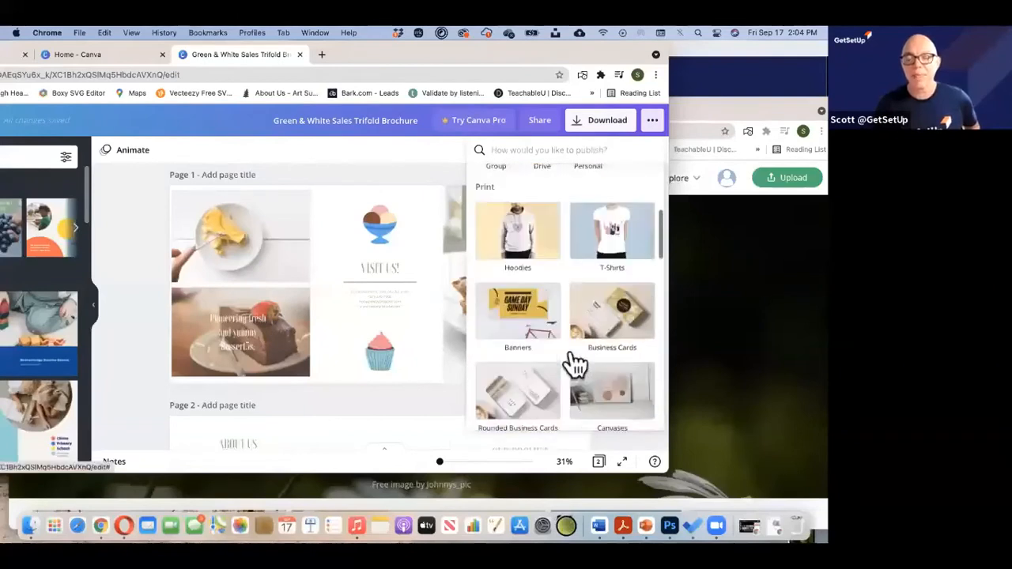
scroll(575, 362, down, 6)
scroll(571, 352, down, 2)
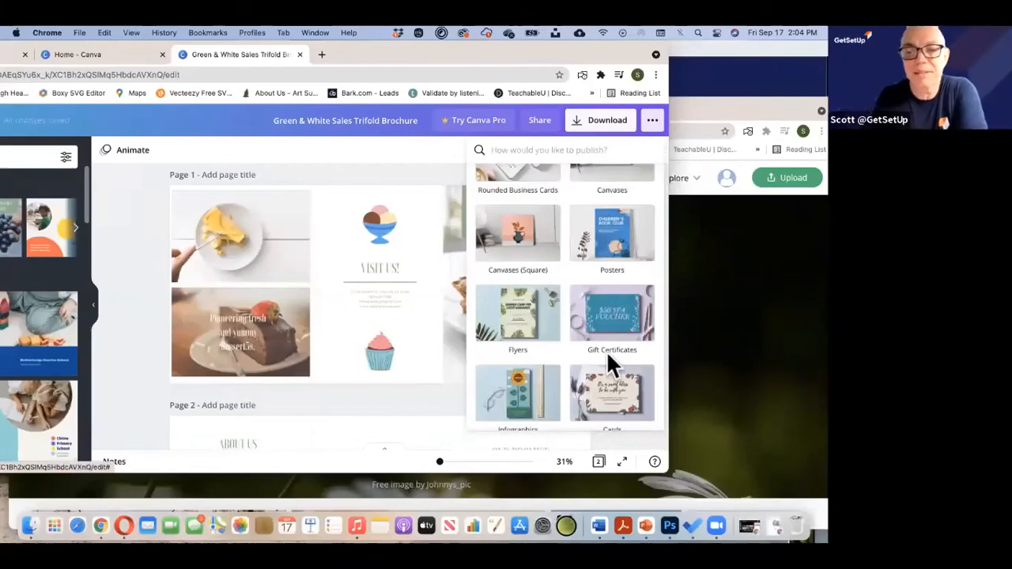
scroll(607, 356, down, 4)
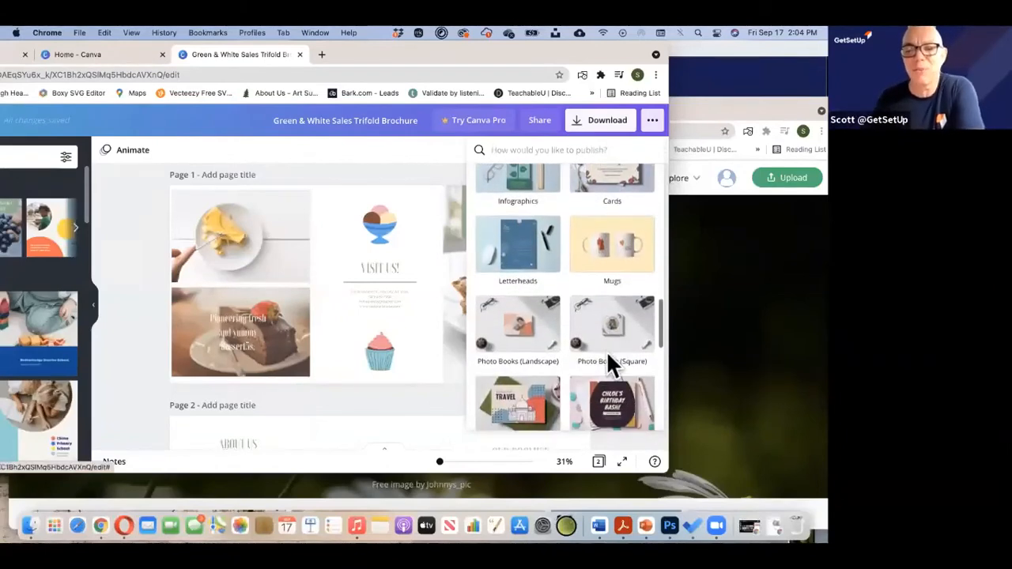
scroll(610, 365, down, 4)
scroll(611, 365, down, 5)
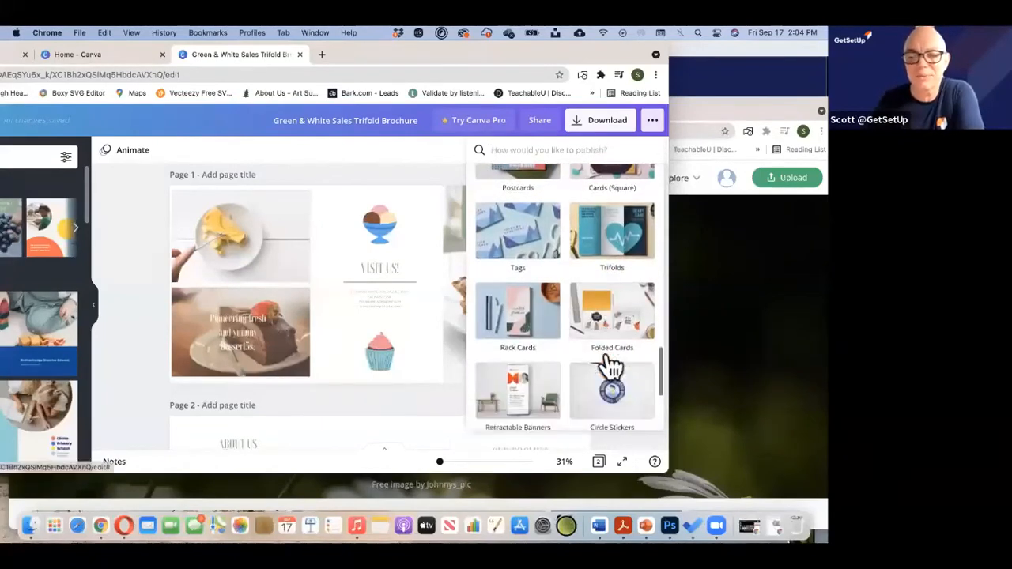
scroll(610, 365, up, 1)
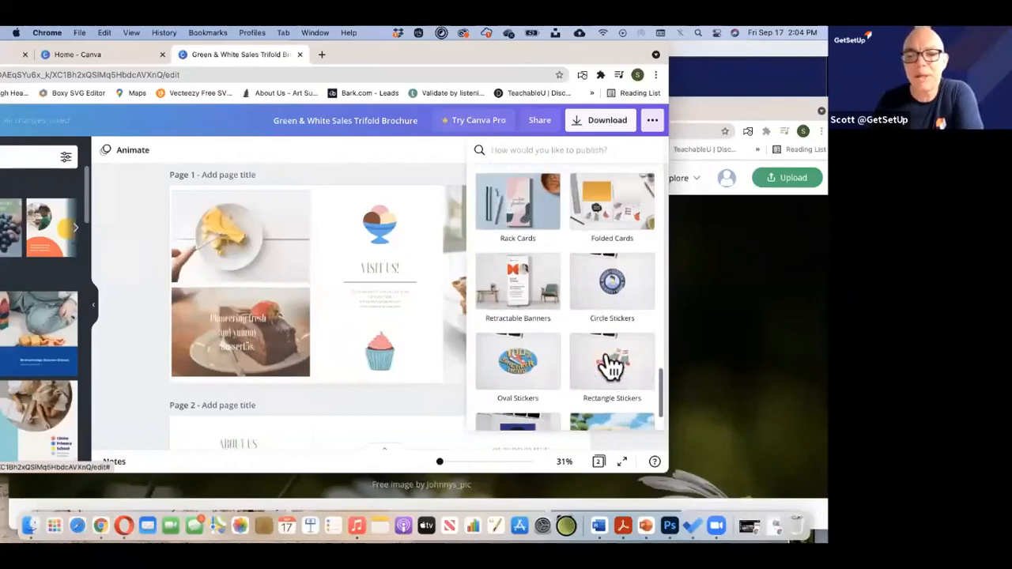
scroll(611, 359, up, 1)
scroll(637, 419, down, 2)
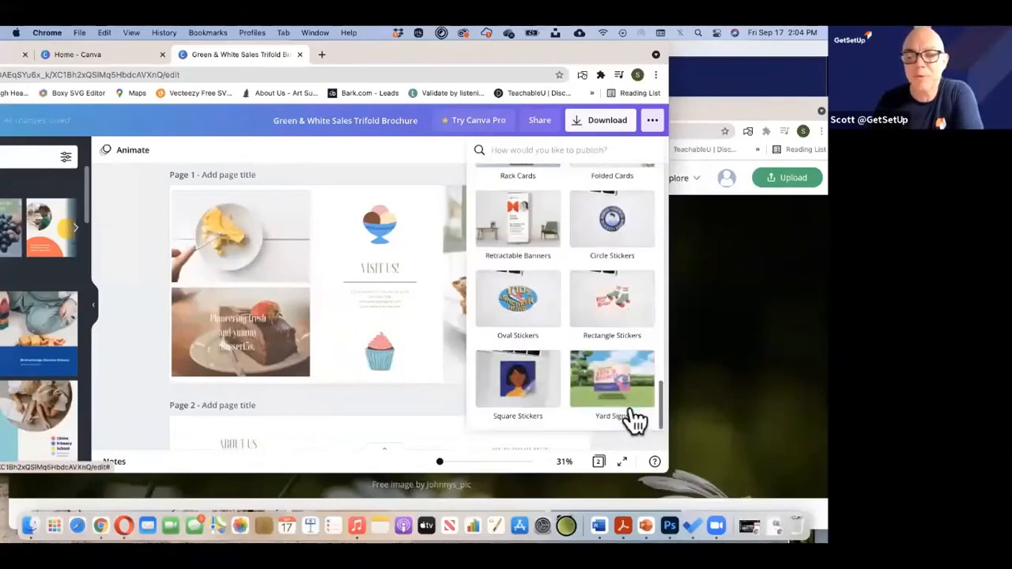
Look back through the print products in the publishing options, from yard signs up to banners and business cards
scroll(623, 339, up, 2)
scroll(624, 354, up, 3)
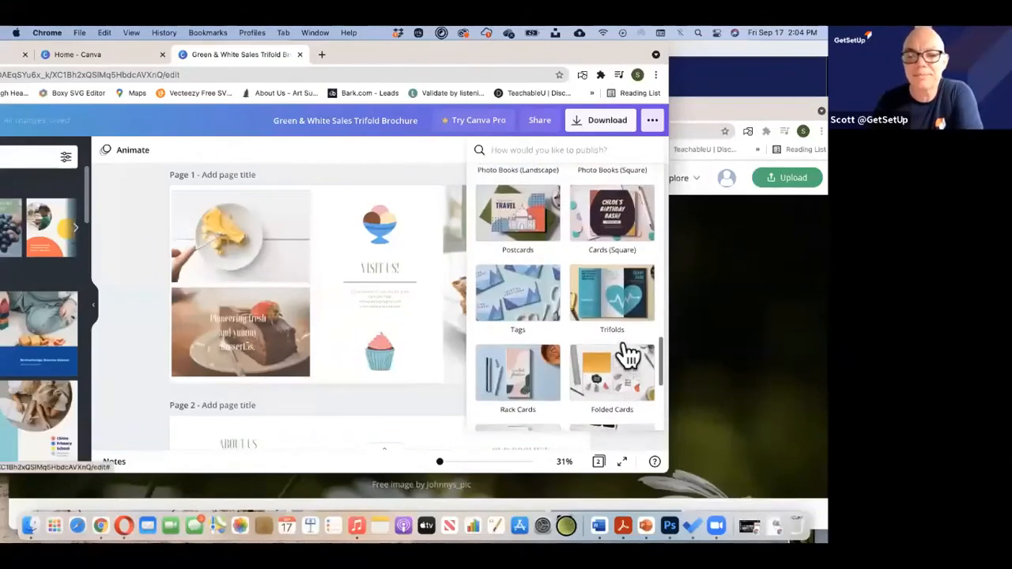
scroll(629, 358, up, 1)
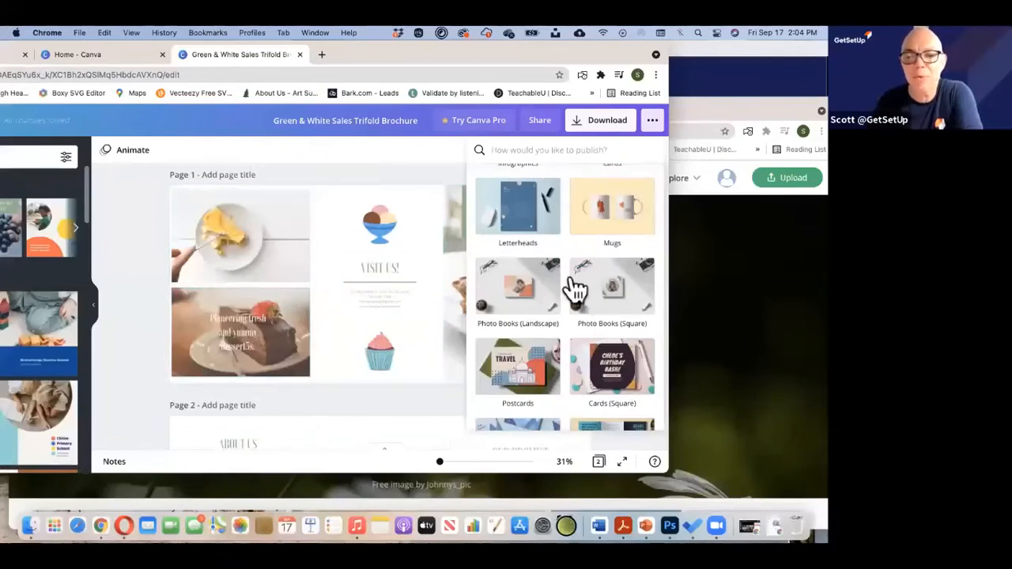
scroll(574, 290, up, 4)
scroll(574, 289, up, 3)
scroll(574, 289, up, 1)
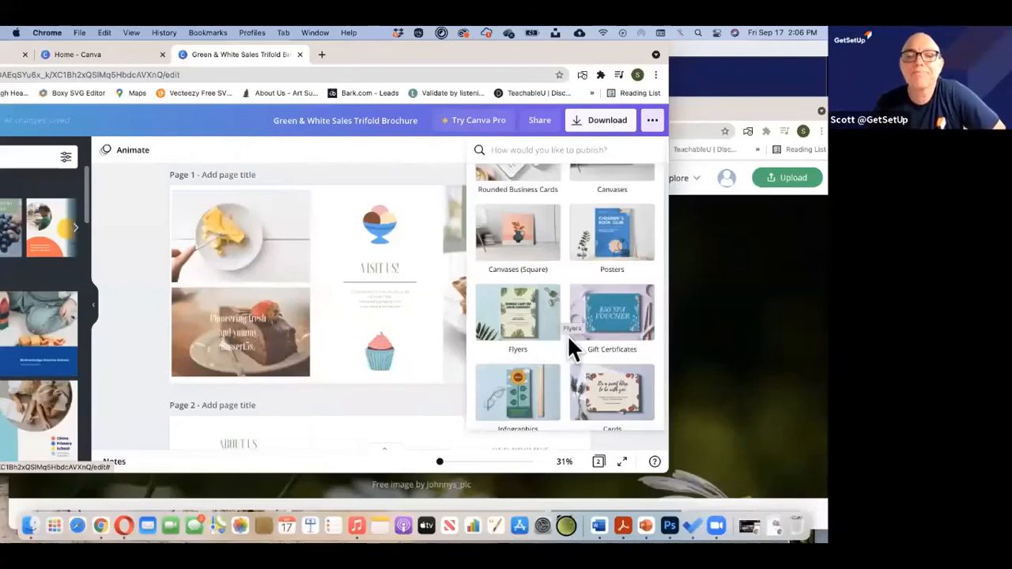
scroll(567, 335, up, 3)
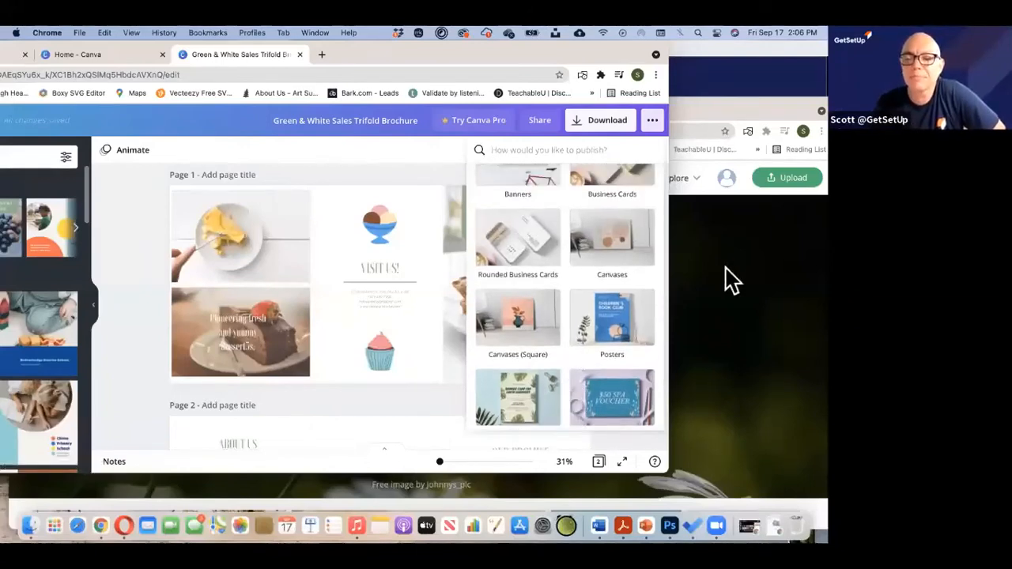
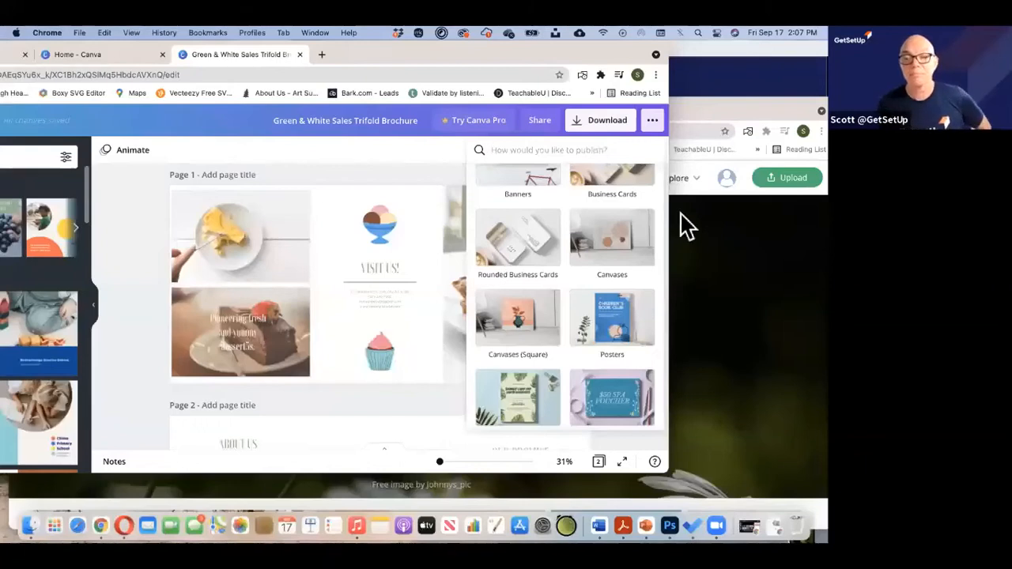
Bring the whole editor window into view and browse the uploaded images for a dessert-related picture
drag(637, 52, 770, 51)
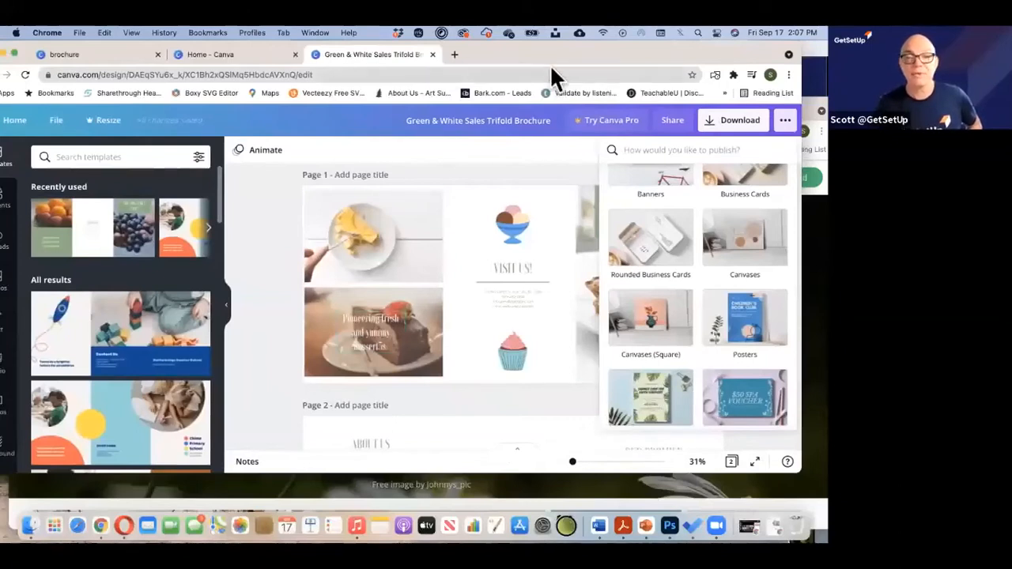
drag(566, 53, 579, 54)
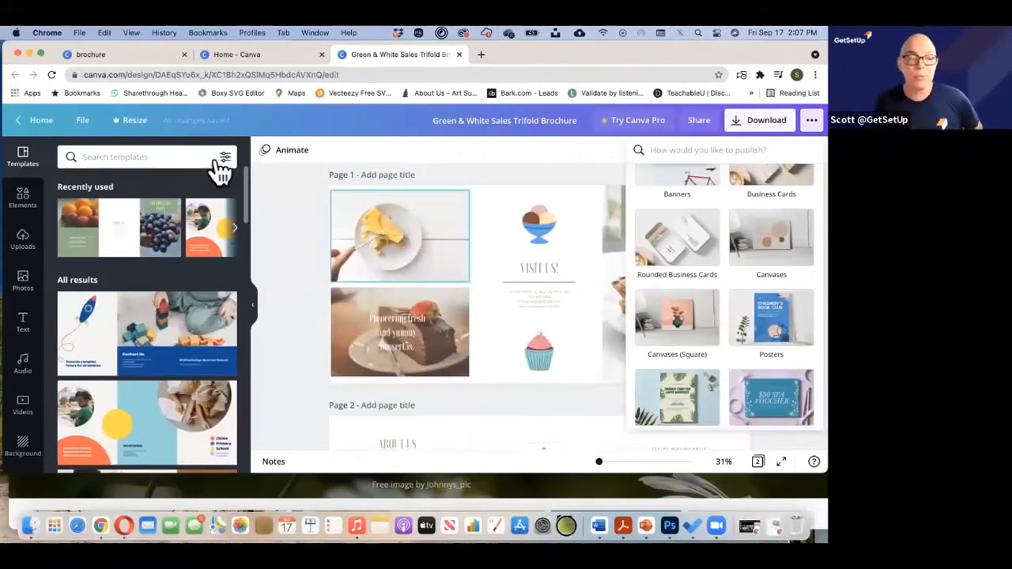
click(25, 239)
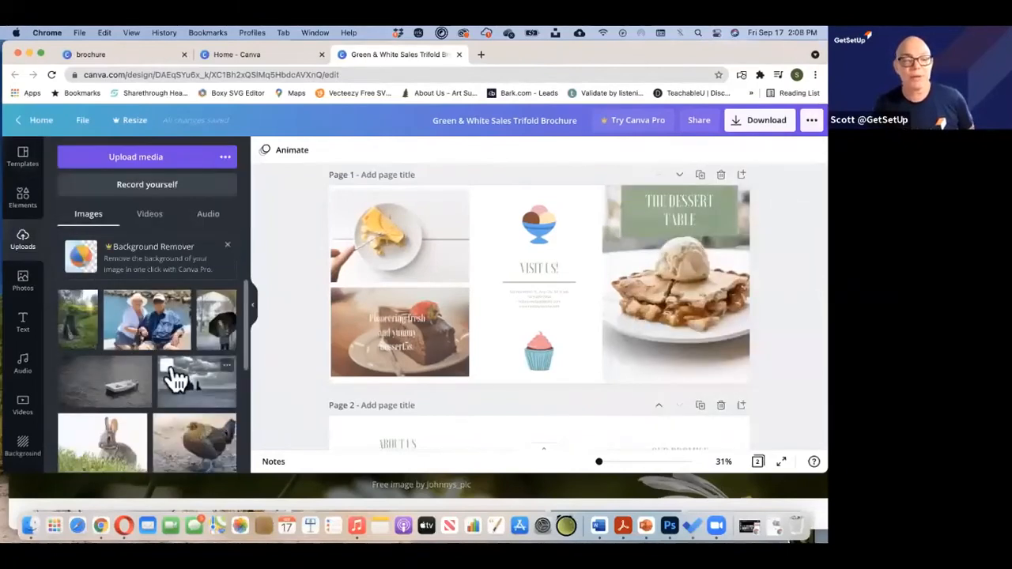
scroll(175, 380, down, 10)
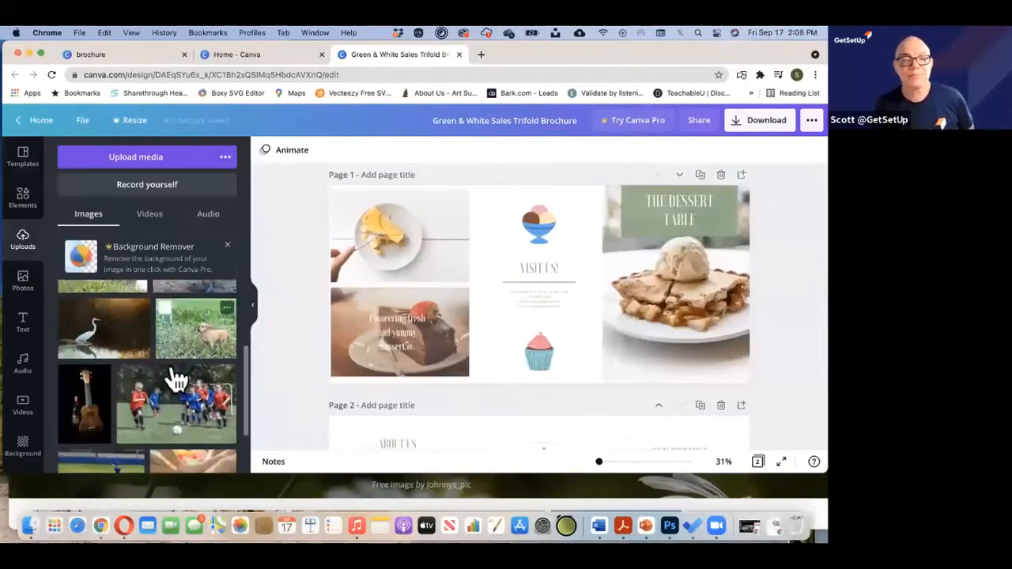
scroll(175, 379, down, 10)
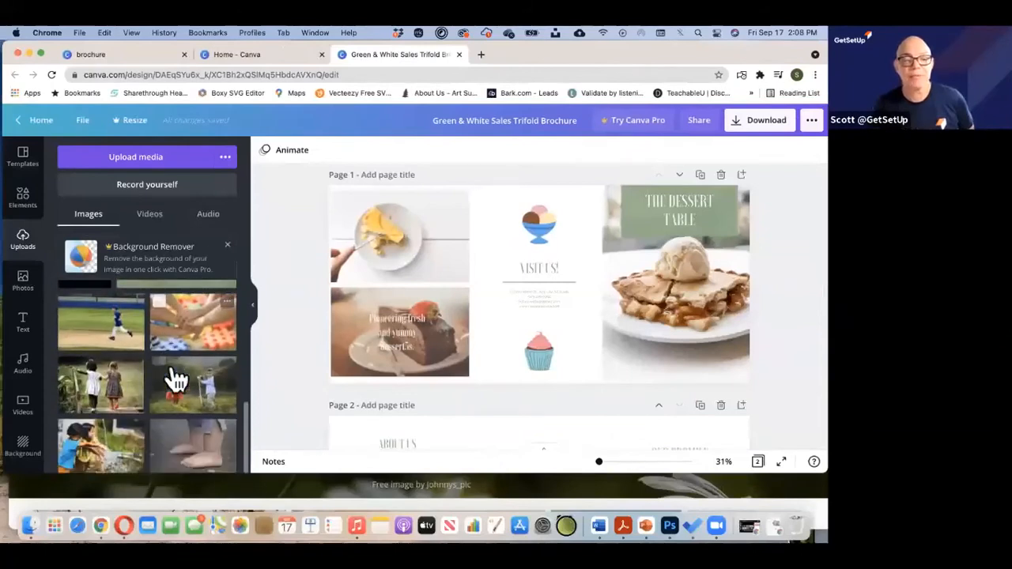
scroll(176, 379, down, 10)
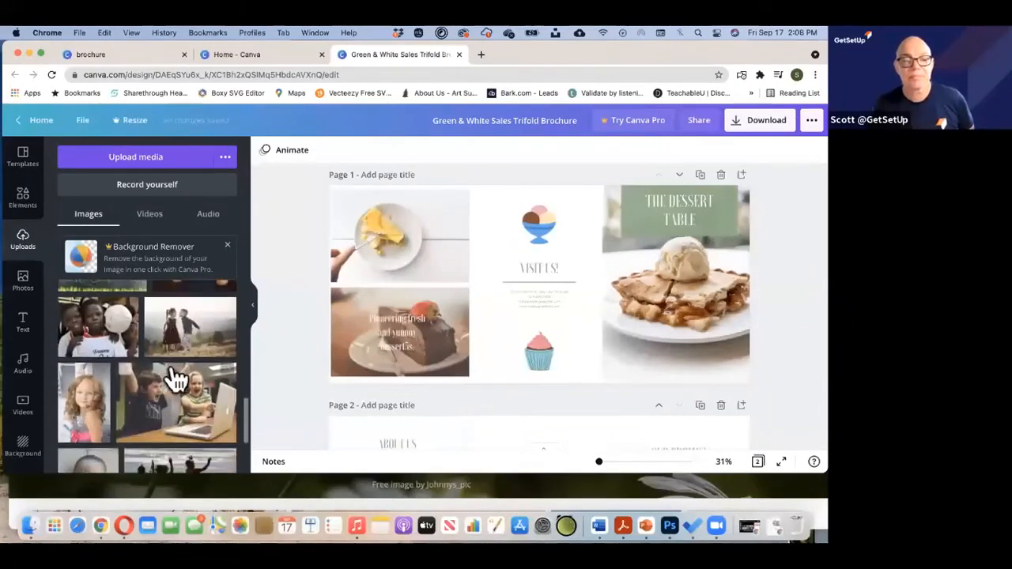
scroll(175, 379, down, 10)
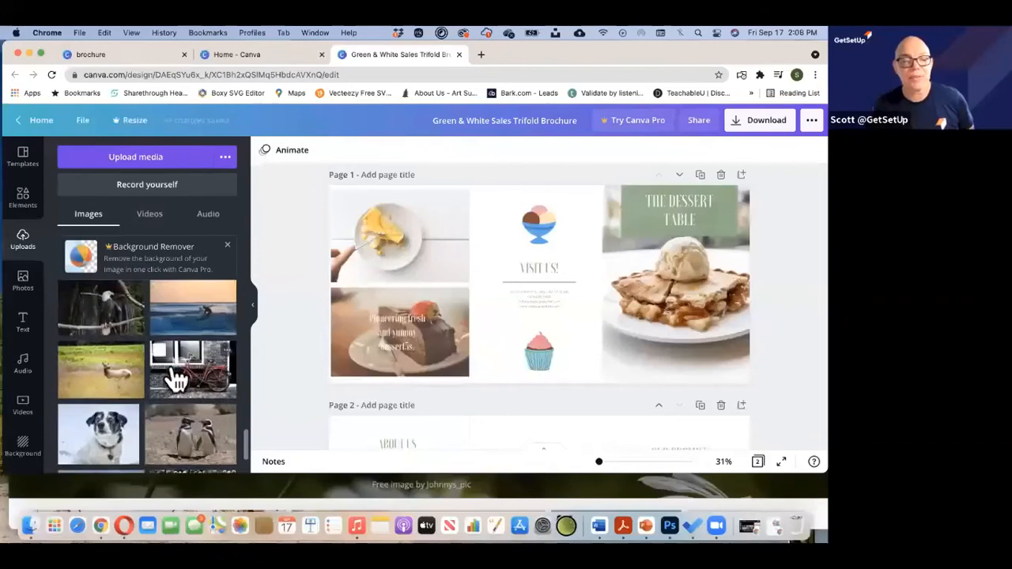
scroll(176, 379, down, 8)
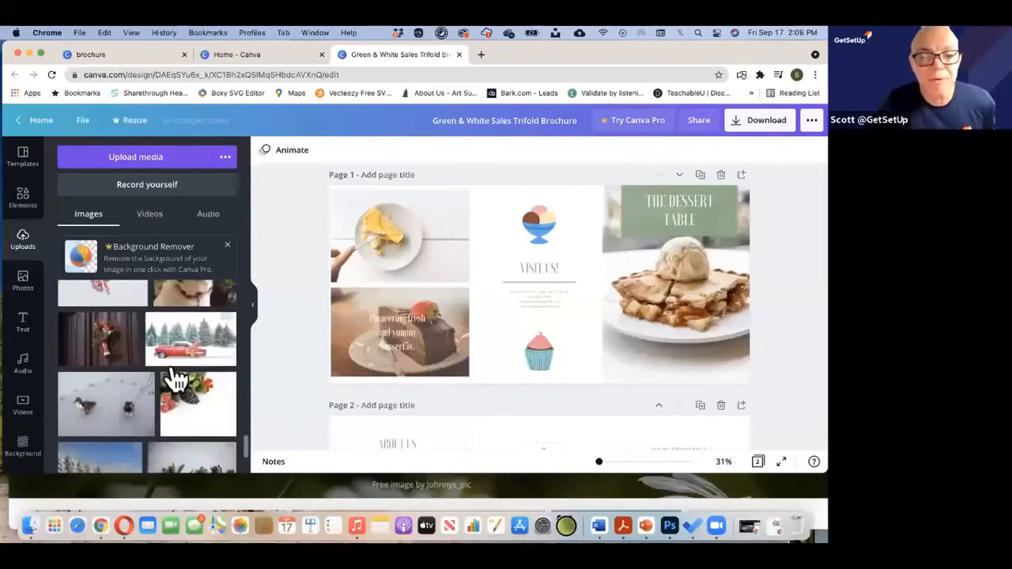
scroll(175, 379, down, 4)
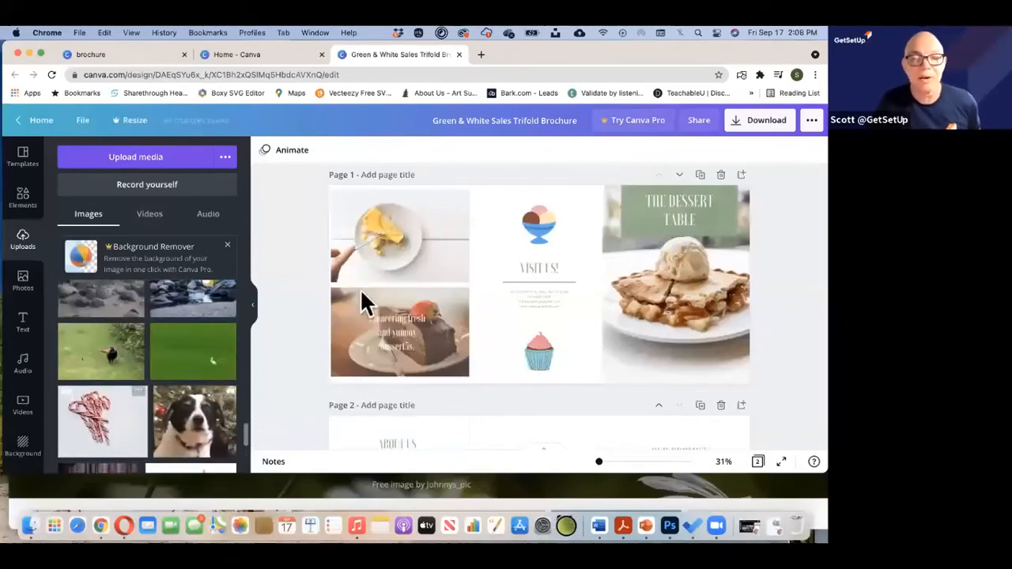
Replace the yellow dessert photo on page 1 with the uploaded candy cane image, scaled to fit above the chocolate cake photo
click(385, 219)
key(Delete)
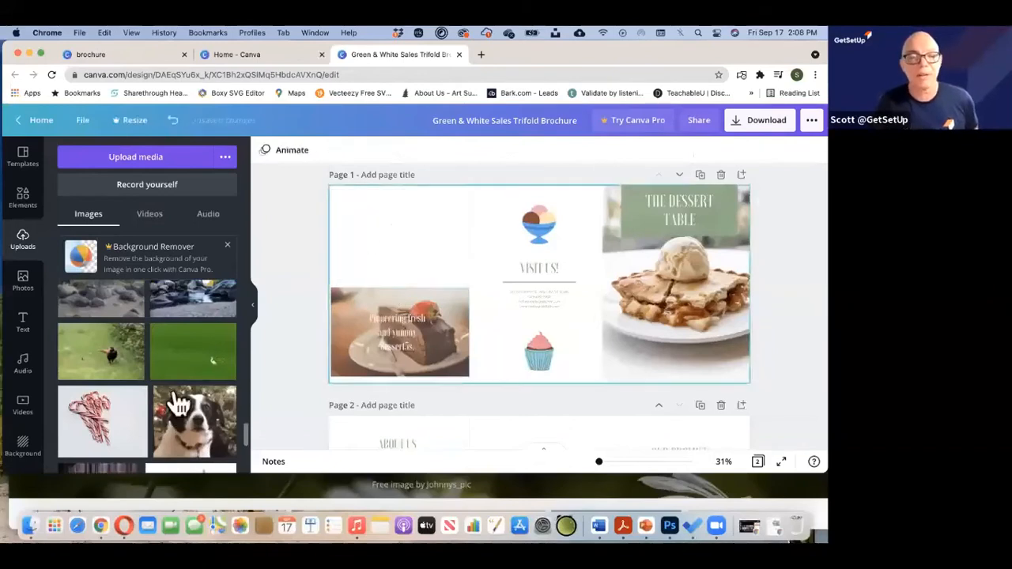
click(94, 440)
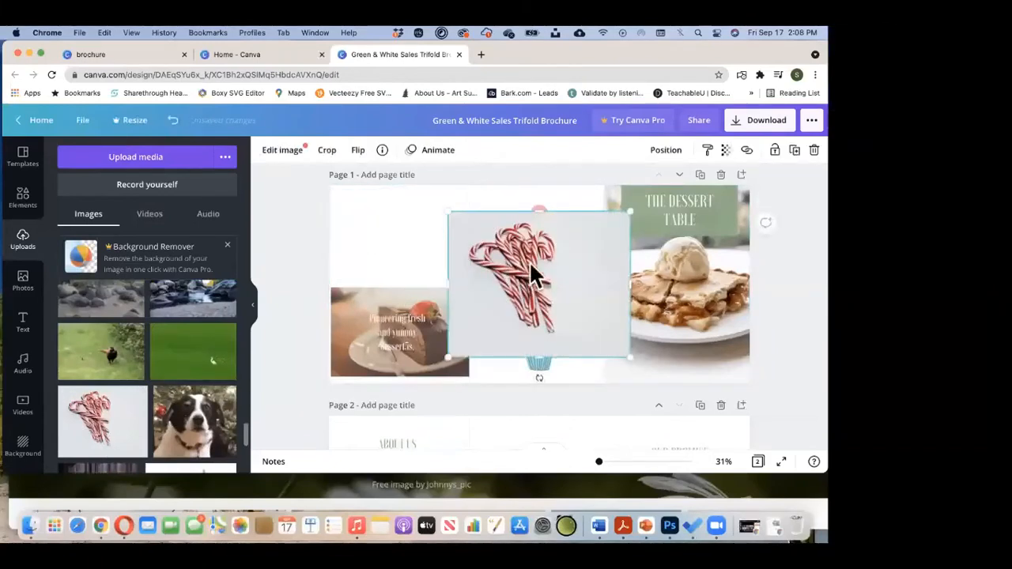
drag(528, 259, 395, 219)
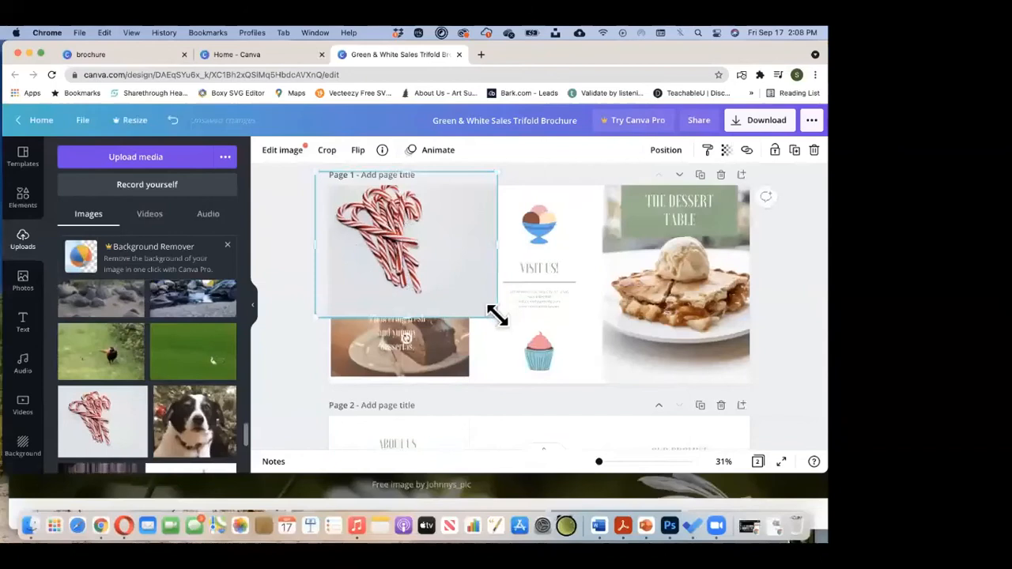
mouse_move(442, 251)
mouse_down()
mouse_move(420, 226)
mouse_move(445, 248)
mouse_move(452, 273)
mouse_move(440, 257)
mouse_up()
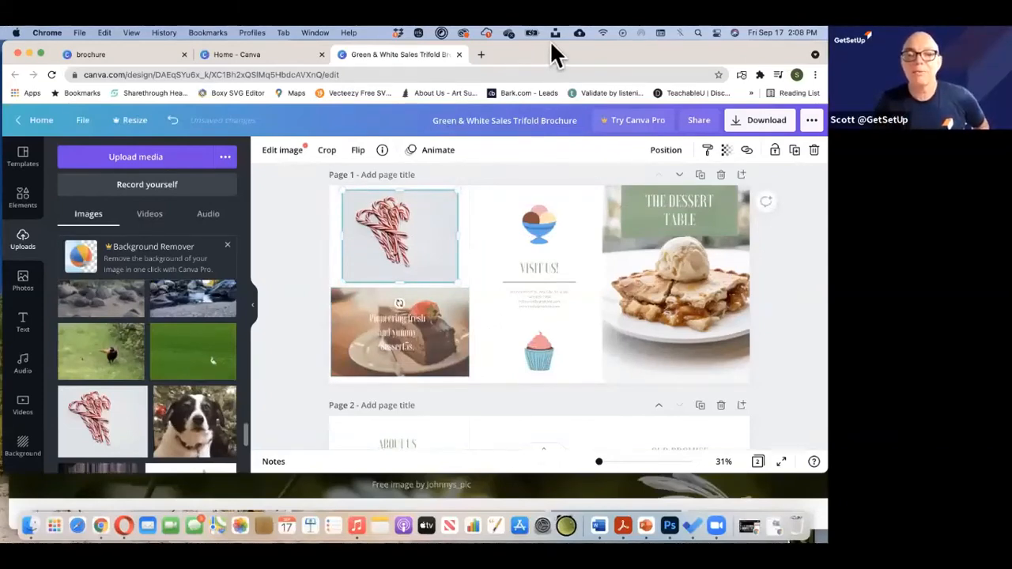
Close the Pixabay browser window and return to the trifold brochure design
click(658, 74)
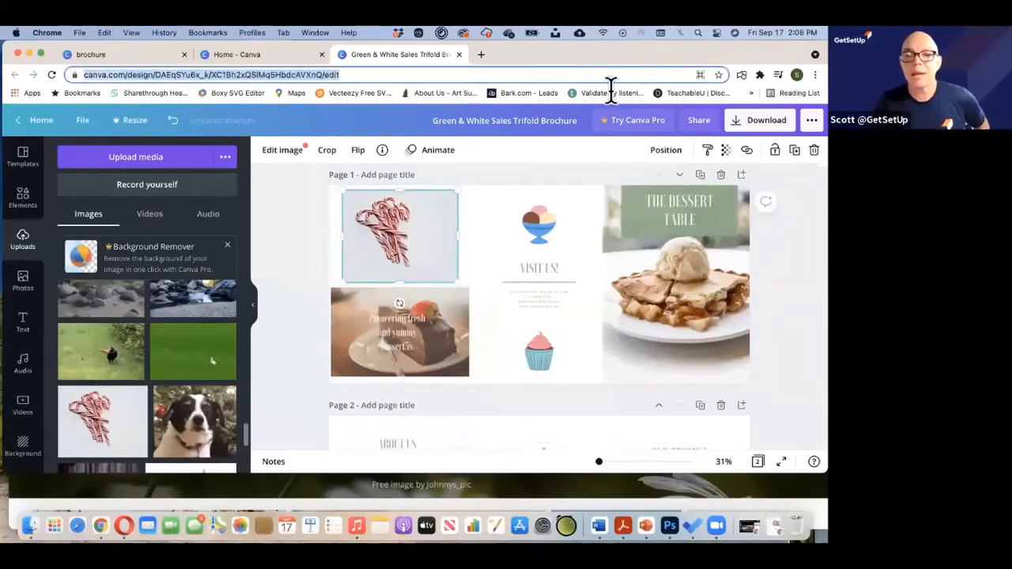
click(135, 57)
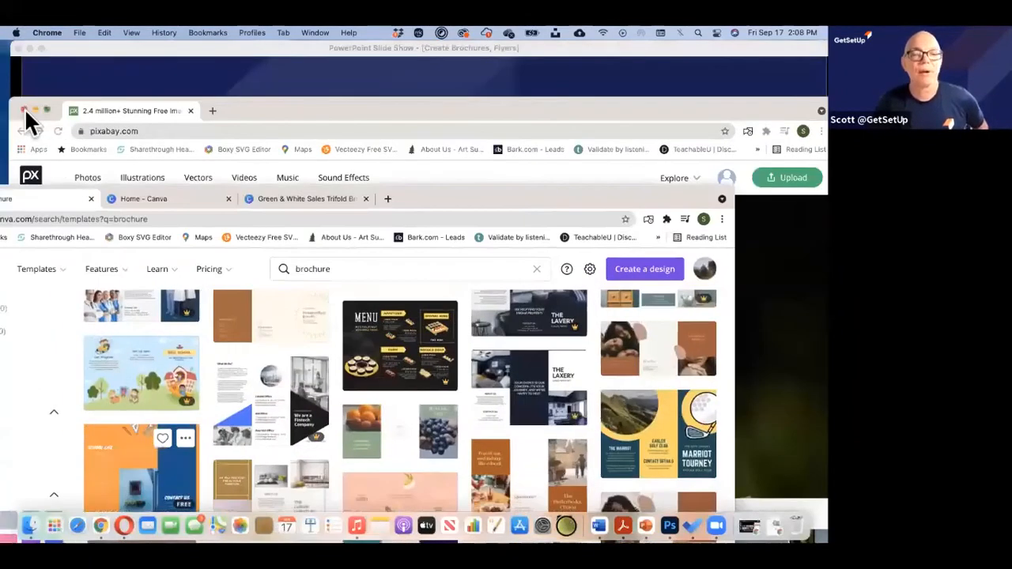
click(24, 109)
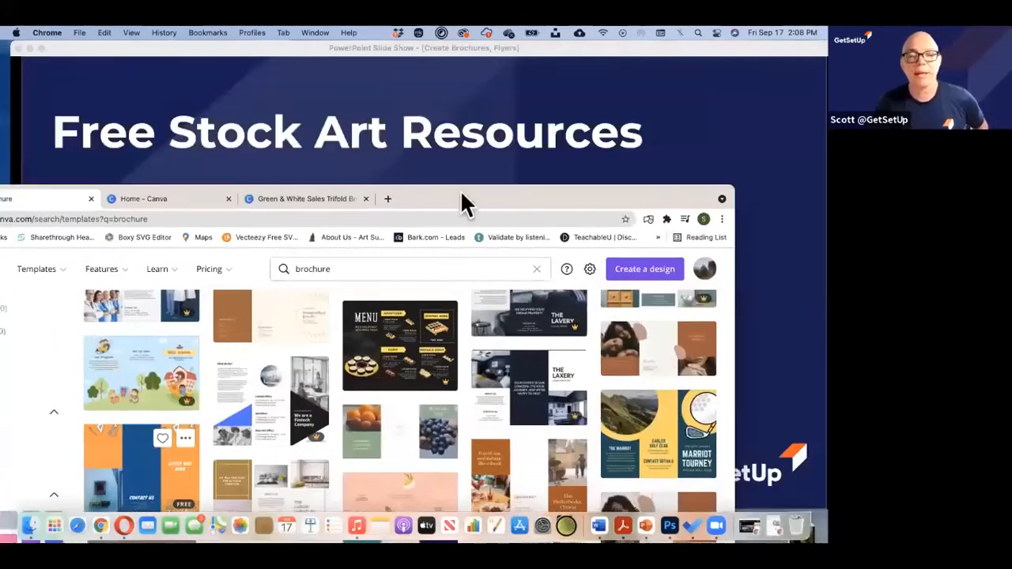
click(196, 204)
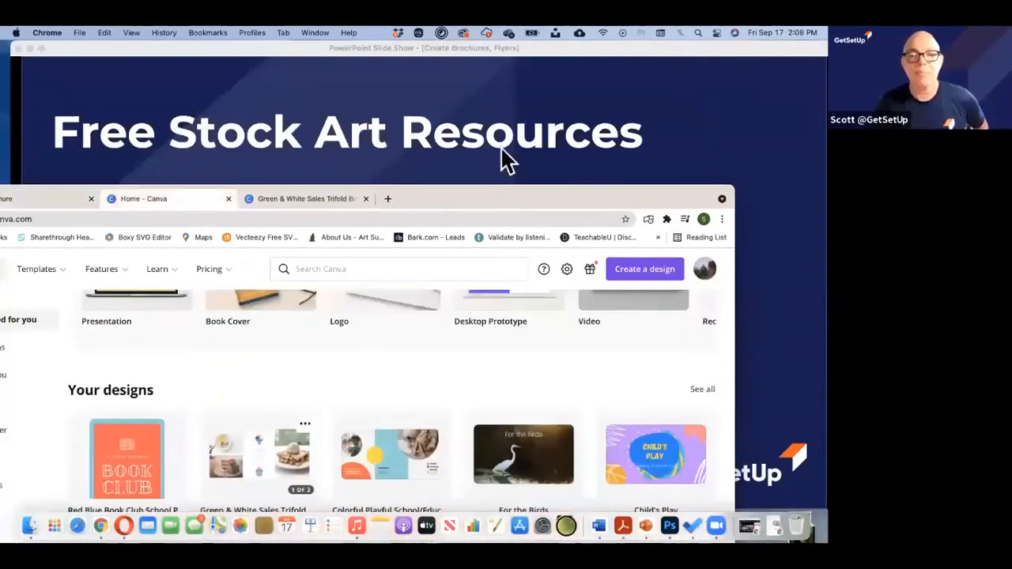
drag(502, 149, 602, 109)
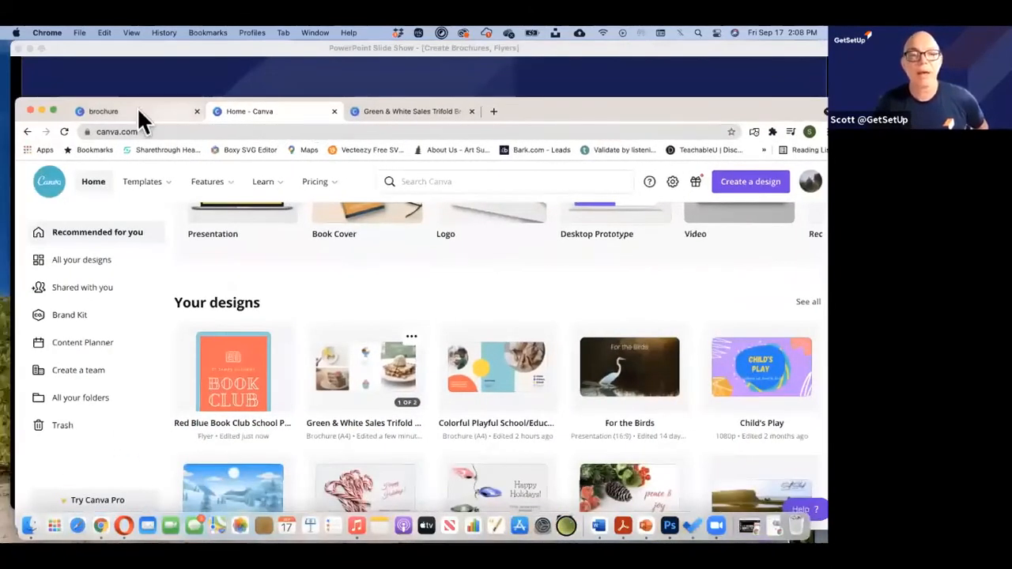
click(139, 113)
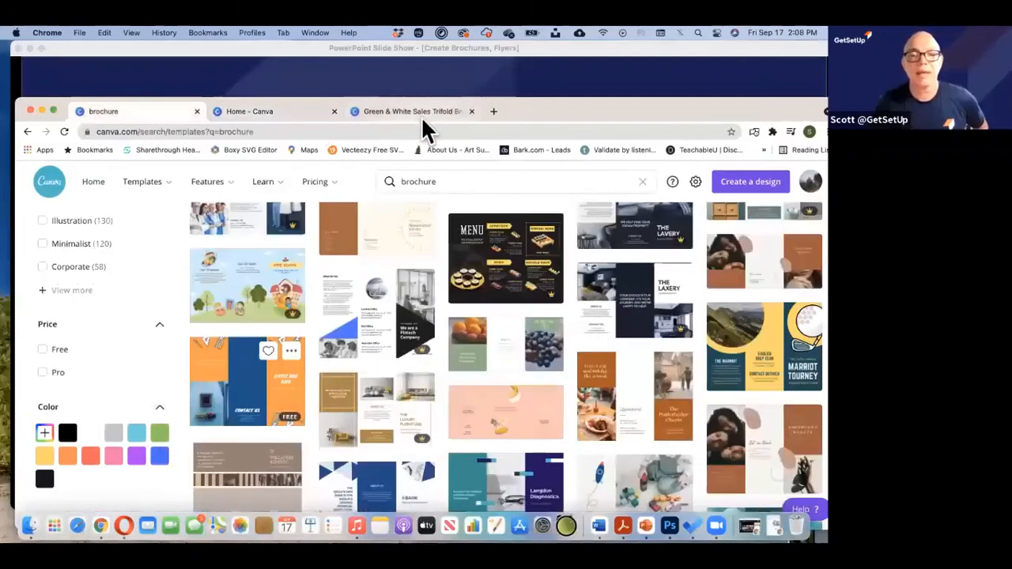
click(422, 117)
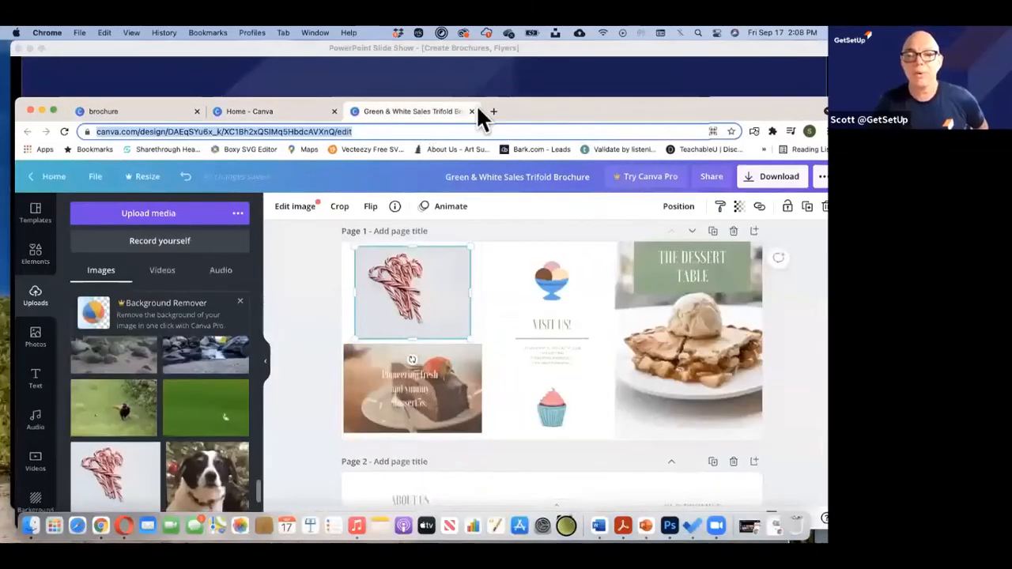
Open the candy cane image's editing options, look through the adjustments, filters, mockups, frames and effects, and deselect the image
drag(601, 119, 476, 106)
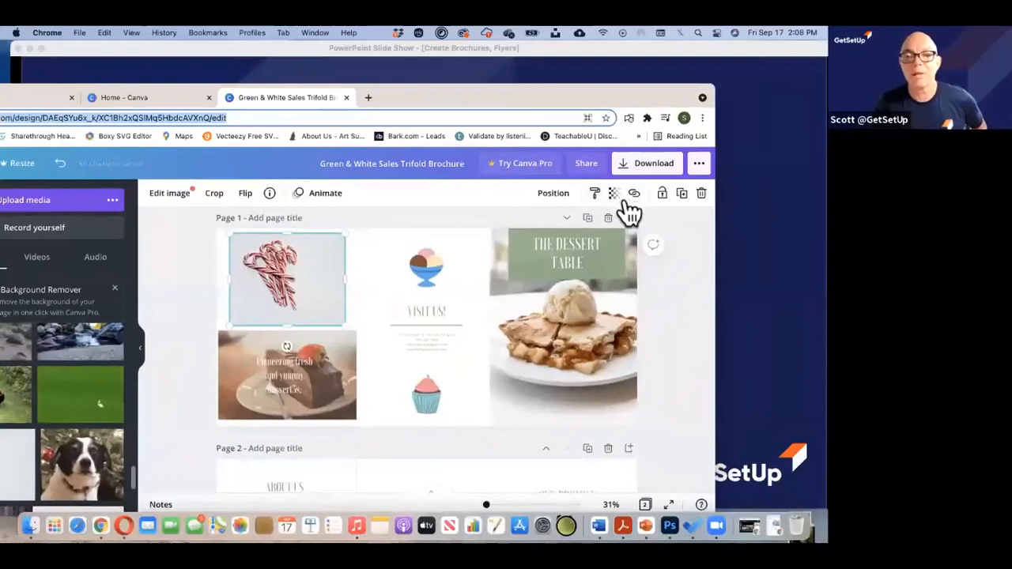
click(304, 273)
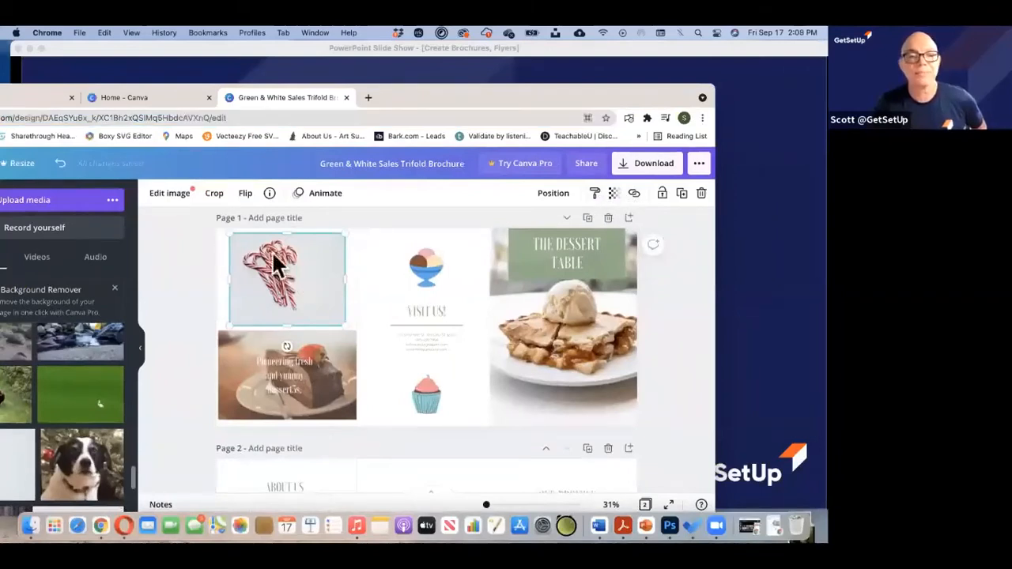
click(172, 196)
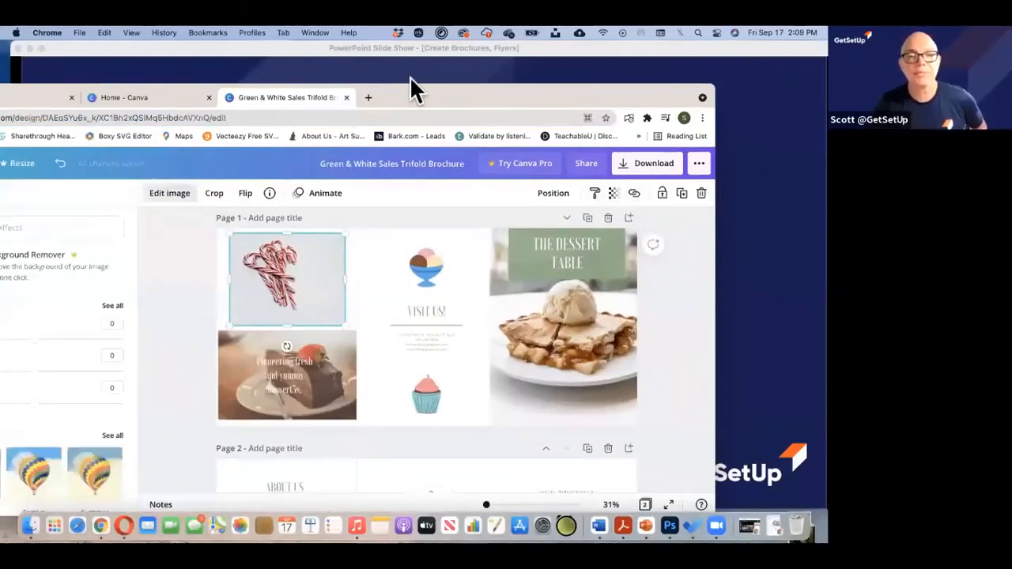
drag(425, 106, 547, 73)
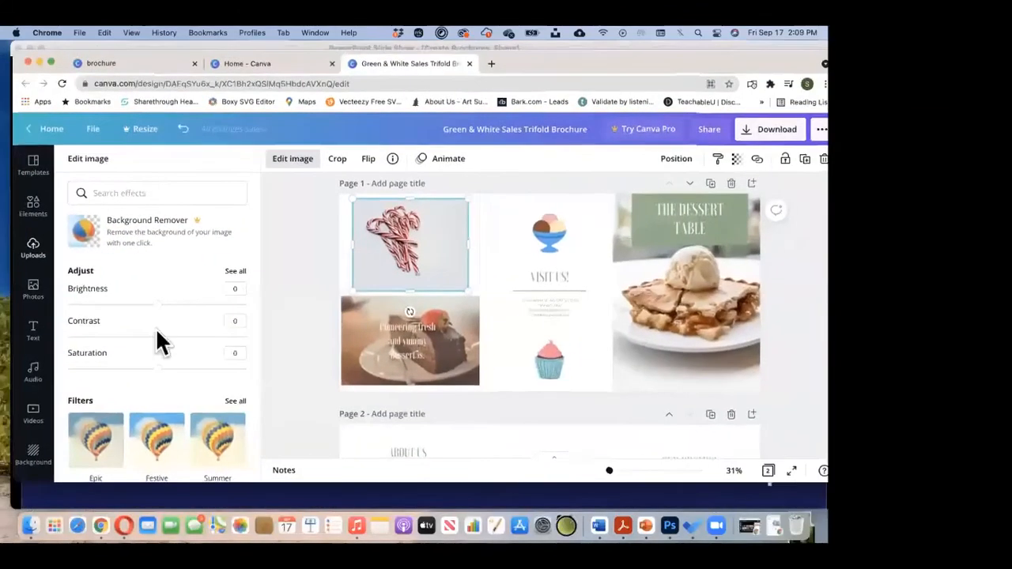
scroll(158, 341, down, 1)
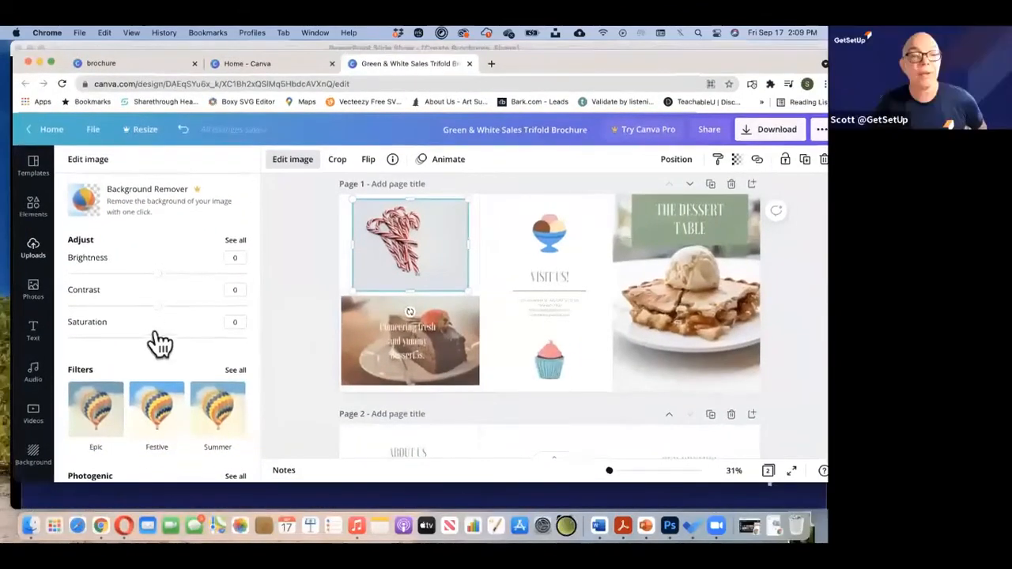
scroll(159, 342, up, 1)
scroll(158, 342, down, 2)
scroll(156, 332, down, 4)
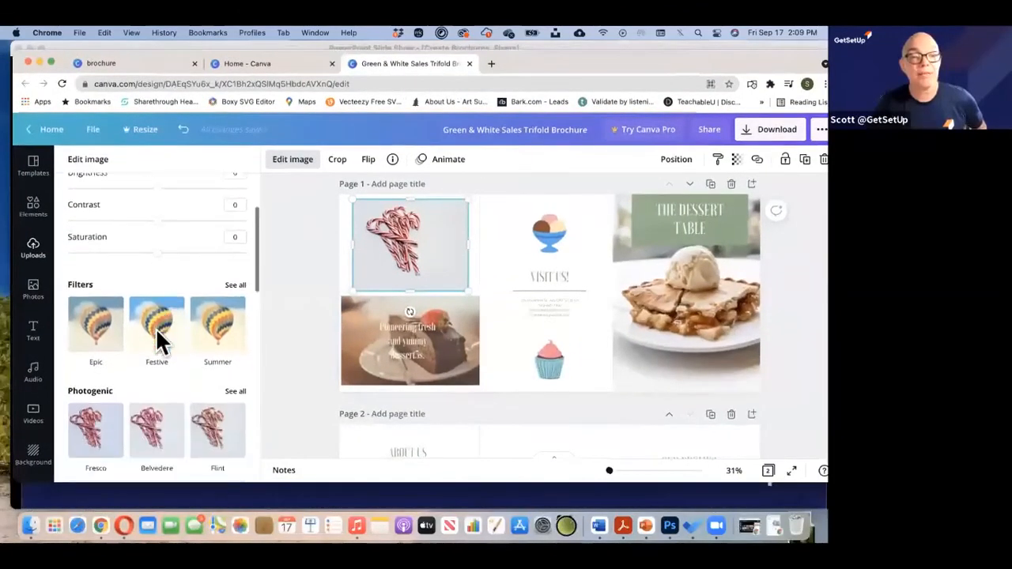
scroll(158, 338, down, 12)
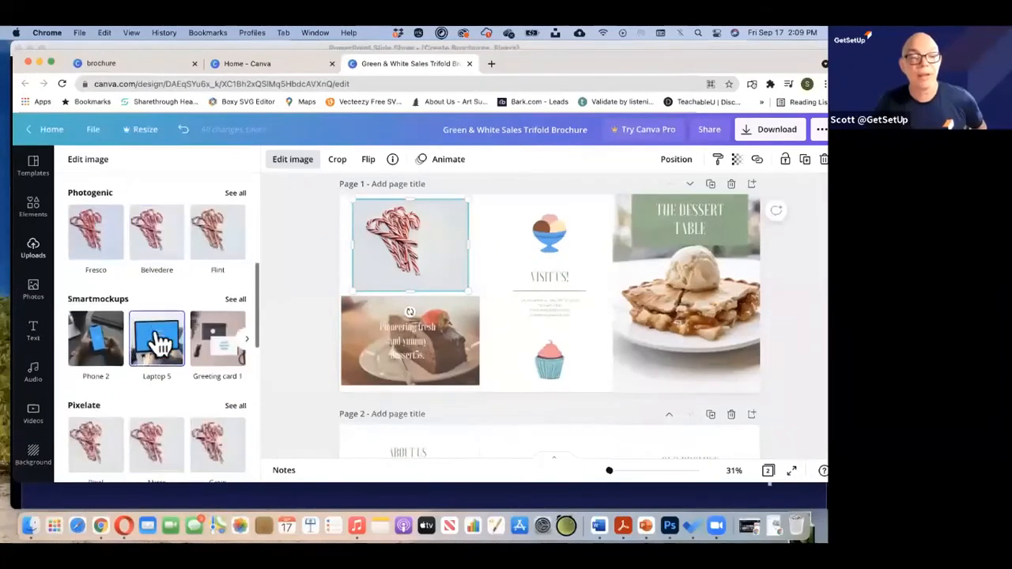
scroll(156, 332, down, 2)
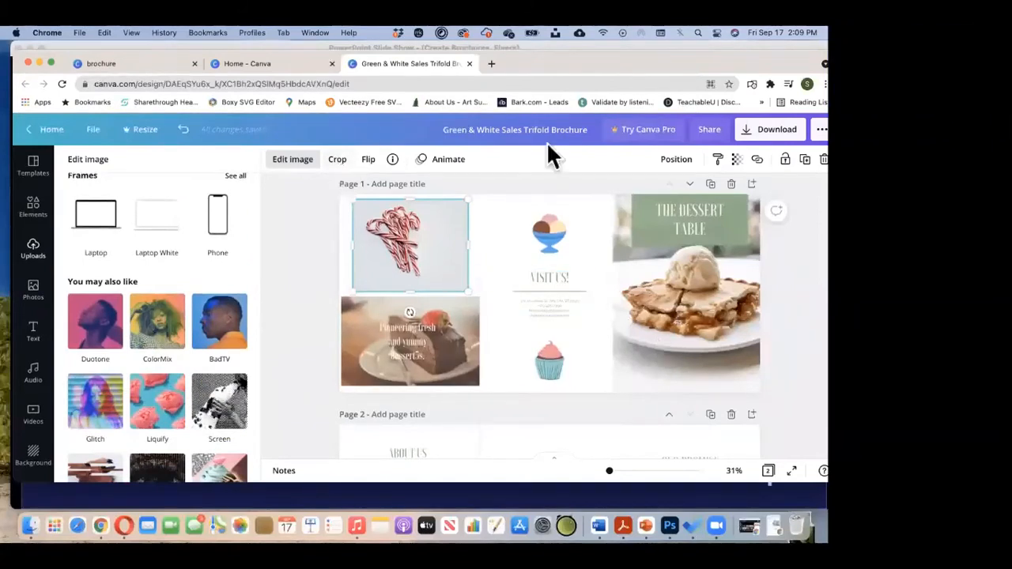
drag(601, 59, 506, 59)
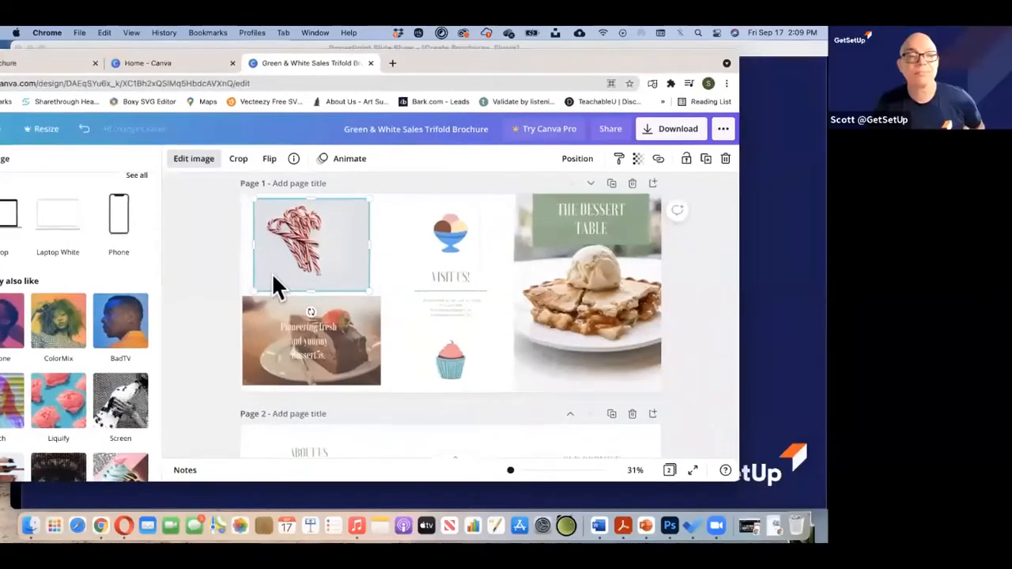
click(241, 254)
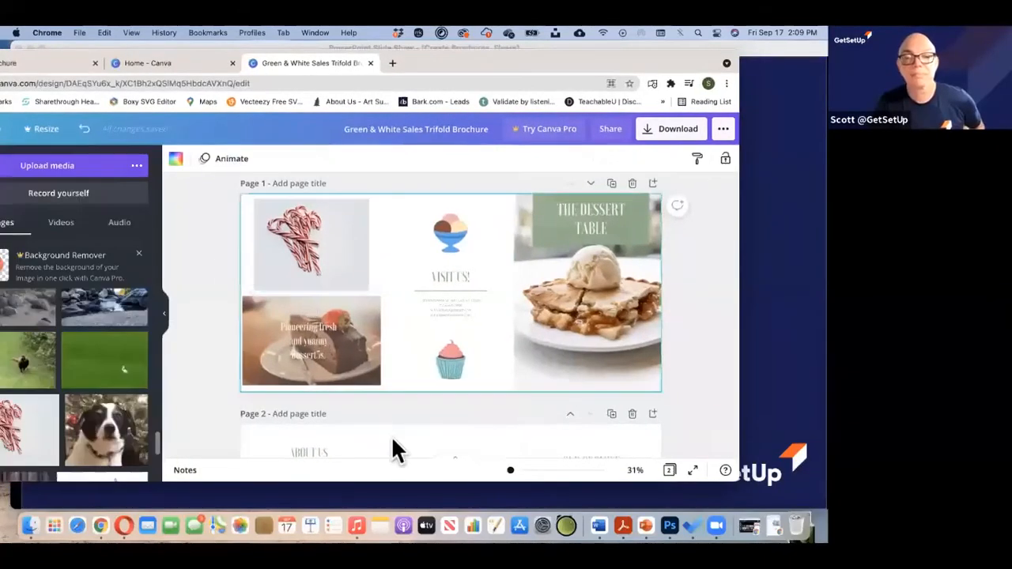
Crop both sides of the chocolate cake photo on page 1 to match the candy cane image's width, and reposition the picture within the crop
scroll(493, 438, down, 5)
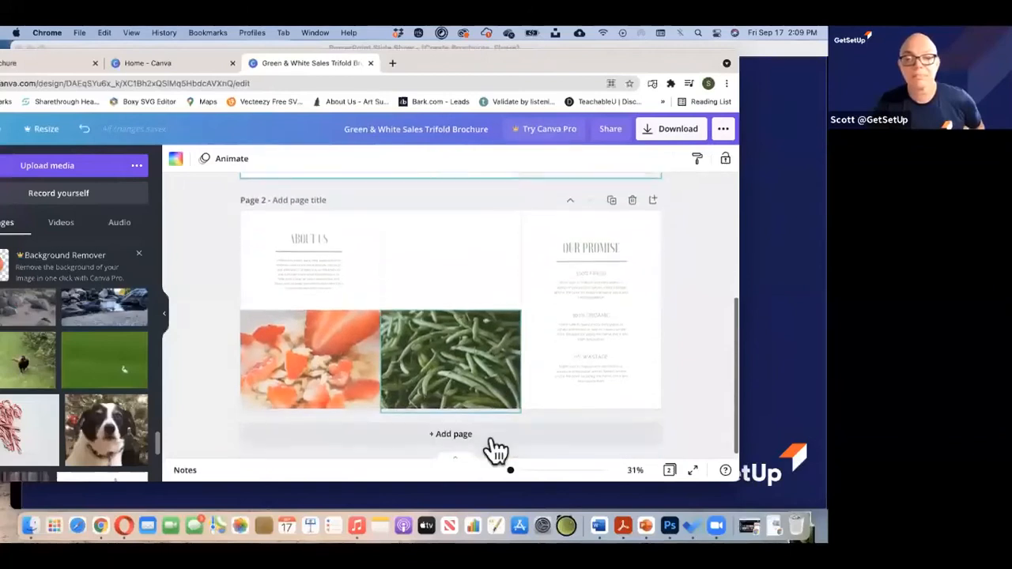
scroll(481, 335, up, 5)
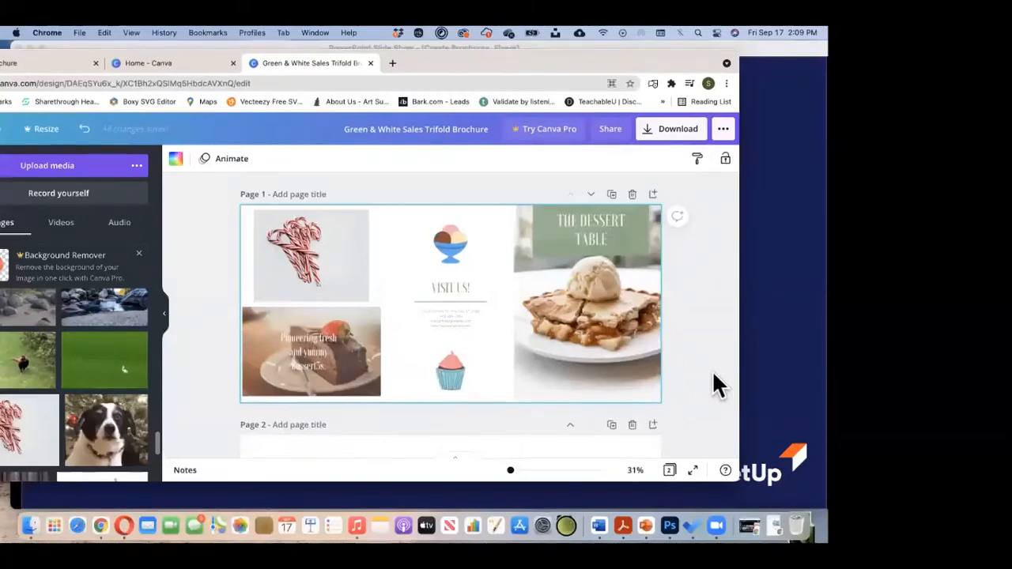
click(361, 322)
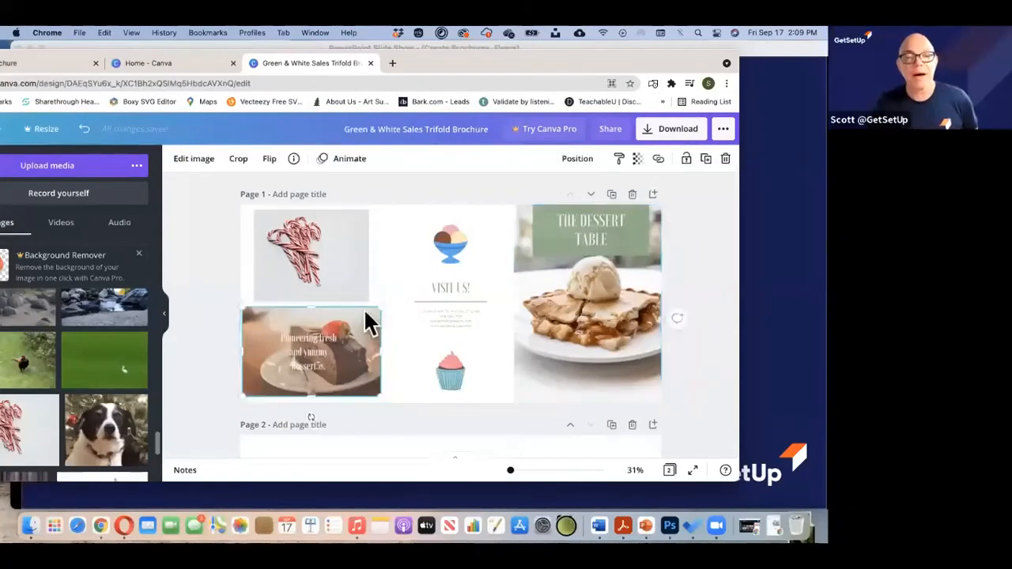
click(238, 161)
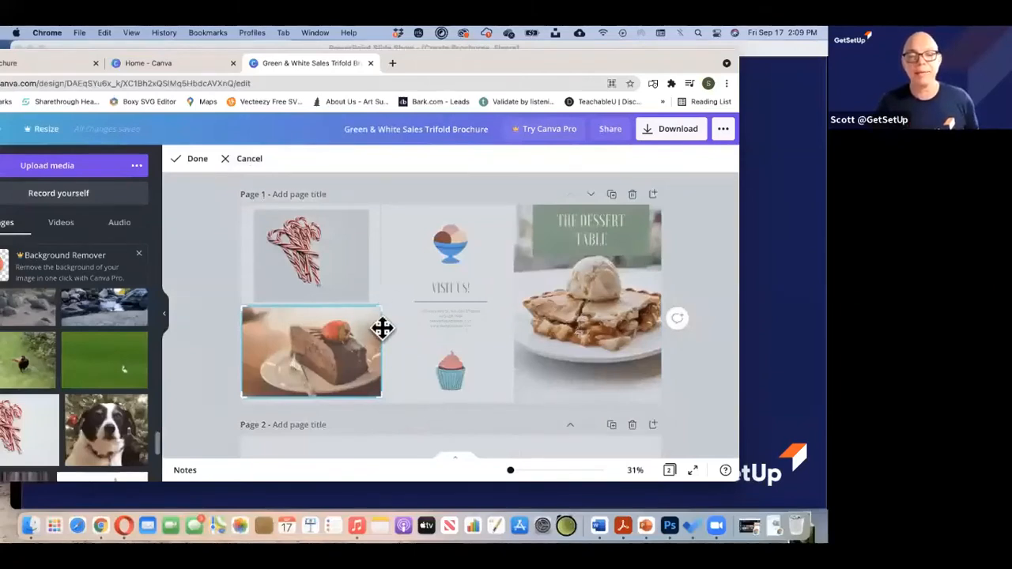
drag(380, 305, 368, 307)
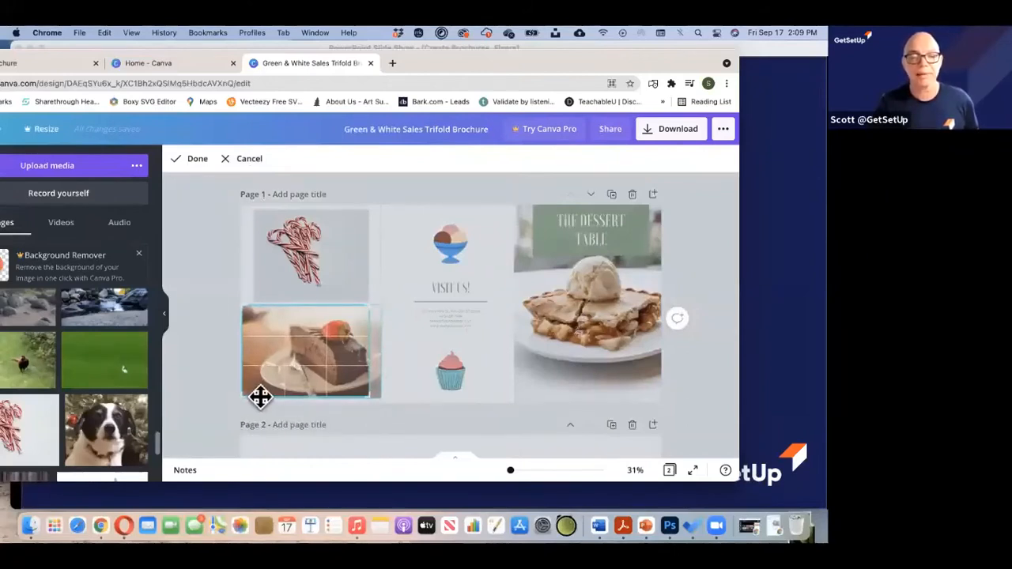
drag(245, 393, 253, 395)
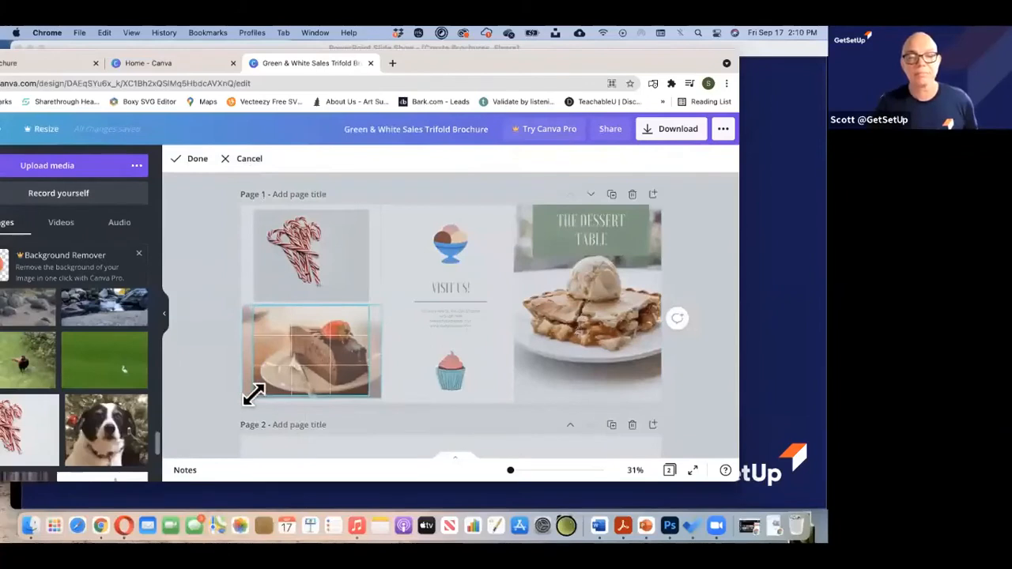
mouse_move(318, 361)
mouse_down()
mouse_move(296, 352)
mouse_move(332, 355)
mouse_move(317, 345)
mouse_up()
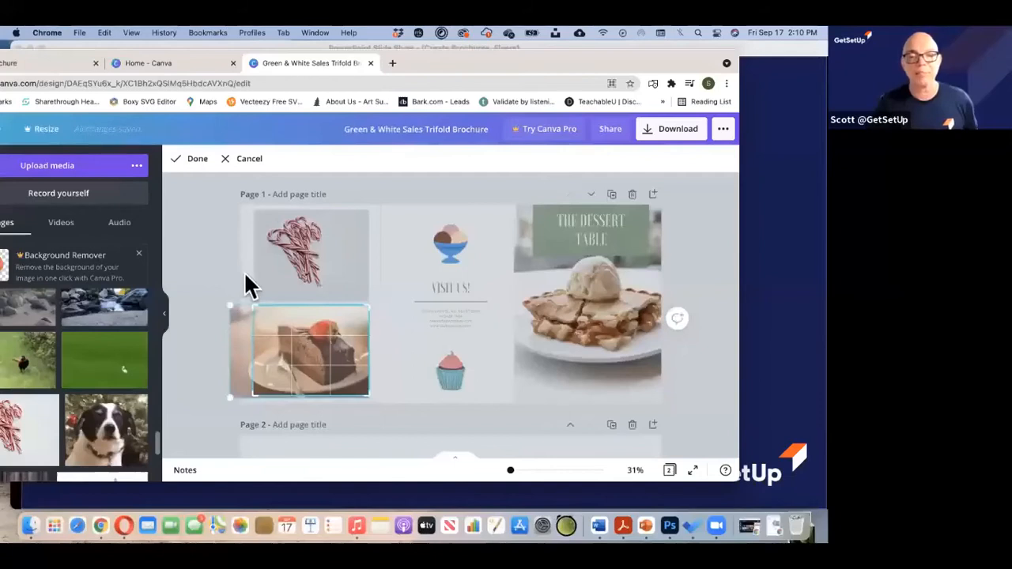
click(243, 283)
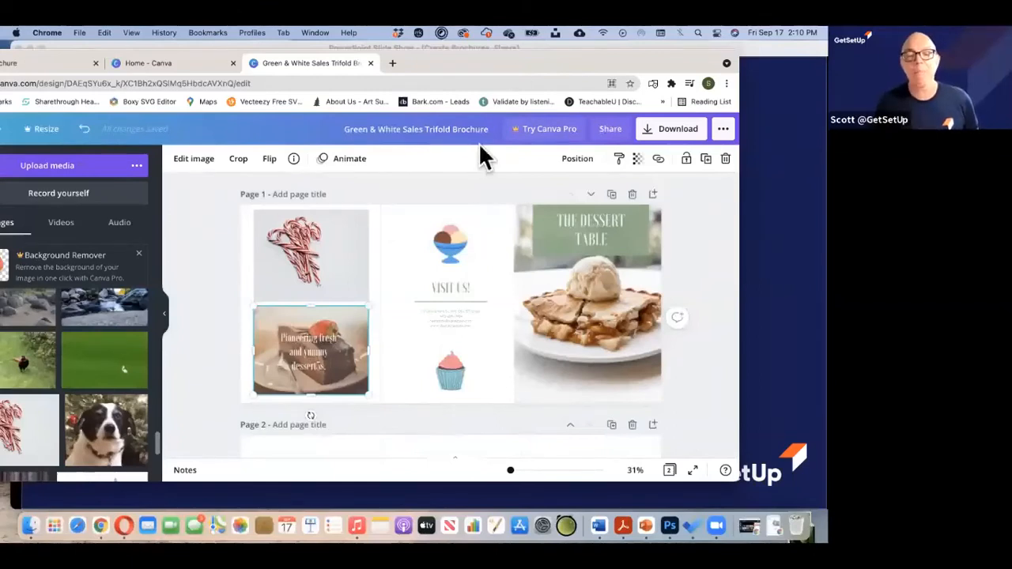
Open the chocolate cake photo's editing options and look through the adjustments, filters, mockups, frames and suggested effects
drag(585, 63, 615, 66)
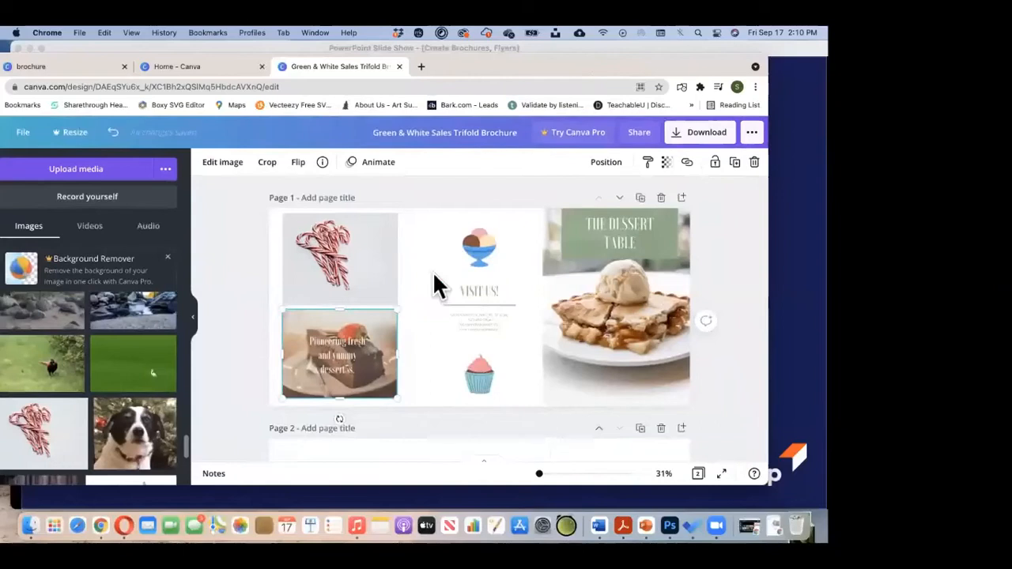
click(229, 164)
drag(580, 74, 655, 74)
scroll(164, 367, down, 2)
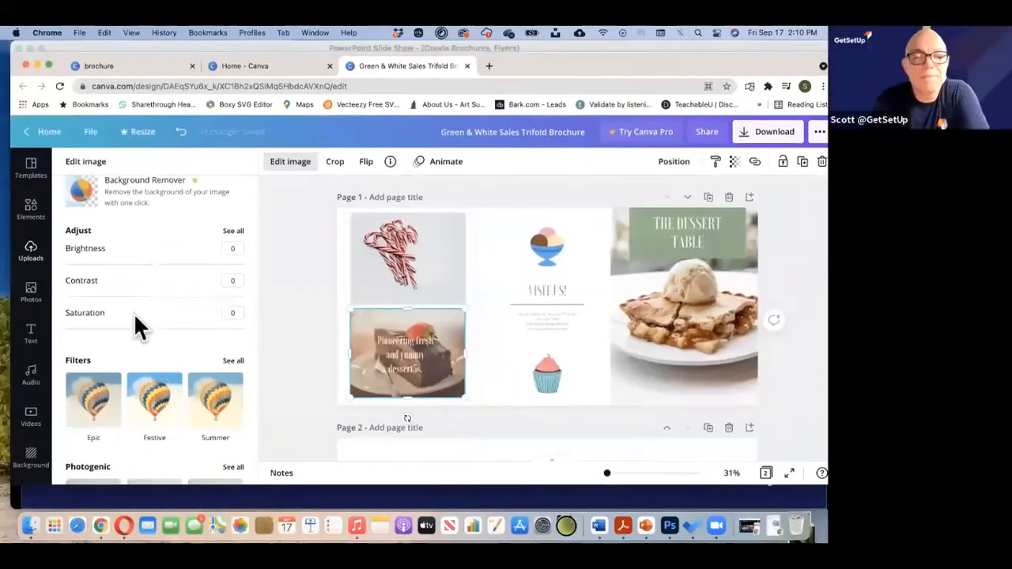
scroll(134, 312, down, 1)
scroll(134, 312, up, 3)
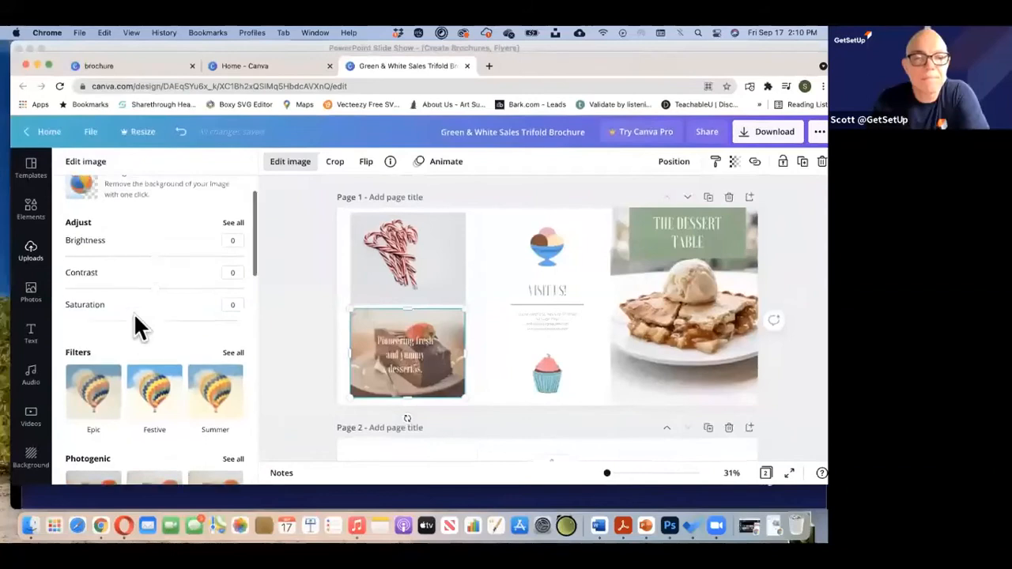
scroll(136, 325, down, 15)
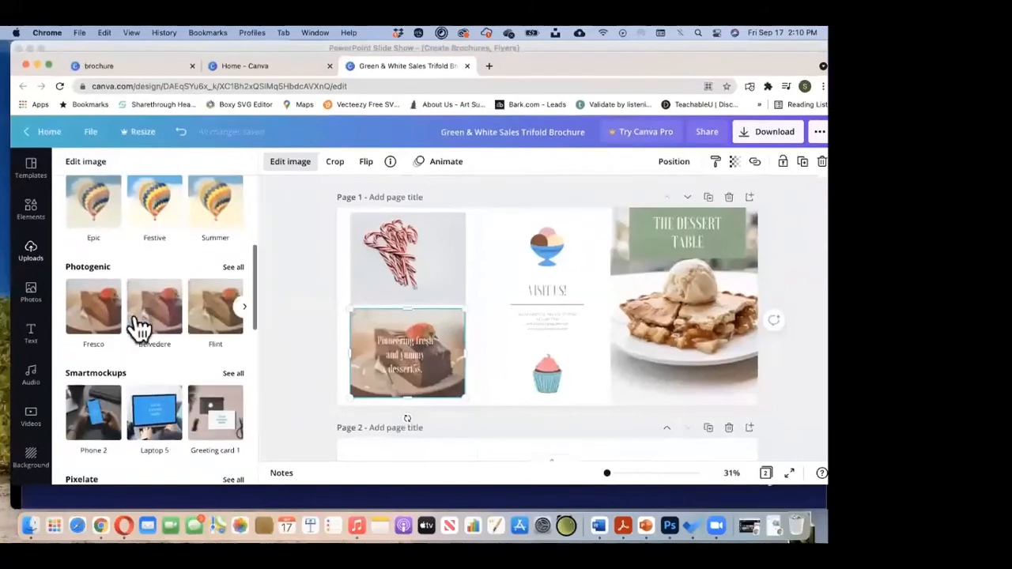
scroll(139, 328, down, 6)
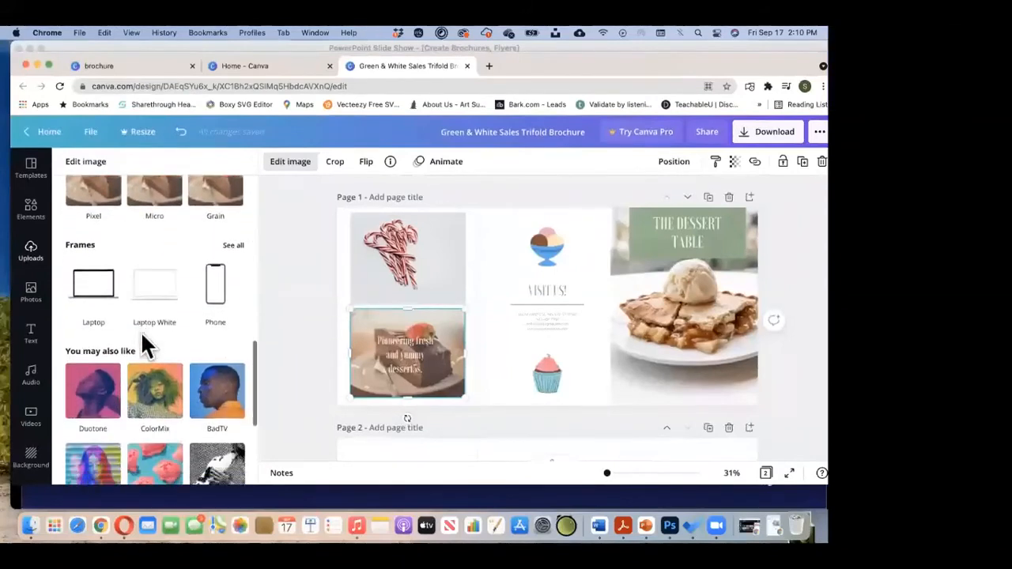
scroll(146, 346, down, 3)
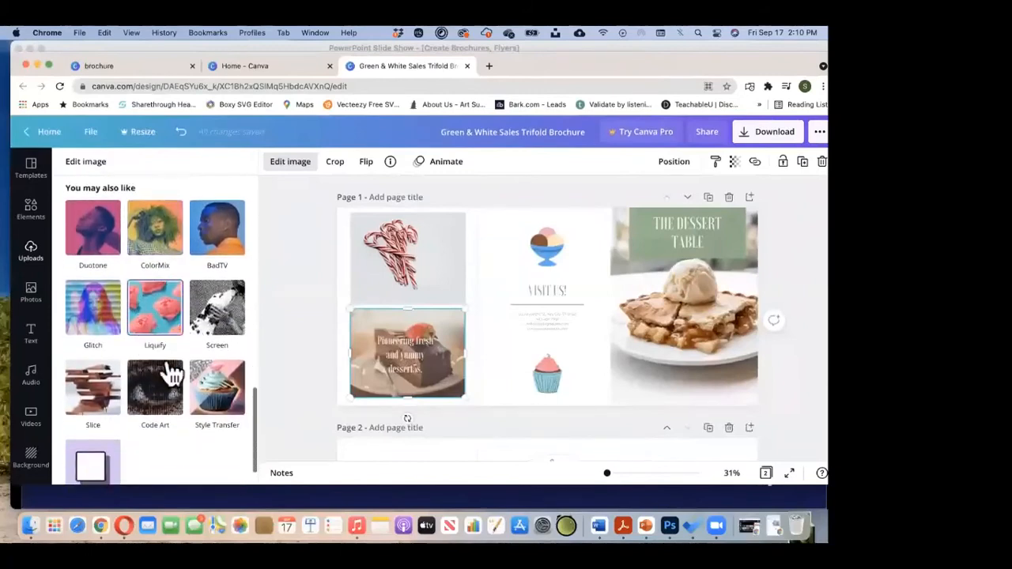
scroll(182, 401, up, 20)
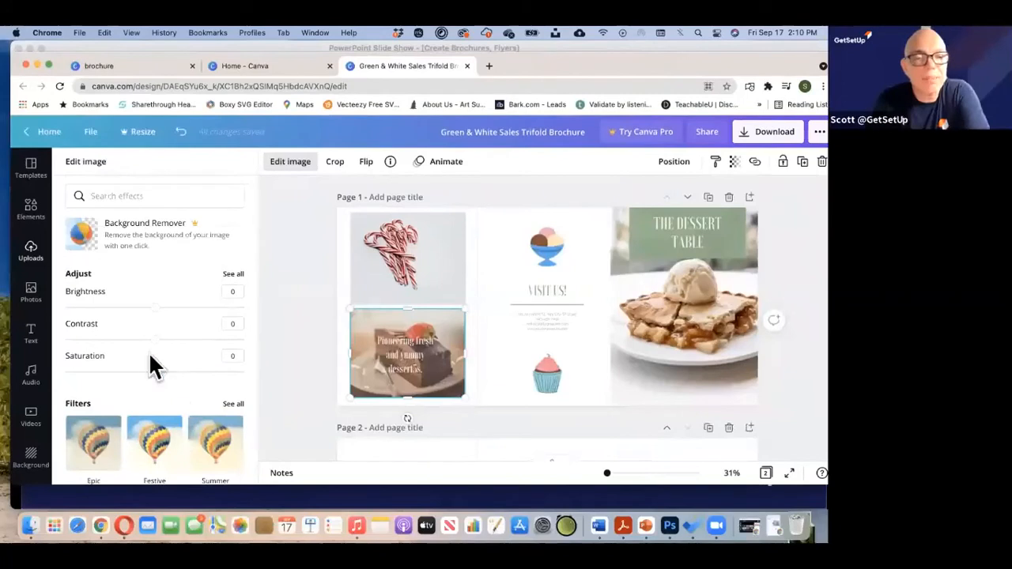
Try a much darker brightness on the chocolate cake photo, set it to 4, and close the editing options
click(101, 307)
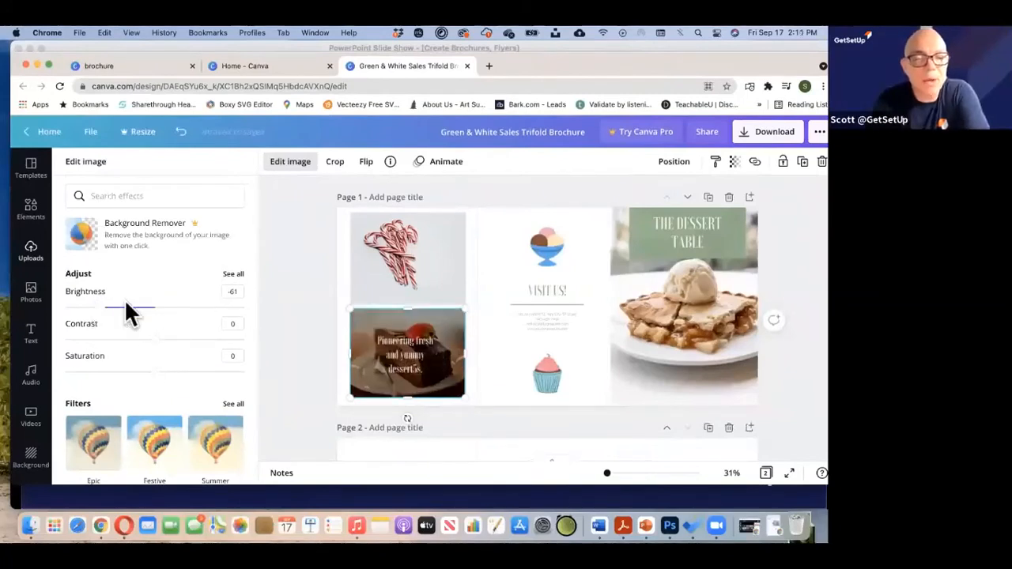
drag(110, 317, 158, 324)
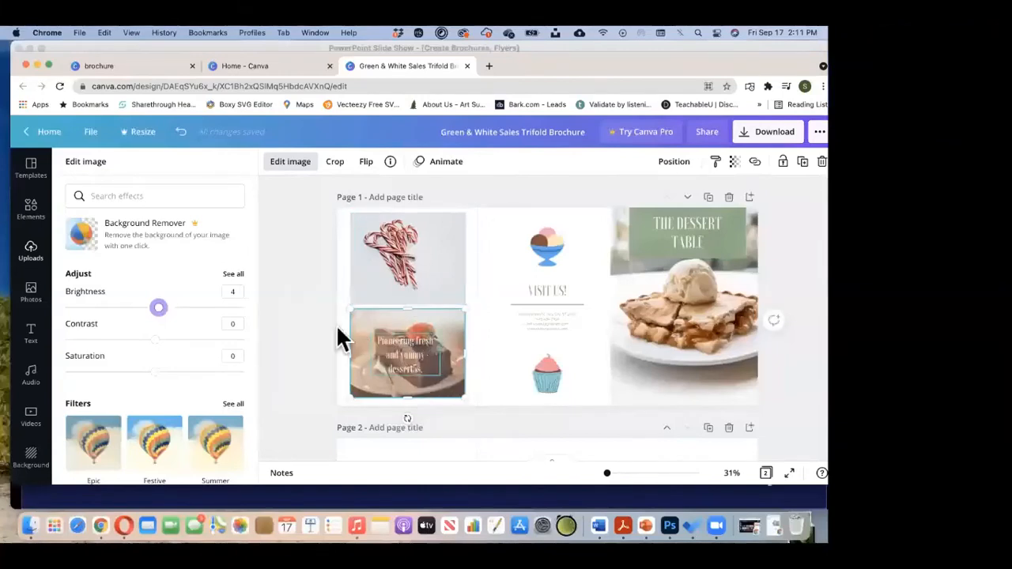
click(502, 366)
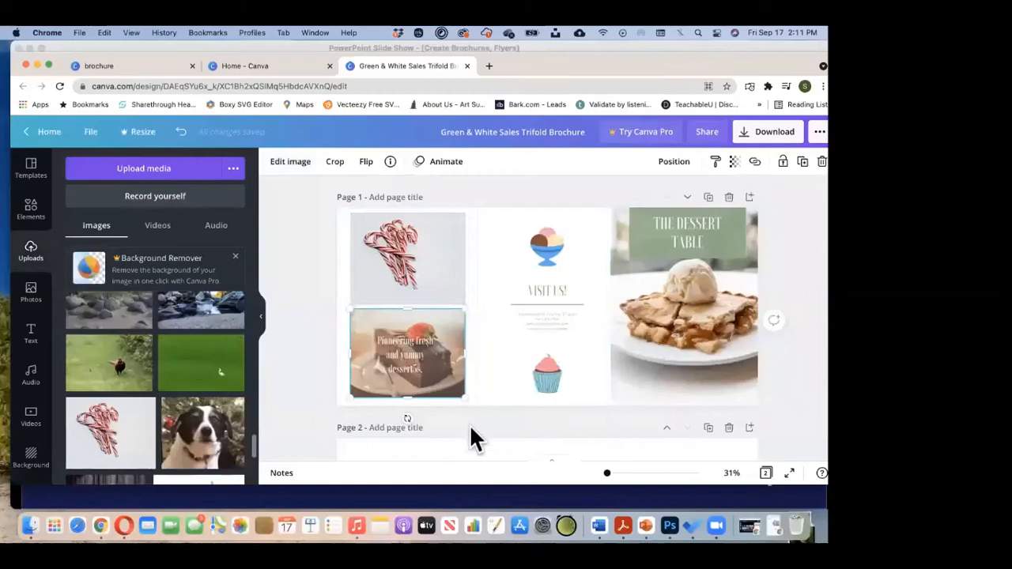
Open the brochure's publishing options and browse the download, sharing and print product choices
scroll(470, 429, down, 5)
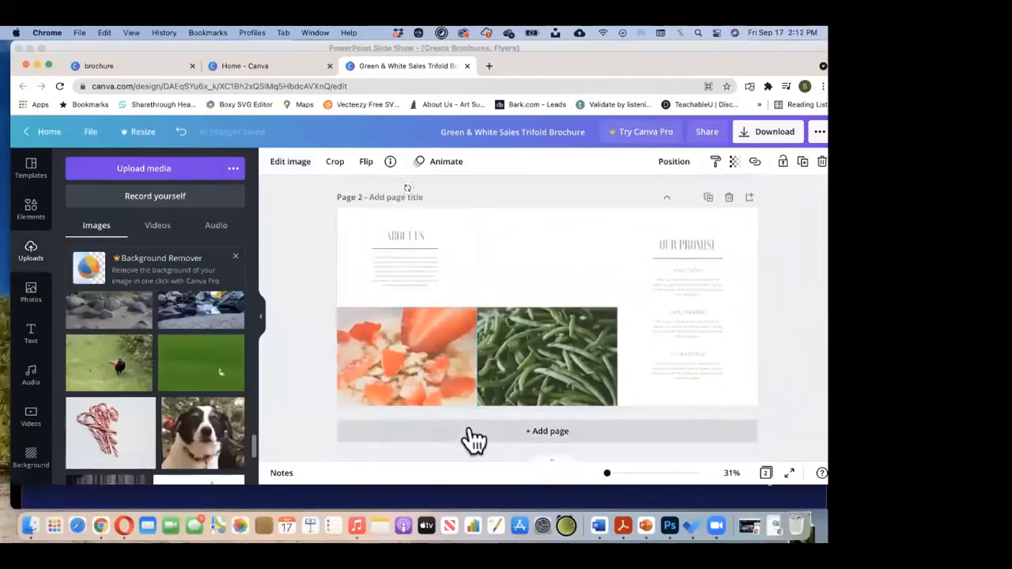
scroll(514, 253, up, 5)
drag(598, 63, 410, 61)
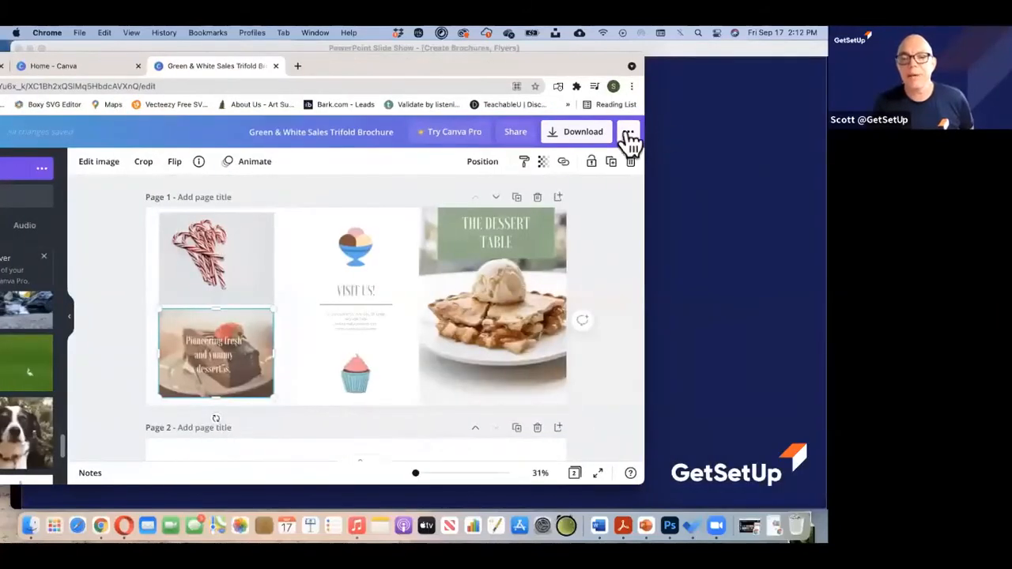
click(627, 133)
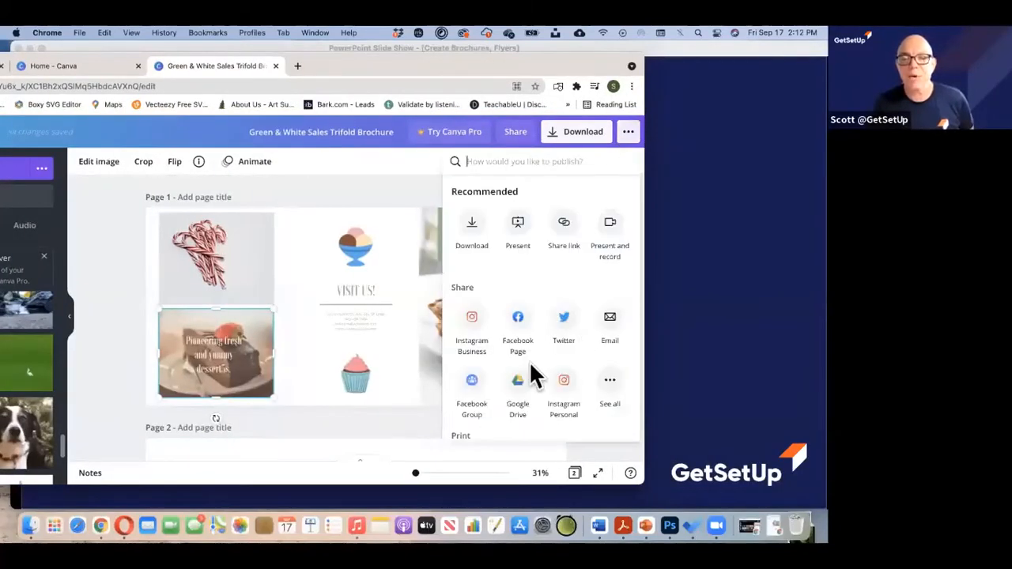
scroll(542, 355, down, 5)
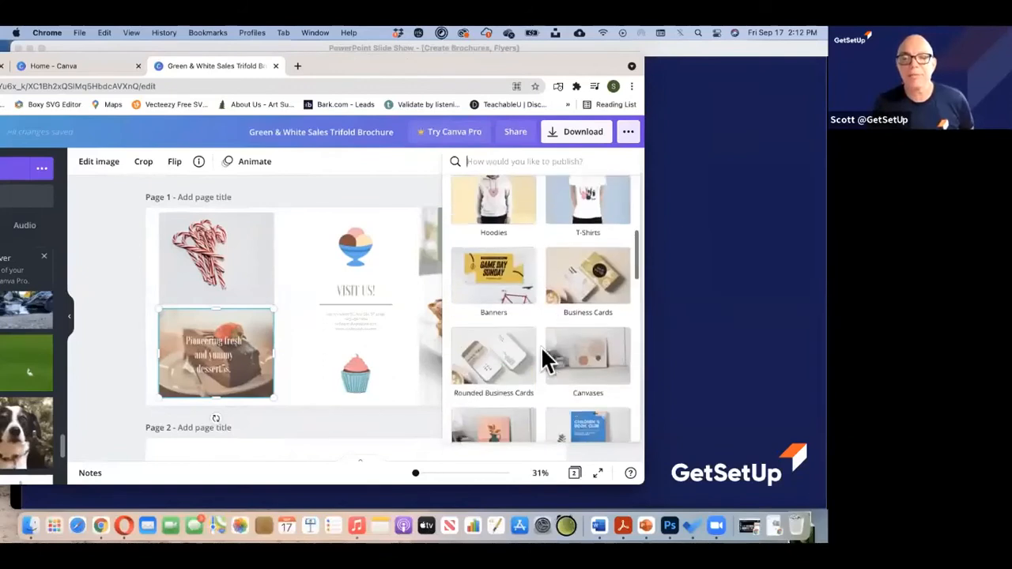
scroll(543, 356, down, 3)
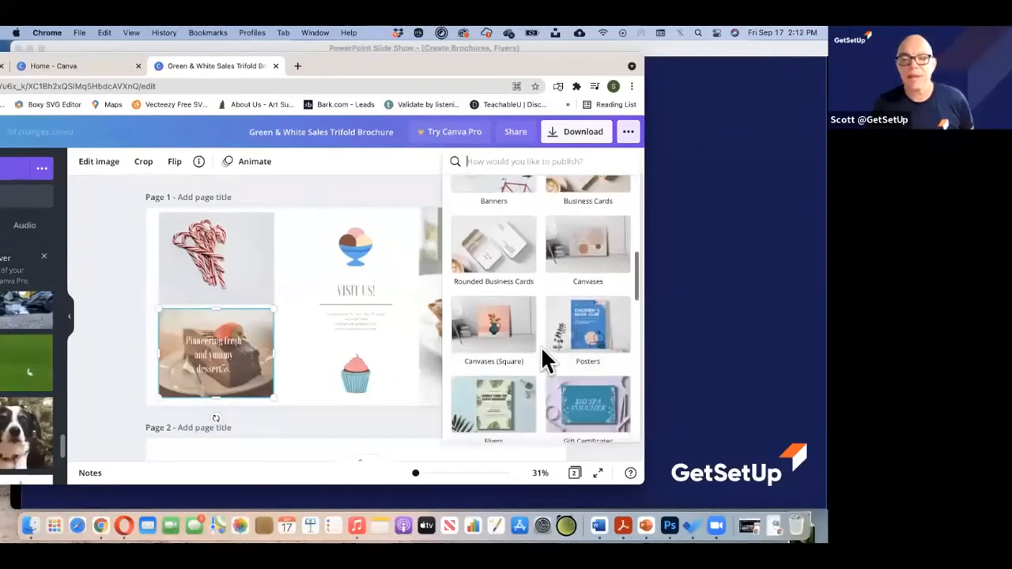
scroll(543, 356, down, 3)
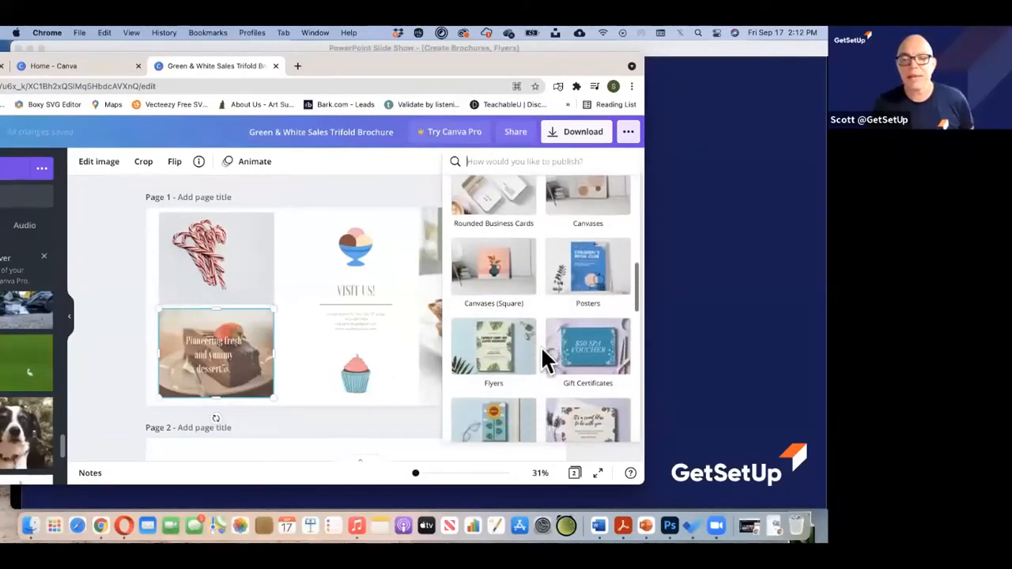
scroll(542, 352, down, 2)
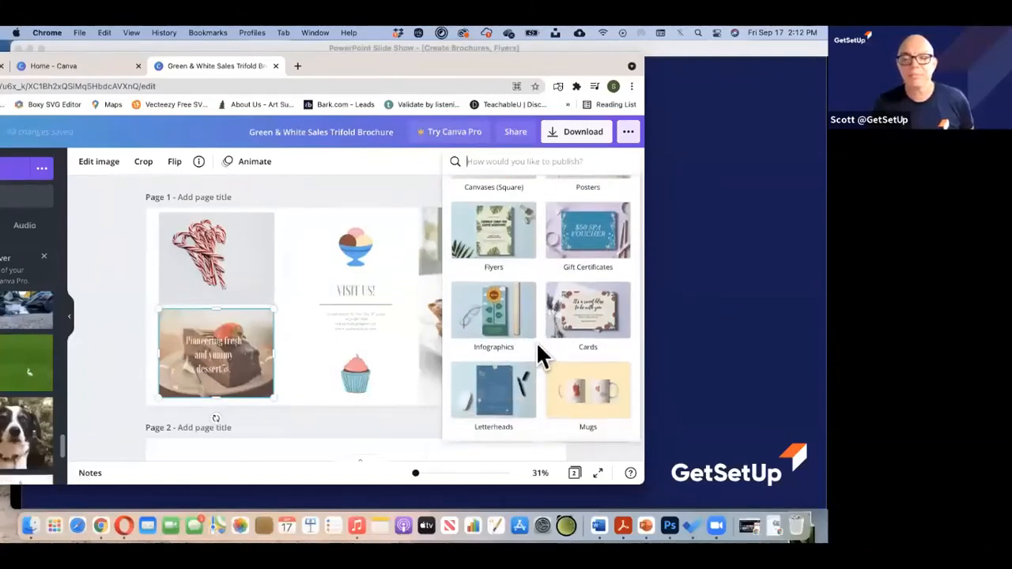
scroll(538, 345, down, 1)
scroll(514, 293, up, 2)
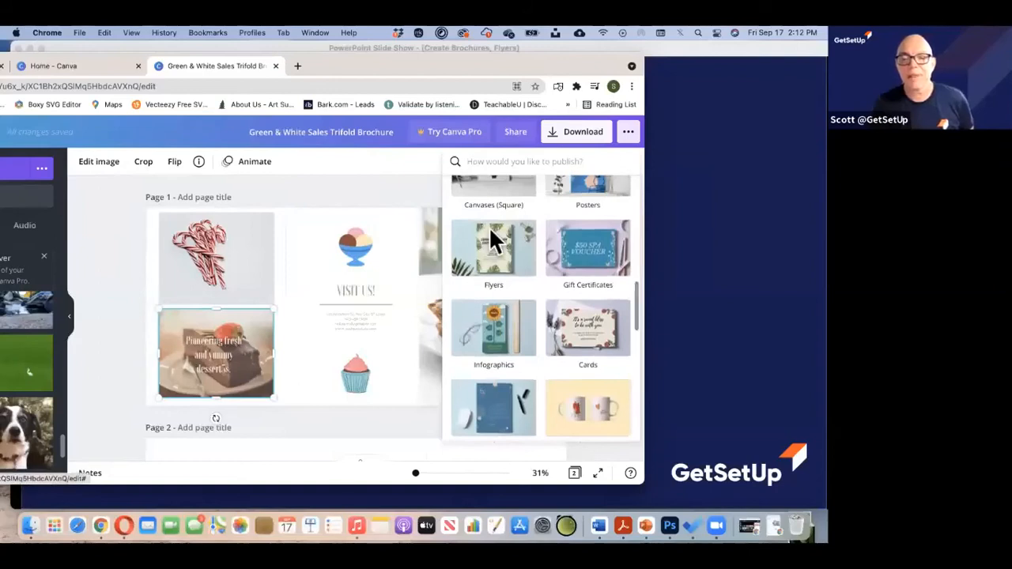
Choose to print the design as a flyer and resize a copy of it for that format
click(489, 229)
click(570, 354)
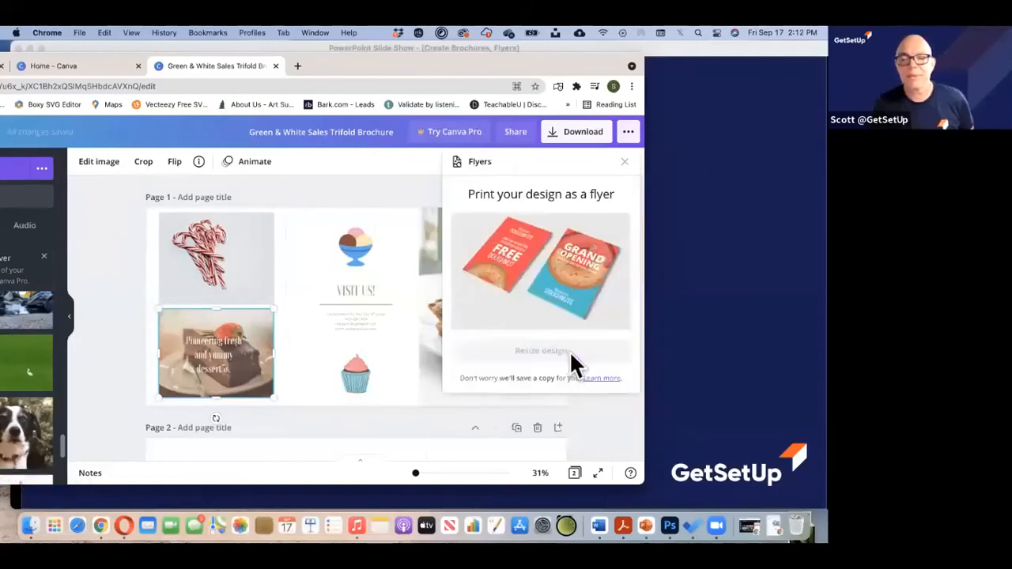
scroll(576, 402, down, 2)
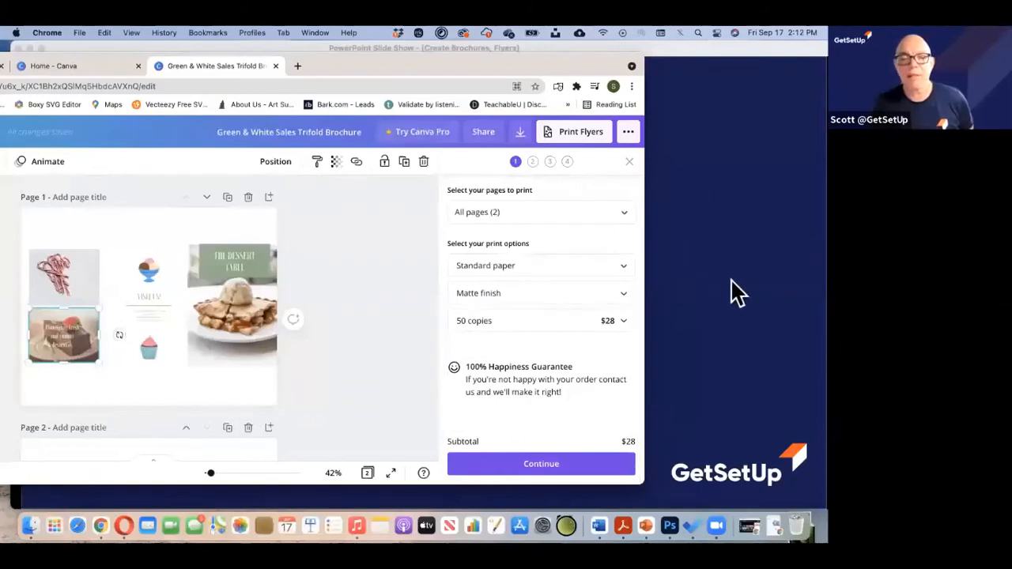
Examine the available copy quantities and their prices for the flyer print order, keeping the 50 copies option
click(624, 326)
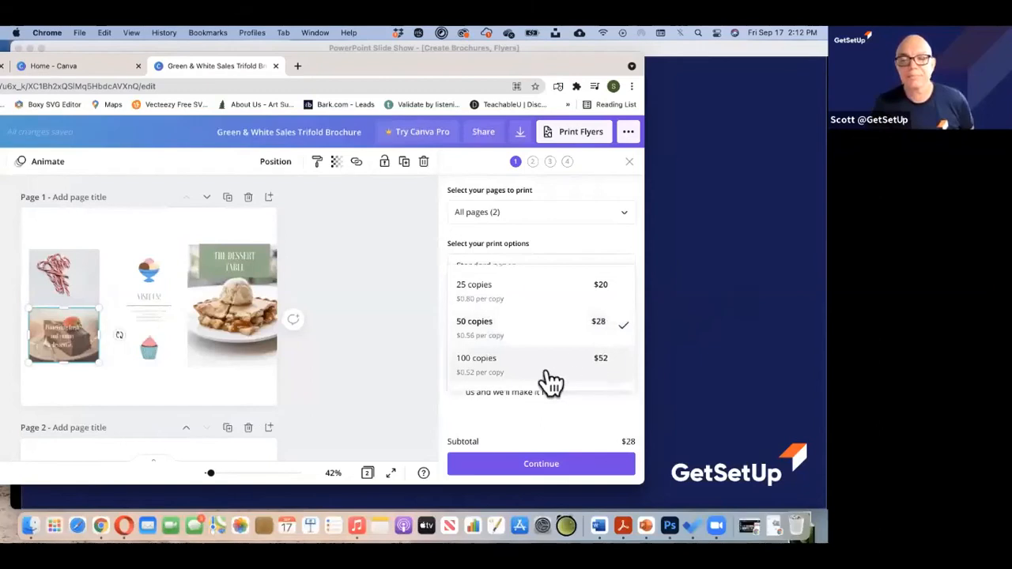
scroll(602, 388, down, 1)
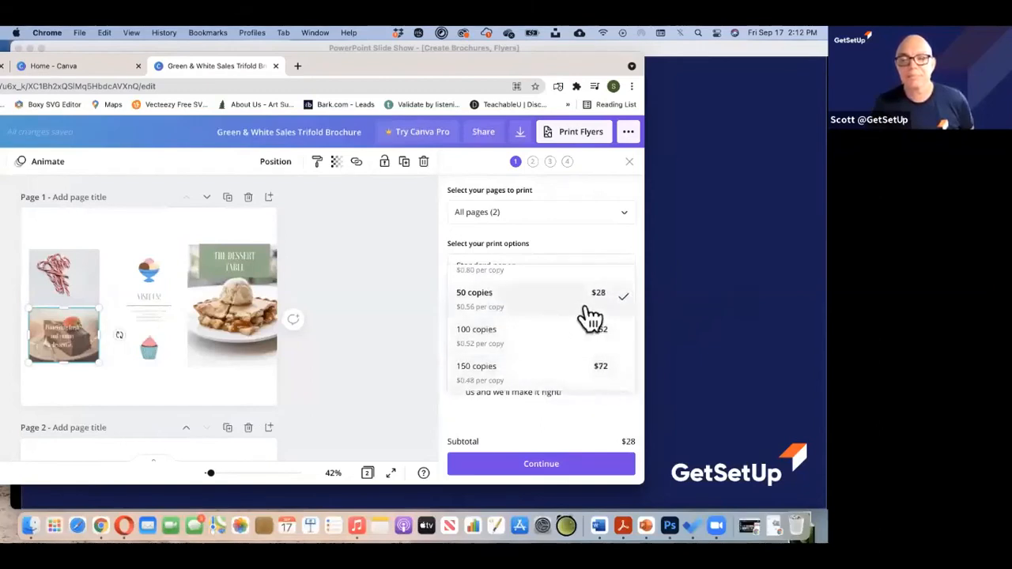
scroll(592, 316, up, 1)
click(589, 244)
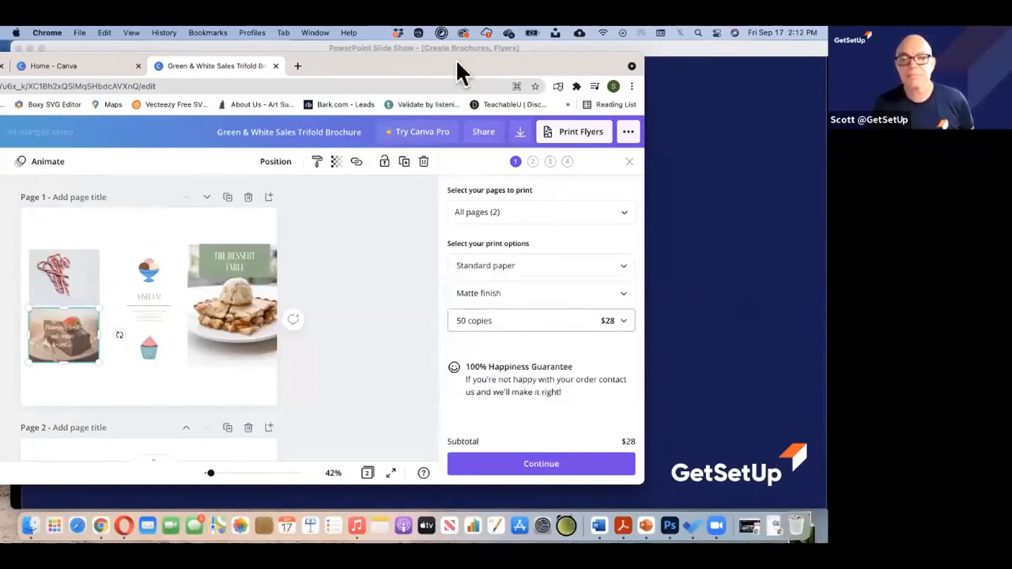
click(616, 323)
scroll(506, 317, up, 2)
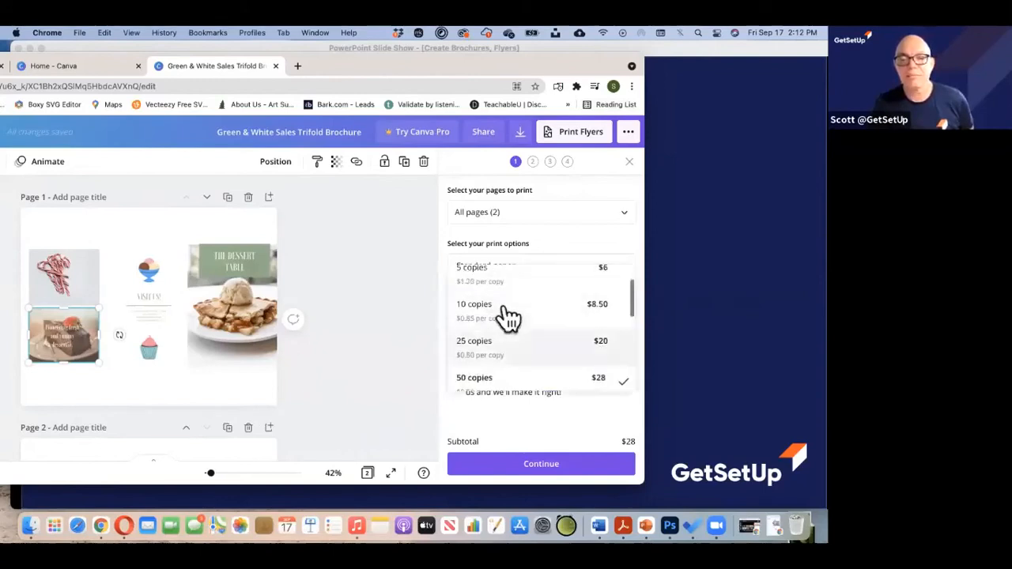
scroll(508, 316, up, 1)
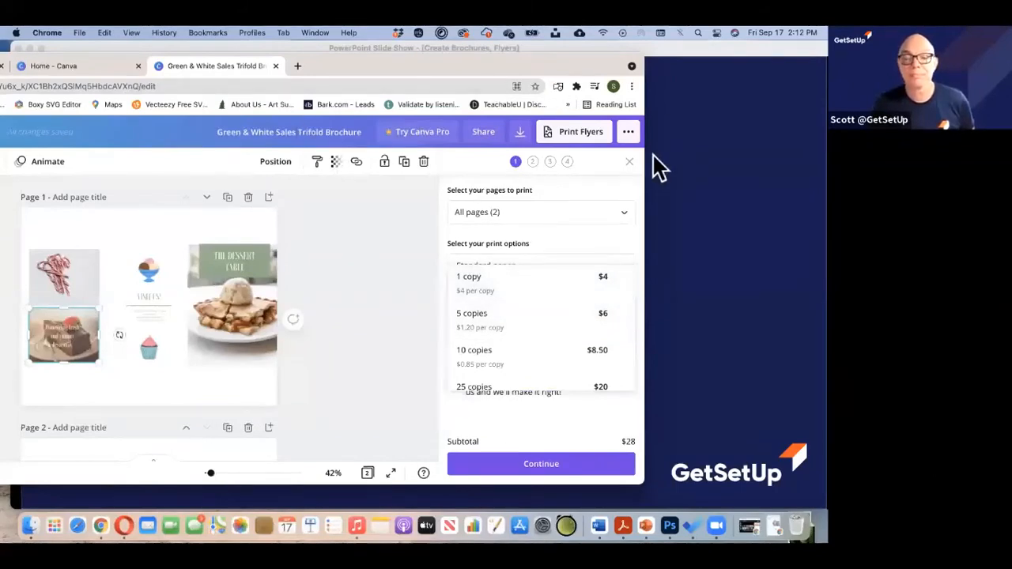
click(641, 251)
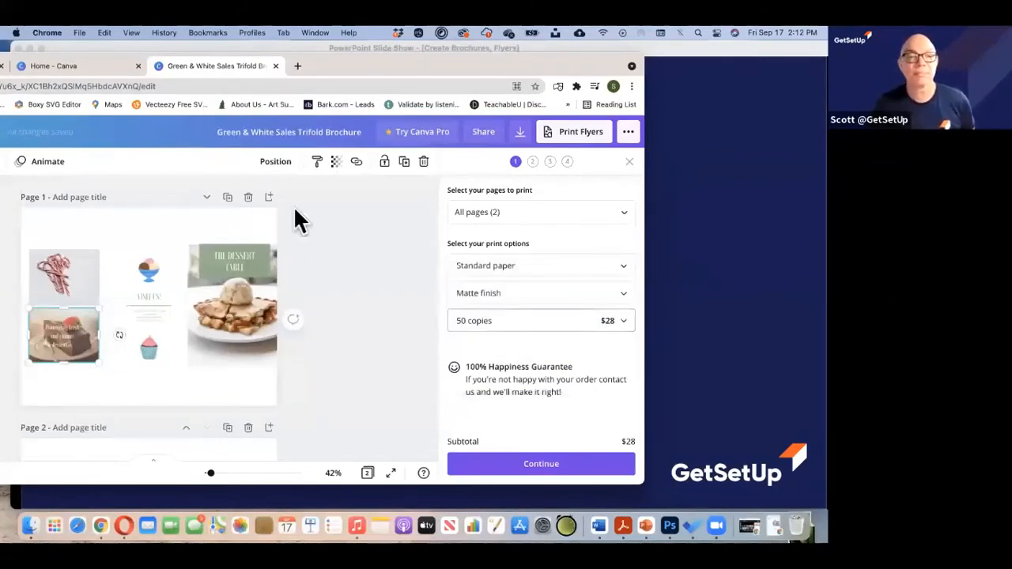
Detach the Canva home page into its own browser window
drag(84, 65, 207, 115)
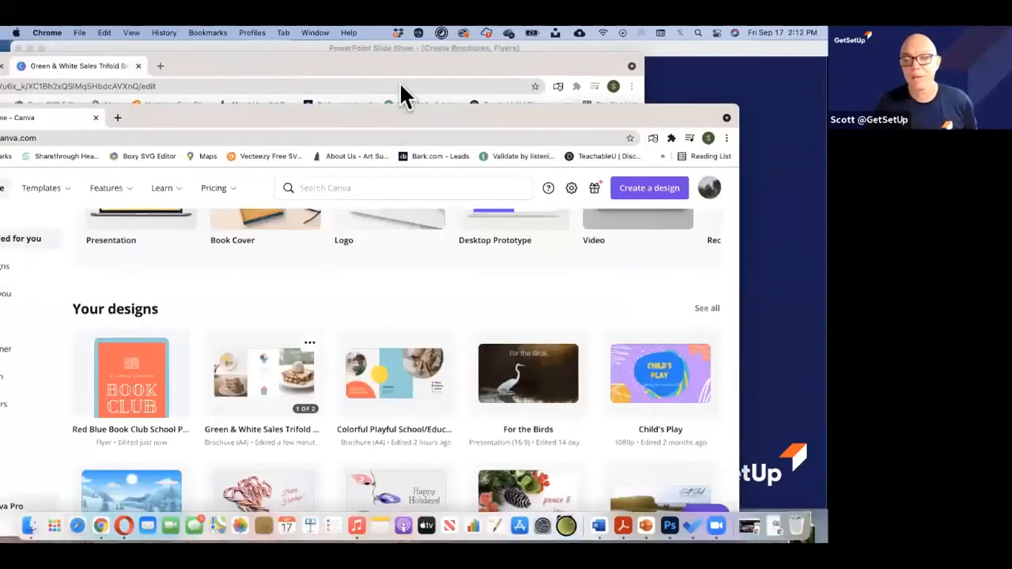
Reposition the detached Canva window so its address is accessible and load designbold.com in it
drag(399, 116, 402, 82)
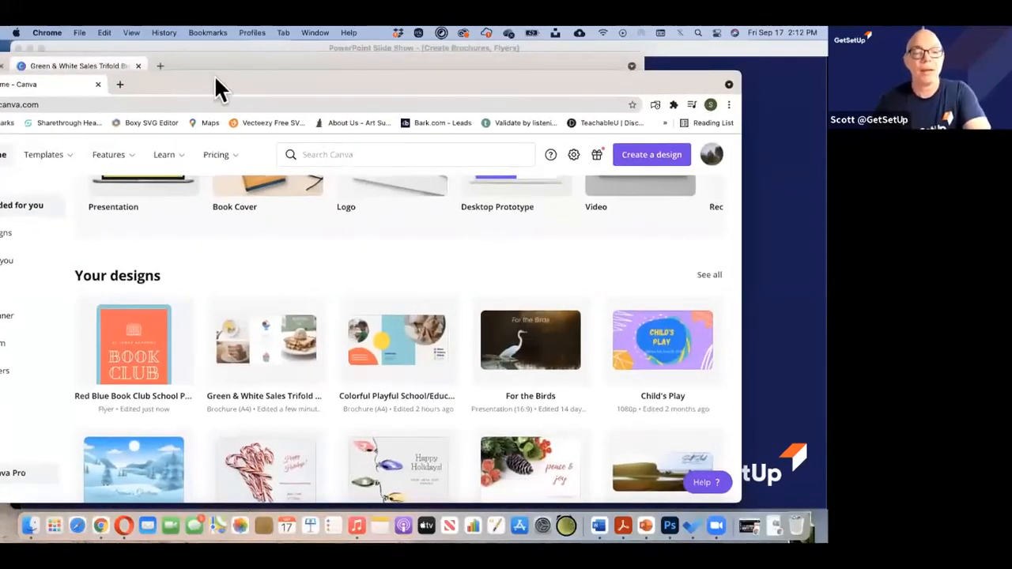
drag(214, 76, 281, 76)
click(120, 105)
text(designbold)
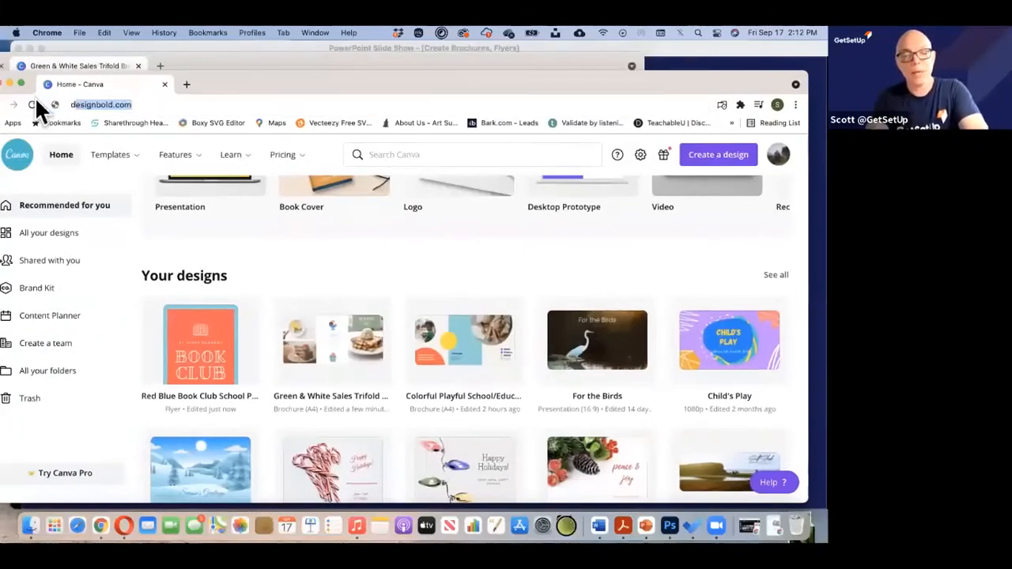
key(Return)
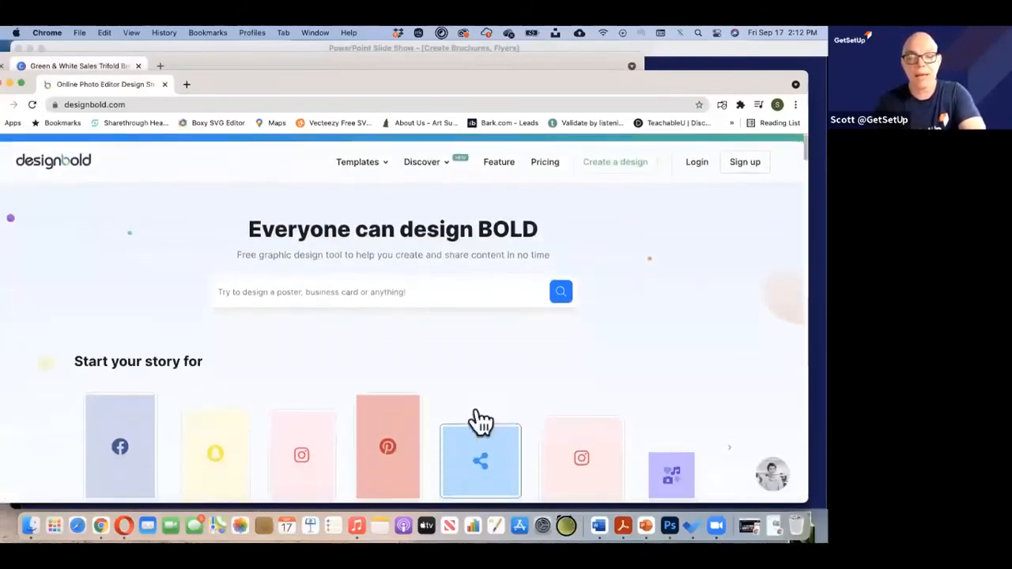
Examine the template categories on the DesignBold home page, from social media and résumés to certificates, logos, posters and presentations
scroll(476, 409, down, 3)
scroll(476, 409, down, 3)
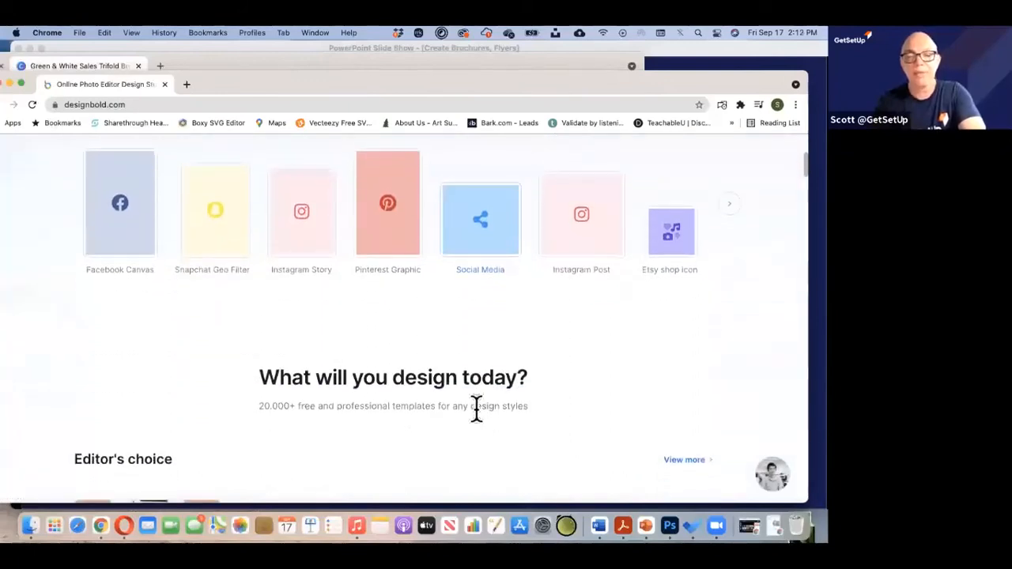
scroll(476, 409, down, 3)
scroll(480, 420, down, 5)
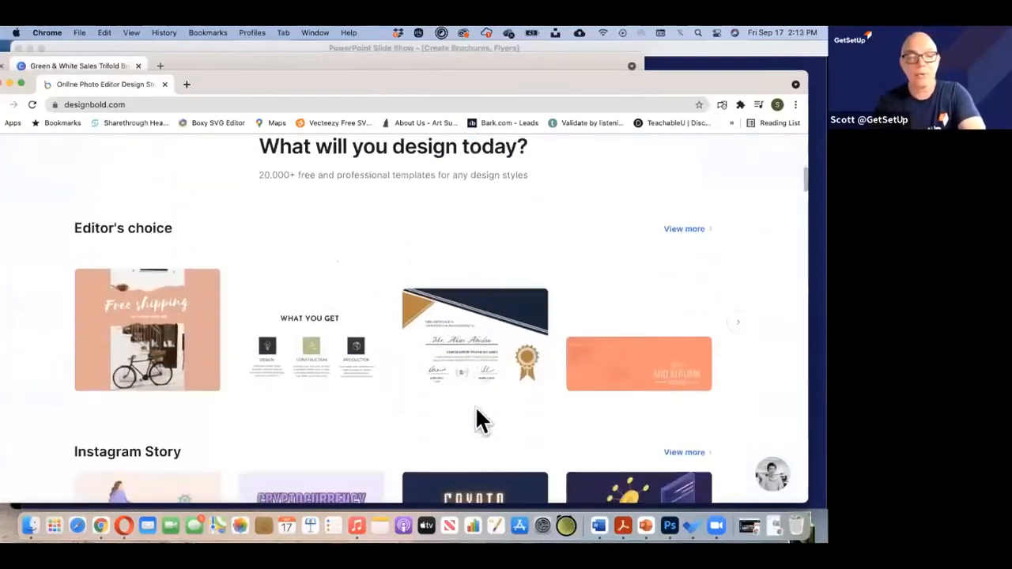
scroll(480, 420, down, 6)
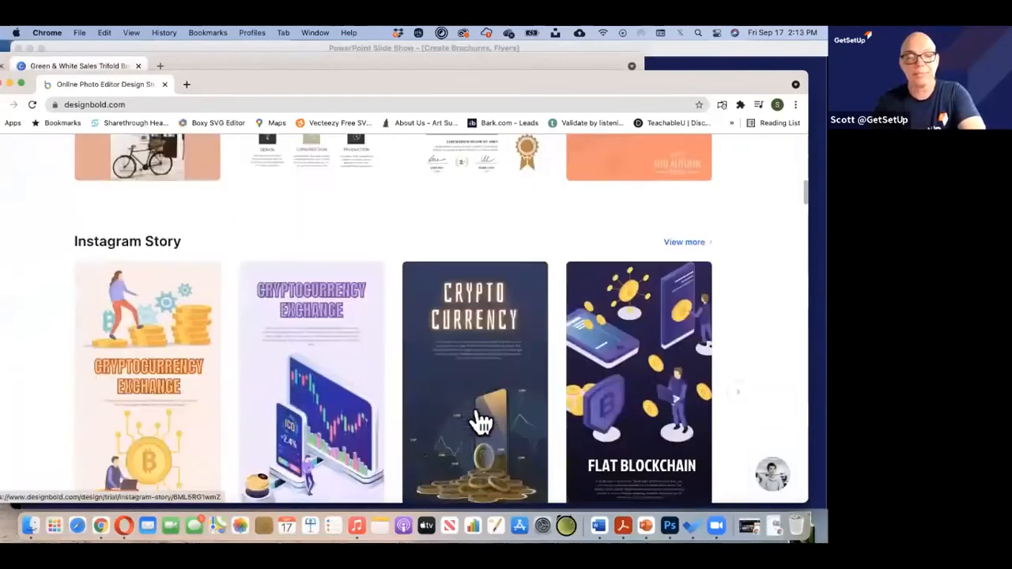
scroll(385, 396, down, 1)
scroll(385, 396, down, 7)
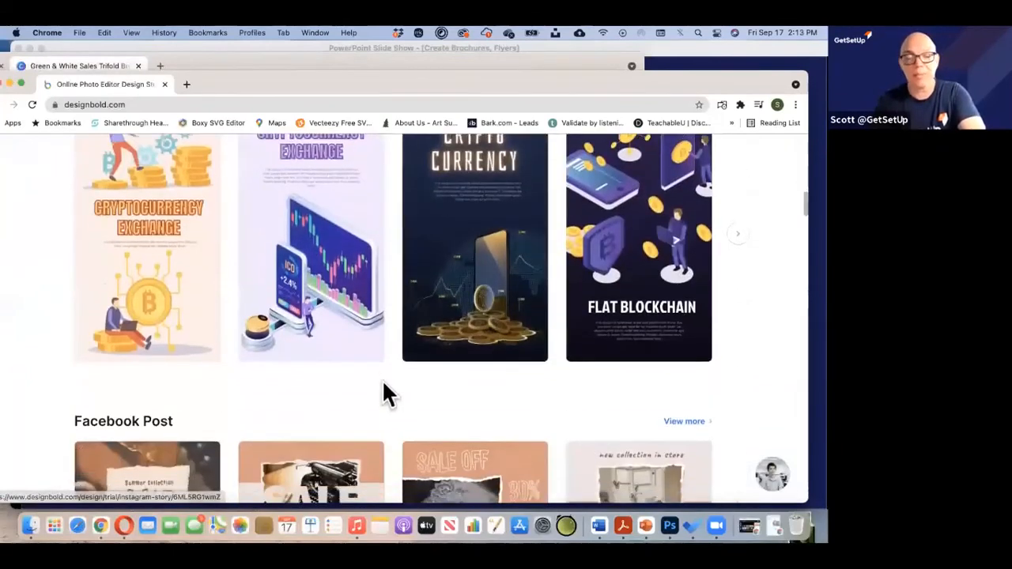
scroll(384, 391, down, 4)
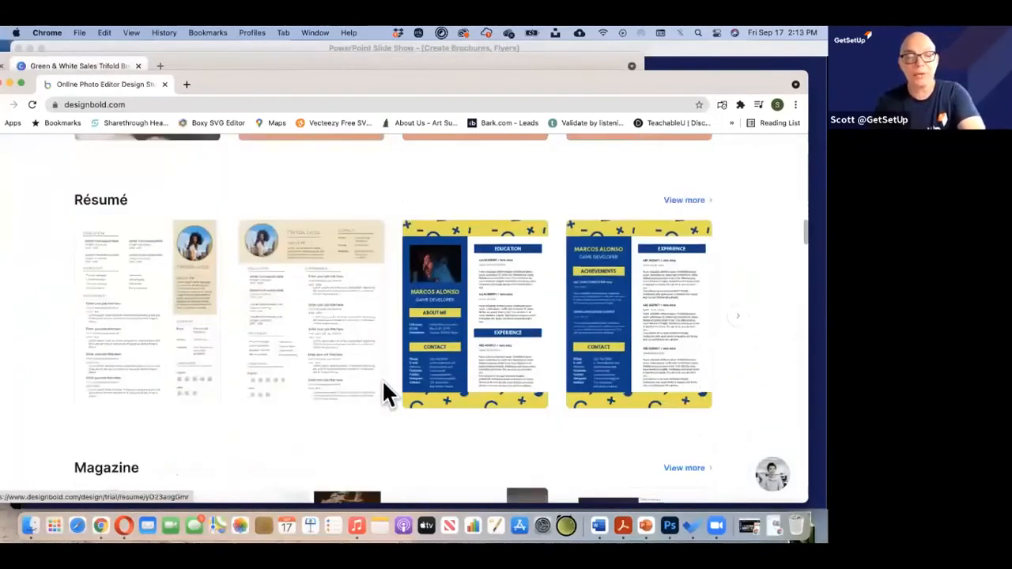
scroll(427, 372, down, 12)
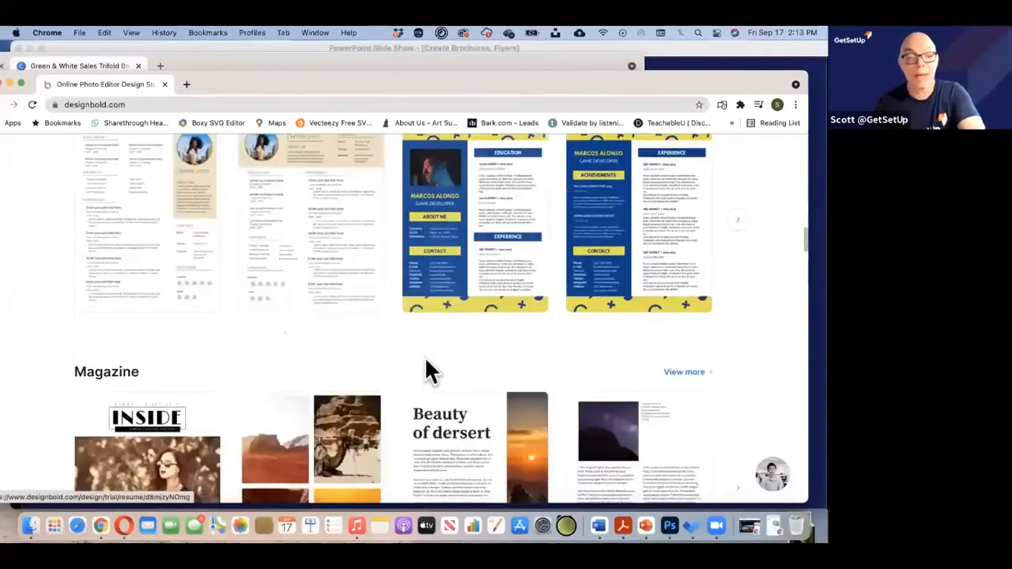
scroll(427, 371, down, 10)
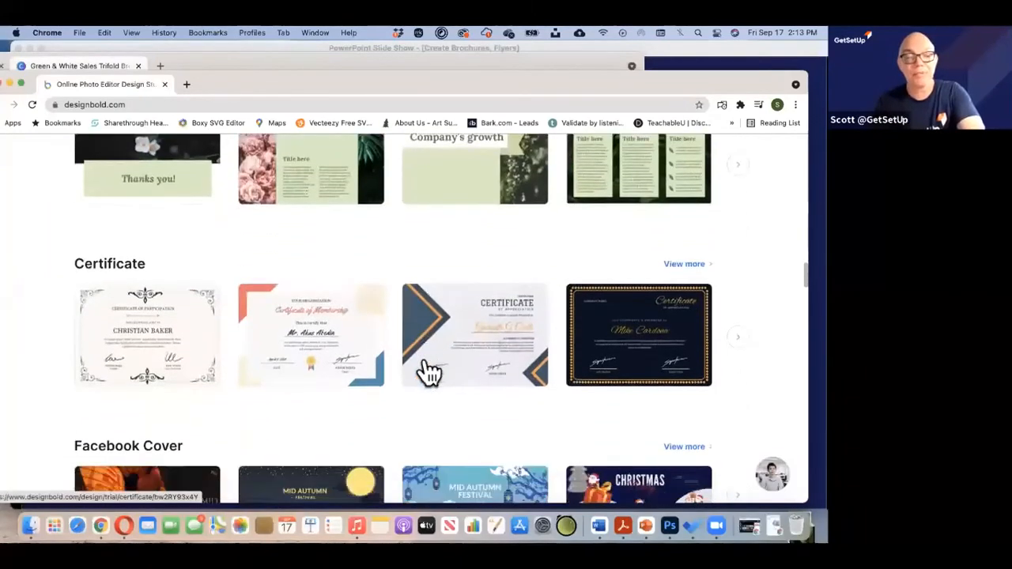
scroll(499, 269, down, 6)
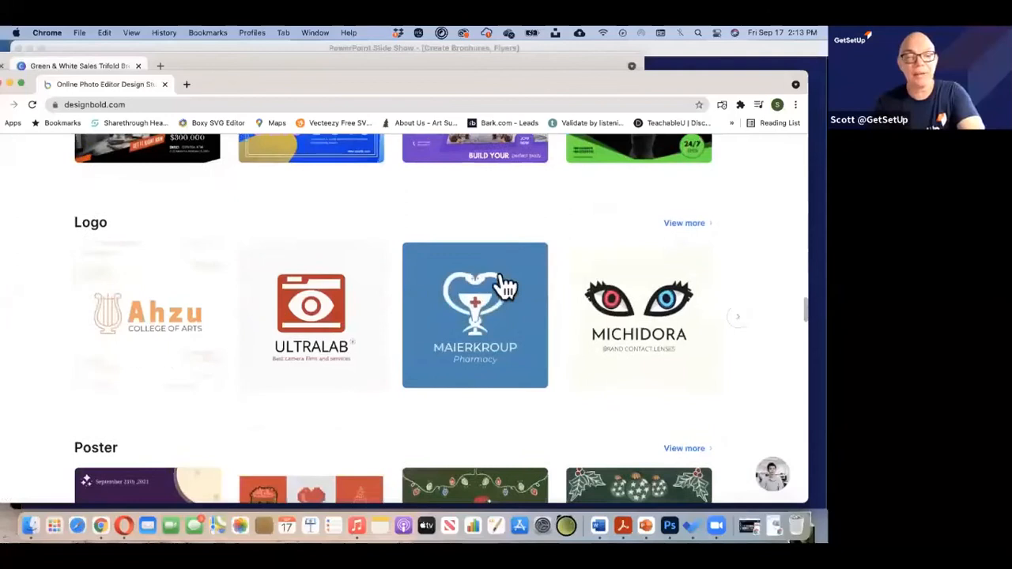
scroll(506, 357, down, 4)
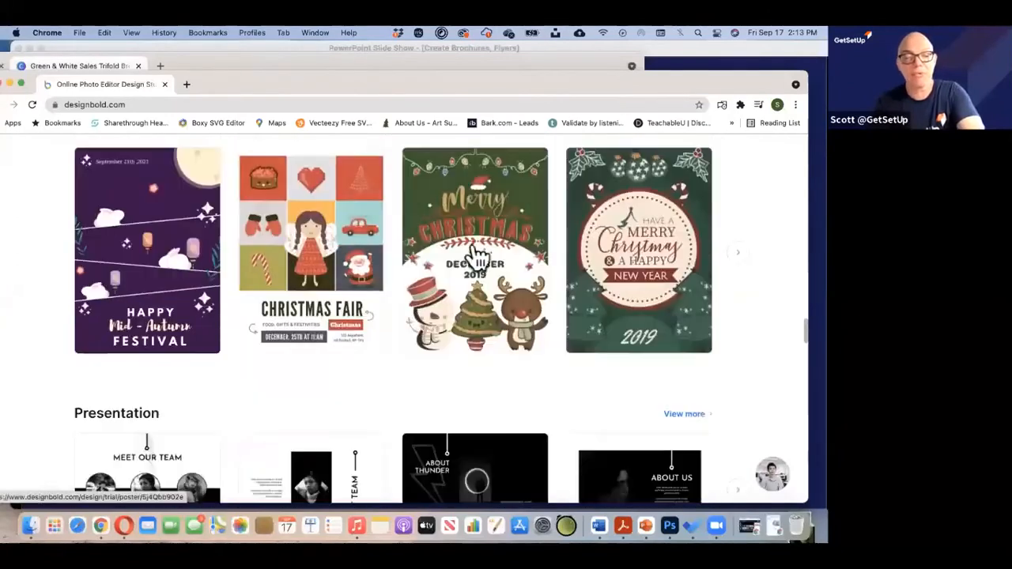
scroll(488, 316, down, 3)
scroll(492, 322, down, 6)
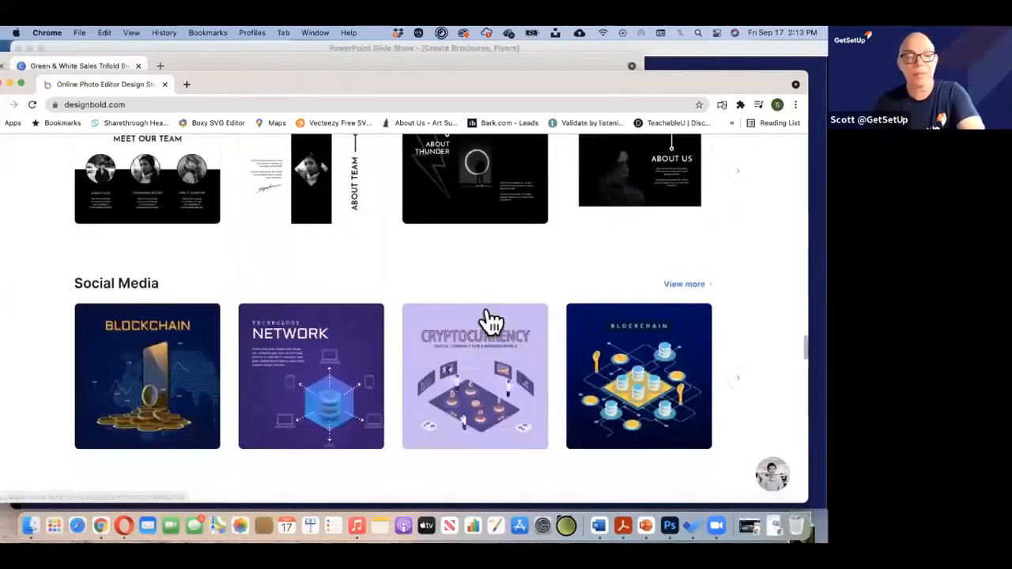
scroll(490, 321, down, 7)
scroll(490, 322, down, 3)
scroll(488, 318, up, 20)
scroll(486, 317, down, 9)
scroll(486, 308, down, 20)
scroll(486, 309, up, 20)
scroll(467, 284, down, 12)
scroll(501, 230, up, 15)
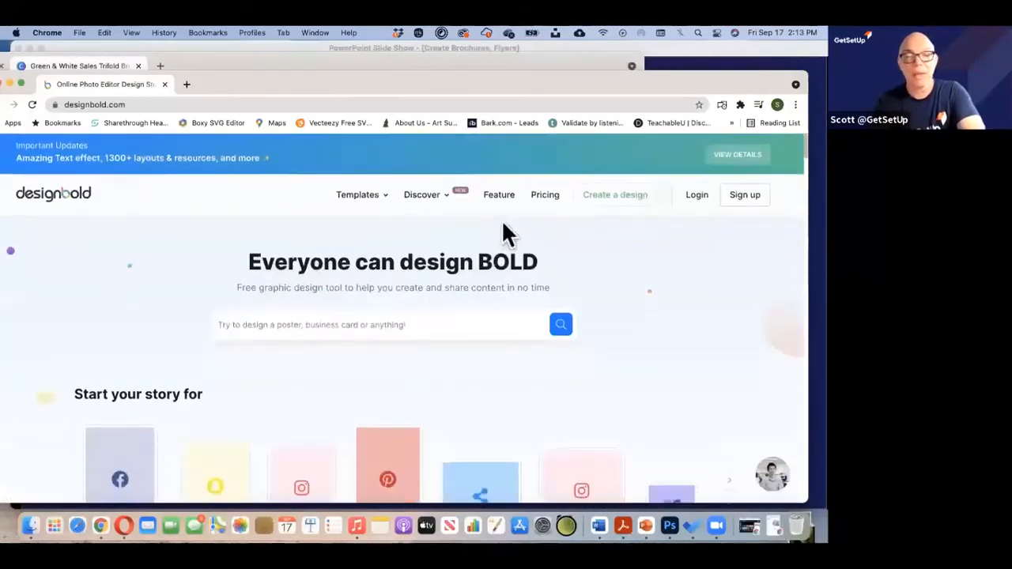
Open DesignBold's full template collection and look over the presentation templates with the whole page width in view
mouse_move(364, 154)
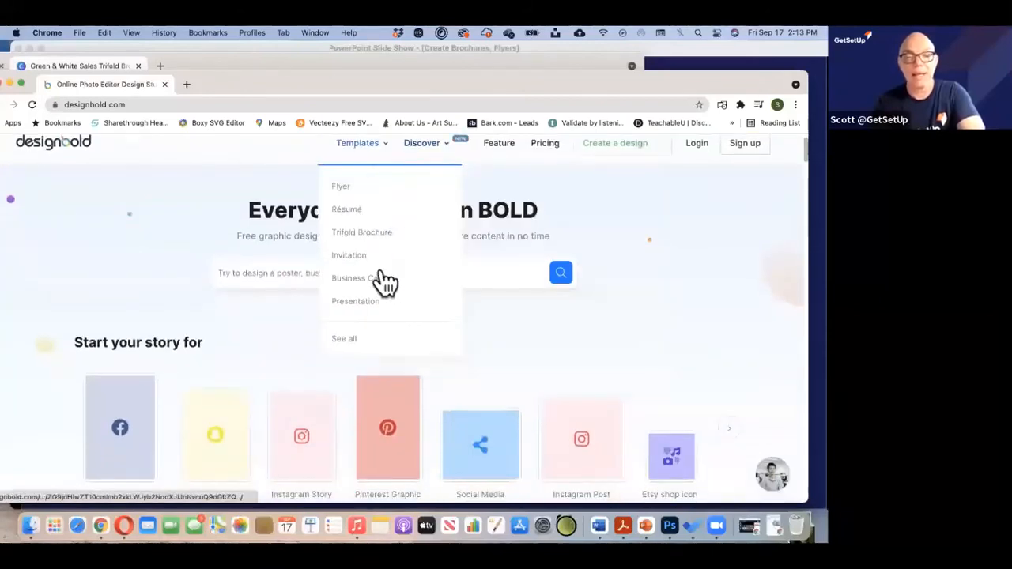
click(348, 341)
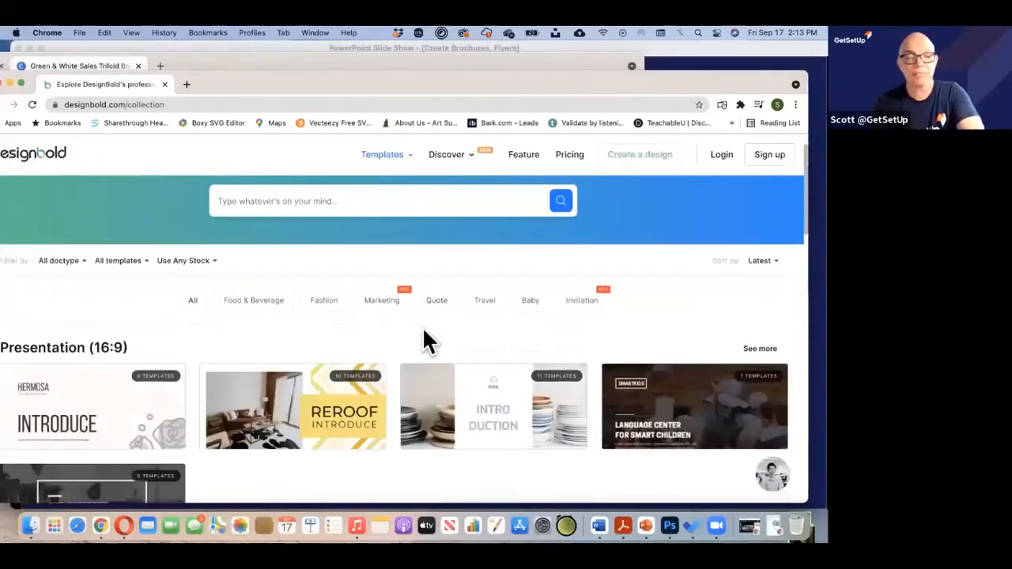
scroll(422, 326, down, 2)
scroll(424, 342, down, 2)
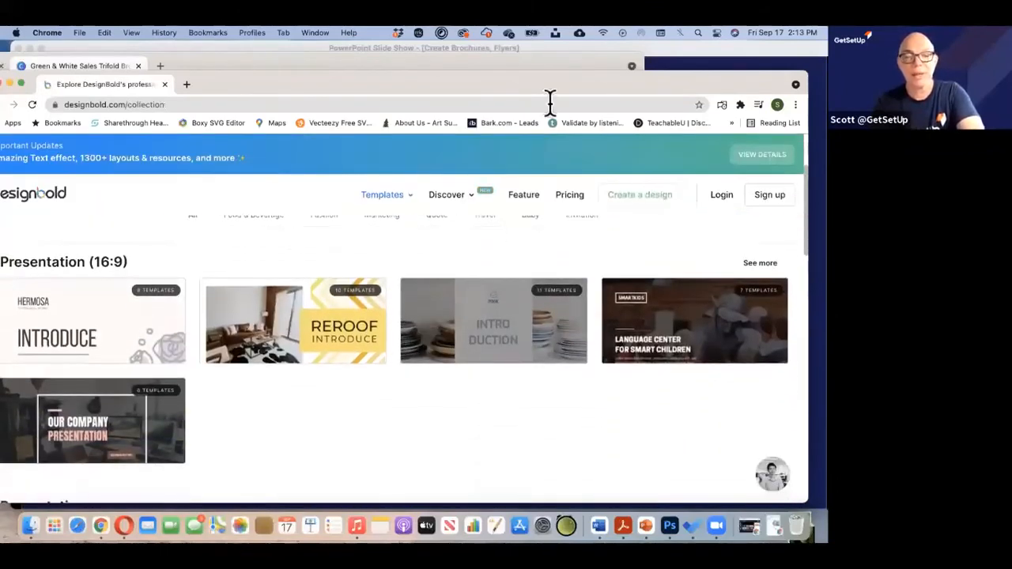
drag(583, 82, 609, 81)
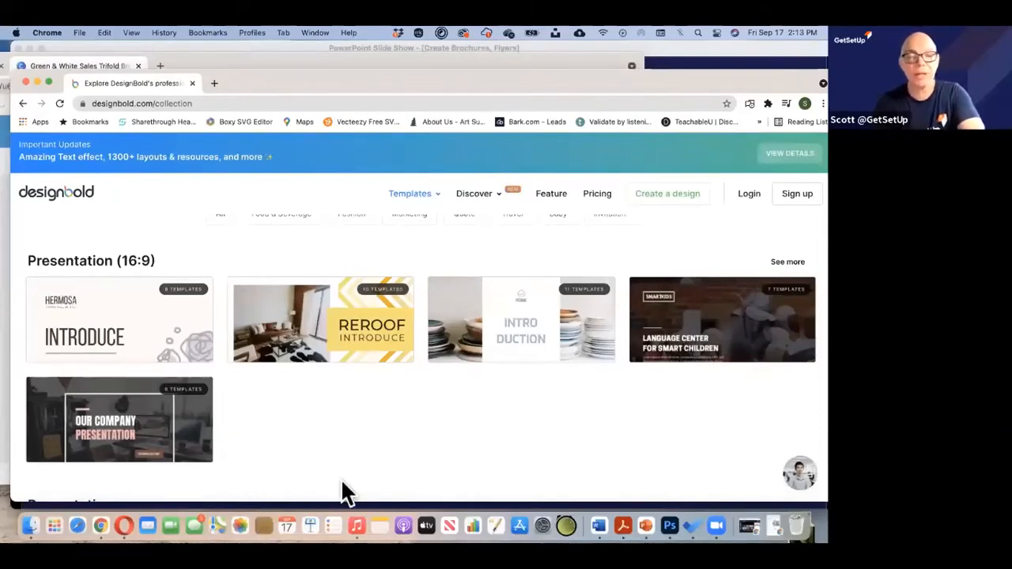
scroll(419, 467, down, 1)
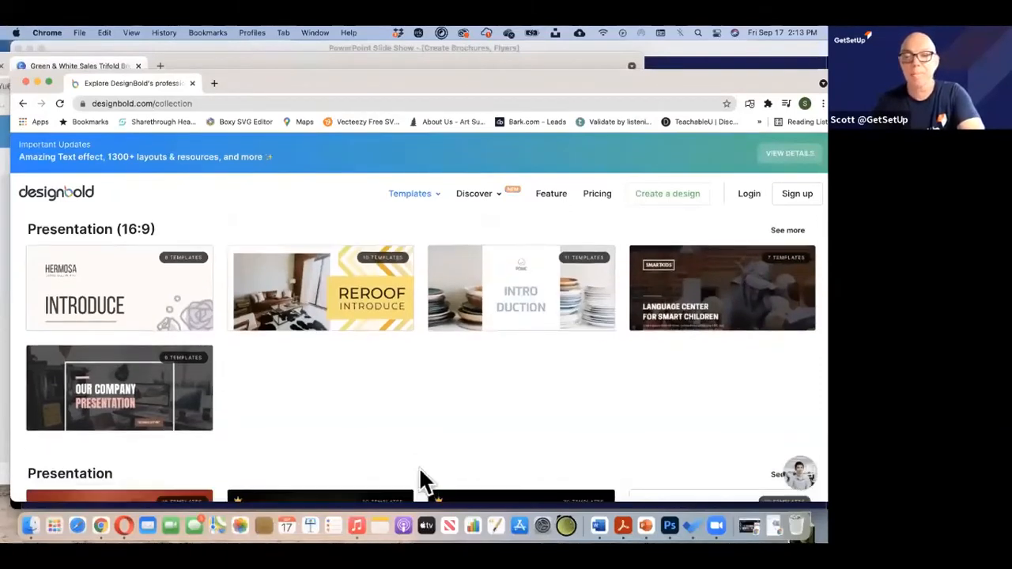
scroll(419, 467, up, 1)
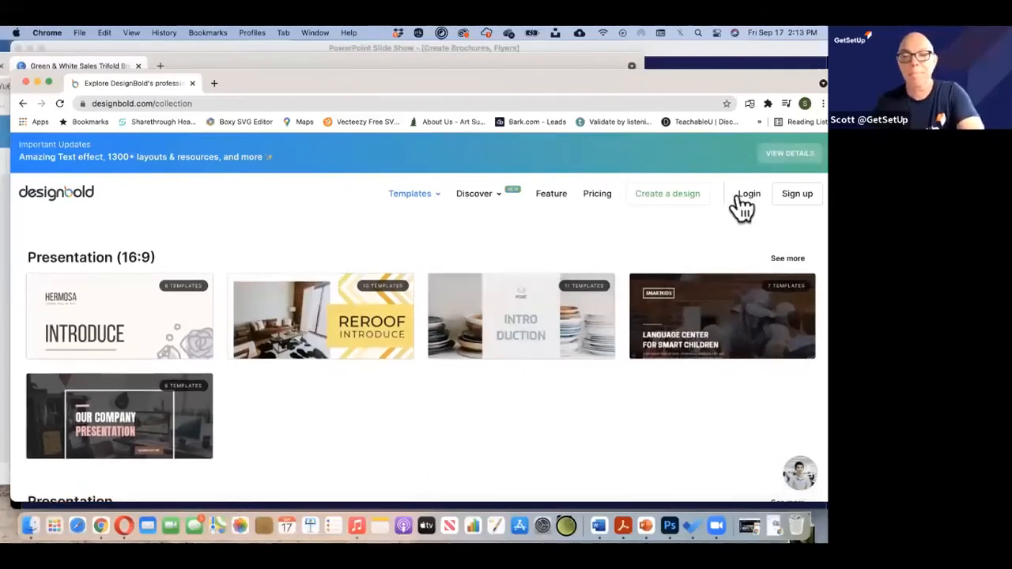
Start a new DesignBold design and browse the document types on offer
click(676, 197)
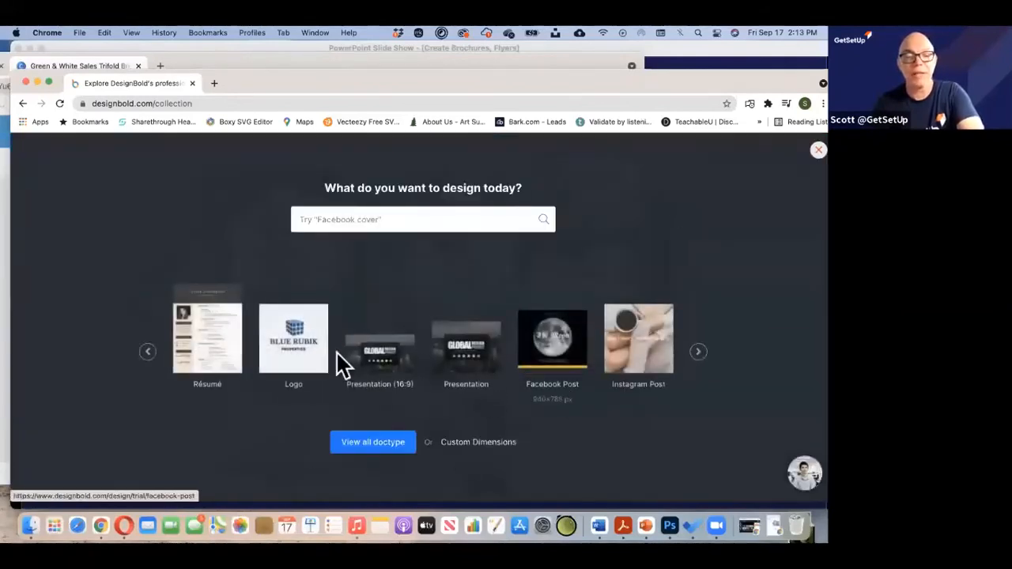
click(148, 352)
click(147, 352)
click(147, 352)
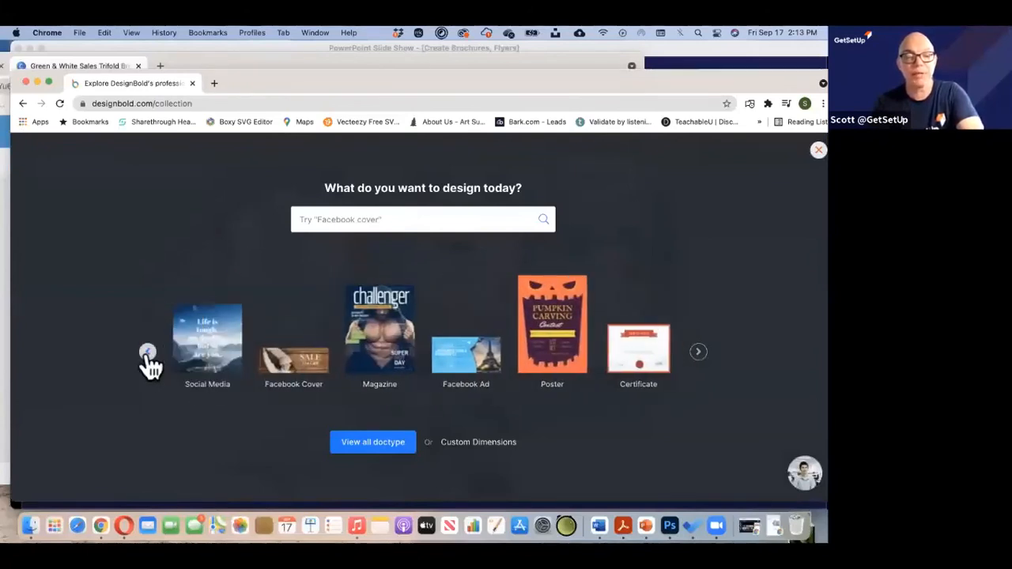
click(148, 352)
click(148, 352)
click(148, 351)
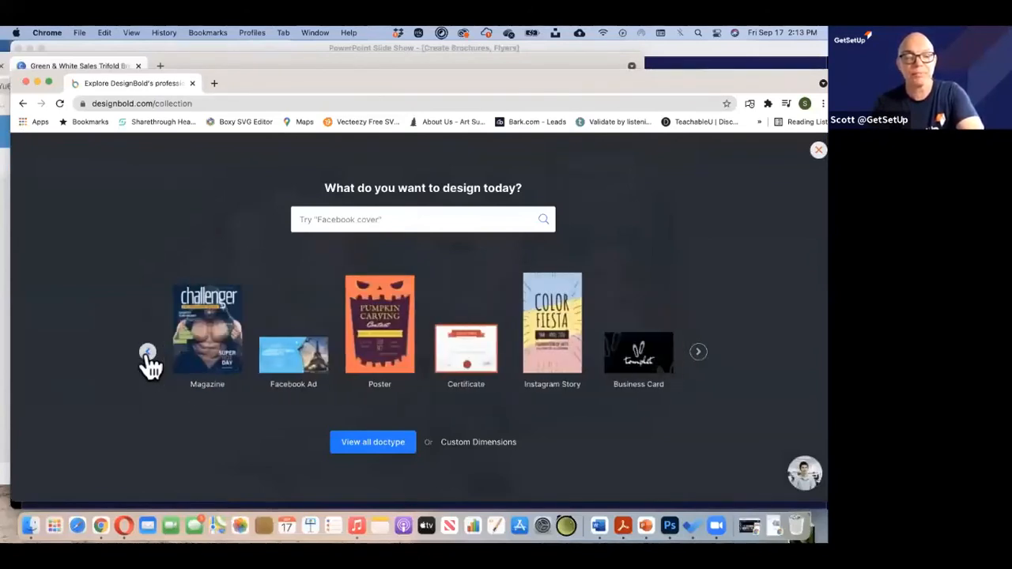
click(148, 352)
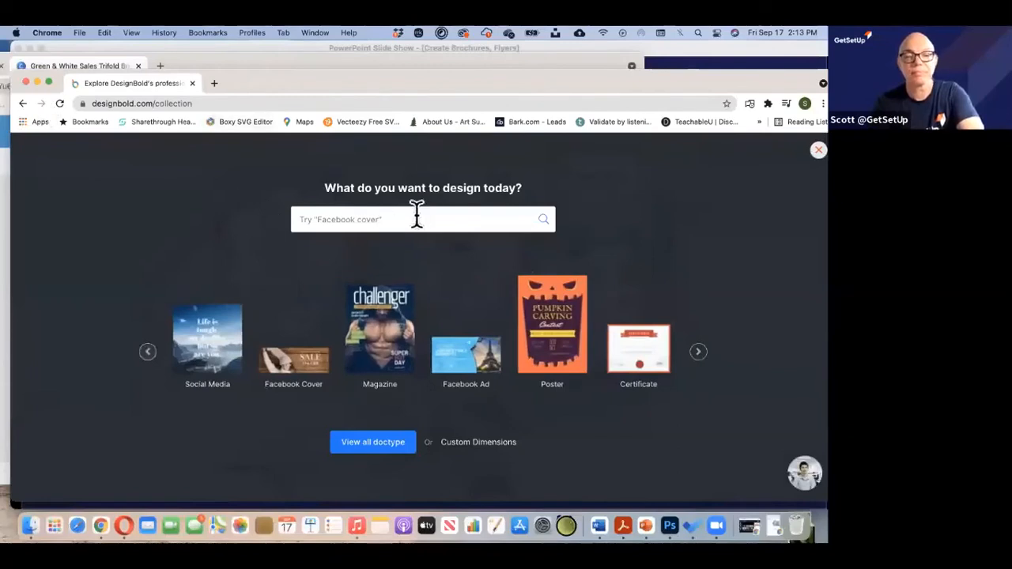
Try to create a custom design with dimensions of 8 x 11 px, and return to the DesignBold home page
click(478, 445)
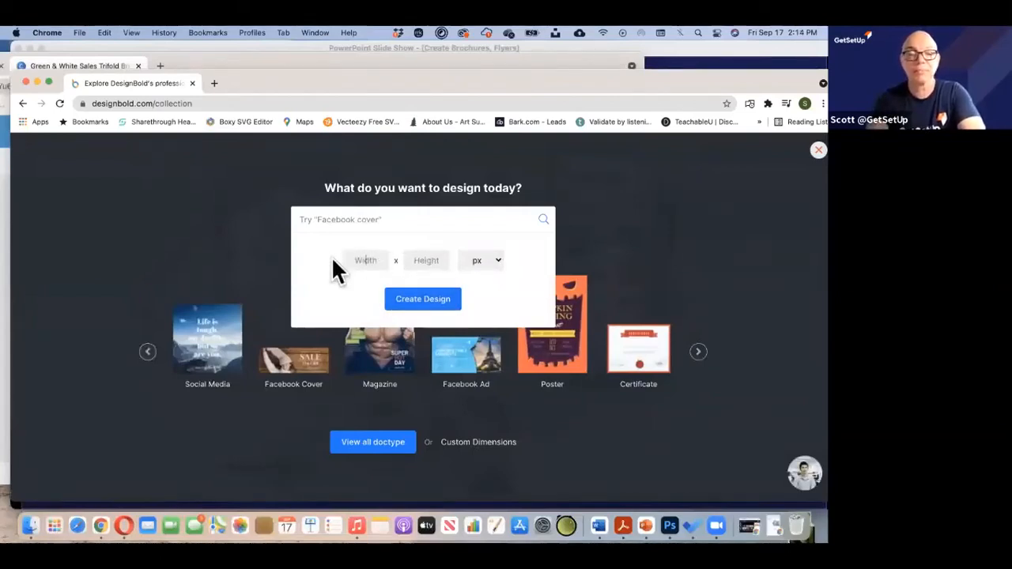
click(363, 261)
click(443, 261)
text(11)
click(446, 309)
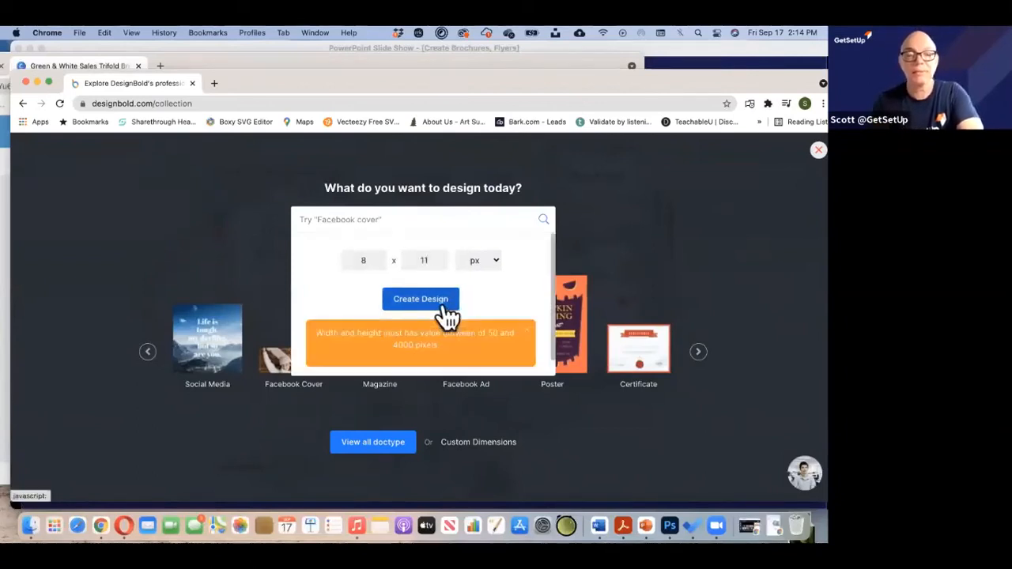
click(540, 225)
click(23, 104)
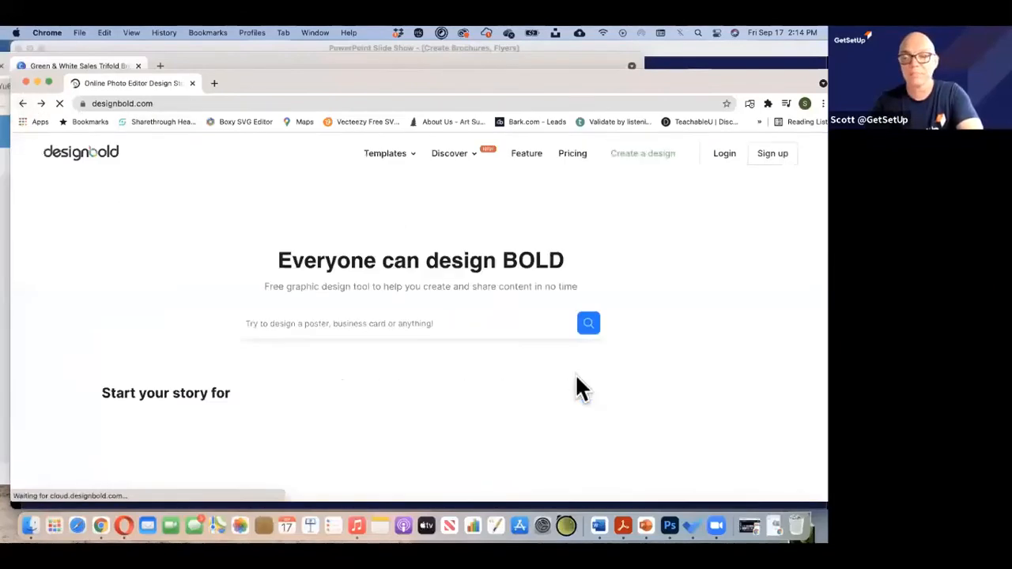
scroll(573, 380, down, 2)
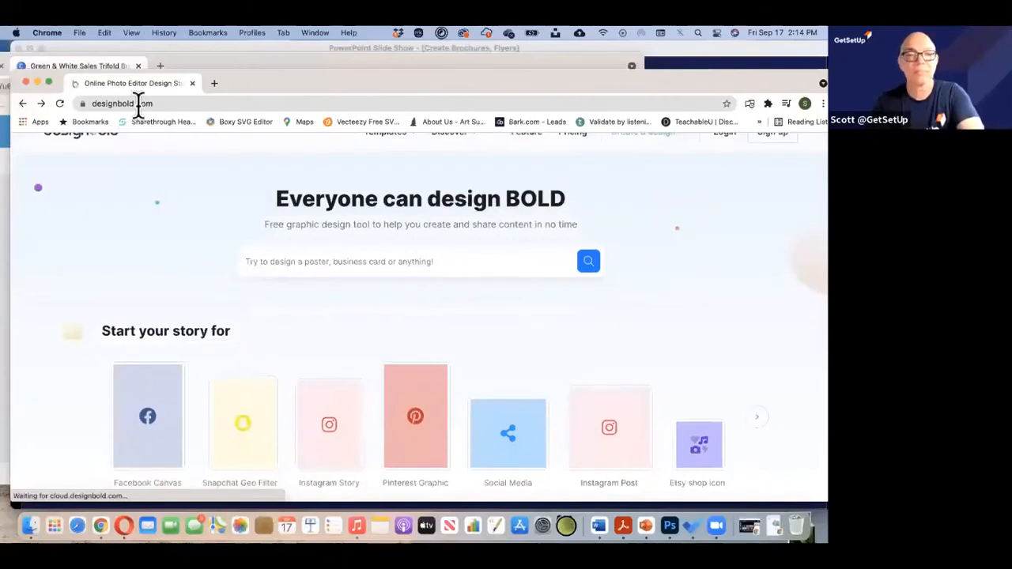
Switch to the PowerPoint slide listing online graphic design platforms and shift its window aside to uncover the browser
click(164, 109)
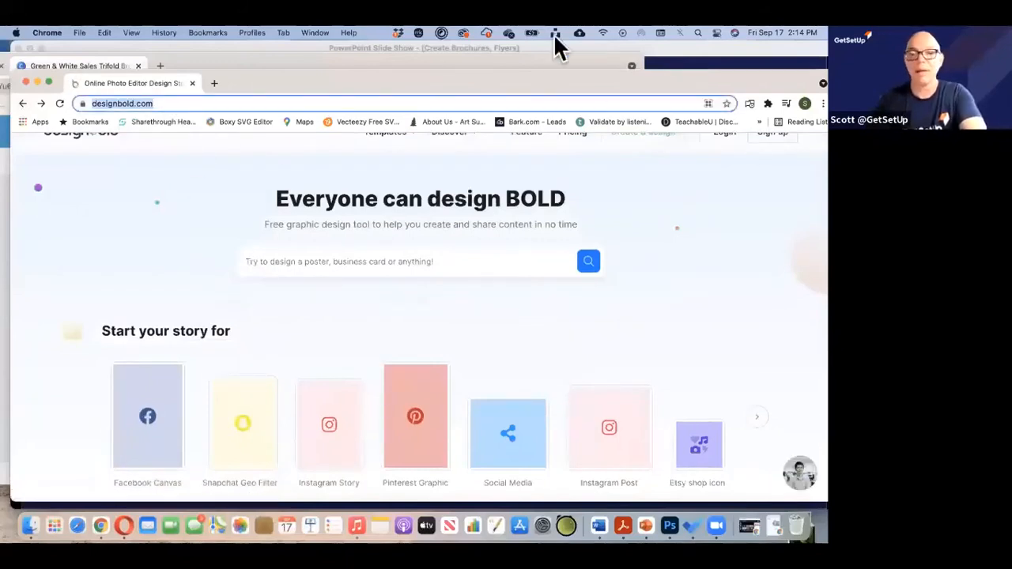
drag(585, 83, 497, 194)
click(698, 114)
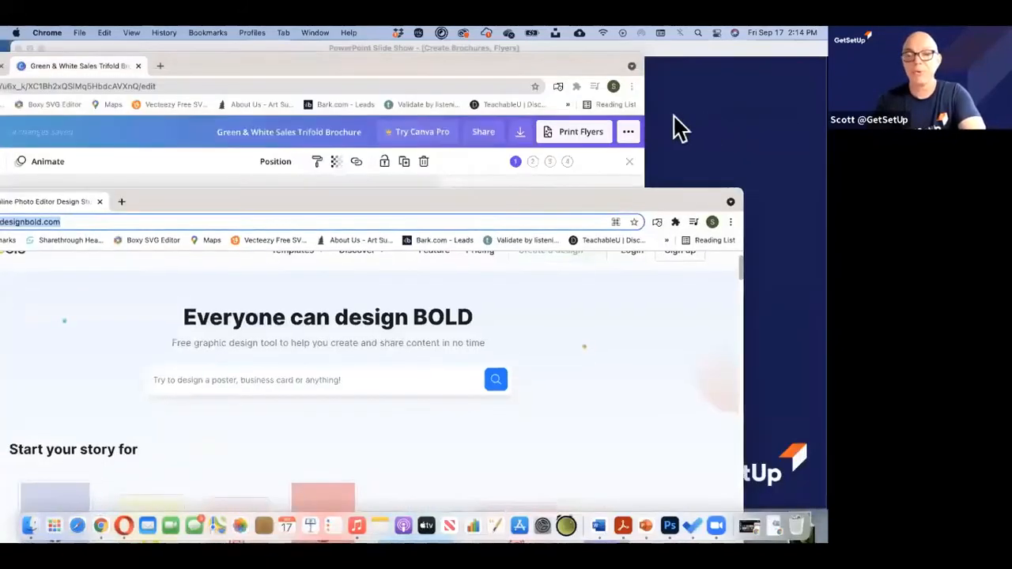
click(278, 295)
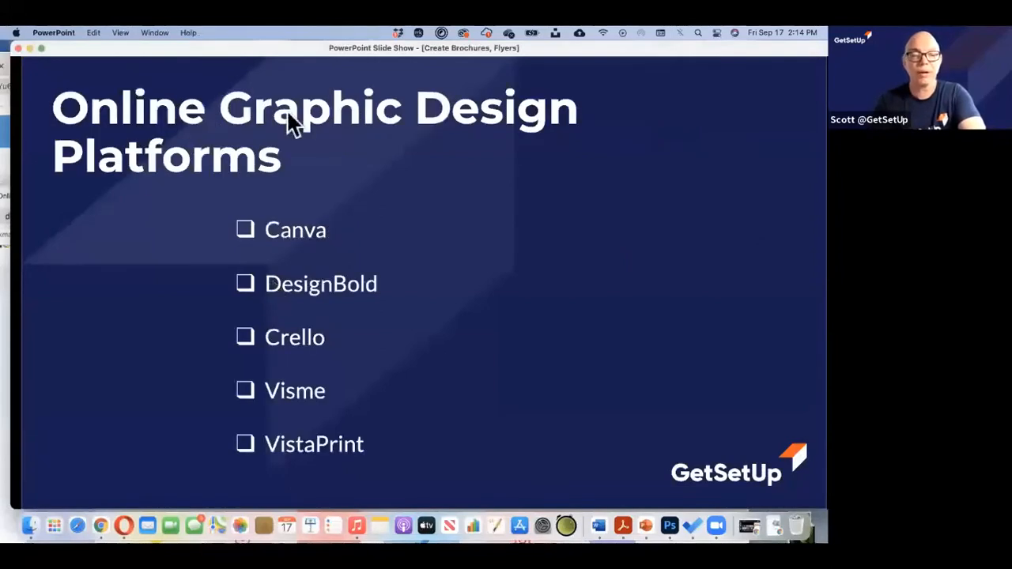
drag(436, 48, 671, 90)
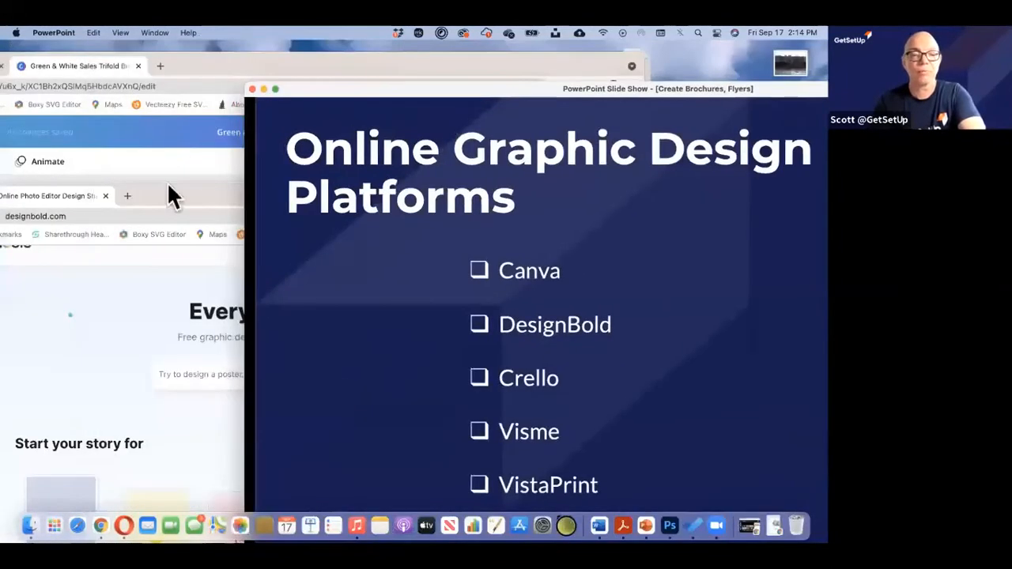
Switch to the DesignBold browser window, move it fully into view and load crello.com in it
drag(180, 190, 294, 94)
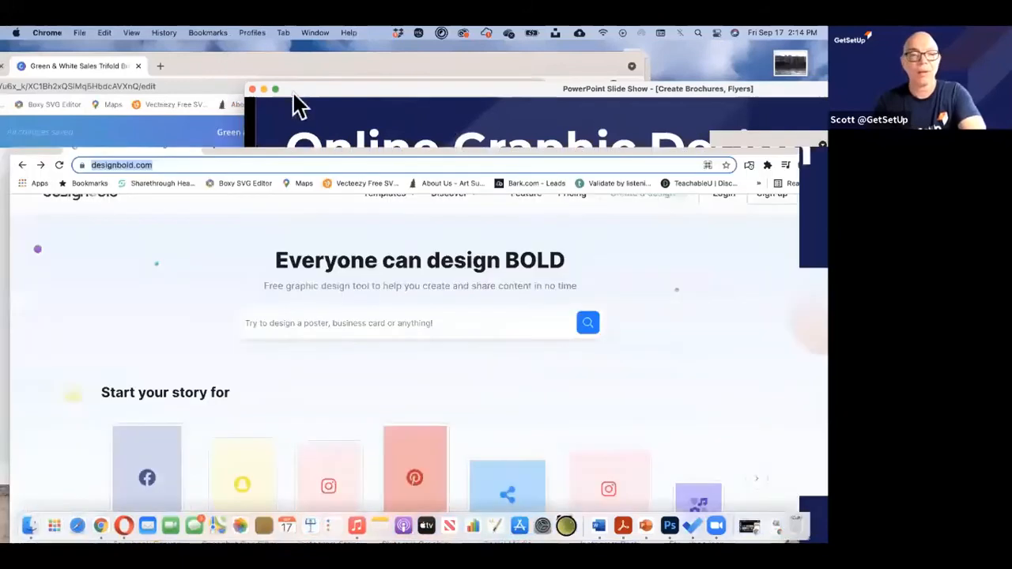
text(www.crel)
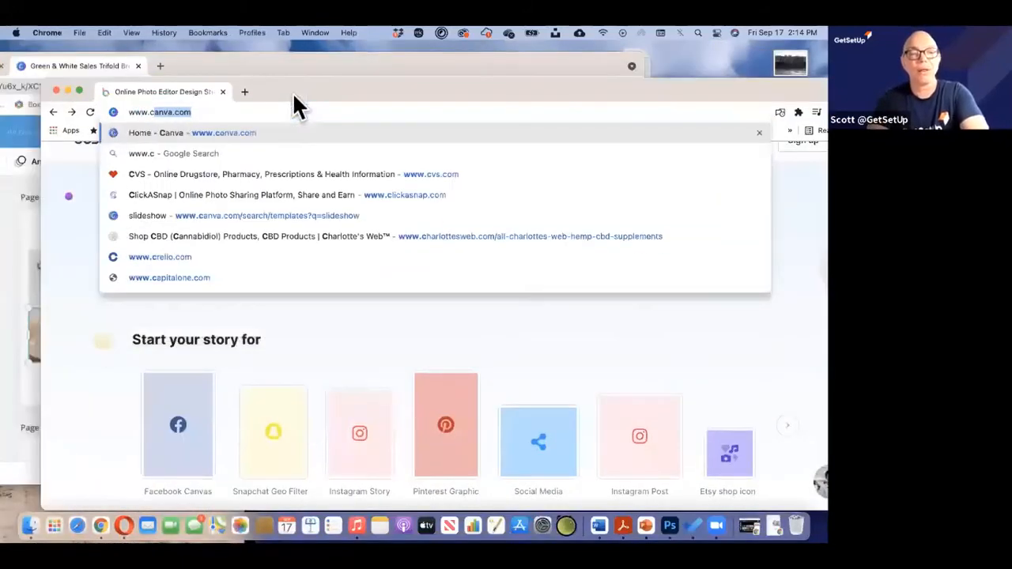
key(Return)
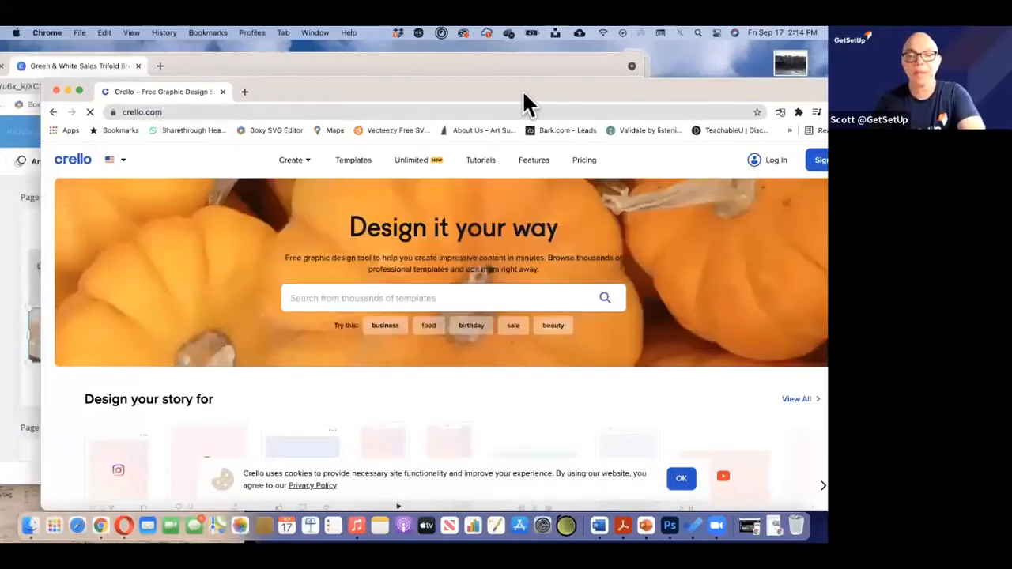
Bring the Crello window further into view, open the Unlimited page and look through its content categories and getting-started steps
drag(523, 94, 500, 93)
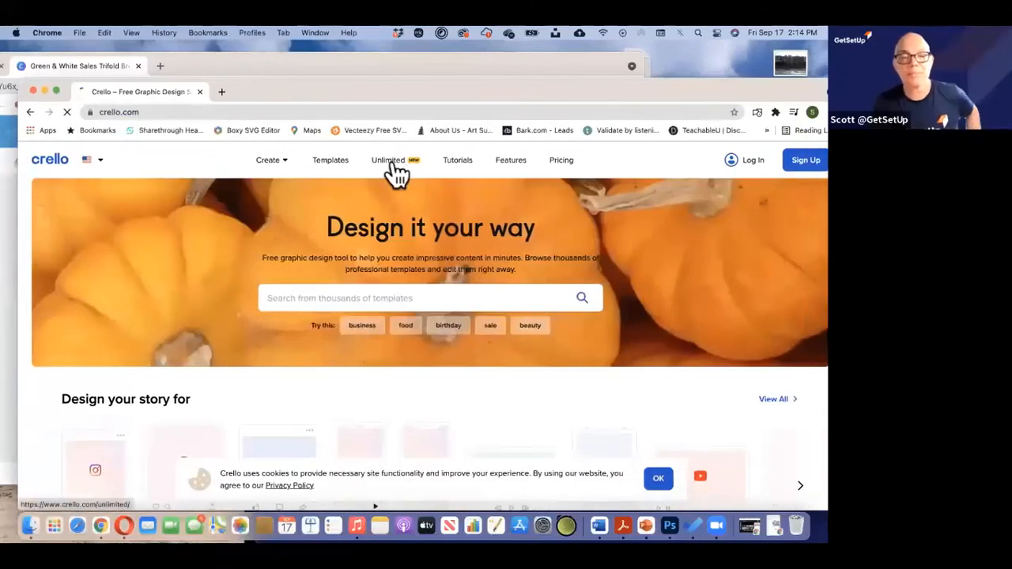
scroll(457, 387, down, 3)
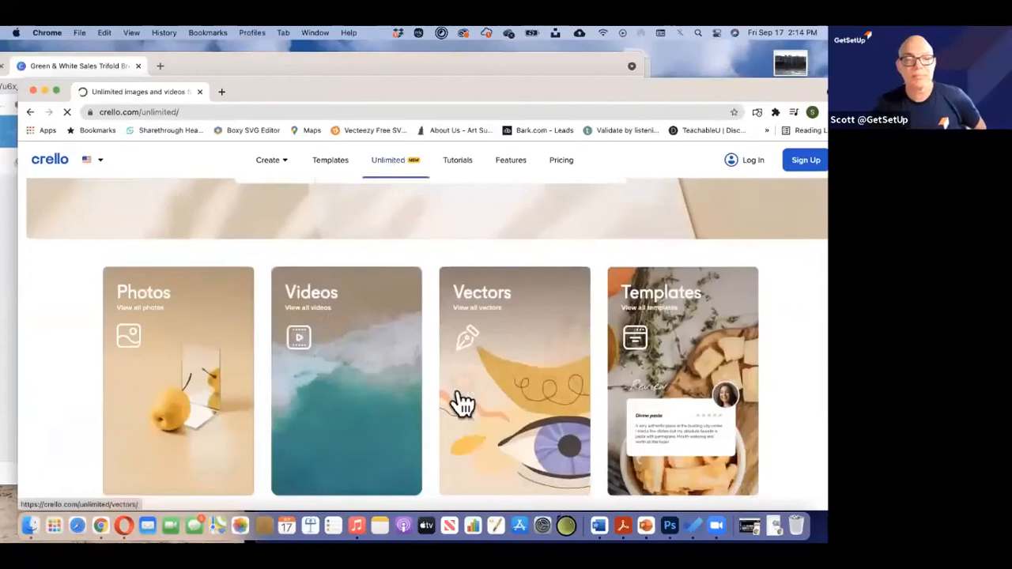
scroll(462, 403, down, 2)
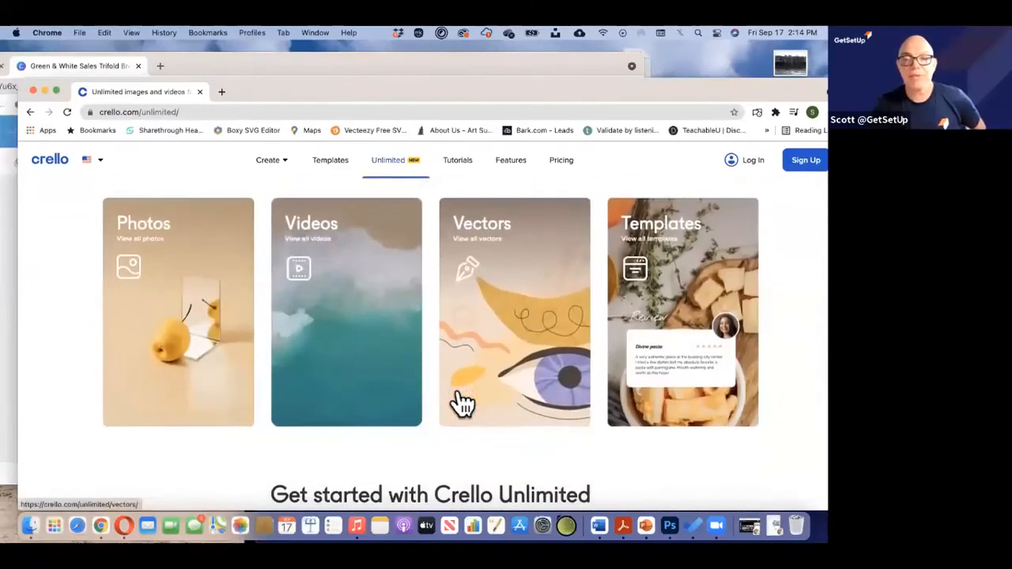
scroll(462, 403, down, 1)
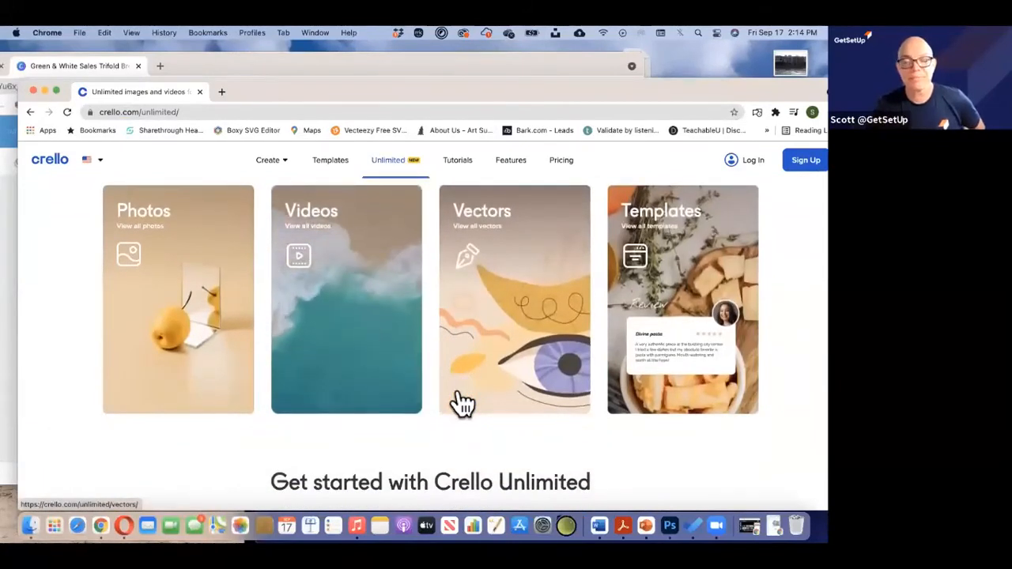
scroll(462, 403, down, 1)
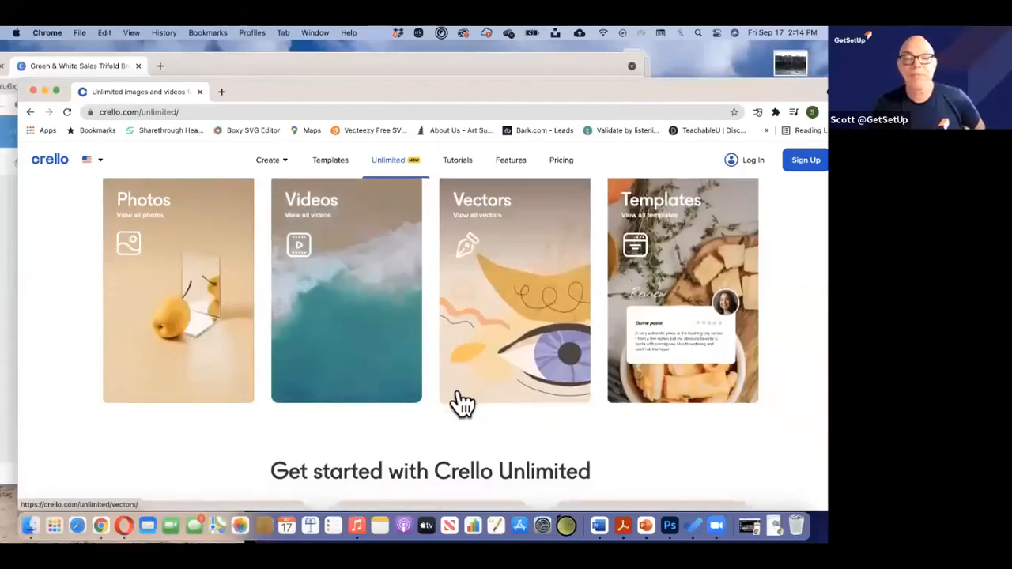
scroll(462, 403, down, 3)
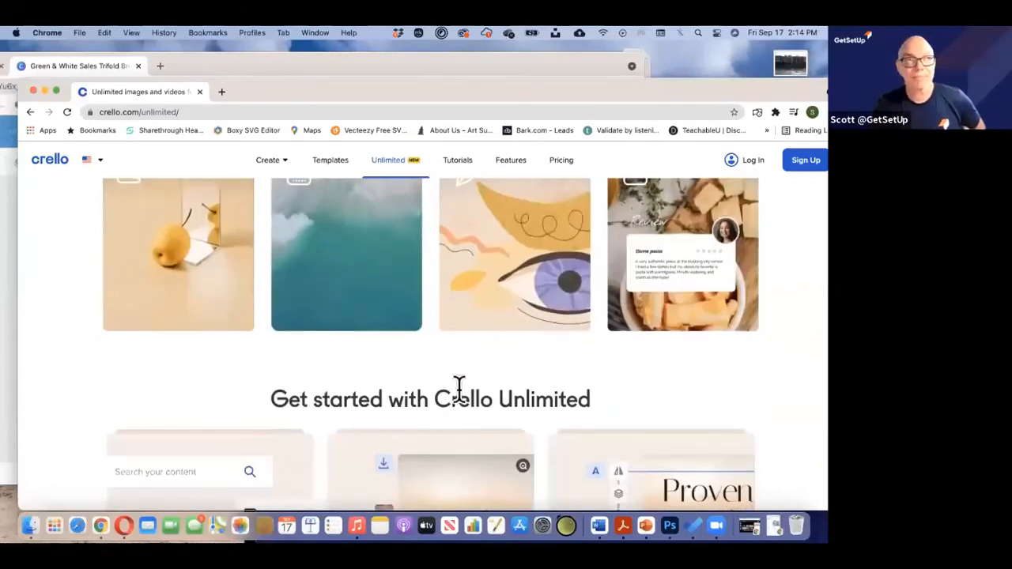
scroll(459, 387, down, 1)
scroll(458, 395, down, 5)
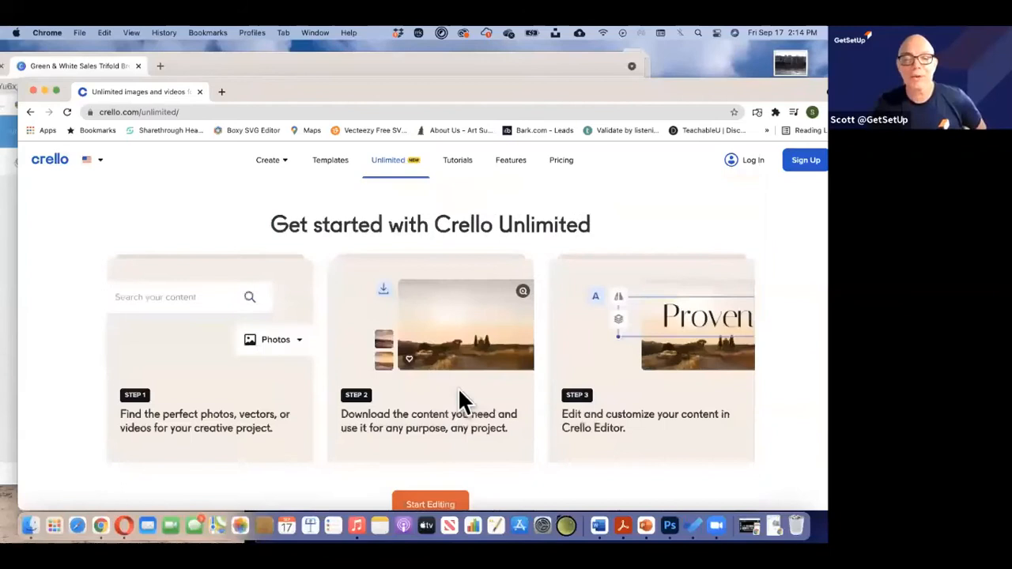
Return to the Crello home page and look over the design formats offered there
click(30, 112)
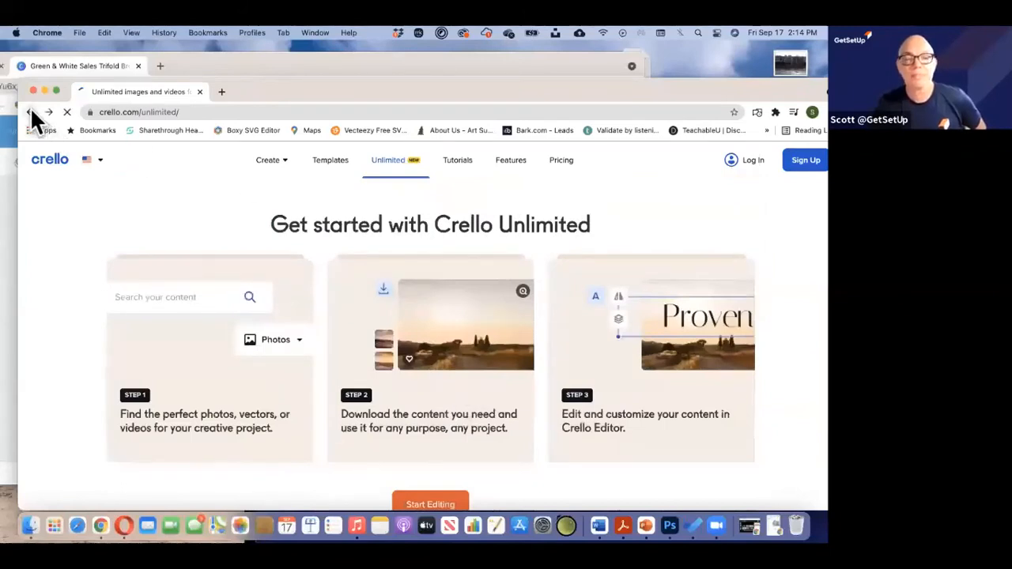
scroll(331, 357, down, 1)
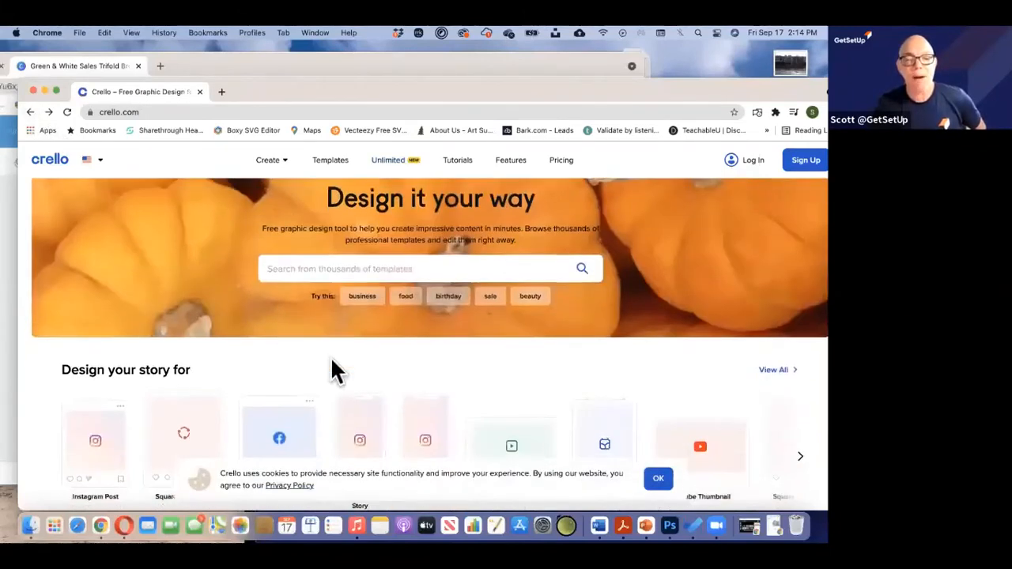
scroll(332, 369, down, 5)
scroll(331, 187, up, 4)
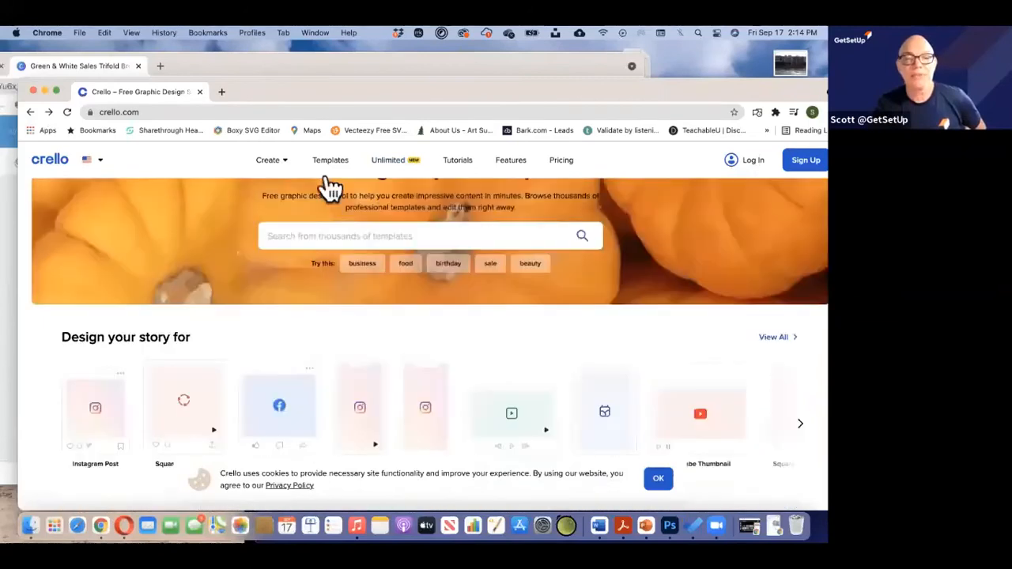
Open Crello's template library and browse the full range of templates
scroll(330, 187, up, 1)
click(335, 162)
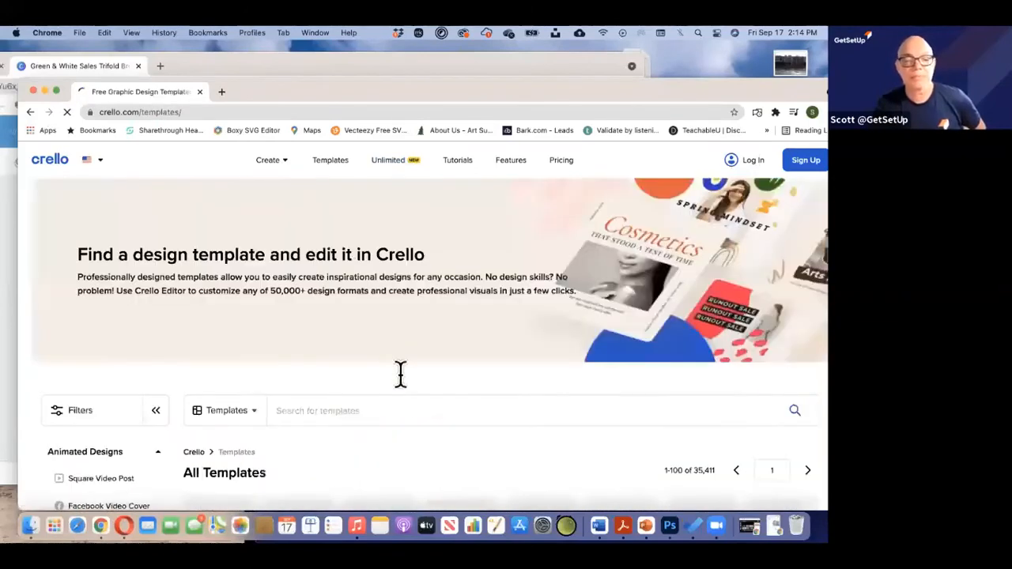
scroll(383, 464, down, 5)
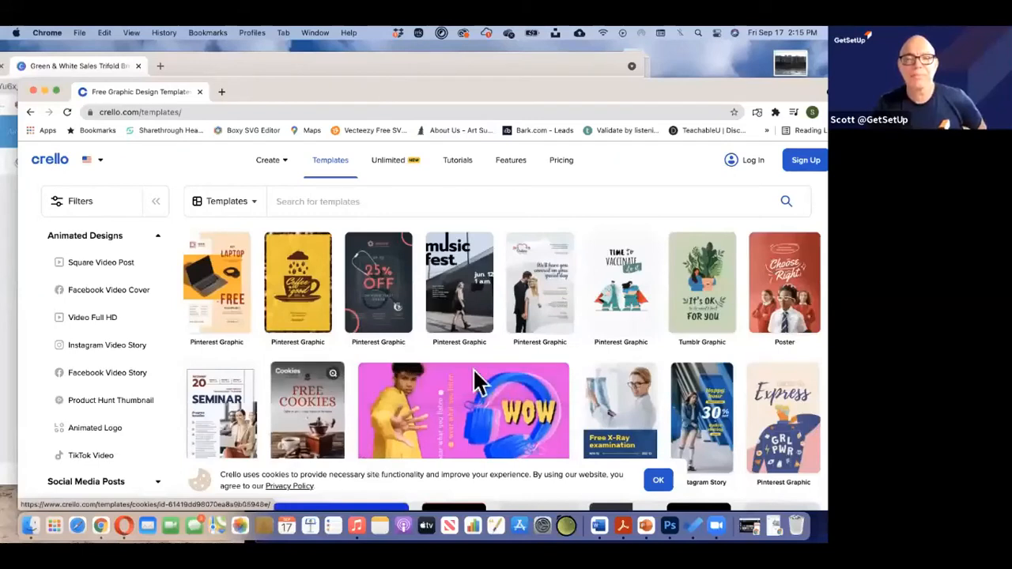
scroll(399, 386, down, 5)
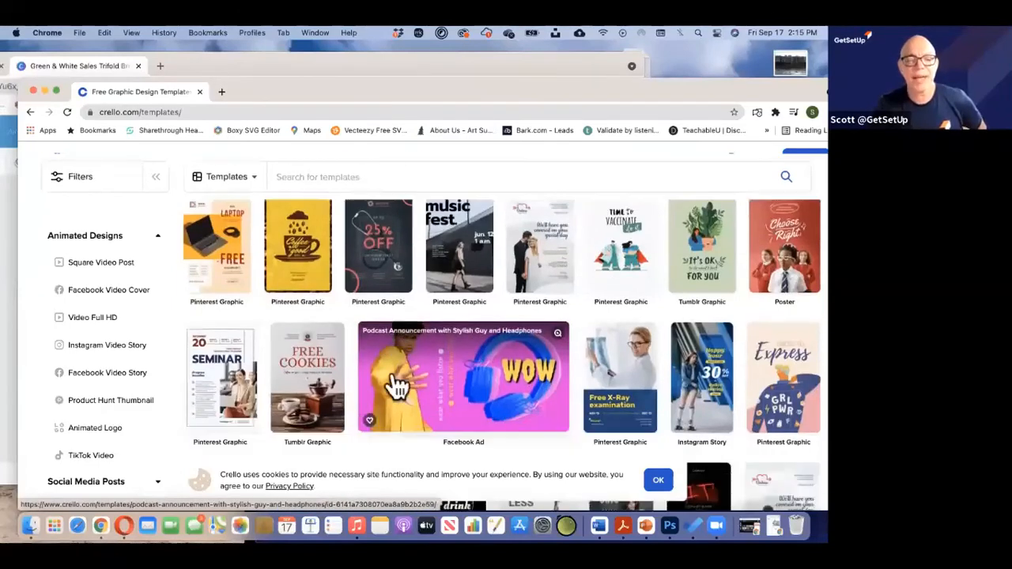
scroll(398, 386, down, 3)
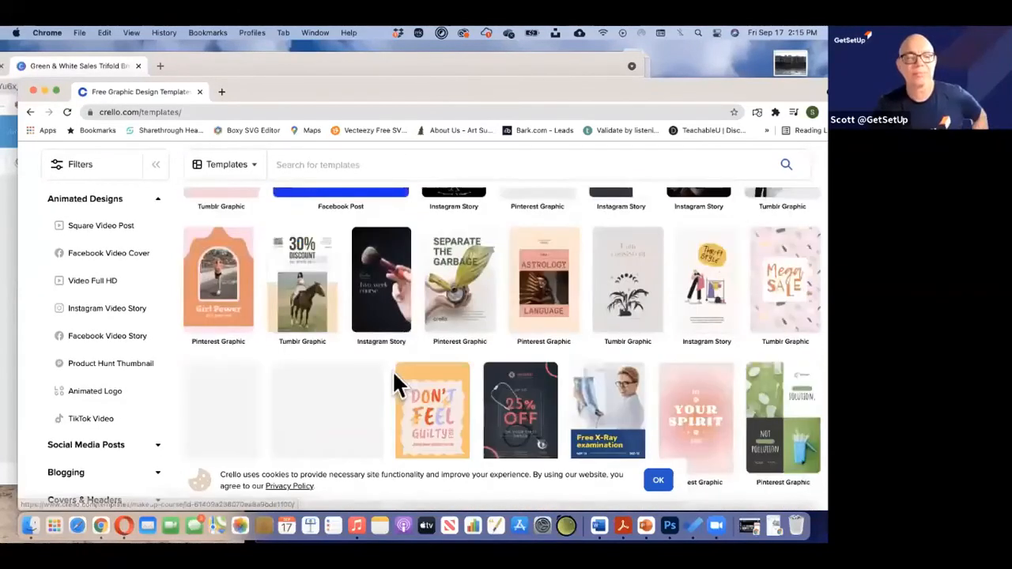
scroll(113, 369, down, 2)
Filter the Crello templates to the Brochure format within the Marketing Materials category
scroll(114, 368, down, 3)
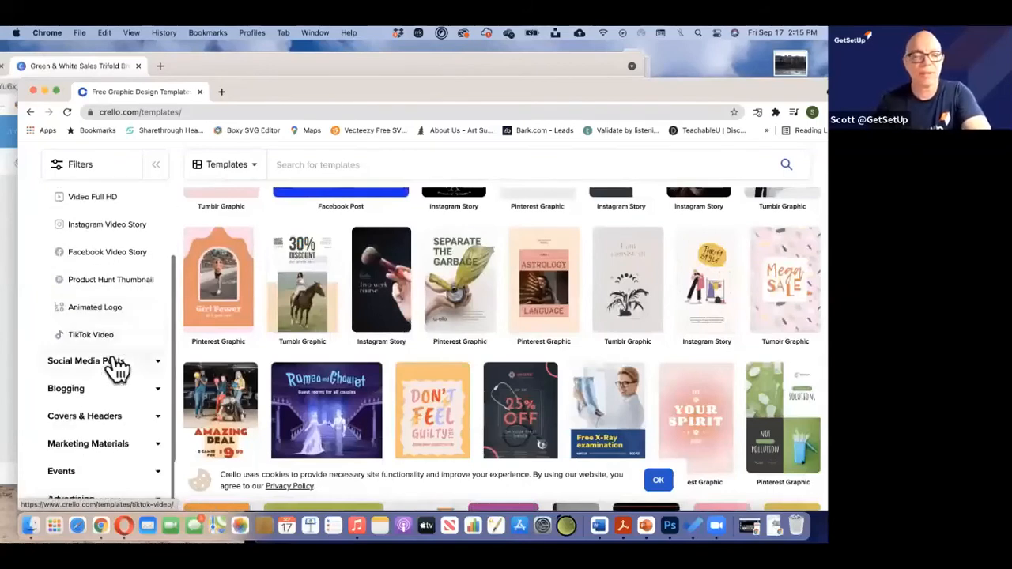
click(103, 449)
scroll(106, 461, down, 4)
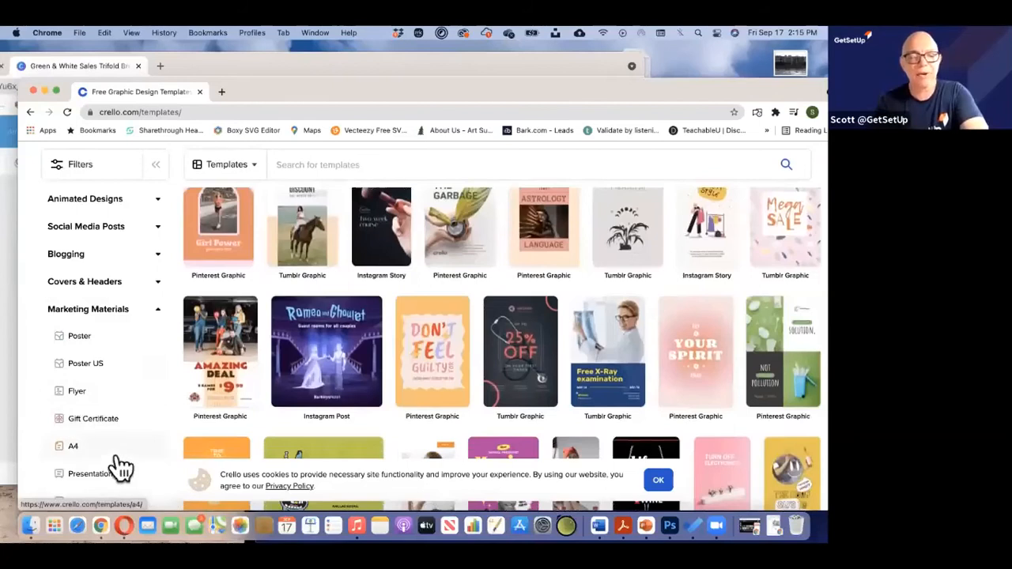
scroll(120, 468, down, 6)
scroll(120, 468, down, 4)
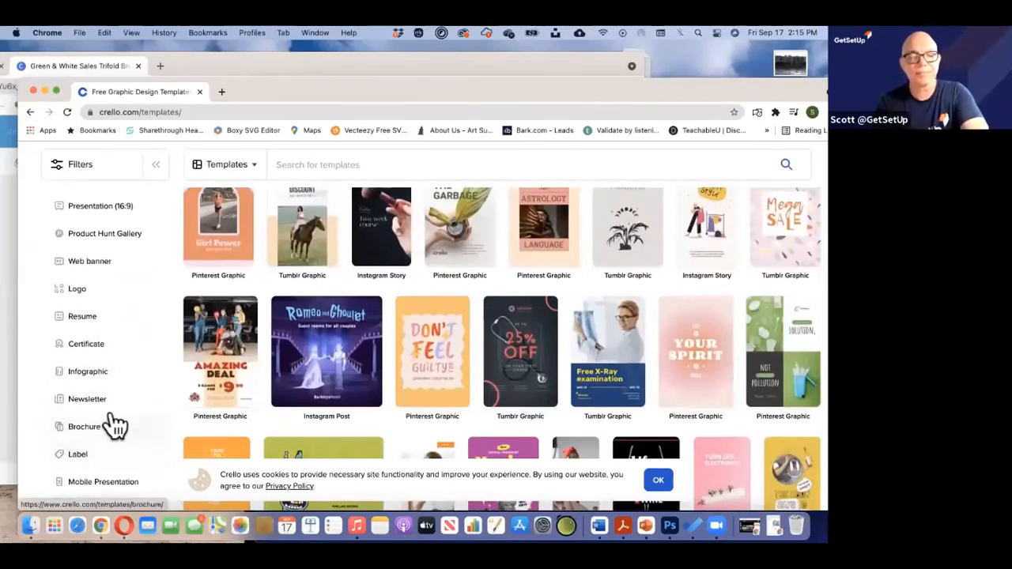
click(90, 428)
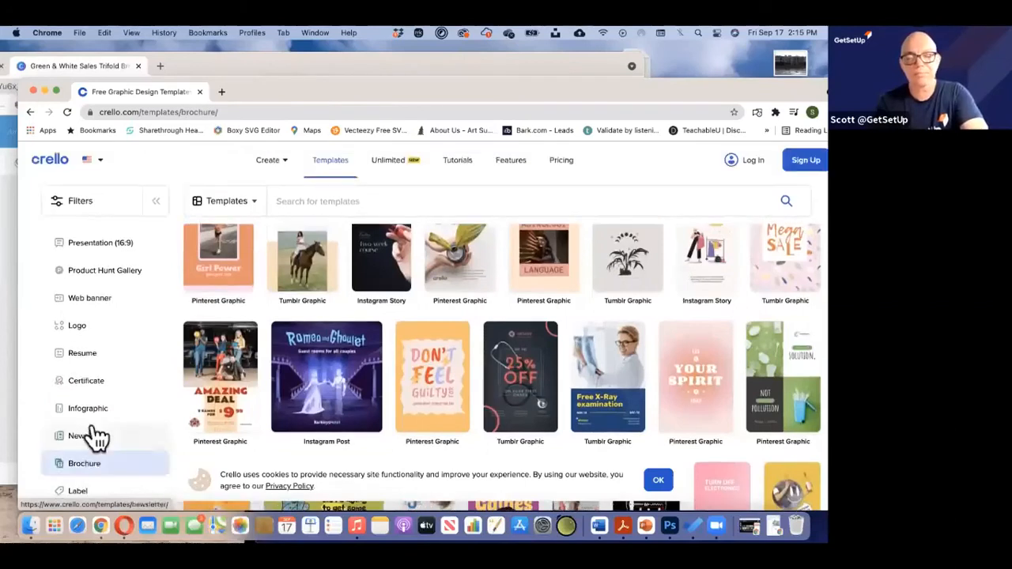
Look through the brochure template designs available on Crello
scroll(515, 423, down, 5)
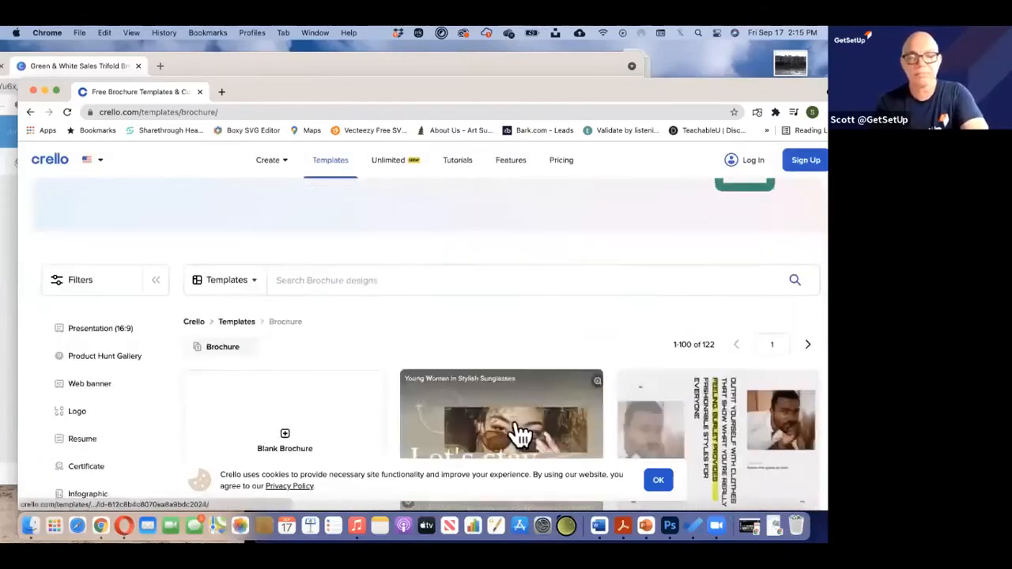
scroll(515, 434, down, 4)
scroll(516, 434, down, 1)
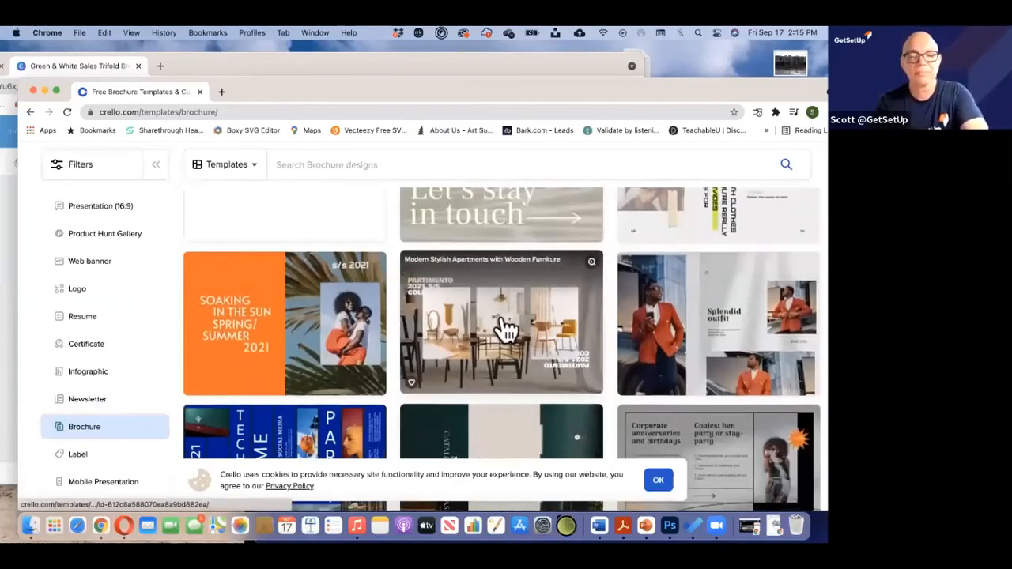
scroll(503, 328, down, 1)
scroll(506, 331, down, 2)
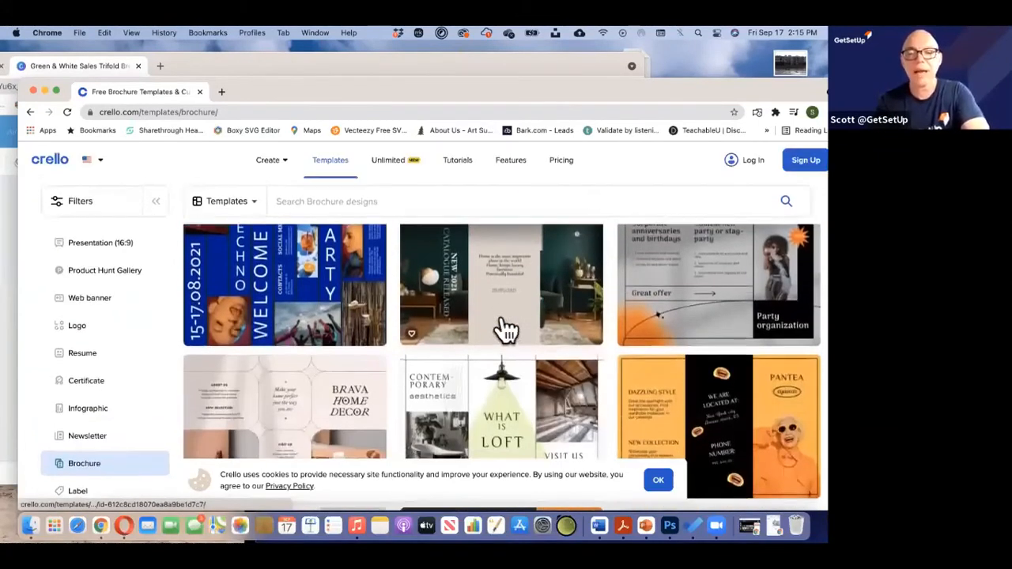
scroll(506, 331, up, 3)
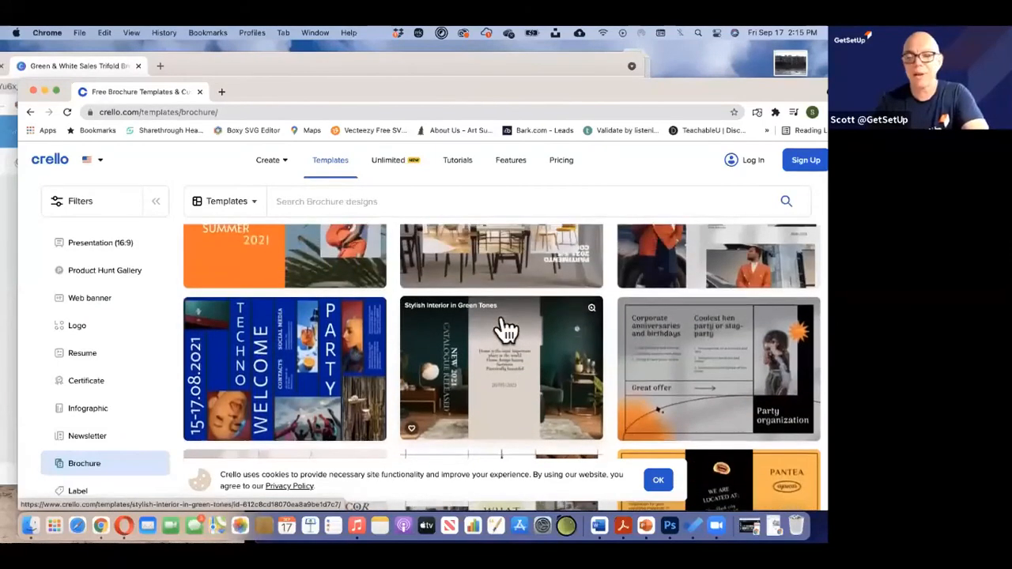
scroll(506, 328, up, 2)
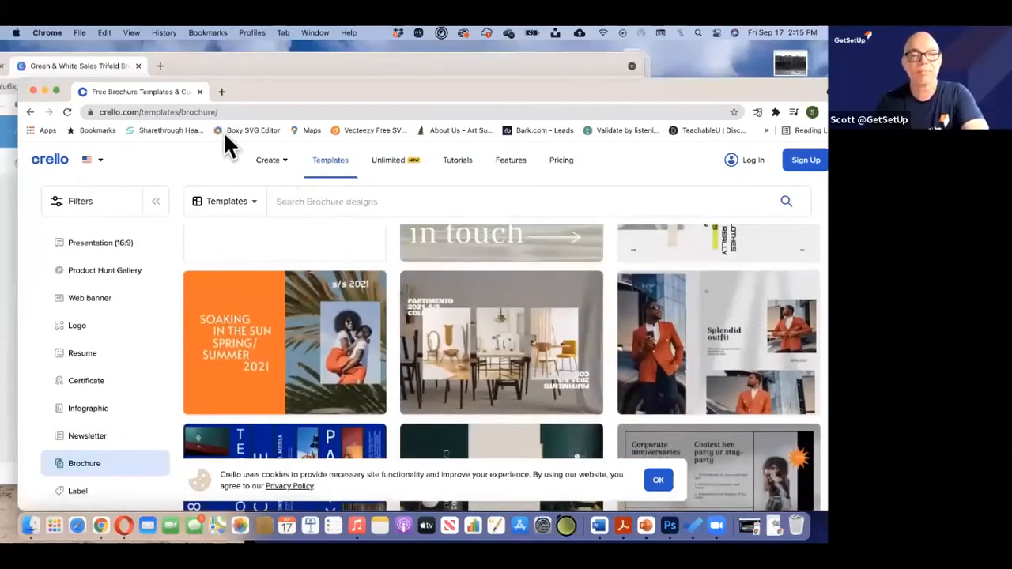
click(231, 109)
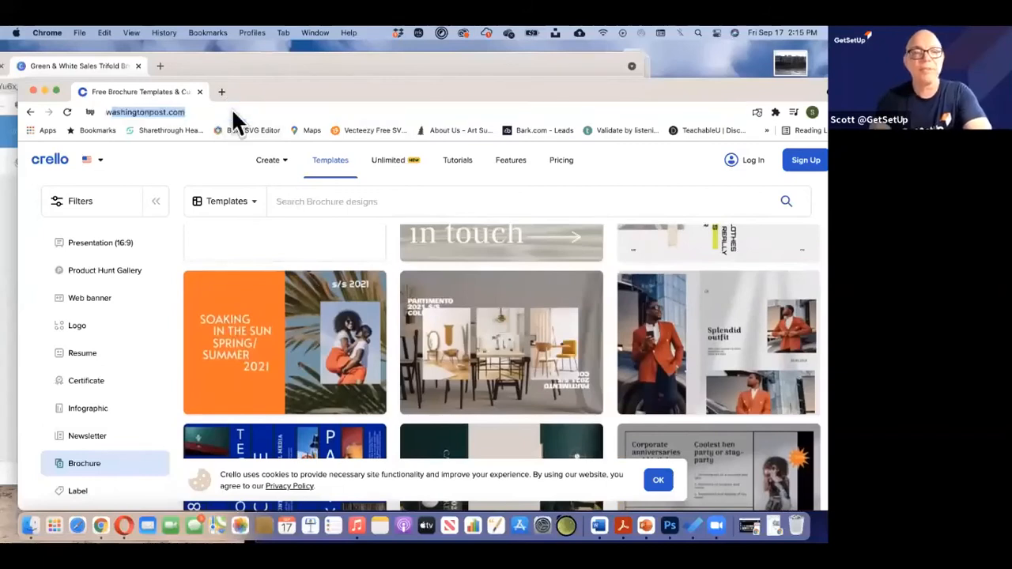
text(www.)
key(BackSpace)
text(.vistap)
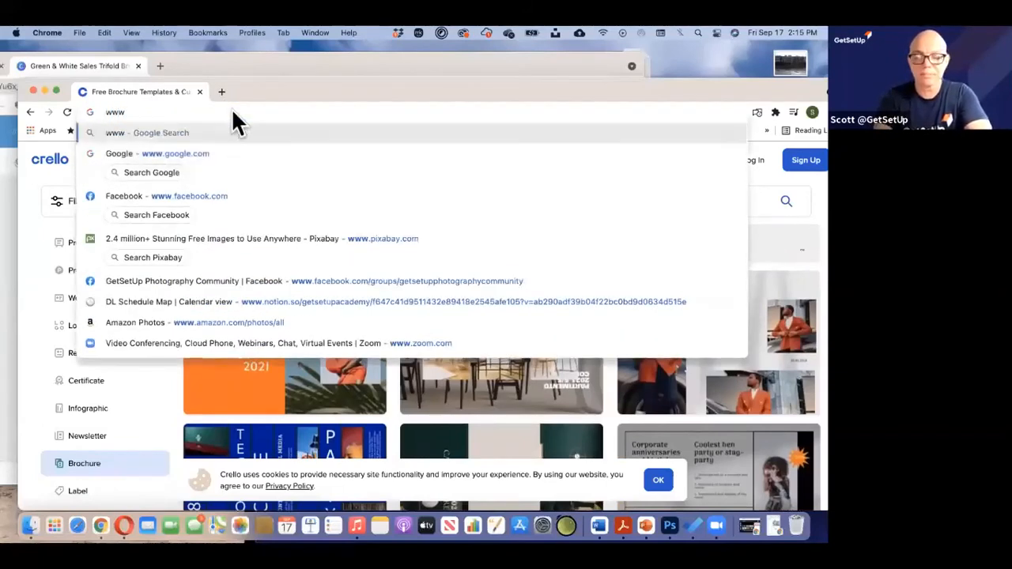
text(r)
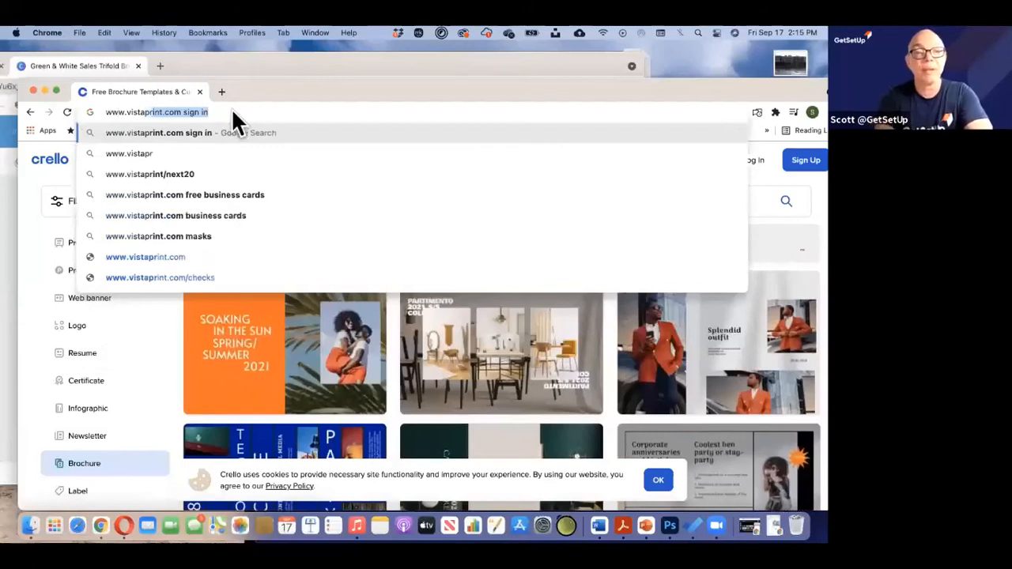
key(Return)
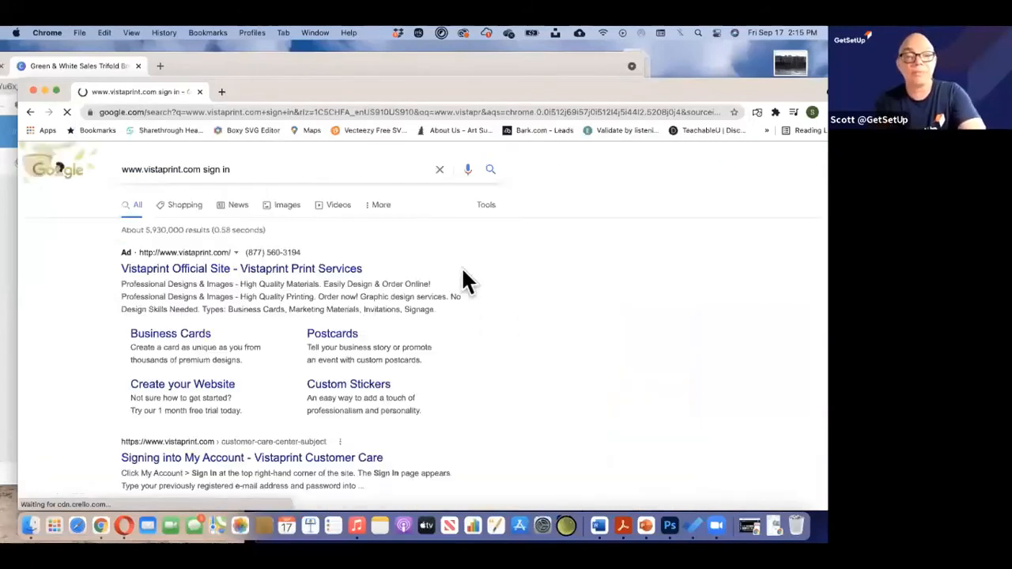
click(164, 269)
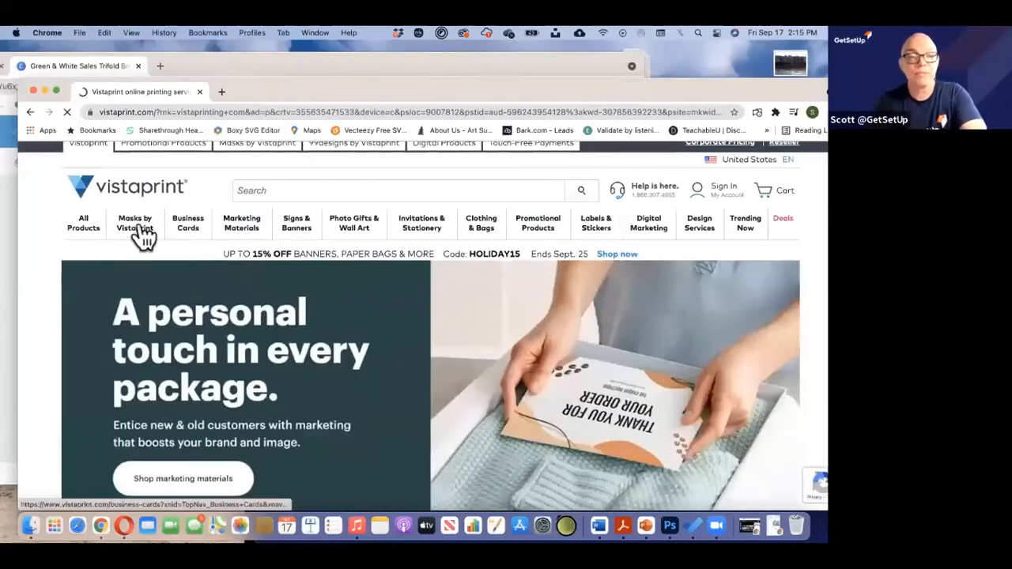
Open Vistaprint's Marketing Materials category and examine the printed products and starting prices on offer
mouse_move(247, 237)
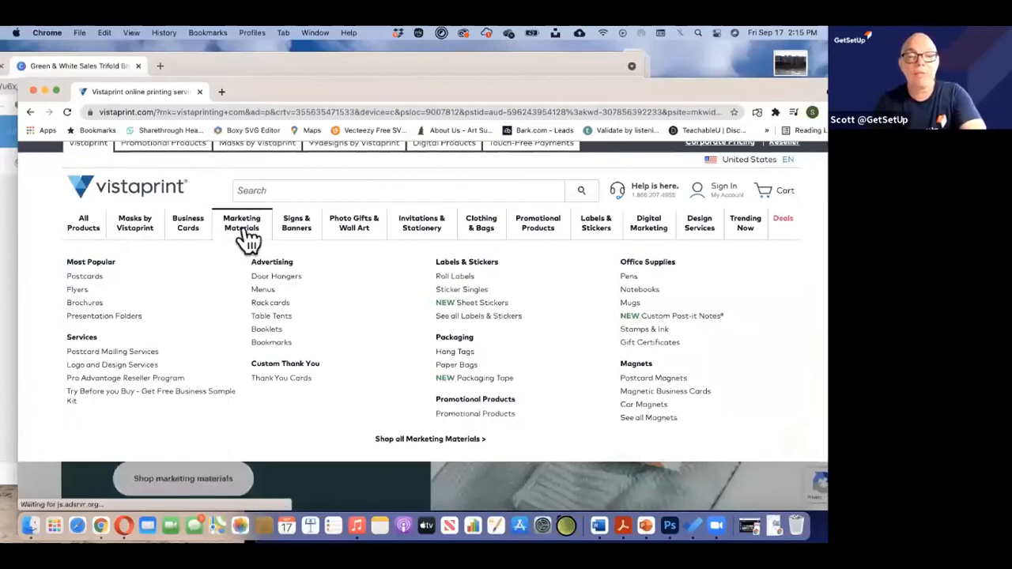
click(245, 237)
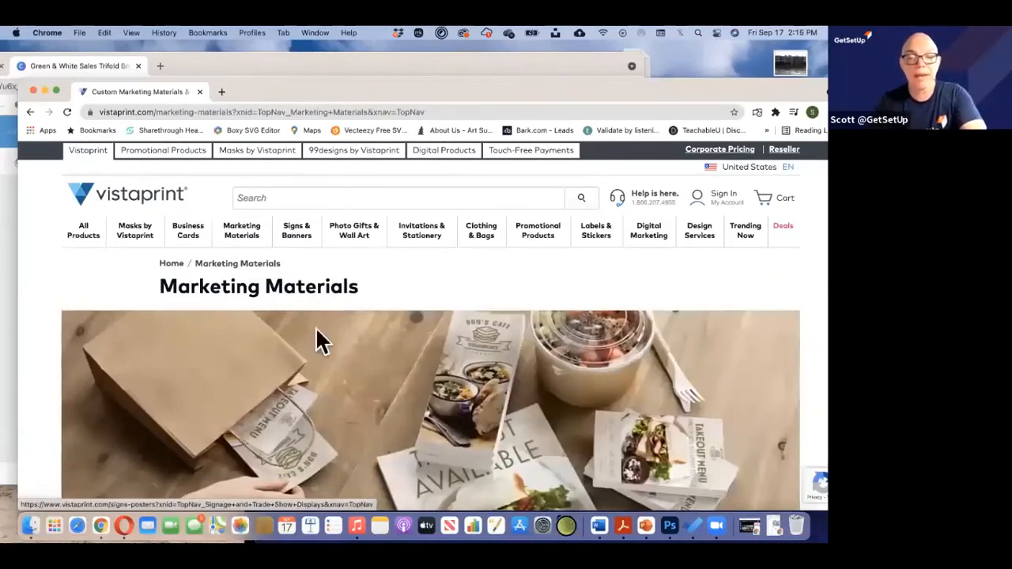
scroll(315, 335, down, 10)
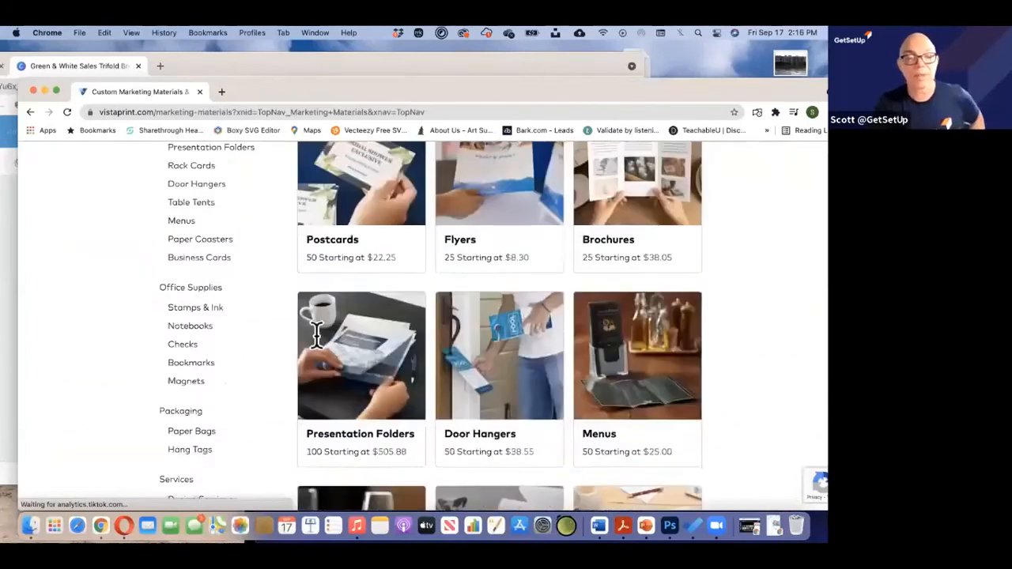
scroll(315, 336, down, 5)
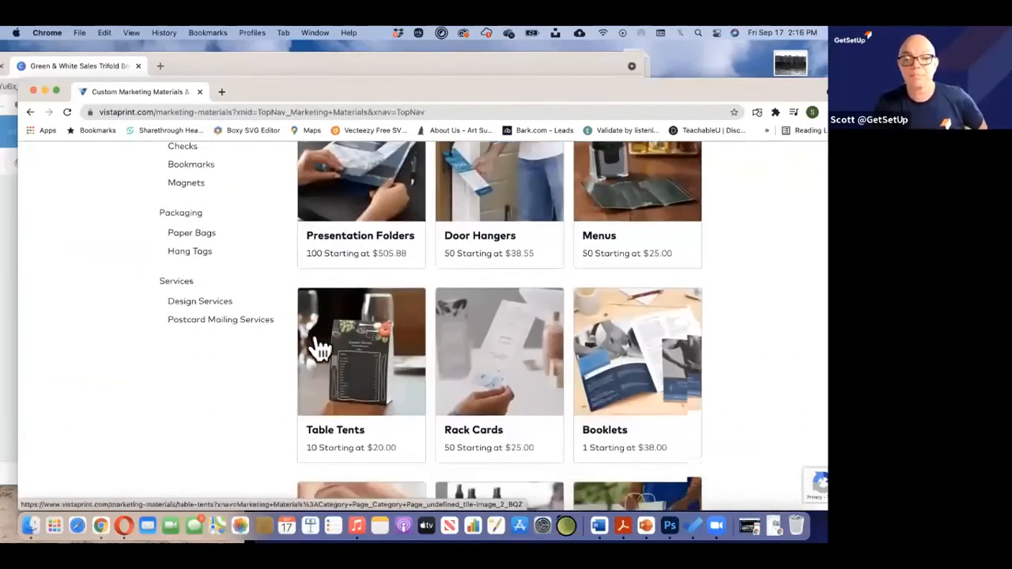
scroll(320, 347, down, 1)
scroll(435, 392, up, 1)
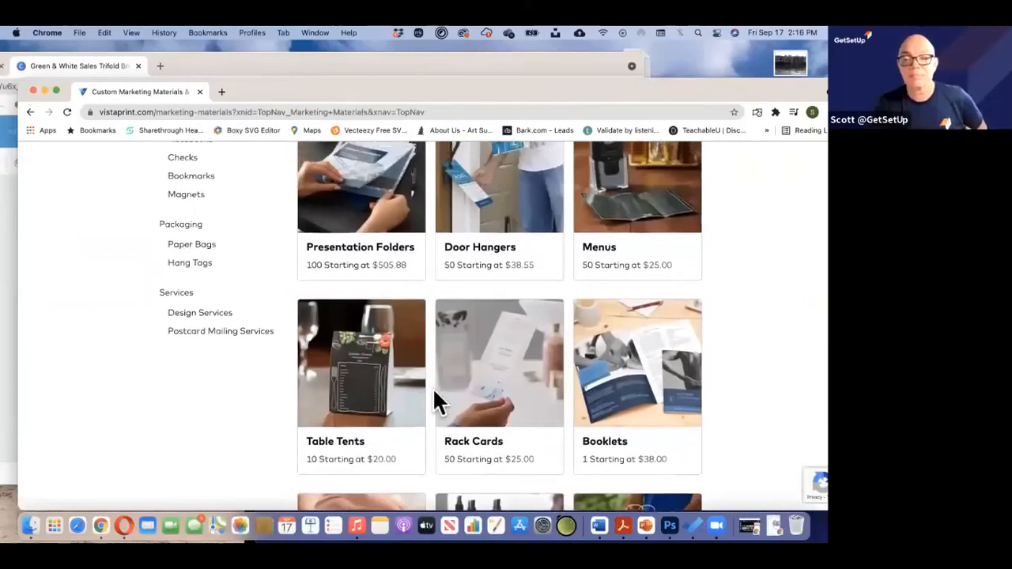
scroll(435, 392, down, 6)
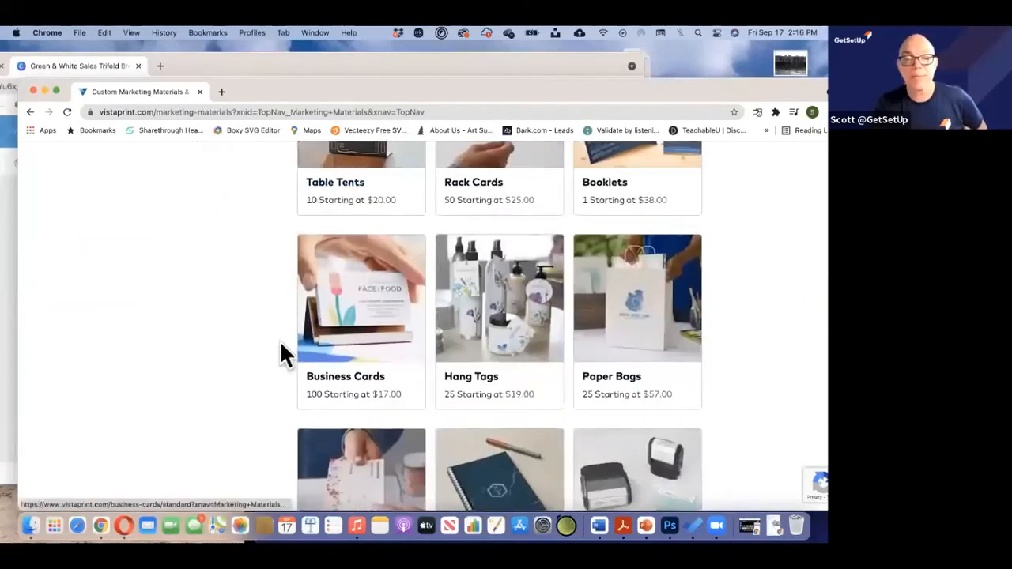
scroll(472, 368, down, 3)
scroll(480, 369, down, 4)
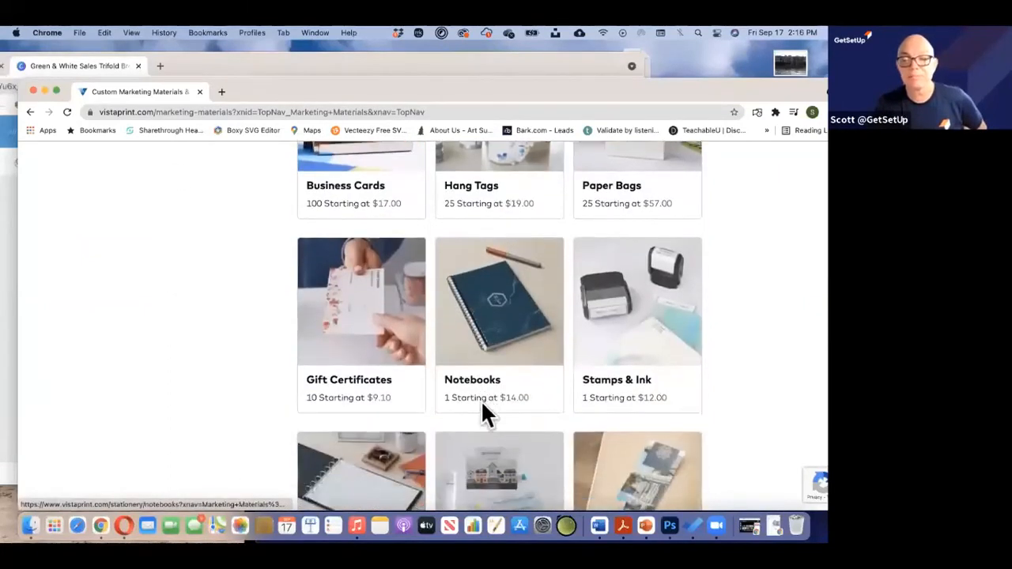
Finish checking the Marketing Materials products and open Vistaprint's Signs & Banners category
scroll(484, 416, down, 5)
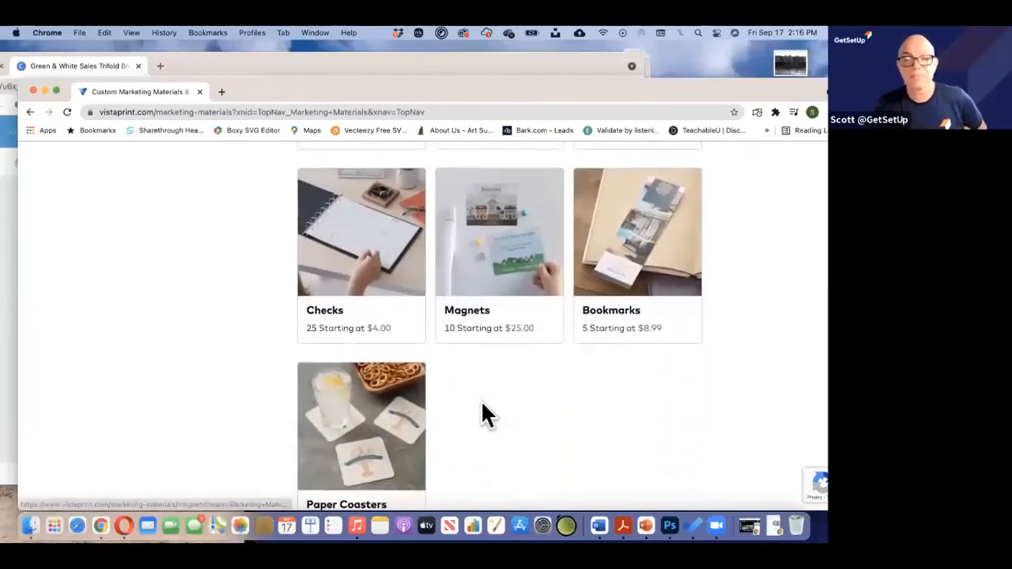
scroll(484, 414, up, 15)
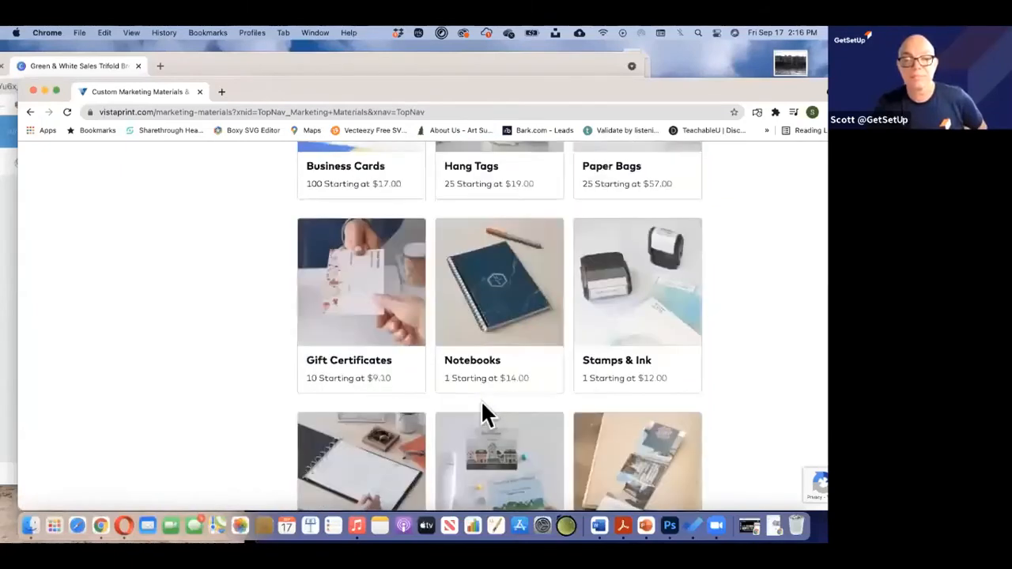
scroll(482, 406, up, 10)
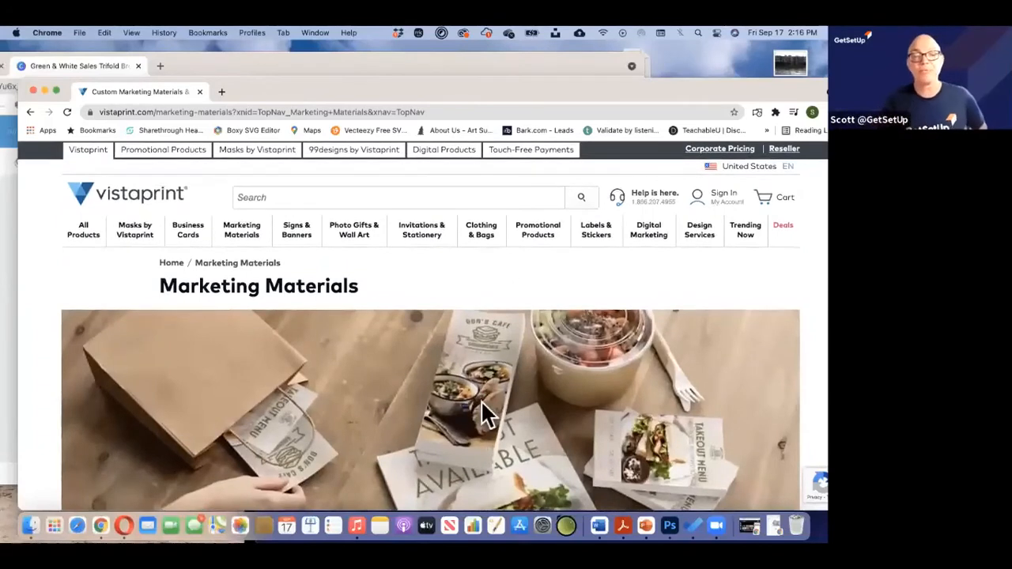
click(298, 235)
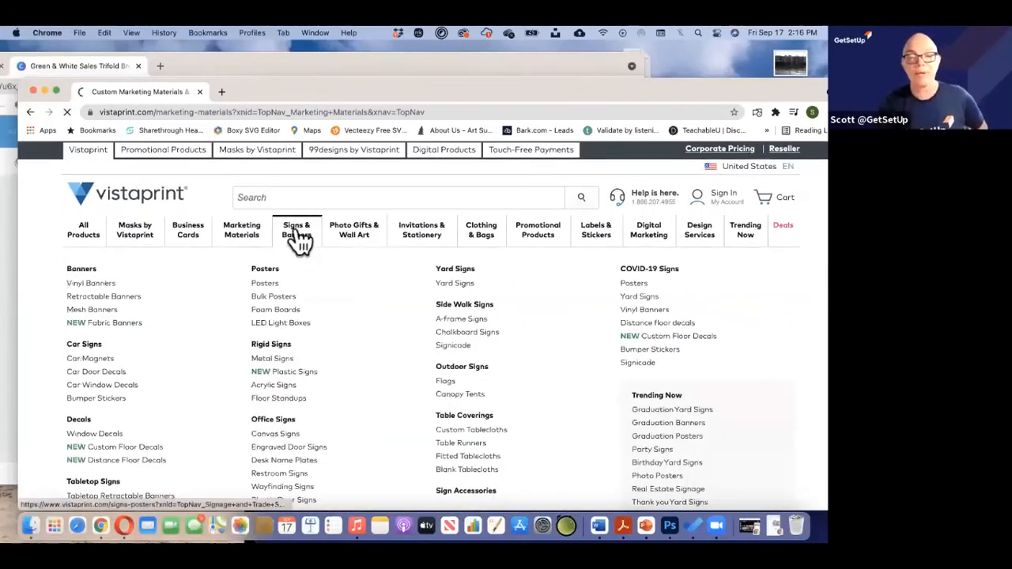
Look through the Signs & Banners product range, including decals, banners, custom tablecloths, tabletop signs and pop-up displays
scroll(431, 355, down, 5)
scroll(430, 357, down, 3)
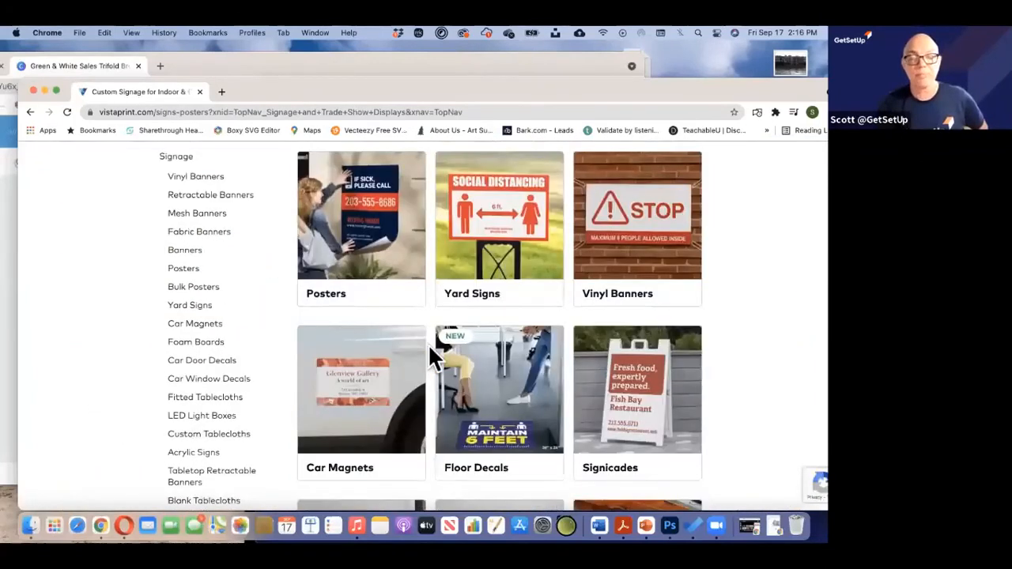
scroll(431, 355, down, 3)
scroll(431, 358, down, 3)
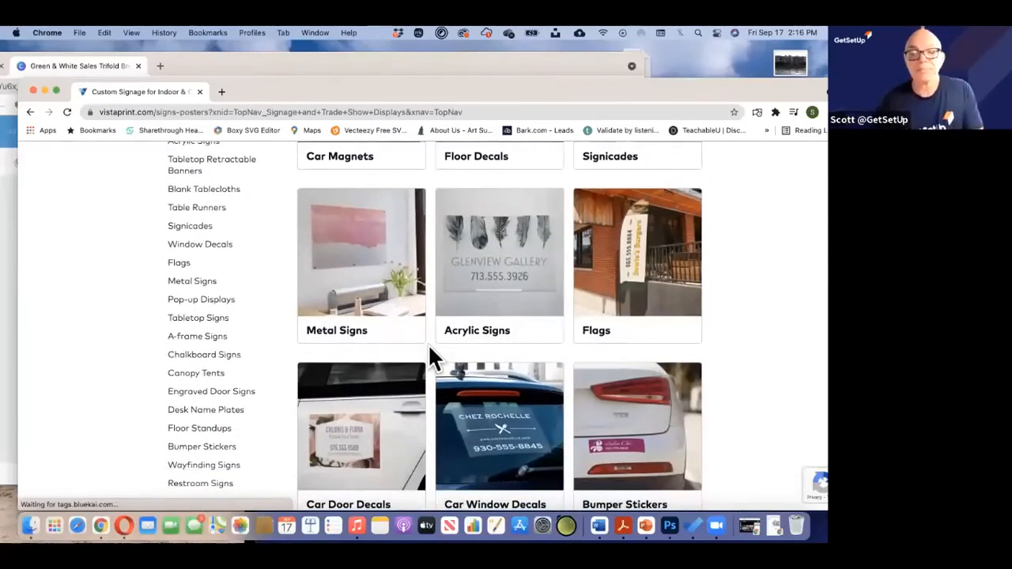
scroll(431, 357, down, 5)
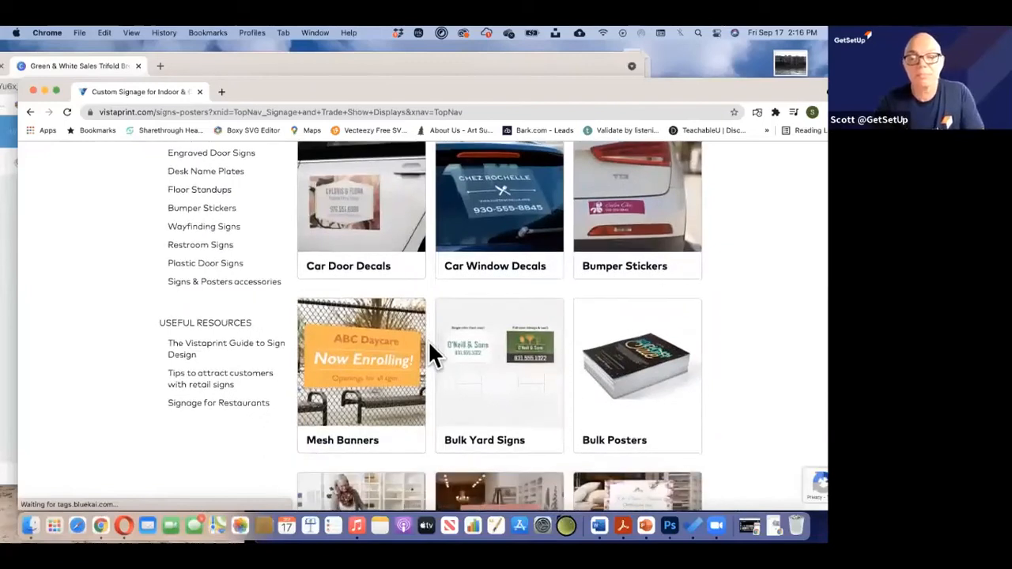
scroll(431, 351, down, 3)
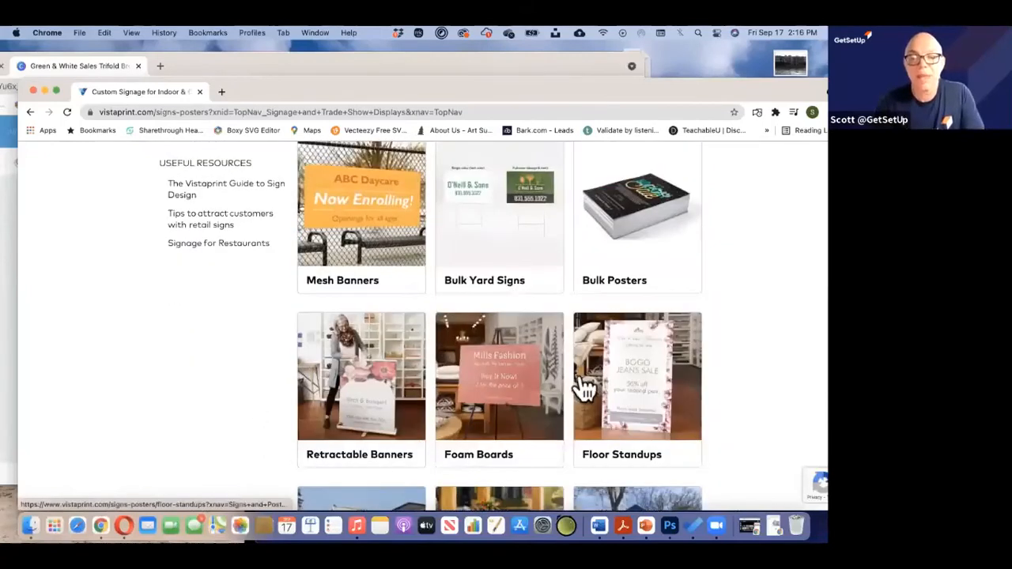
scroll(584, 389, down, 1)
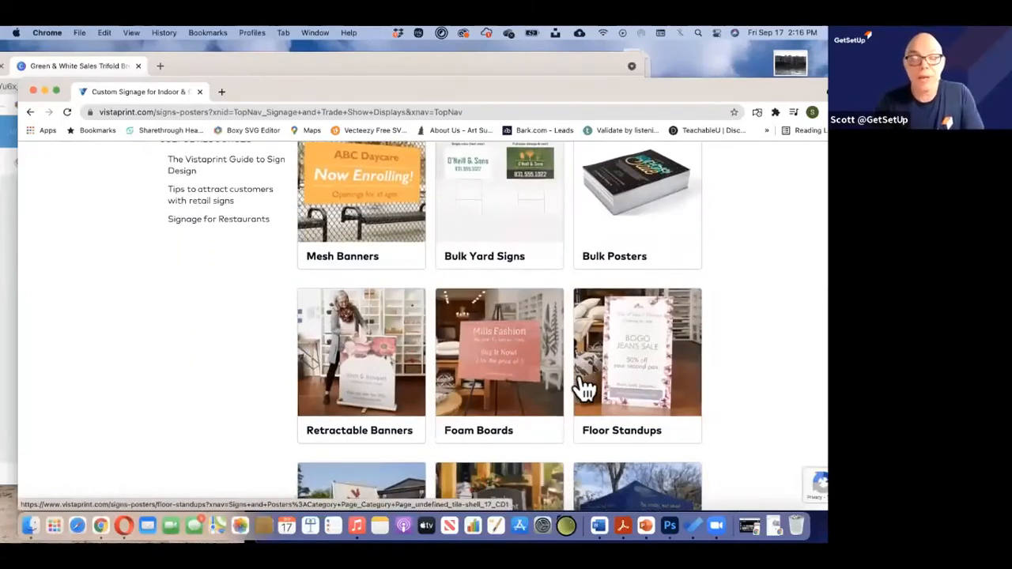
scroll(583, 389, down, 4)
scroll(584, 389, down, 3)
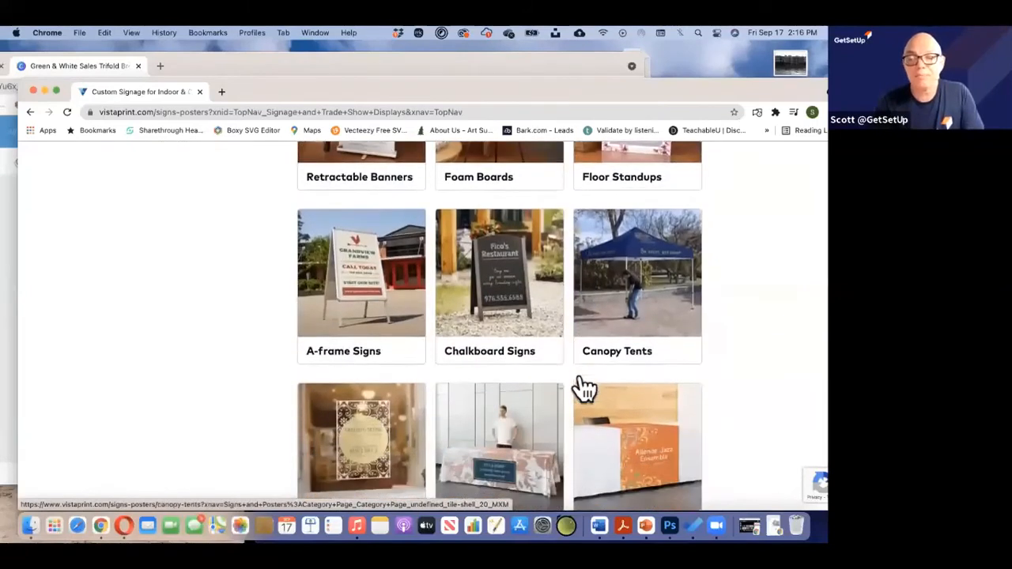
scroll(482, 433, down, 1)
scroll(485, 435, down, 3)
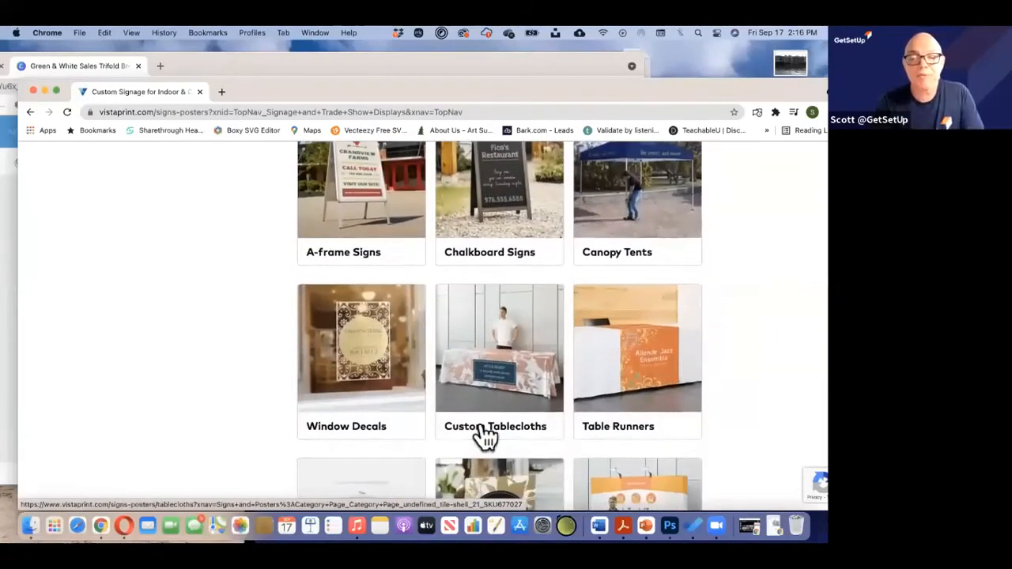
scroll(484, 433, down, 5)
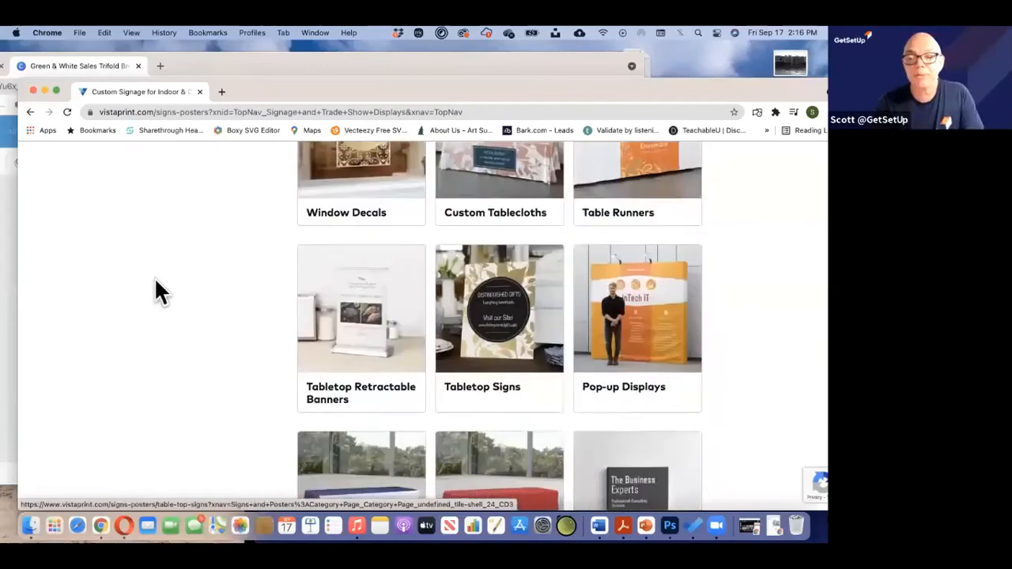
Close the Vistaprint browser window and reposition the Canva window showing the trifold brochure
click(30, 112)
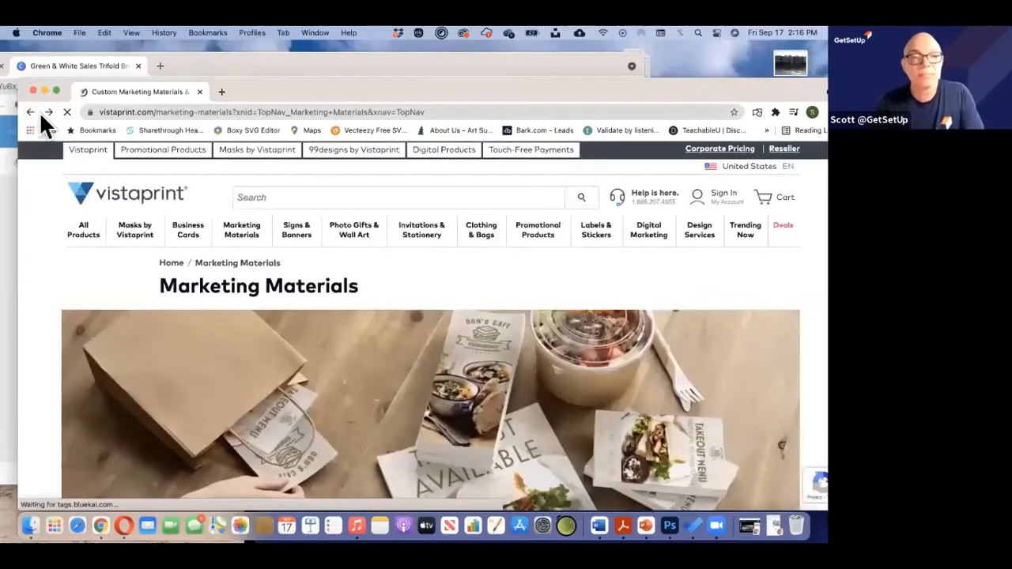
click(29, 112)
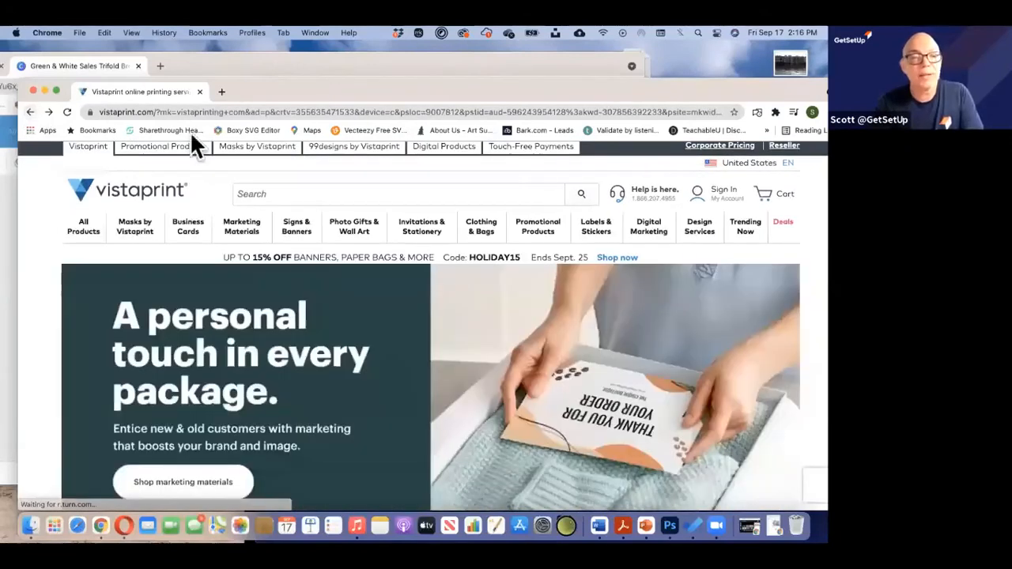
click(32, 91)
drag(205, 64, 248, 70)
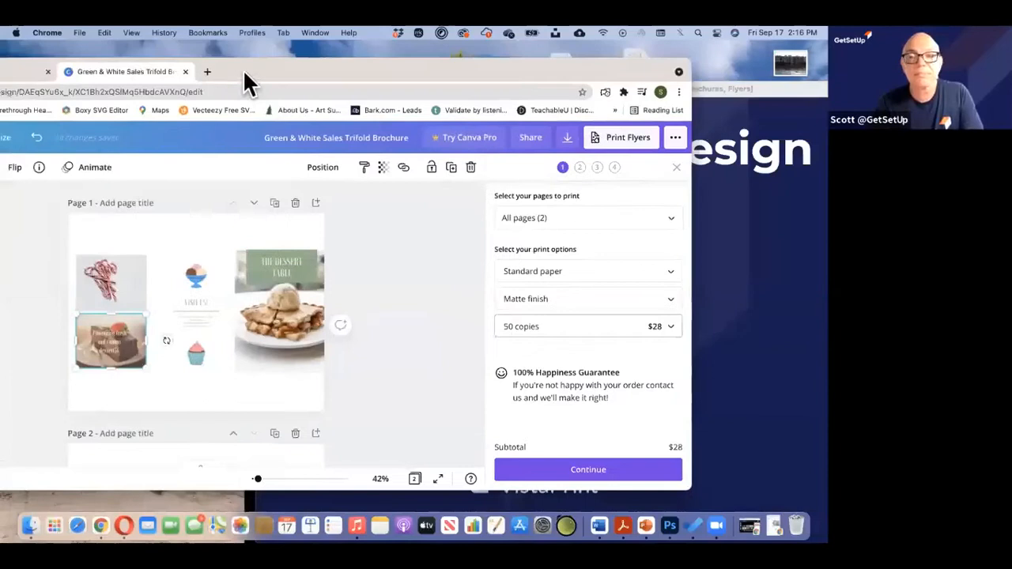